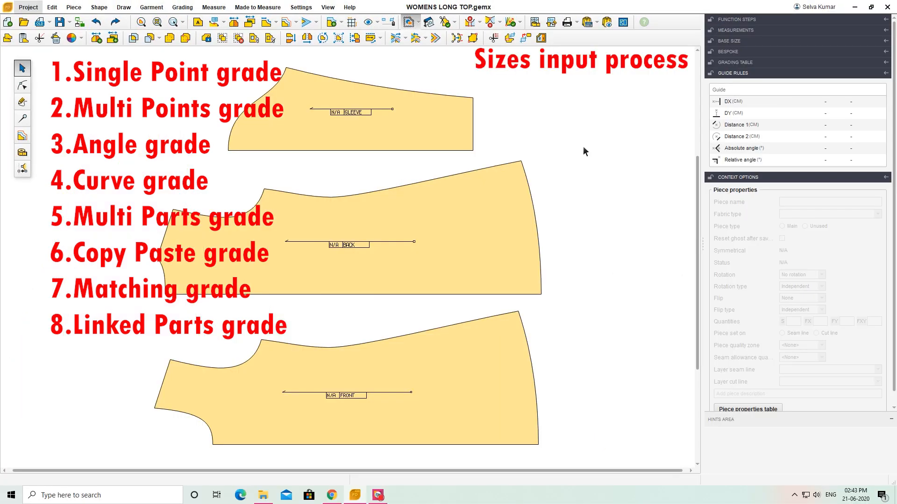
{"action": "scroll", "coordinate": [478, 291], "scroll_direction": "up", "scroll_amount": 3}
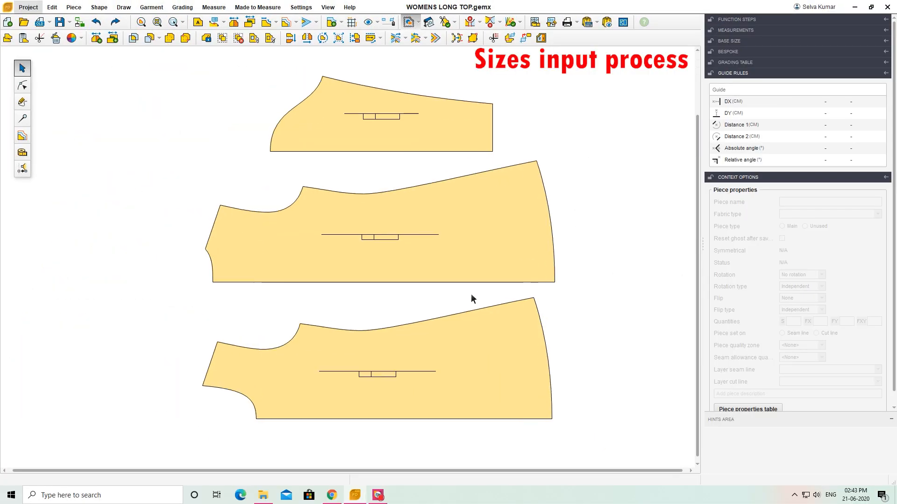
{"action": "scroll", "coordinate": [507, 273], "scroll_direction": "down", "scroll_amount": 2}
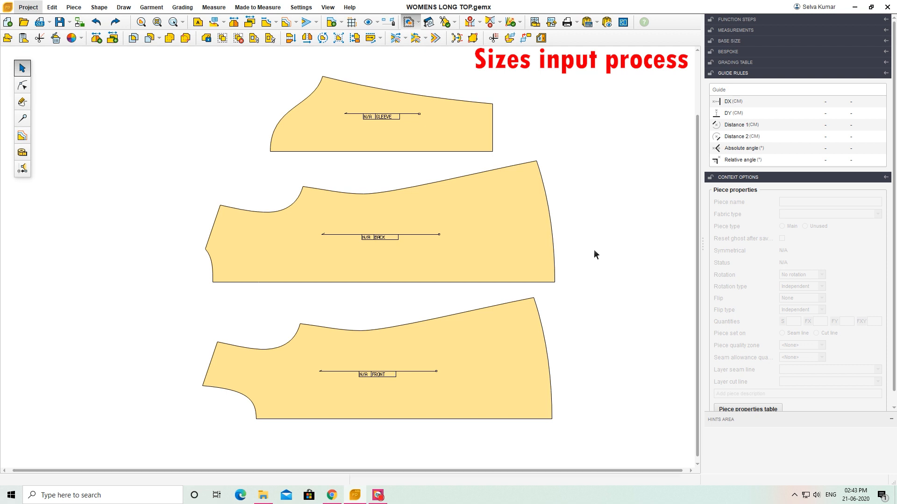
{"action": "scroll", "coordinate": [584, 249], "scroll_direction": "up", "scroll_amount": 1}
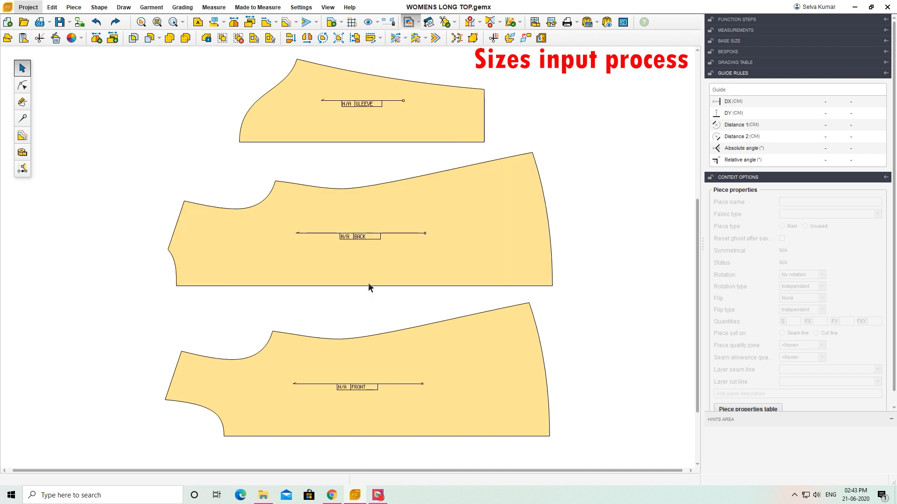
- Generate a Grade size set of 36, 38, 40, 42, 44, 46, 48, 50 and 52 for the pattern and validate it
{"action": "left_click", "coordinate": [24, 137]}
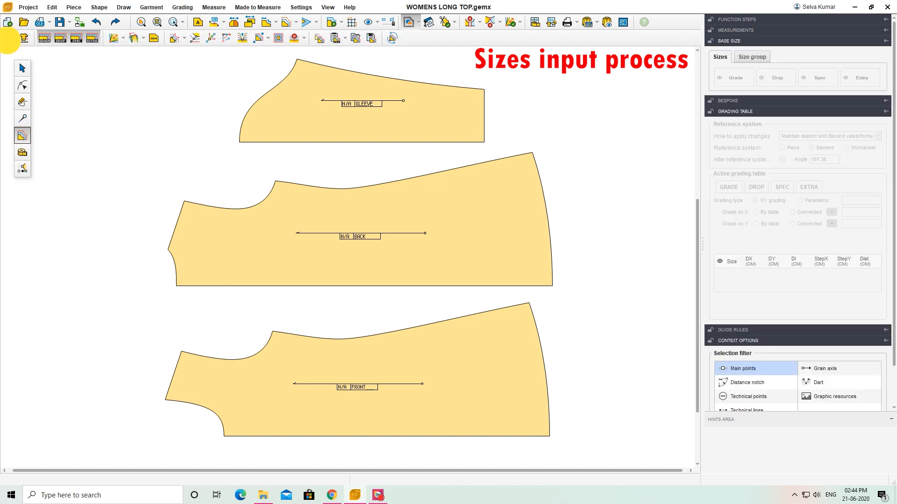
{"action": "left_click", "coordinate": [7, 41]}
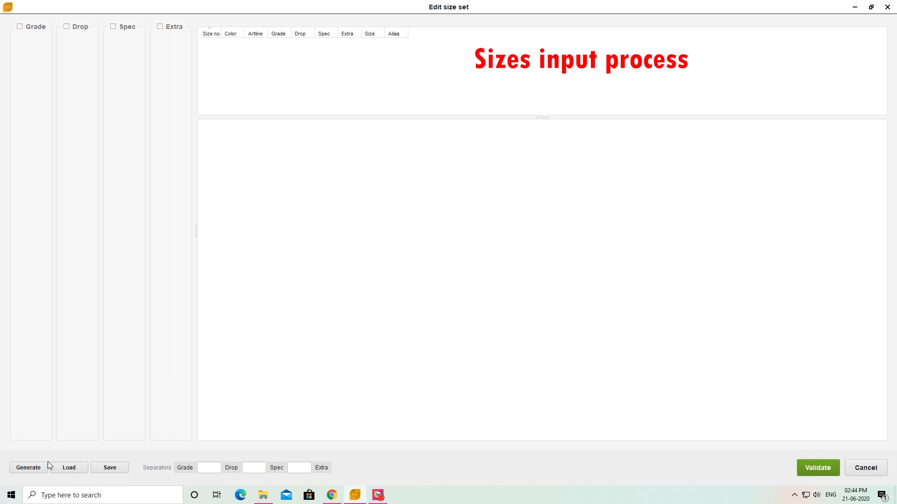
{"action": "left_click", "coordinate": [24, 469]}
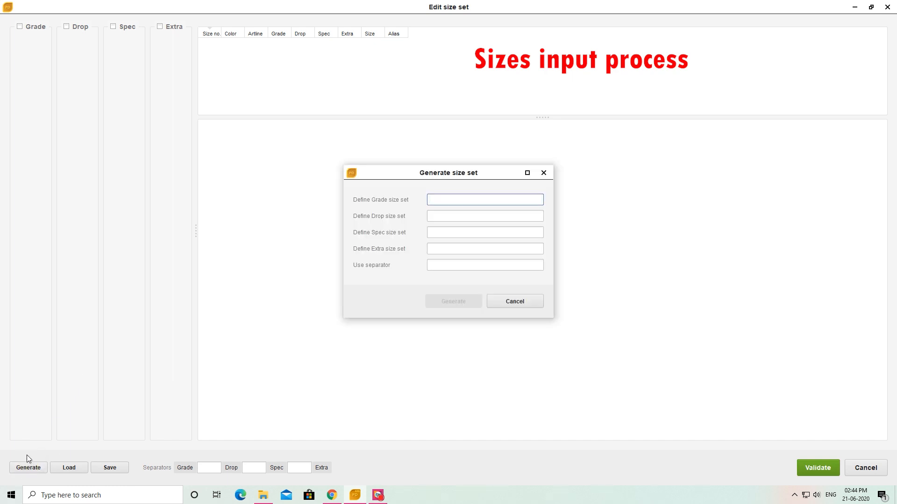
{"action": "type", "text": "36 38 "}
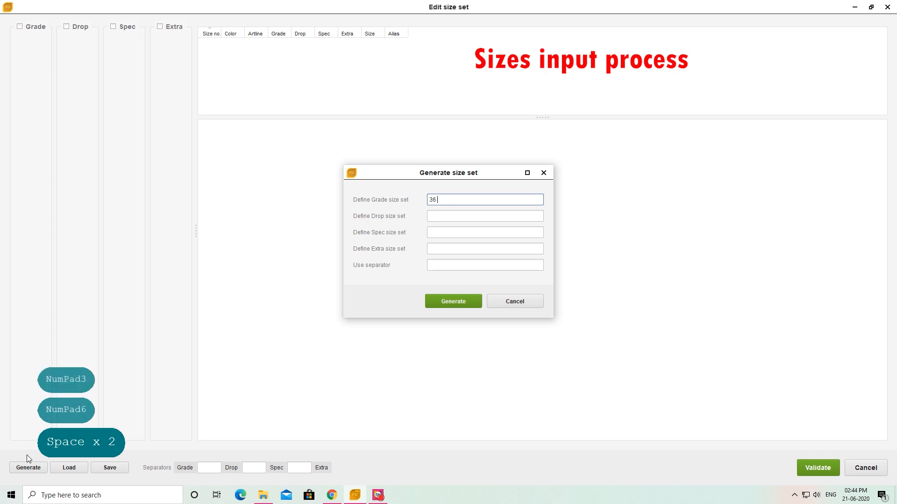
{"action": "type", "text": "40"}
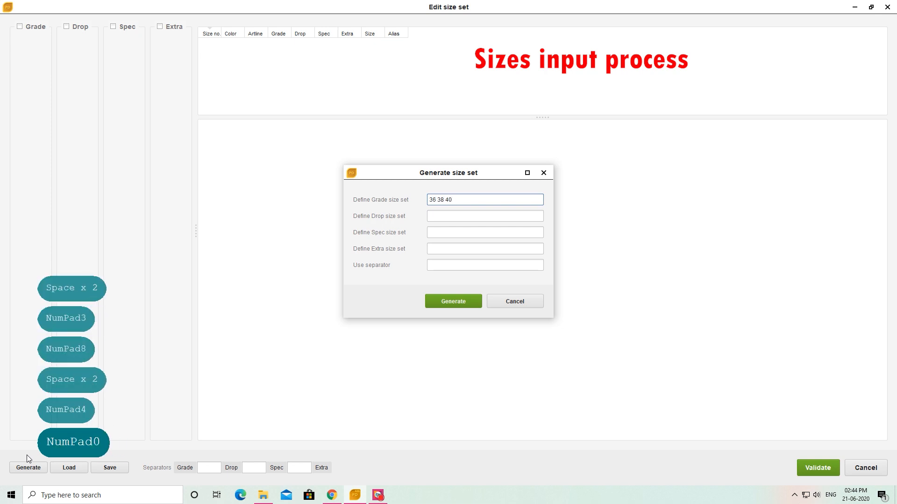
{"action": "type", "text": " 42 44 4"}
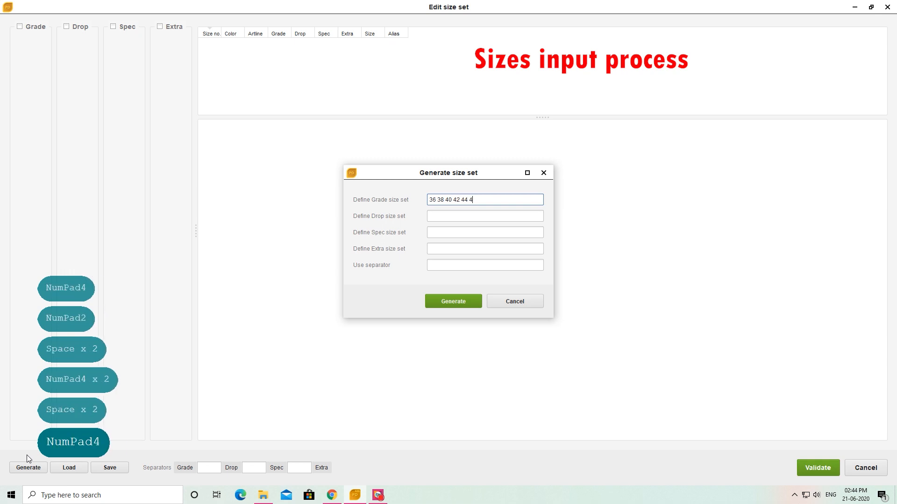
{"action": "type", "text": "6 48 5"}
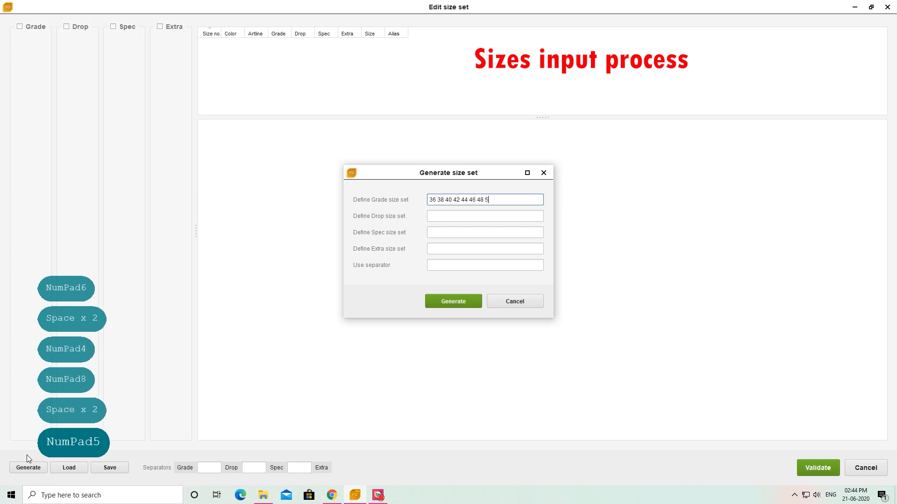
{"action": "type", "text": "0 52"}
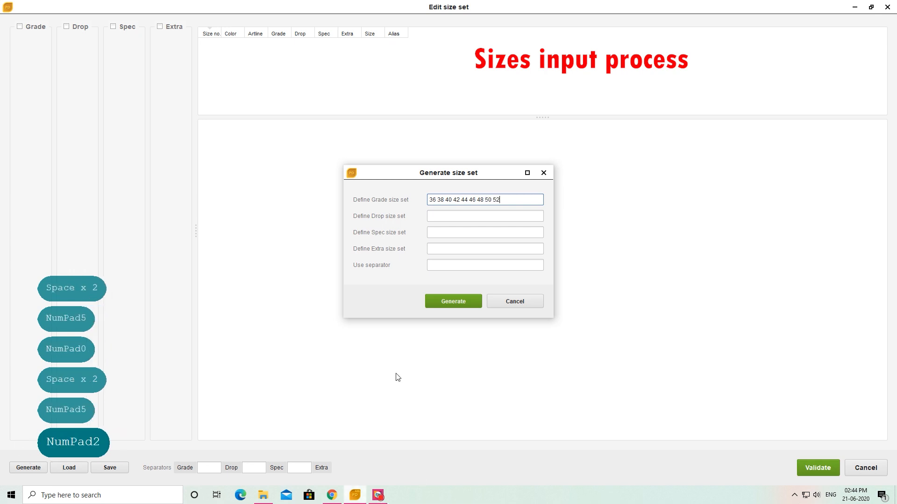
{"action": "left_click", "coordinate": [458, 306]}
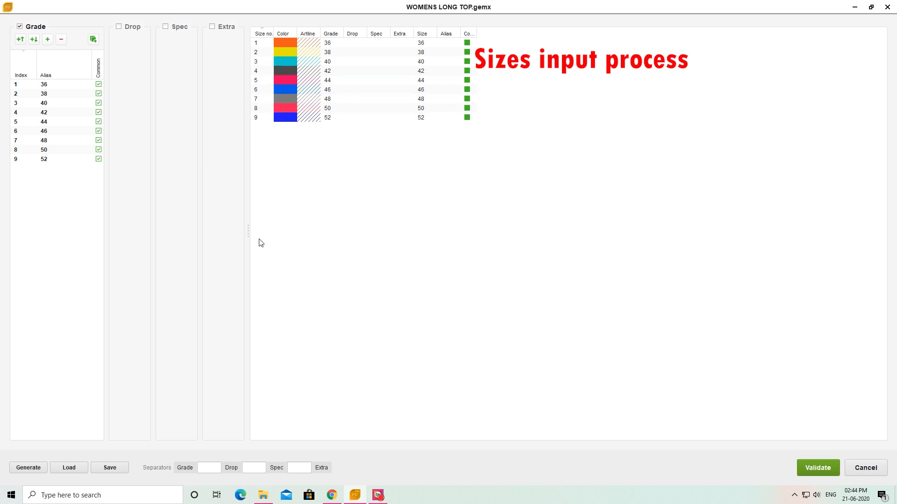
{"action": "left_click", "coordinate": [829, 470]}
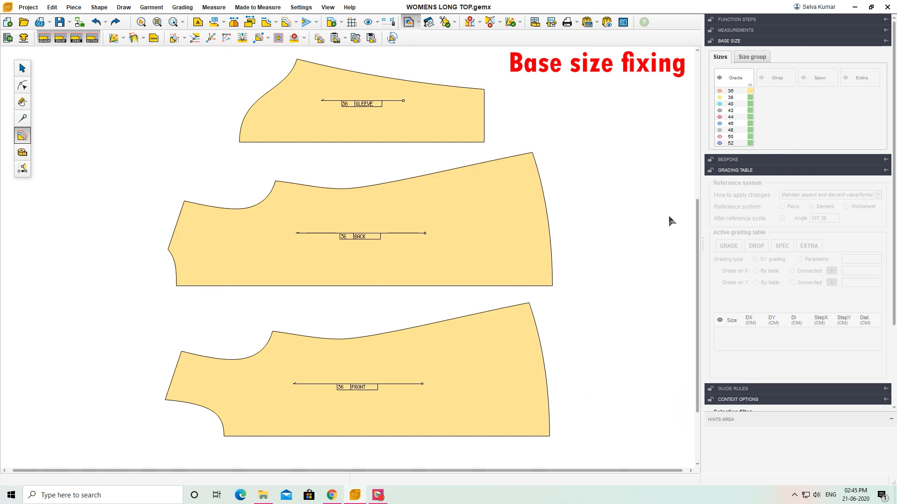
- Set size 42 as the base size for the sleeve, back and front pieces
{"action": "left_click", "coordinate": [750, 111]}
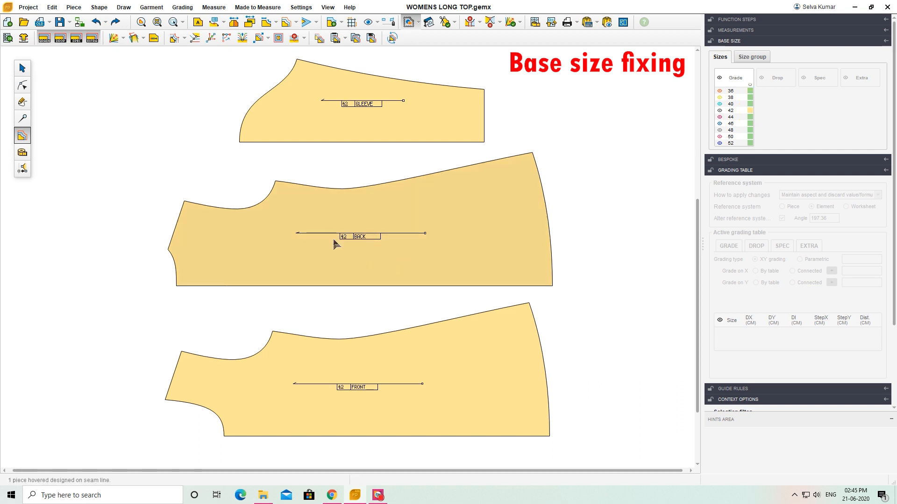
{"action": "scroll", "coordinate": [355, 249], "scroll_direction": "up", "scroll_amount": 2}
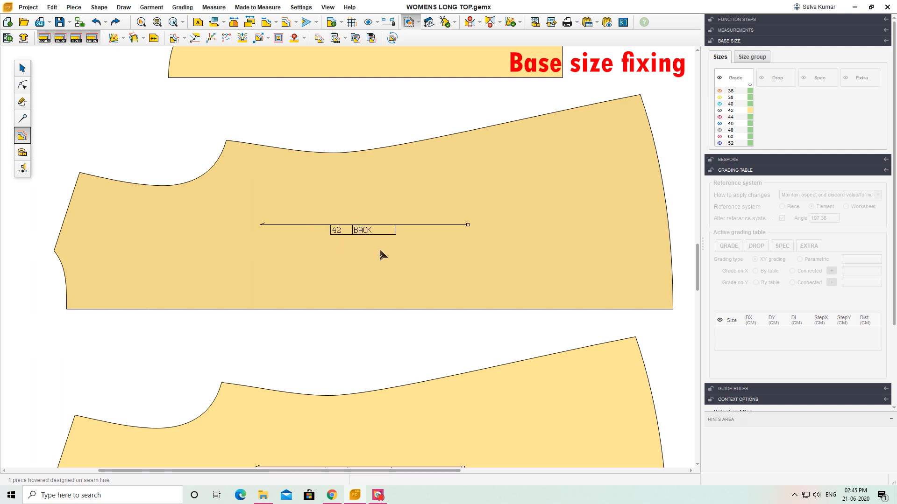
{"action": "scroll", "coordinate": [380, 253], "scroll_direction": "down", "scroll_amount": 2}
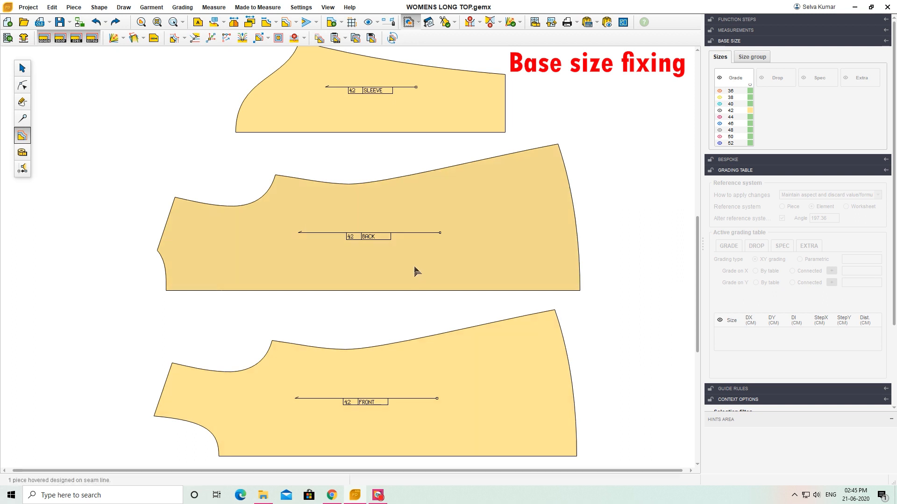
{"action": "scroll", "coordinate": [415, 271], "scroll_direction": "down", "scroll_amount": 1}
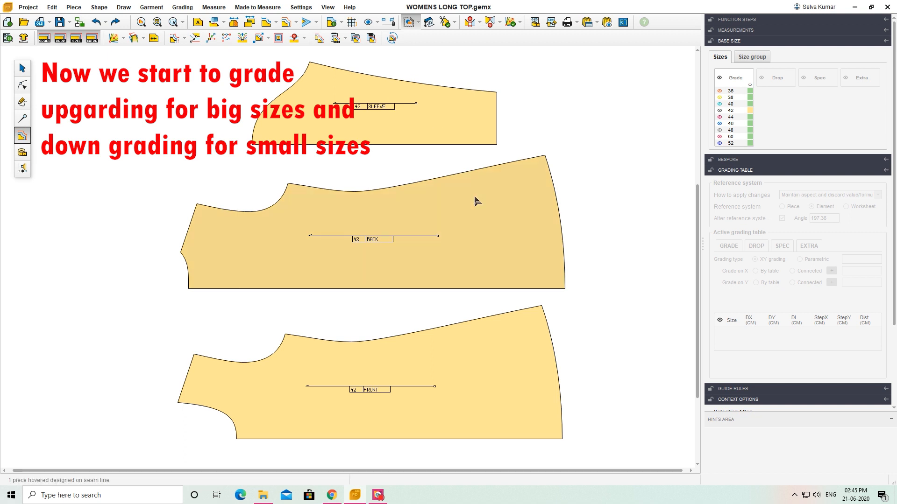
- Select the BACK piece and its main point where the shoulder line meets the neck curve for grading
{"action": "left_click", "coordinate": [302, 242]}
{"action": "scroll", "coordinate": [294, 240], "scroll_direction": "up", "scroll_amount": 2}
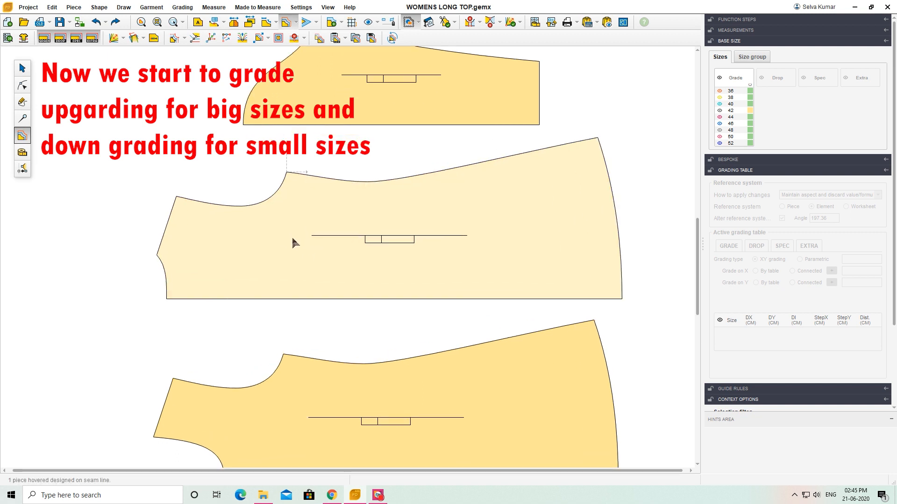
{"action": "scroll", "coordinate": [375, 262], "scroll_direction": "up", "scroll_amount": 1}
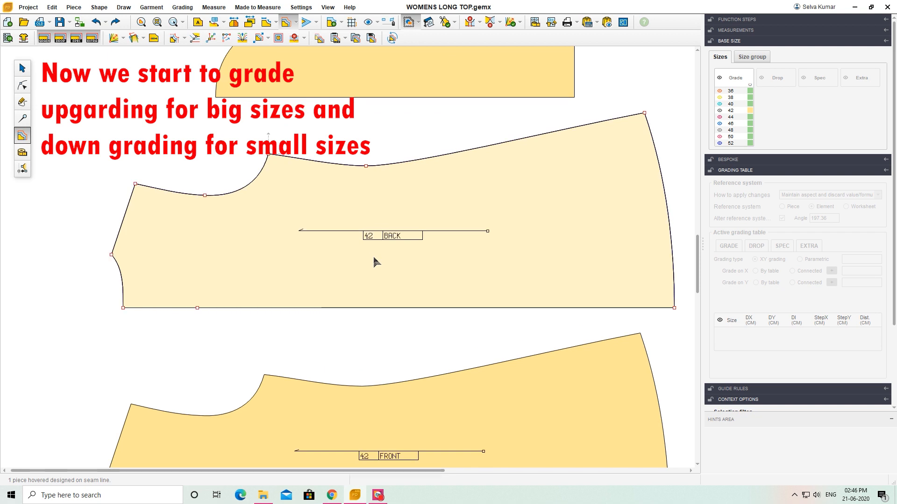
{"action": "scroll", "coordinate": [486, 240], "scroll_direction": "down", "scroll_amount": 2}
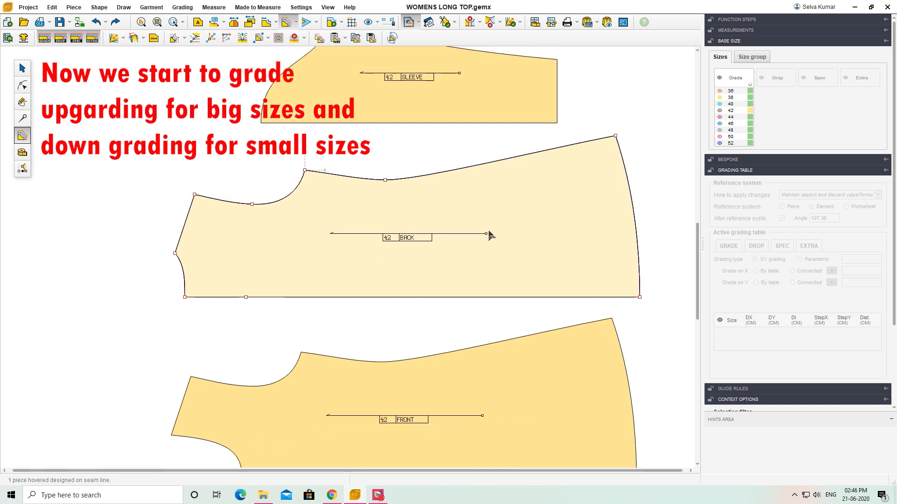
{"action": "scroll", "coordinate": [271, 257], "scroll_direction": "up", "scroll_amount": 1}
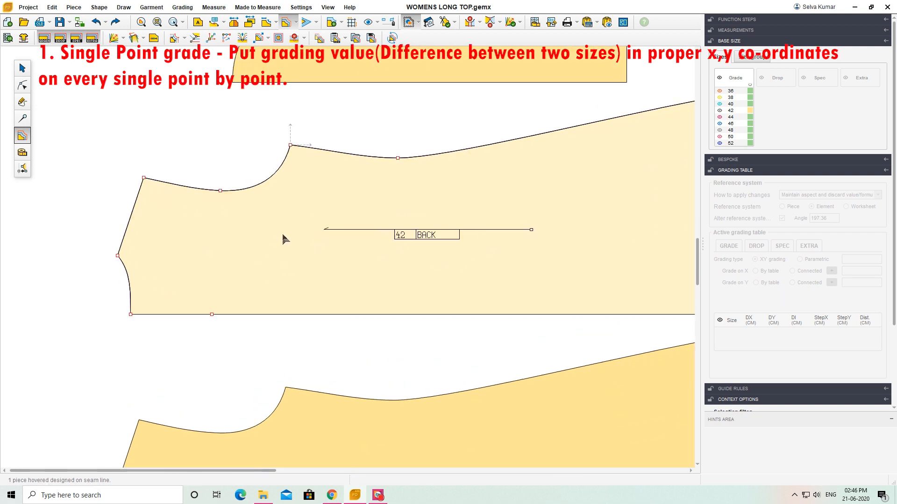
{"action": "left_click_drag", "start_coordinate": [105, 239], "coordinate": [147, 276]}
{"action": "scroll", "coordinate": [116, 268], "scroll_direction": "up", "scroll_amount": 2}
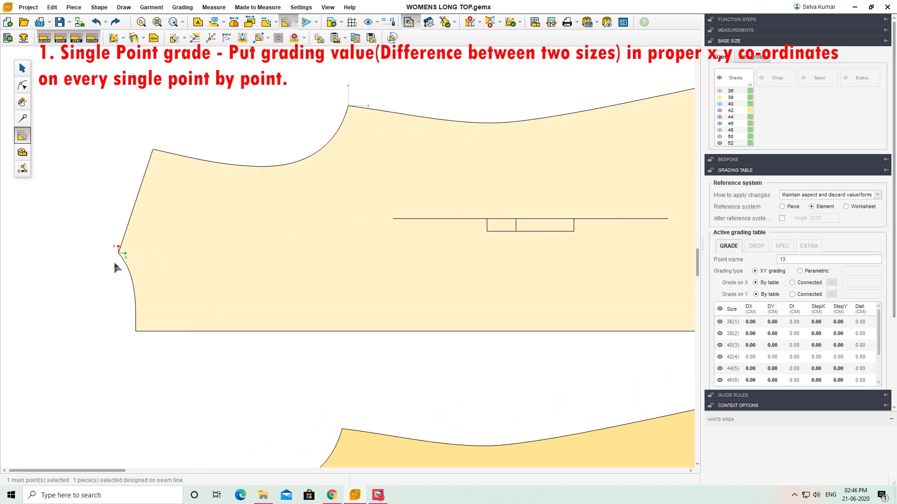
{"action": "scroll", "coordinate": [116, 266], "scroll_direction": "up", "scroll_amount": 1}
{"action": "scroll", "coordinate": [119, 261], "scroll_direction": "up", "scroll_amount": 1}
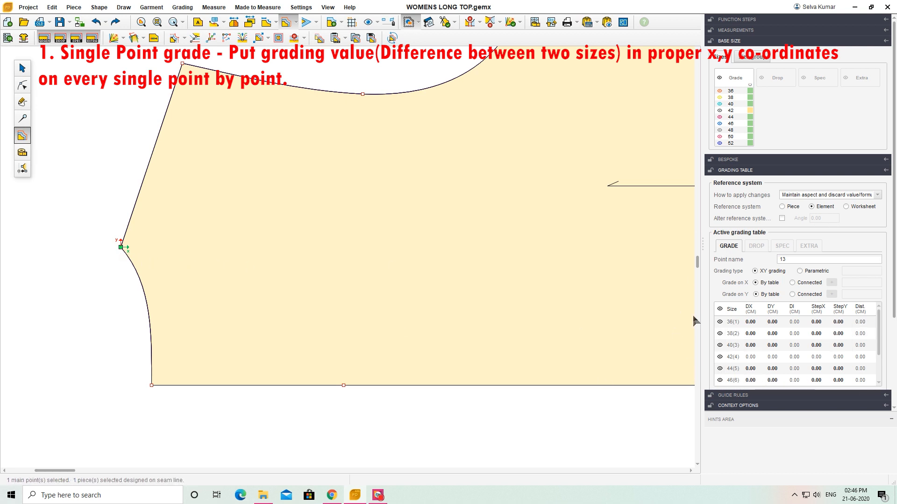
- Detach the grading table beside the selected point and set StepY to 0.25 cm for all sizes
{"action": "left_click", "coordinate": [886, 172]}
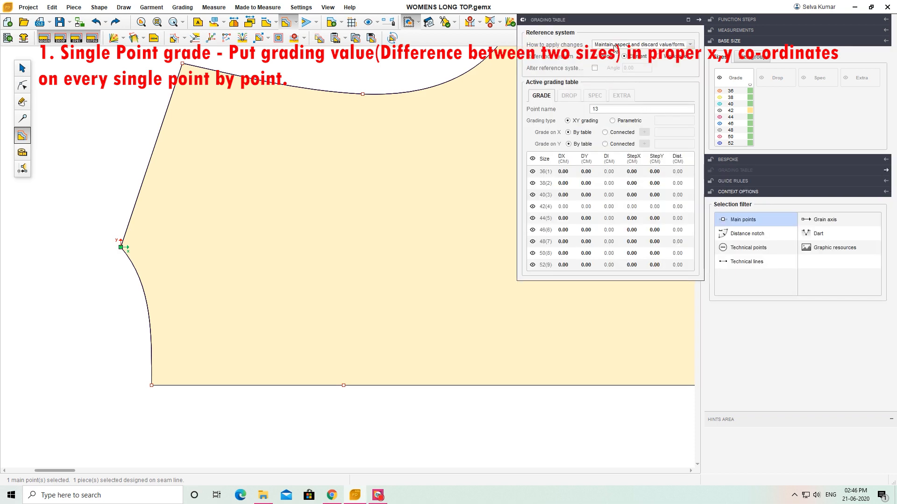
{"action": "left_click_drag", "start_coordinate": [614, 24], "coordinate": [419, 146]}
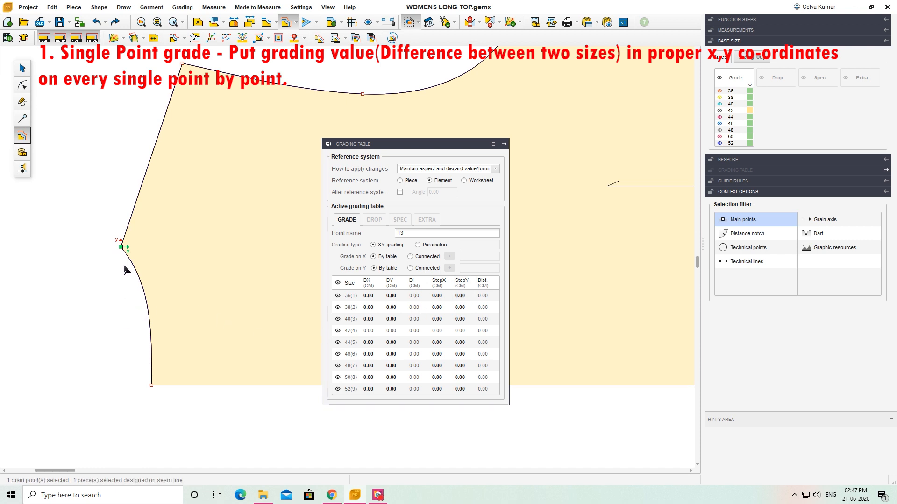
{"action": "left_click", "coordinate": [467, 285]}
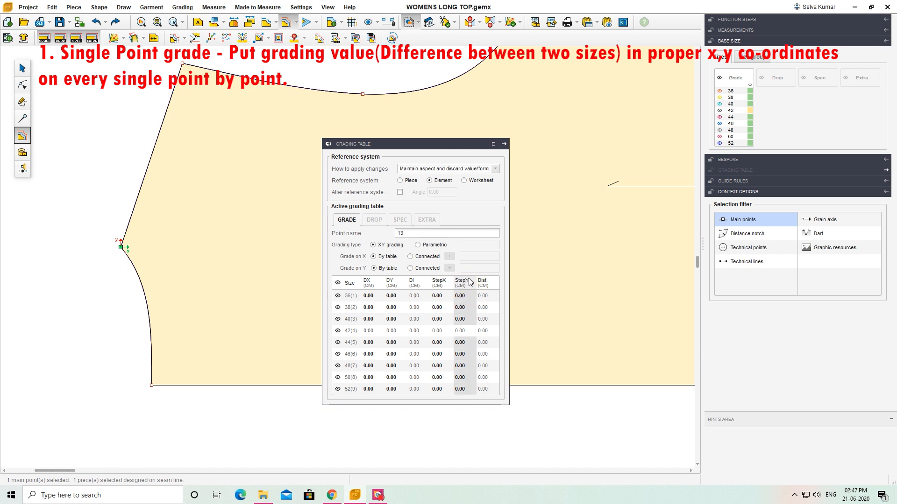
{"action": "type", "text": "0.25"}
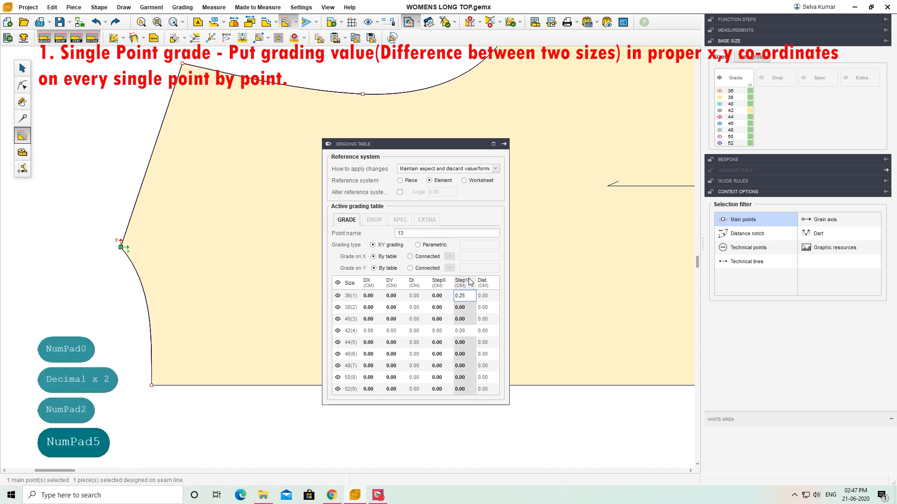
{"action": "key", "text": "Return"}
{"action": "key", "text": "Return"}
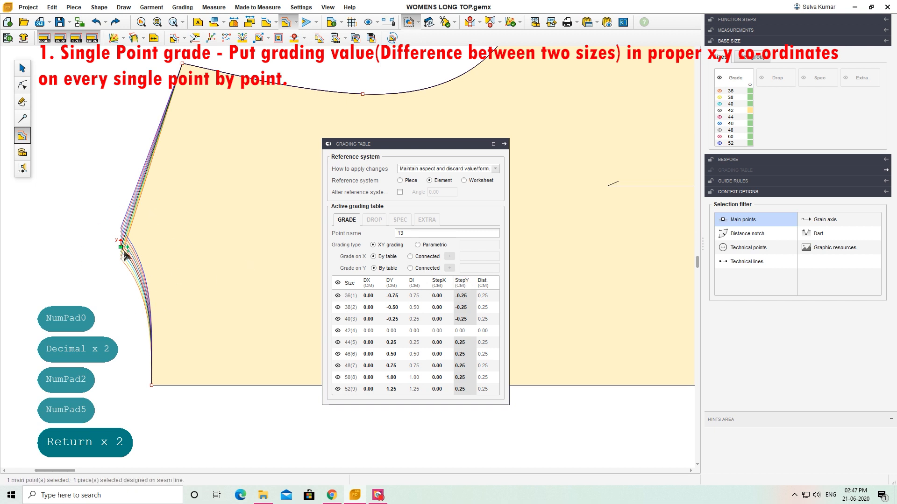
- Examine the graded size lines at the BACK piece's neck-shoulder point, toggling the visibility of size 36
{"action": "scroll", "coordinate": [126, 255], "scroll_direction": "up", "scroll_amount": 1}
{"action": "scroll", "coordinate": [126, 256], "scroll_direction": "up", "scroll_amount": 2}
{"action": "scroll", "coordinate": [87, 213], "scroll_direction": "up", "scroll_amount": 3}
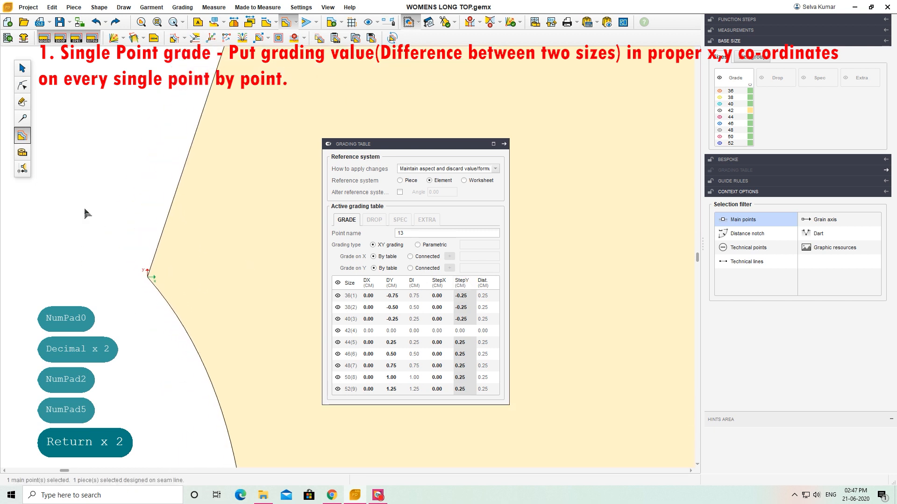
{"action": "scroll", "coordinate": [106, 216], "scroll_direction": "up", "scroll_amount": 2}
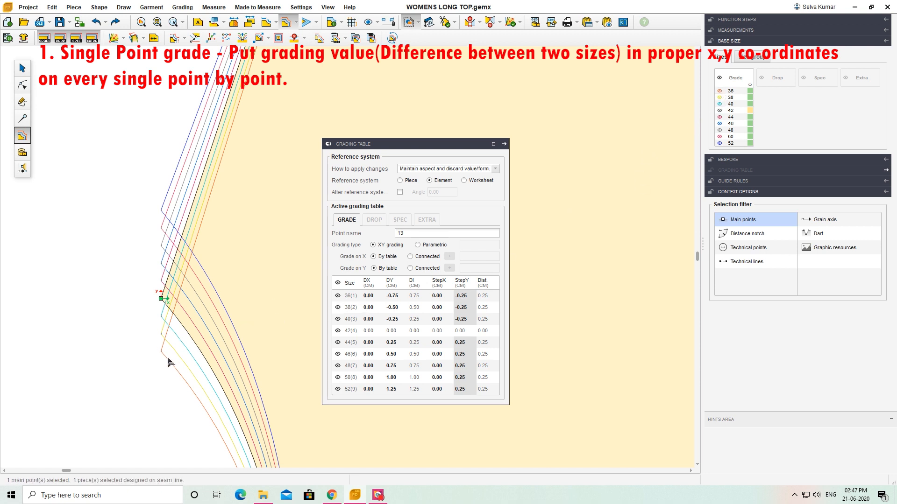
{"action": "left_click", "coordinate": [720, 92]}
{"action": "left_click", "coordinate": [720, 93]}
{"action": "left_click", "coordinate": [720, 92]}
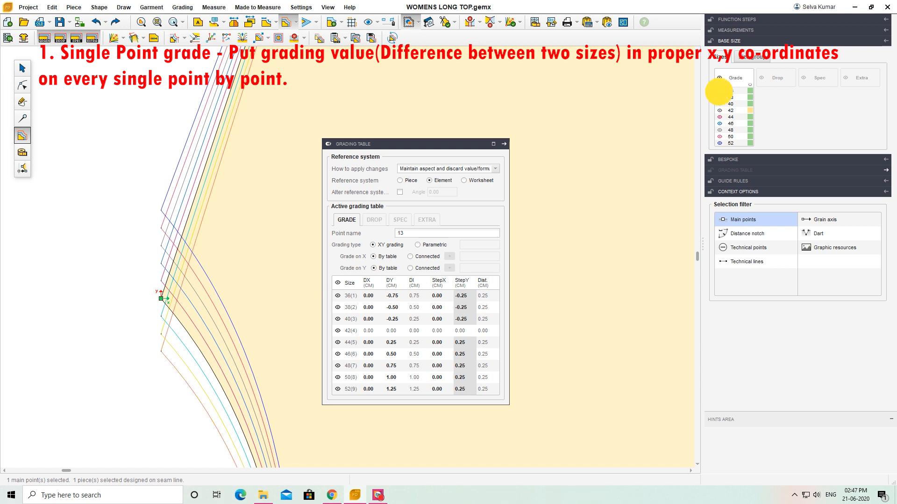
{"action": "left_click", "coordinate": [720, 92]}
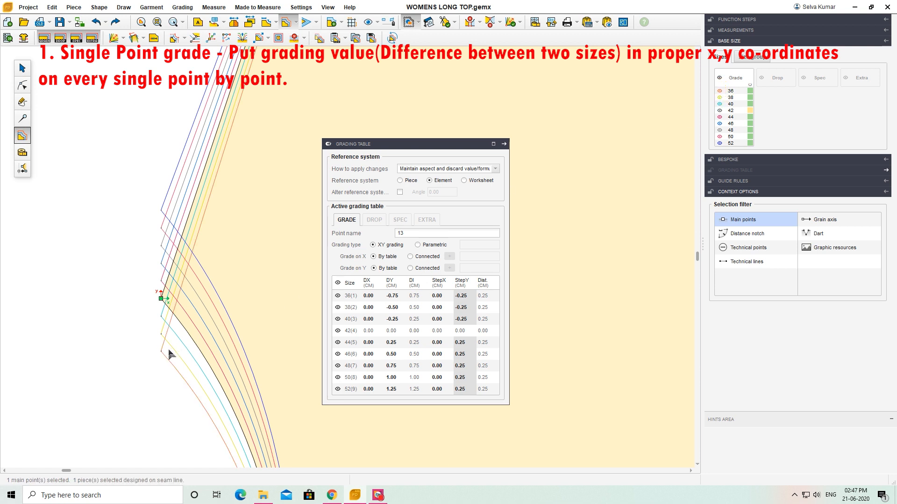
- Examine the BACK piece's graded lines at the neck-shoulder point with sizes 52, 50, 48, 46, 44 and 40 hidden
{"action": "left_click", "coordinate": [719, 143]}
{"action": "left_click", "coordinate": [720, 136]}
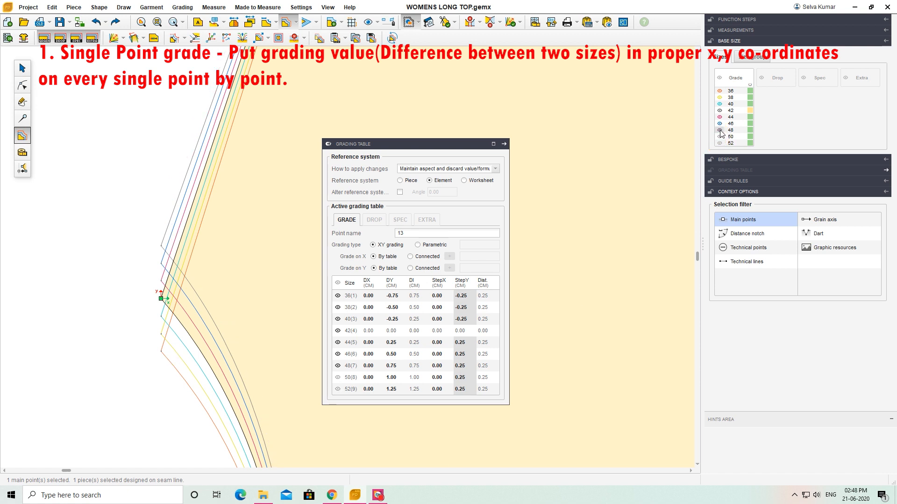
{"action": "left_click", "coordinate": [720, 130]}
{"action": "left_click", "coordinate": [720, 124]}
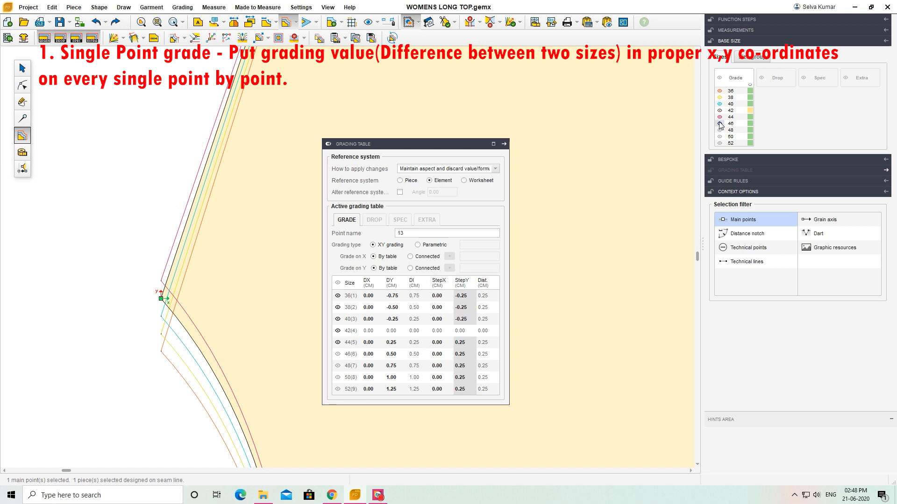
{"action": "left_click", "coordinate": [719, 124]}
{"action": "left_click", "coordinate": [720, 117]}
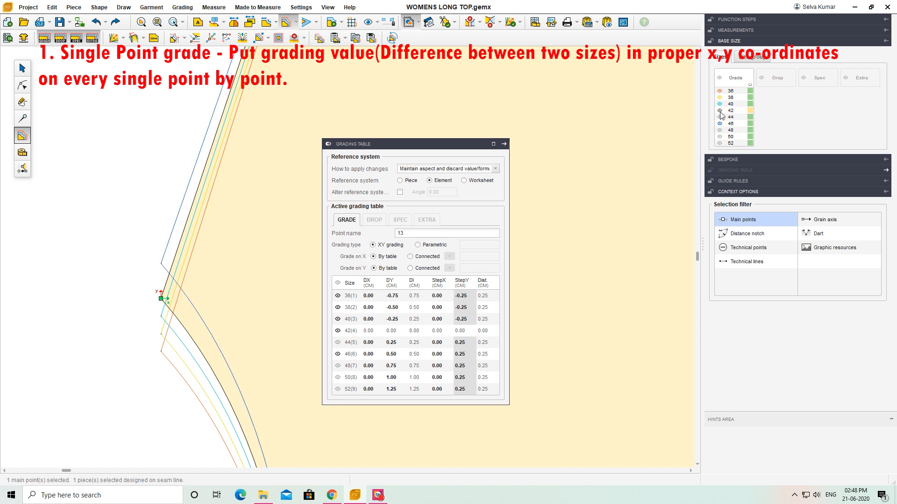
{"action": "left_click", "coordinate": [720, 104]}
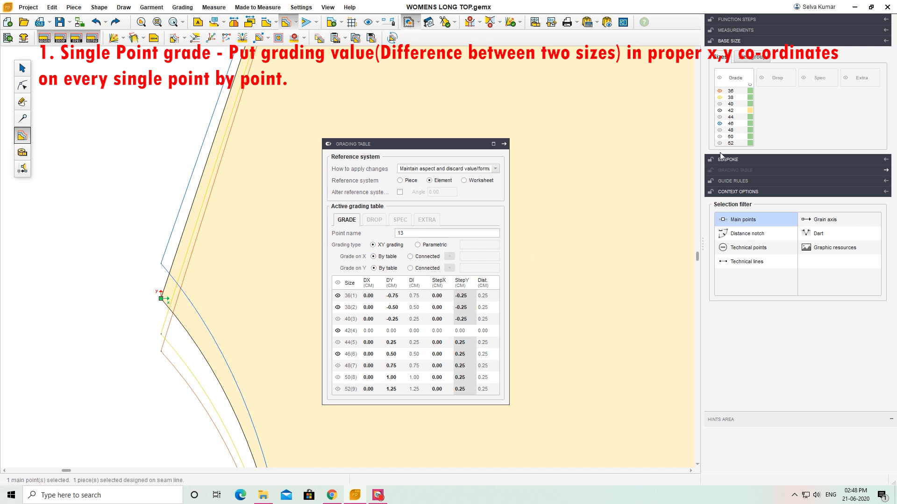
{"action": "left_click", "coordinate": [720, 124]}
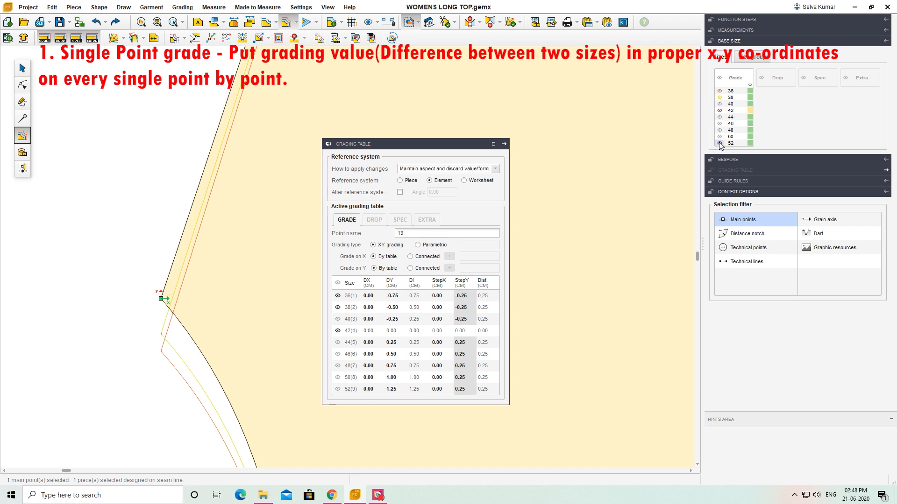
- Compare sizes 38, 40 and 46 against base size 42 at the neck-shoulder point by toggling their visibility
{"action": "left_click", "coordinate": [720, 97]}
{"action": "left_click", "coordinate": [719, 104]}
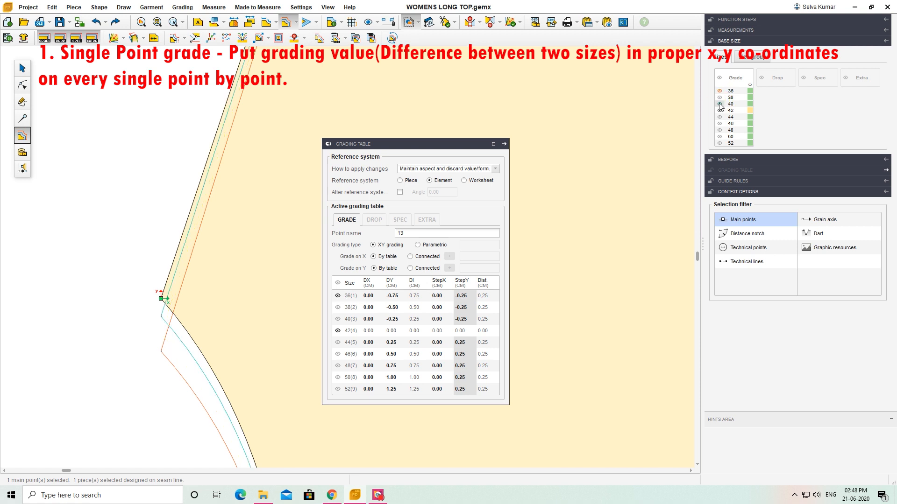
{"action": "left_click", "coordinate": [720, 97]}
{"action": "left_click", "coordinate": [720, 123]}
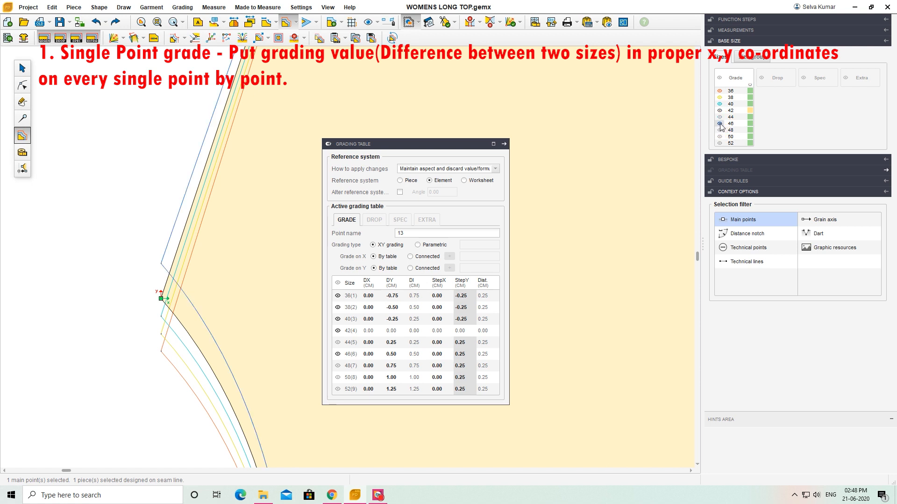
{"action": "left_click", "coordinate": [720, 97]}
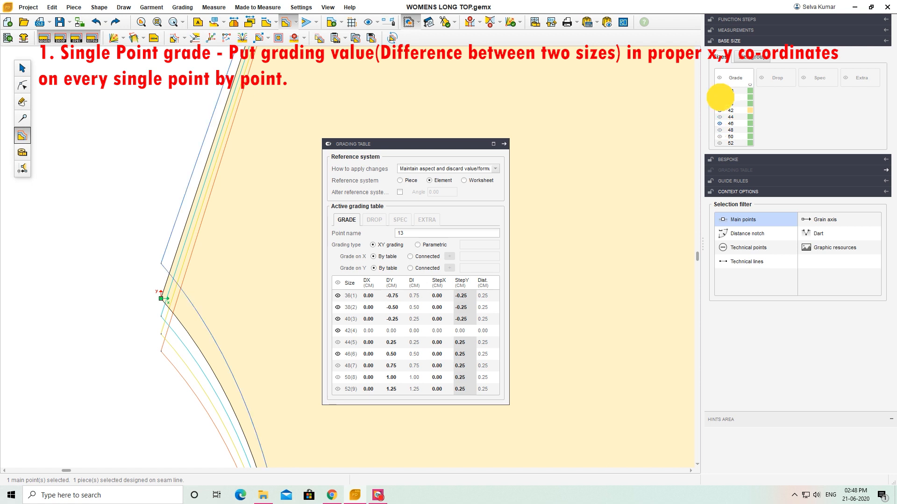
{"action": "left_click", "coordinate": [719, 97]}
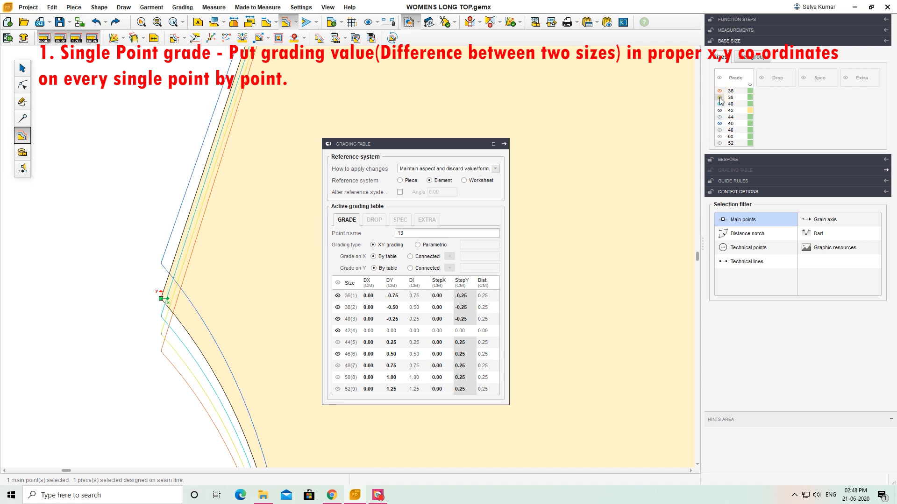
- Show sizes 48, 50, 52 and 44 again, and check the size 48 line by hiding and reshowing it
{"action": "left_click", "coordinate": [720, 131]}
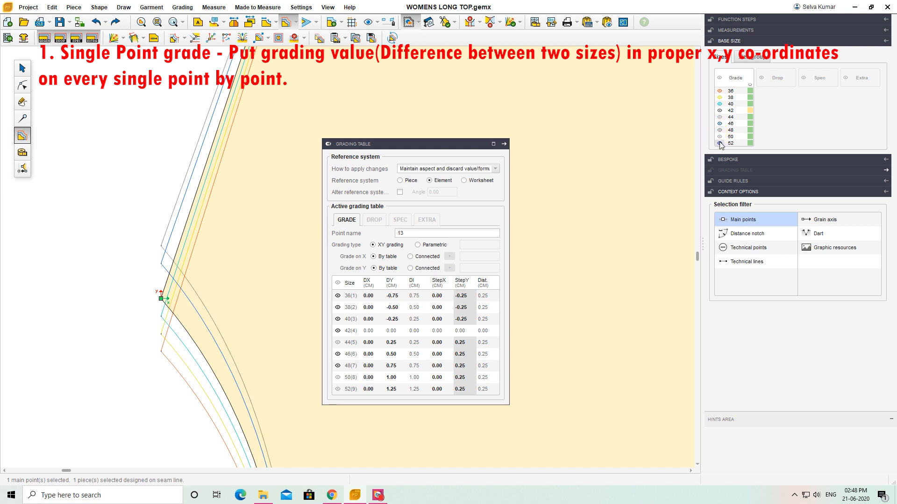
{"action": "left_click", "coordinate": [720, 137]}
{"action": "left_click", "coordinate": [720, 144]}
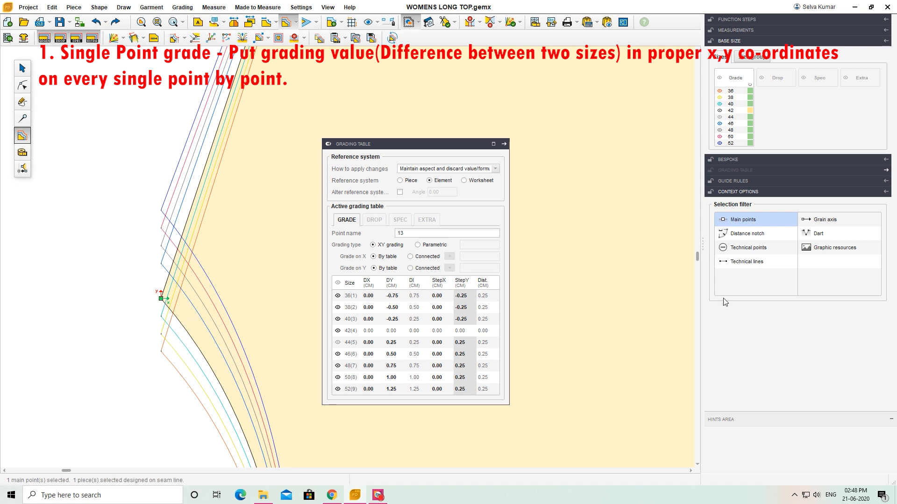
{"action": "left_click", "coordinate": [720, 117]}
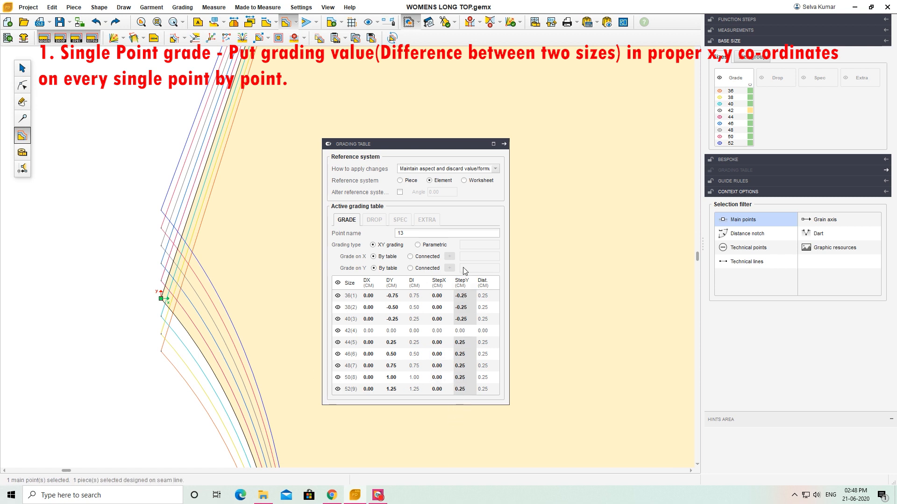
{"action": "left_click", "coordinate": [720, 130]}
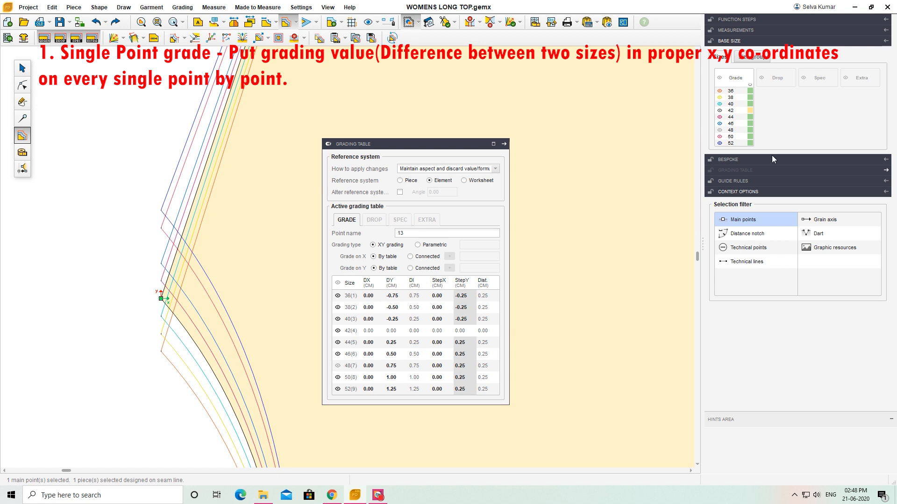
{"action": "left_click", "coordinate": [719, 131]}
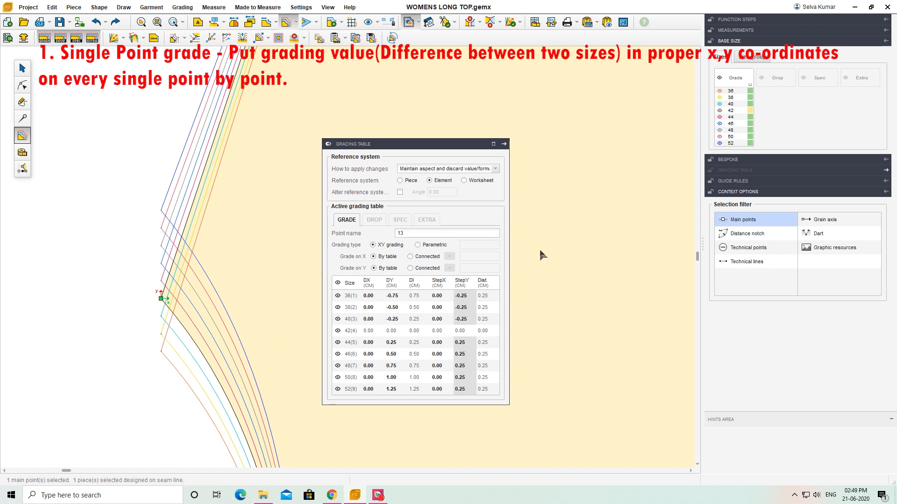
- Select the BACK piece's main point where the shoulder line meets the armhole and set StepY to 0.5 cm for all sizes
{"action": "scroll", "coordinate": [262, 281], "scroll_direction": "down", "scroll_amount": 8}
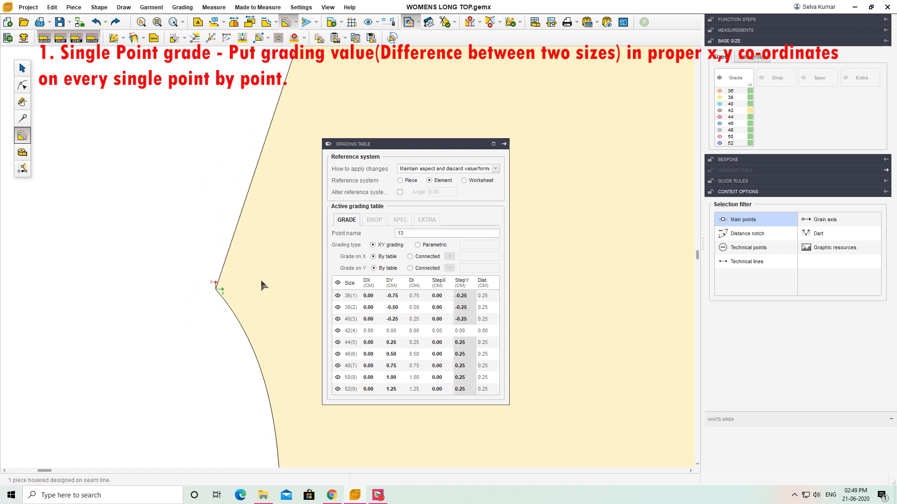
{"action": "scroll", "coordinate": [242, 280], "scroll_direction": "down", "scroll_amount": 3}
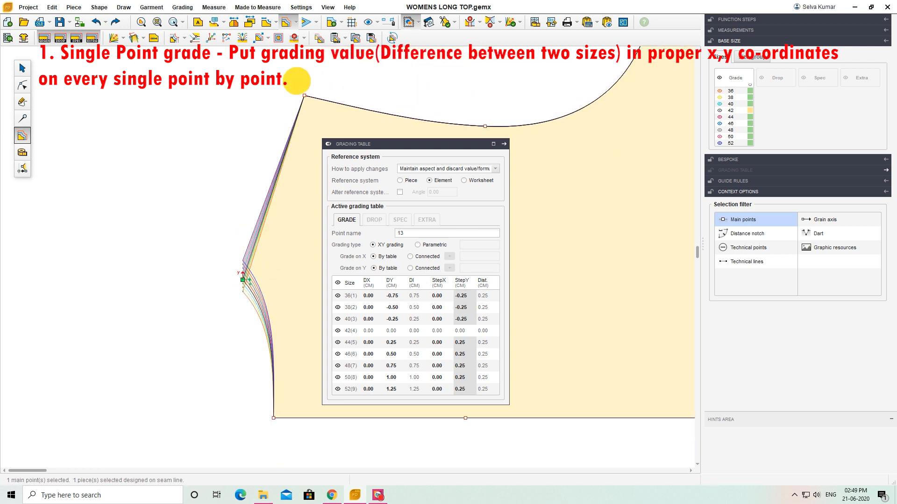
{"action": "left_click", "coordinate": [305, 95]}
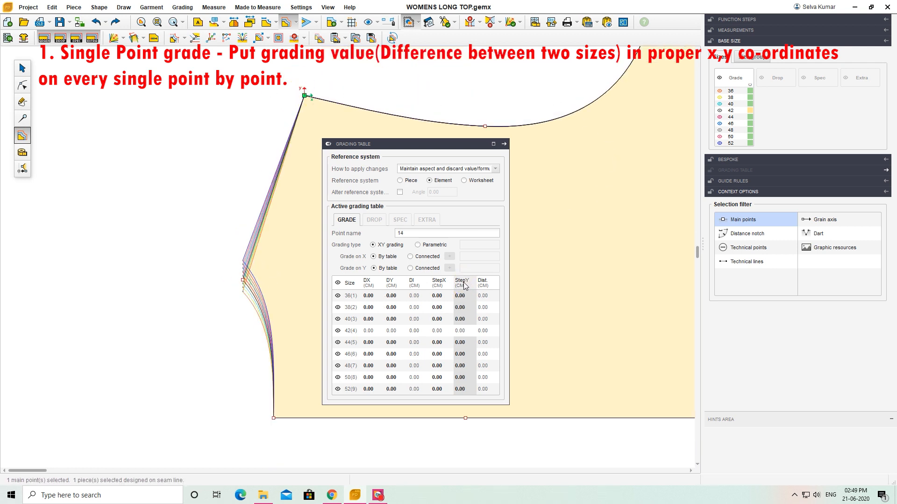
{"action": "type", "text": "0.5"}
{"action": "key", "text": "Return"}
{"action": "key", "text": "Return"}
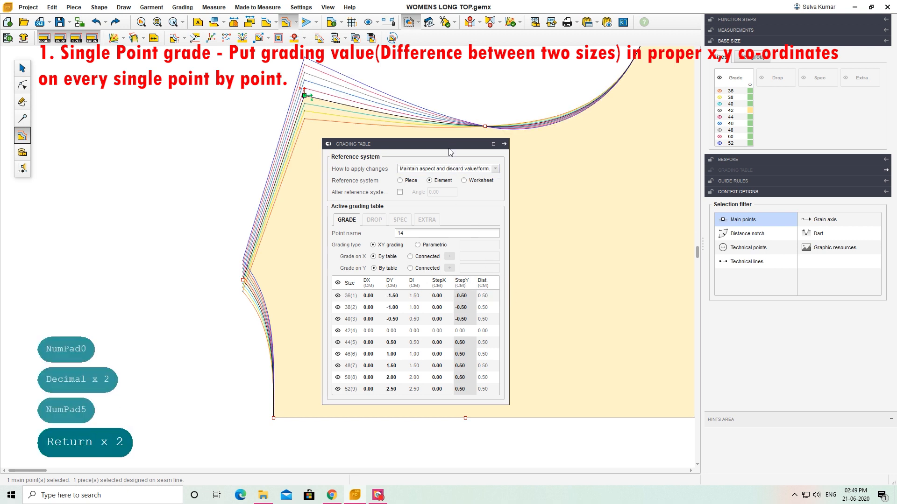
- Move the grading table clear of the armhole, select the armhole curve's middle point and set its StepY to 0.5 cm for all sizes
{"action": "left_click_drag", "start_coordinate": [449, 149], "coordinate": [407, 213]}
{"action": "left_click_drag", "start_coordinate": [469, 114], "coordinate": [495, 149]}
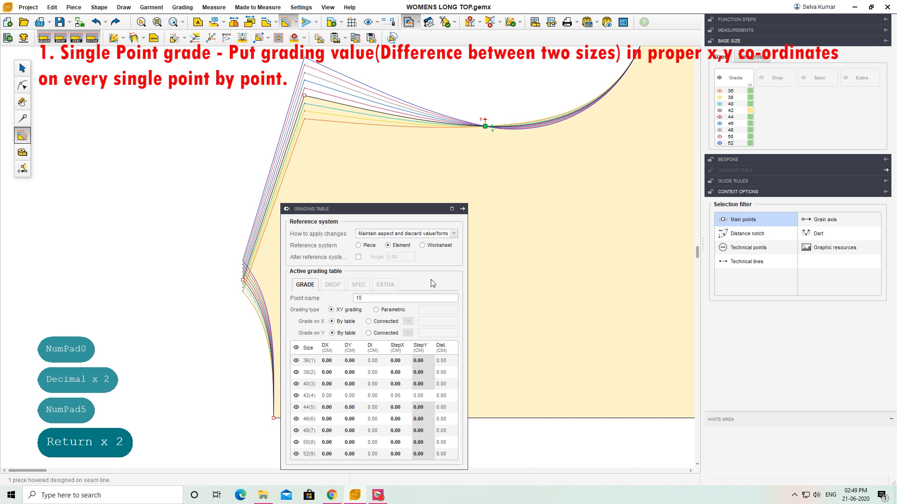
{"action": "left_click", "coordinate": [420, 348]}
{"action": "type", "text": "0"}
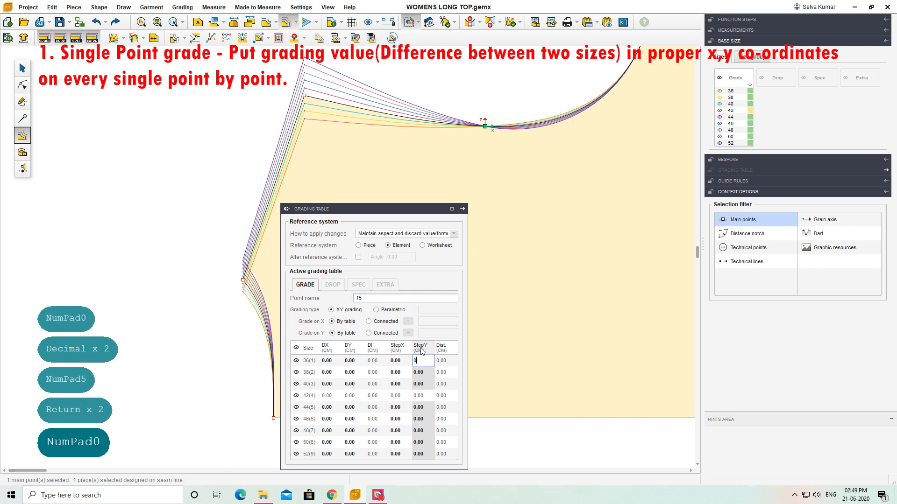
{"action": "type", "text": ".5"}
{"action": "key", "text": "Return"}
{"action": "key", "text": "Return"}
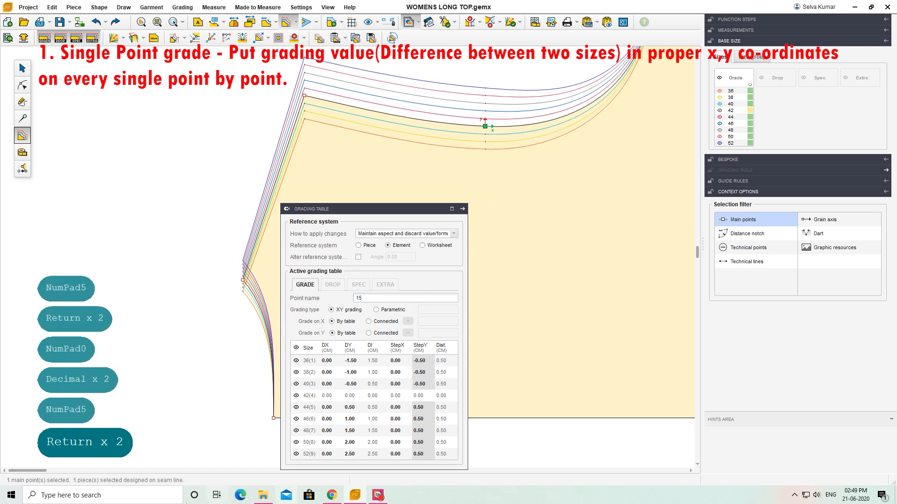
- Select the BACK piece's underarm point where the armhole meets the side seam and set StepY and StepX to 1 cm for all sizes
{"action": "scroll", "coordinate": [142, 395], "scroll_direction": "down", "scroll_amount": 2}
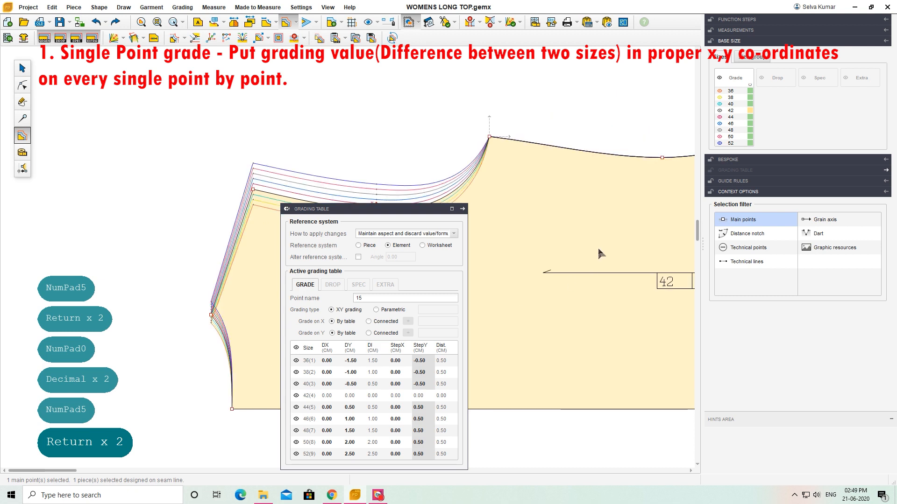
{"action": "left_click", "coordinate": [489, 136]}
{"action": "left_click", "coordinate": [424, 353]}
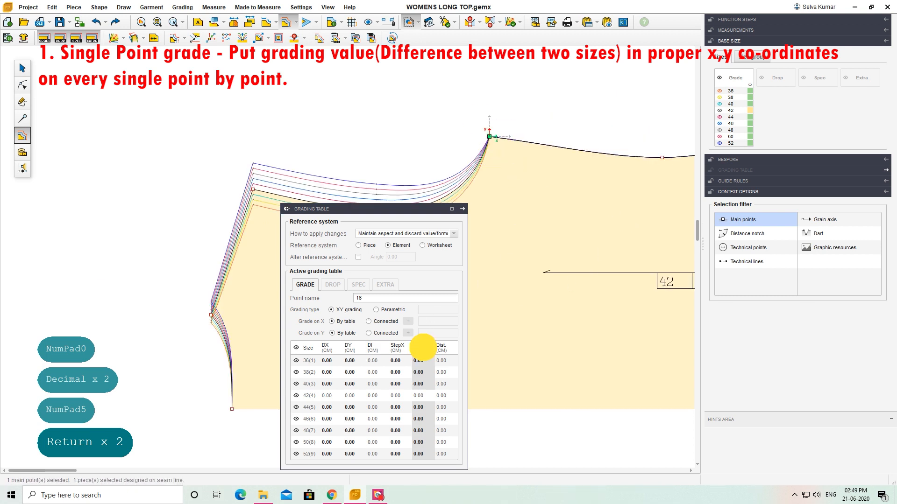
{"action": "type", "text": "1"}
{"action": "key", "text": "Return"}
{"action": "key", "text": "Return"}
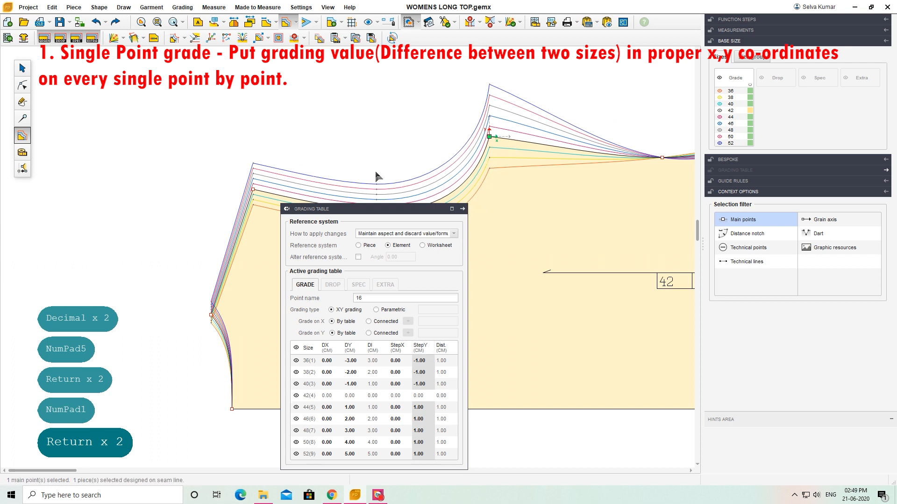
{"action": "left_click", "coordinate": [398, 349]}
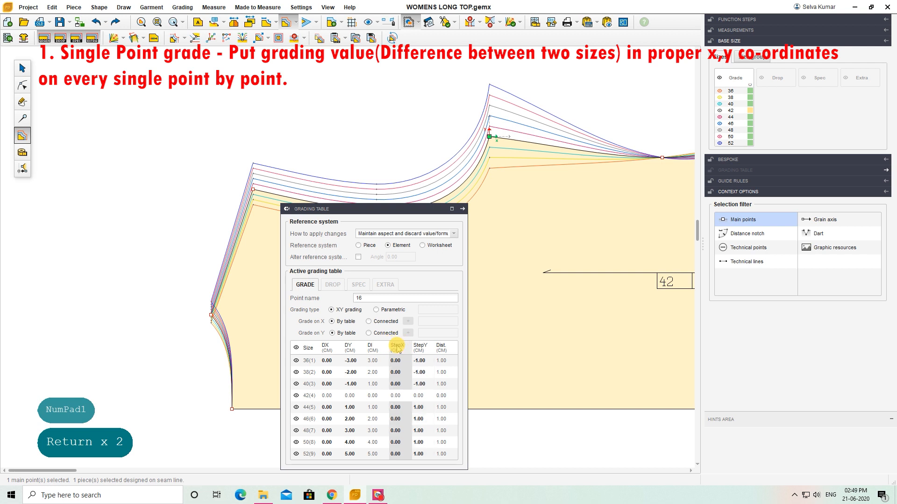
{"action": "type", "text": "1"}
{"action": "key", "text": "Return"}
{"action": "key", "text": "Return"}
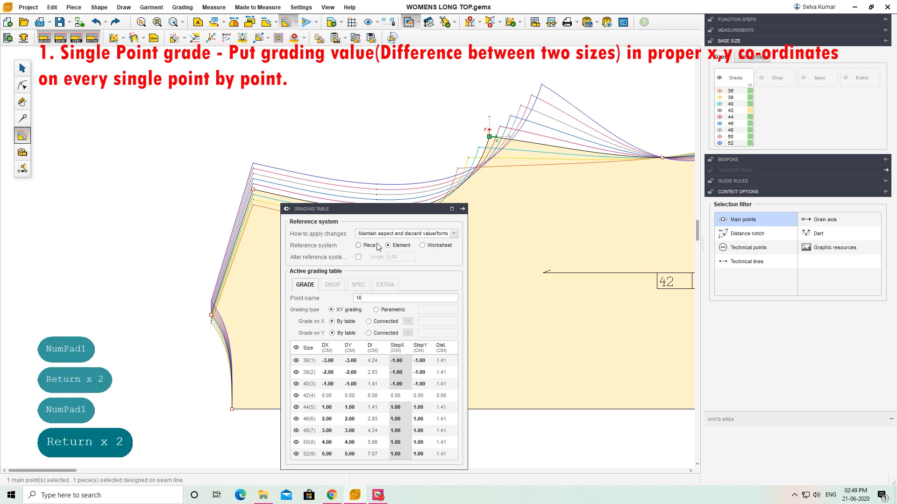
- Reposition the grading table, select the waist point on the BACK piece's side seam and set its StepY to 1 cm for all sizes
{"action": "left_click_drag", "start_coordinate": [391, 208], "coordinate": [257, 112]}
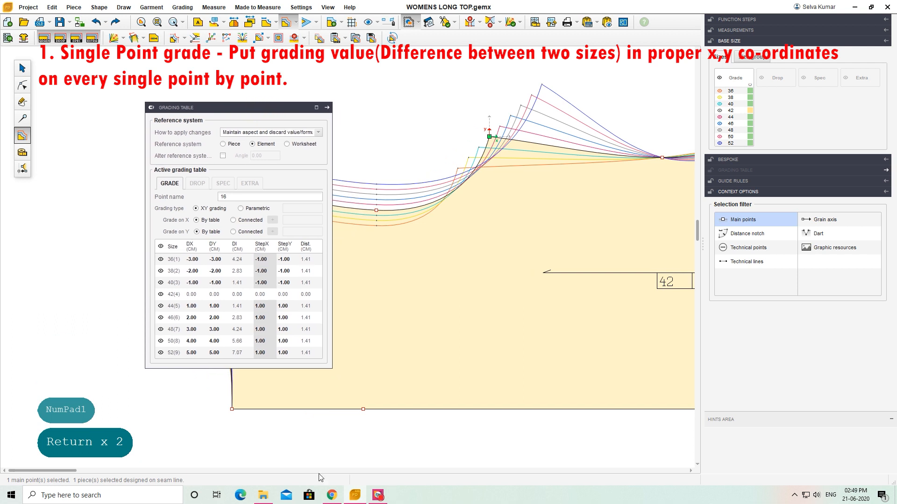
{"action": "left_click_drag", "start_coordinate": [72, 470], "coordinate": [161, 471]}
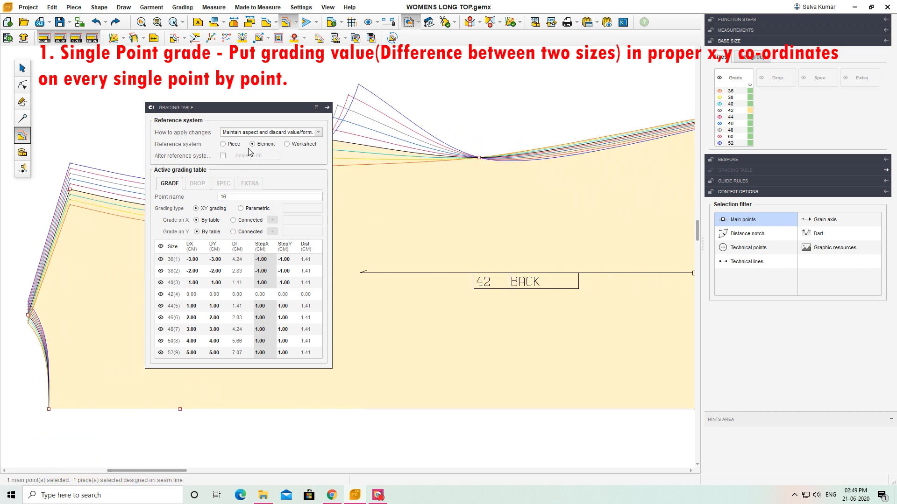
{"action": "left_click_drag", "start_coordinate": [254, 111], "coordinate": [470, 233]}
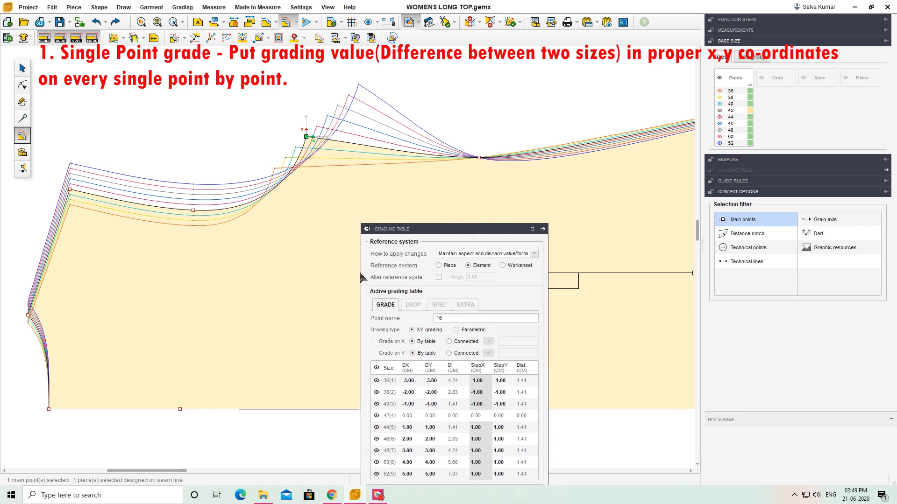
{"action": "left_click_drag", "start_coordinate": [142, 472], "coordinate": [352, 440]}
{"action": "left_click", "coordinate": [294, 157]}
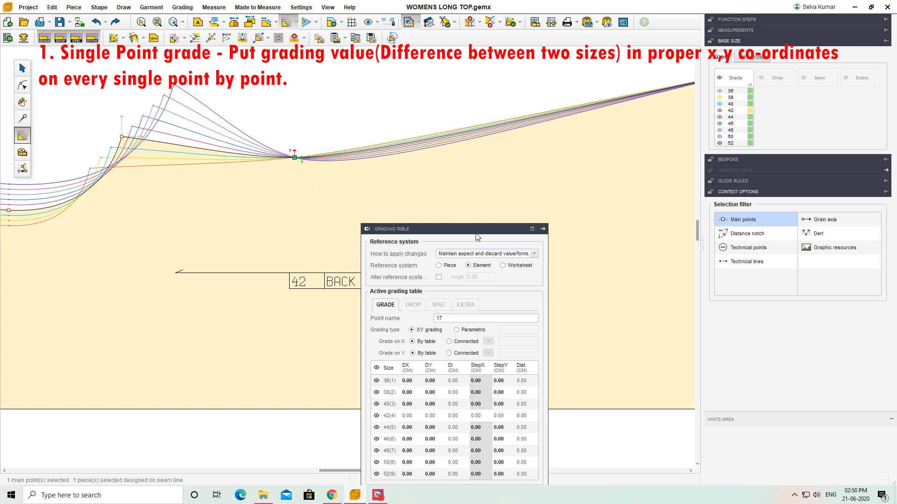
{"action": "left_click_drag", "start_coordinate": [476, 231], "coordinate": [481, 192]}
{"action": "left_click", "coordinate": [510, 330]}
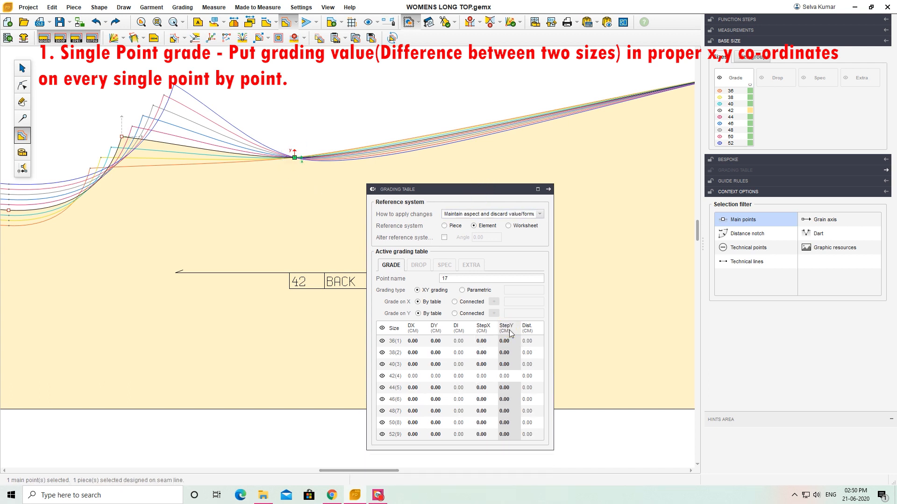
{"action": "type", "text": "1"}
{"action": "key", "text": "Return"}
{"action": "key", "text": "Return"}
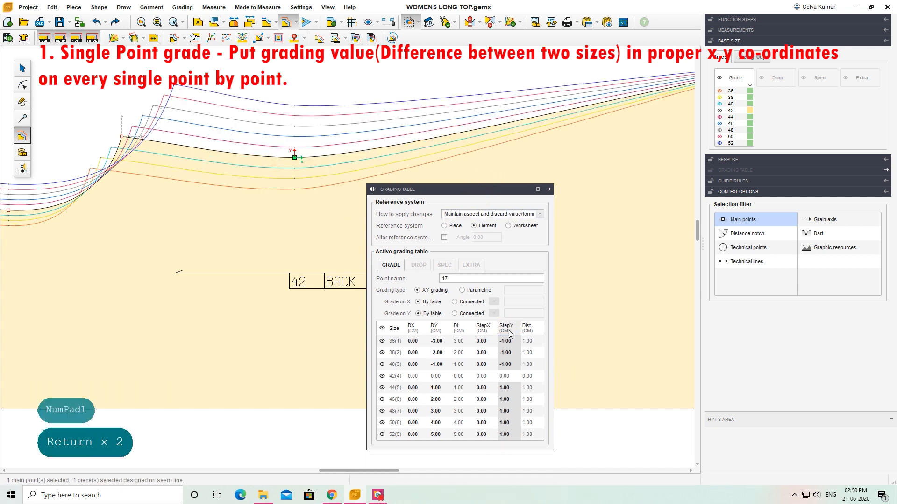
- Set StepX to 0.5 cm for all sizes at the side seam's waist point
{"action": "left_click", "coordinate": [484, 329]}
{"action": "type", "text": "0.5"}
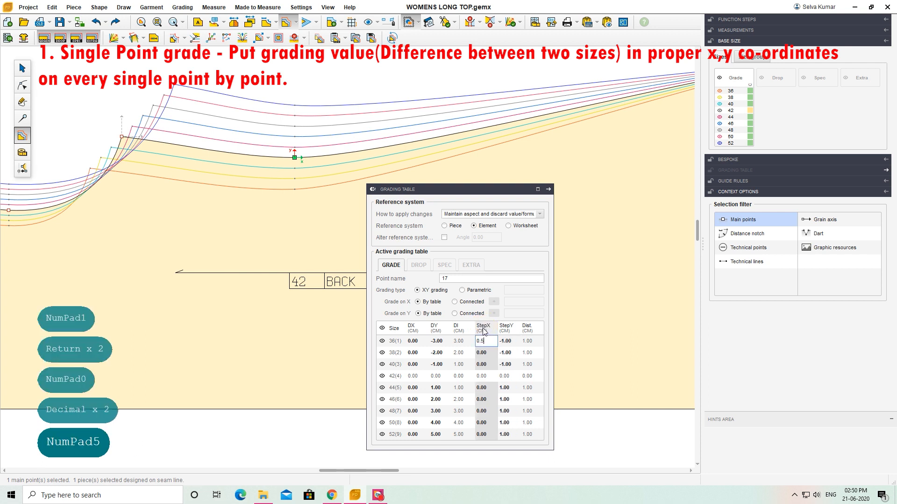
{"action": "key", "text": "Return"}
{"action": "key", "text": "Return"}
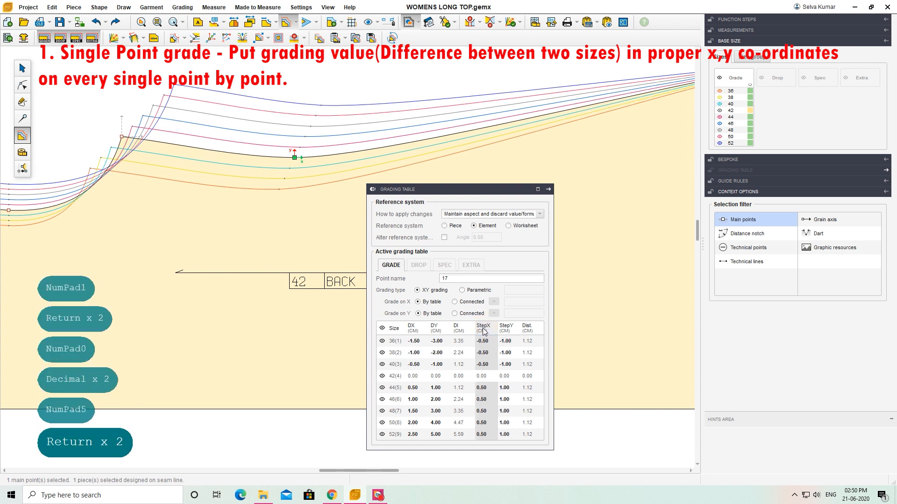
{"action": "left_click_drag", "start_coordinate": [389, 471], "coordinate": [560, 472]}
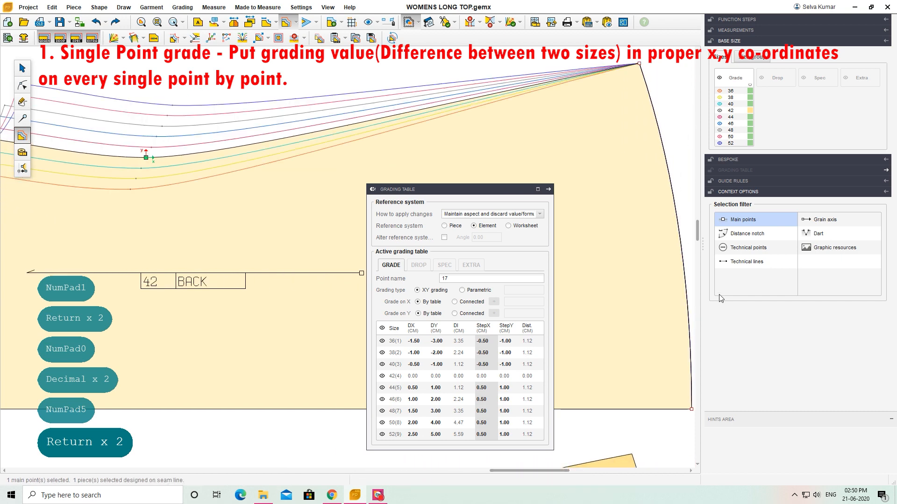
- Select the BACK piece's hem corner at the side seam and set StepY to 1 cm and StepX to 2 cm for all sizes
{"action": "left_click_drag", "start_coordinate": [698, 237], "coordinate": [695, 220]}
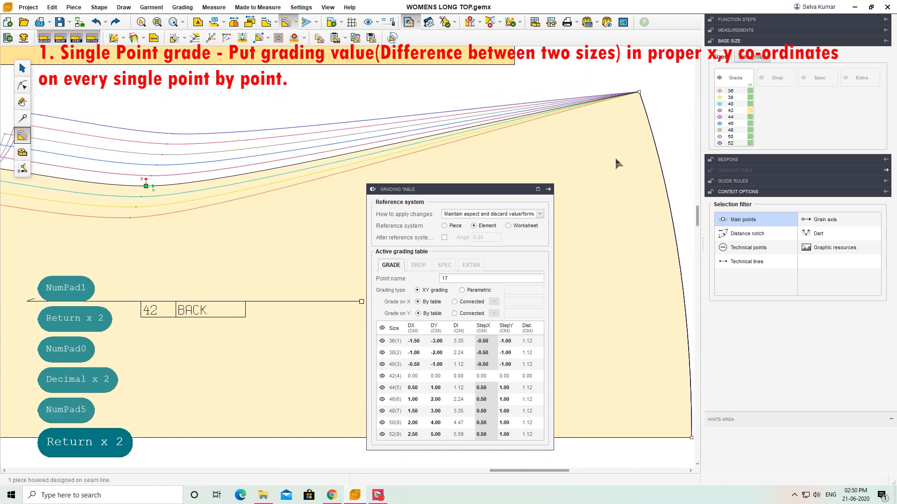
{"action": "left_click", "coordinate": [628, 86]}
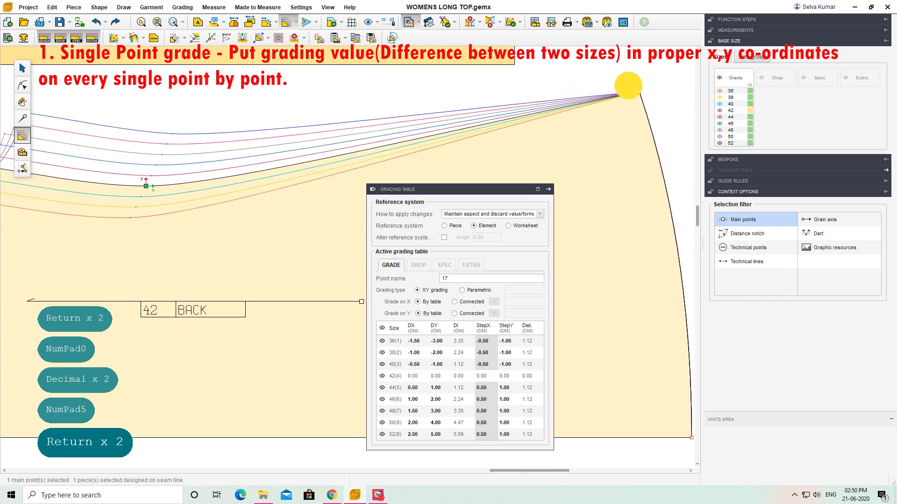
{"action": "left_click", "coordinate": [511, 326]}
{"action": "type", "text": "1"}
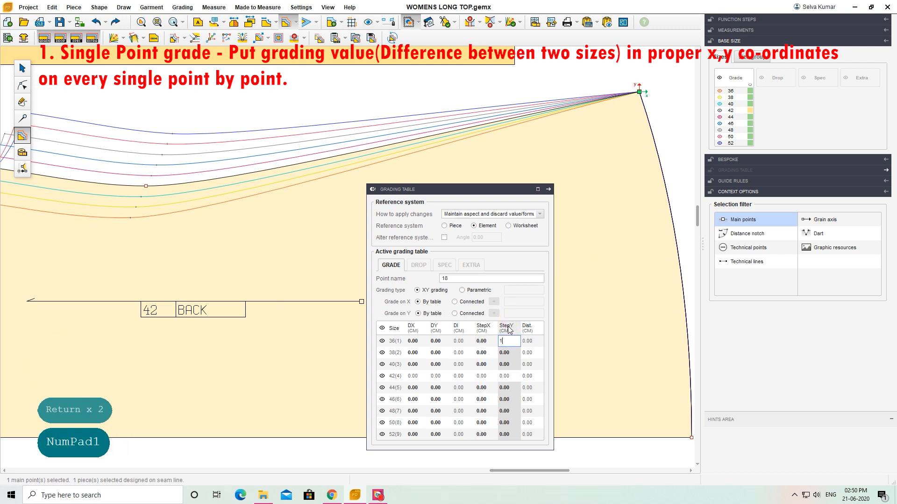
{"action": "key", "text": "Return"}
{"action": "key", "text": "Return"}
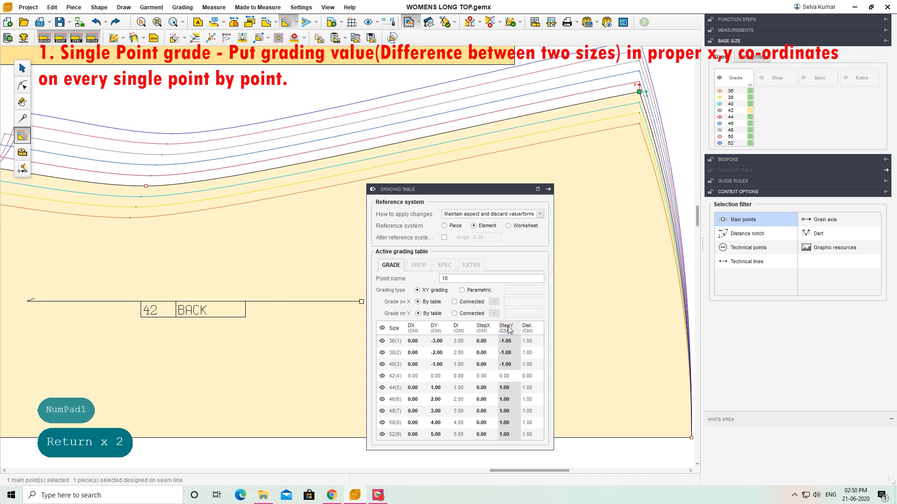
{"action": "left_click", "coordinate": [481, 328]}
{"action": "type", "text": "2"}
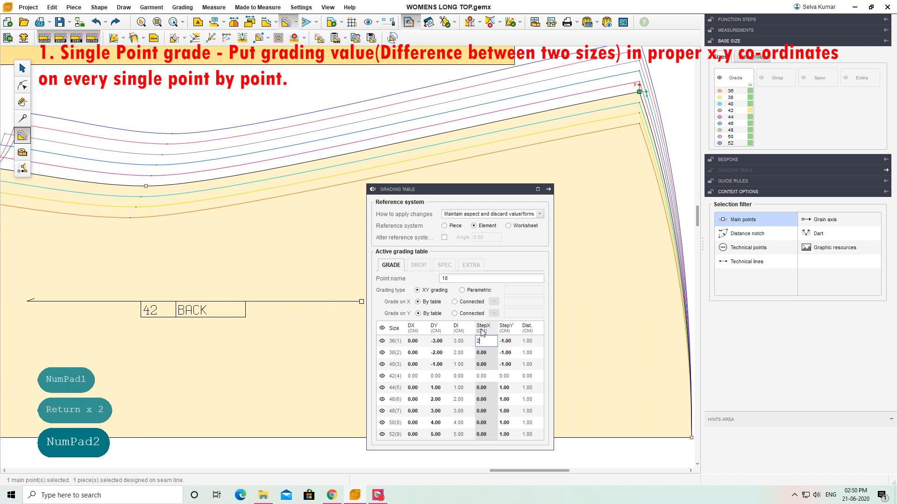
{"action": "key", "text": "Return"}
{"action": "key", "text": "Return"}
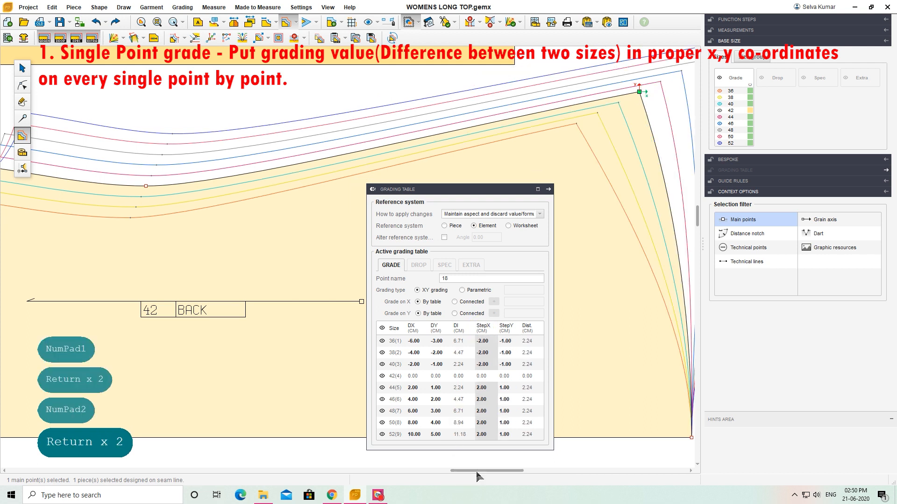
- Move the grading table clear of the hem, select the BACK piece's centre-back hem point and set its StepX to 2 cm for all sizes
{"action": "left_click_drag", "start_coordinate": [477, 472], "coordinate": [575, 472]}
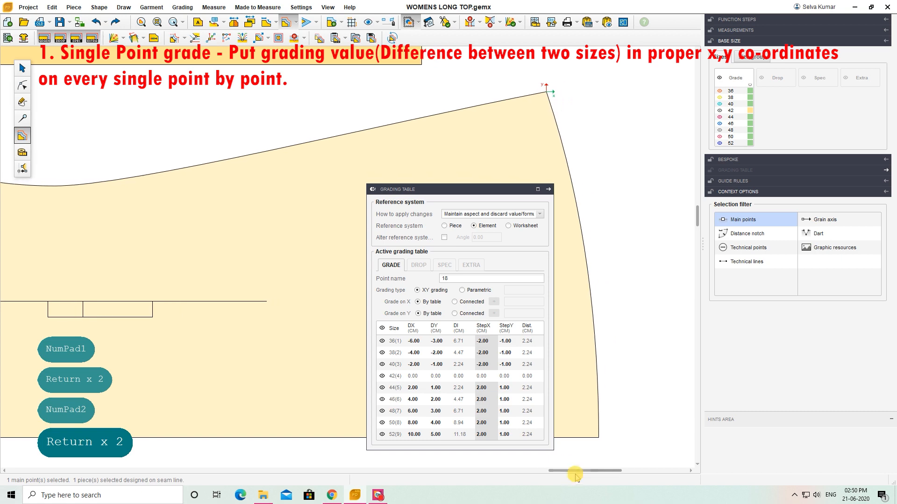
{"action": "left_click_drag", "start_coordinate": [471, 197], "coordinate": [313, 206]}
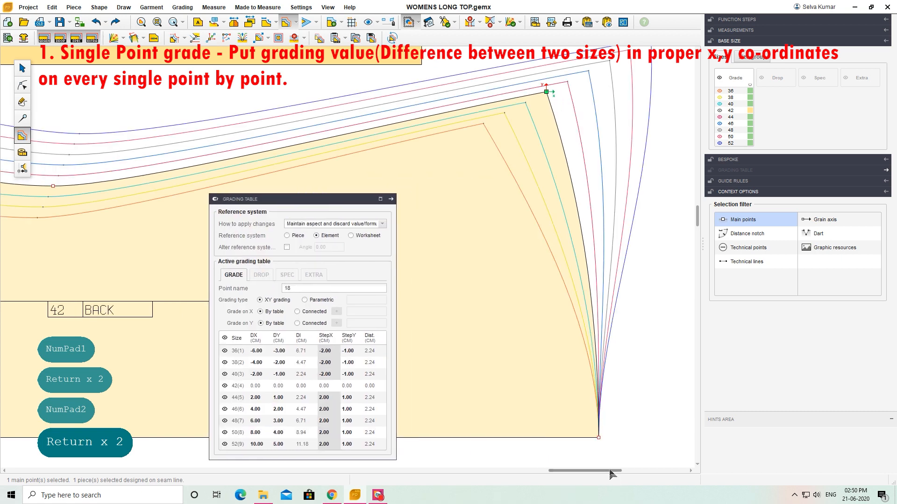
{"action": "left_click", "coordinate": [599, 437]}
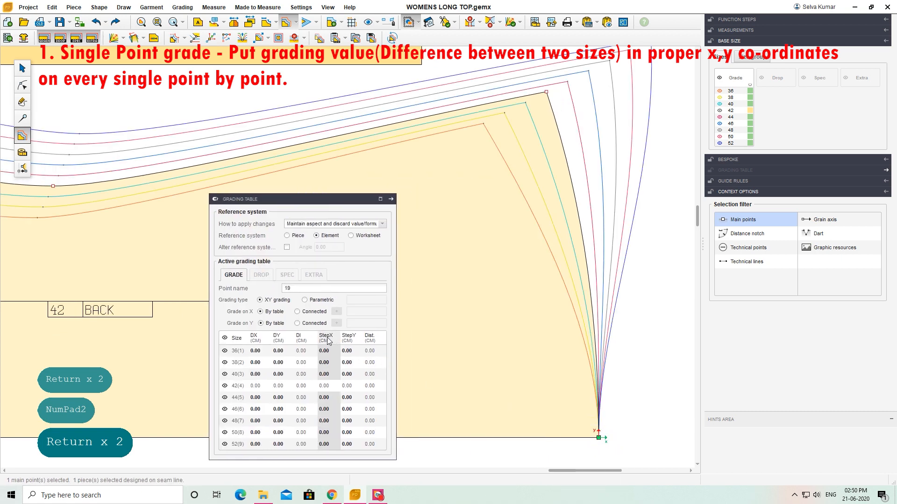
{"action": "type", "text": "2"}
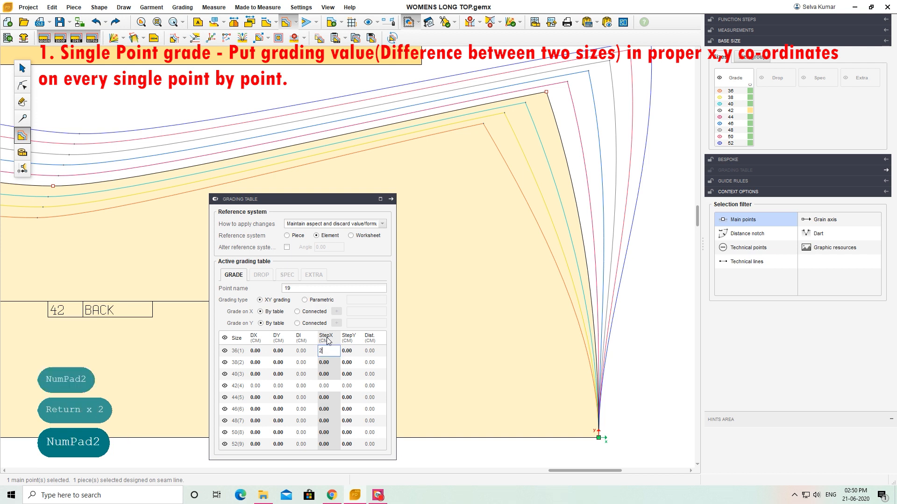
{"action": "key", "text": "Return"}
{"action": "key", "text": "Return"}
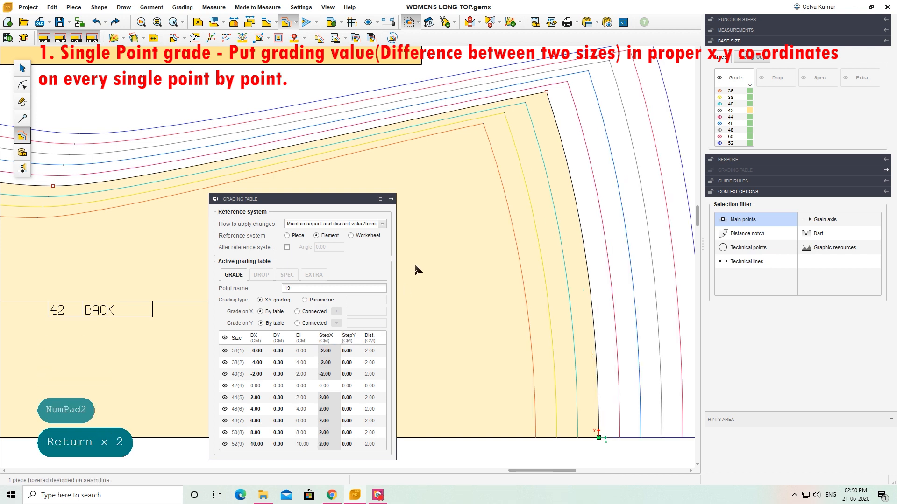
- Move the grading table off the pattern, leave point grading and move the FRONT piece well below the BACK piece
{"action": "scroll", "coordinate": [343, 183], "scroll_direction": "down", "scroll_amount": 4}
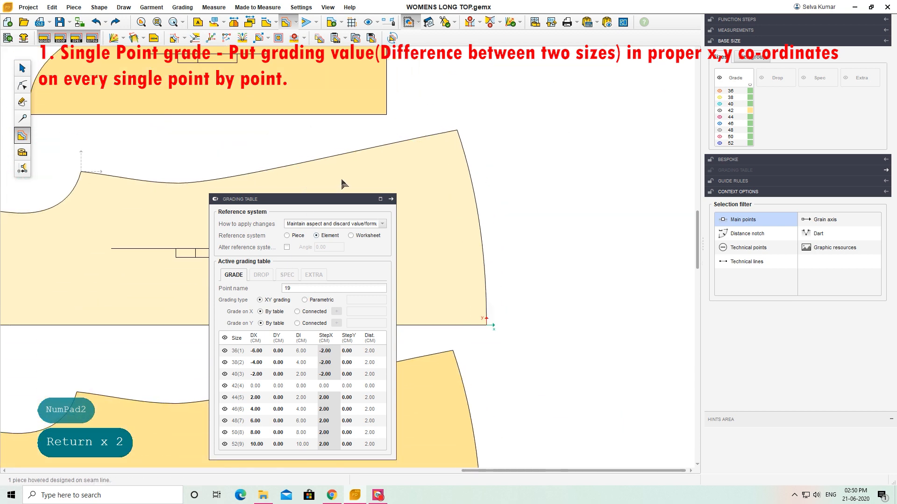
{"action": "left_click_drag", "start_coordinate": [327, 204], "coordinate": [719, 263]}
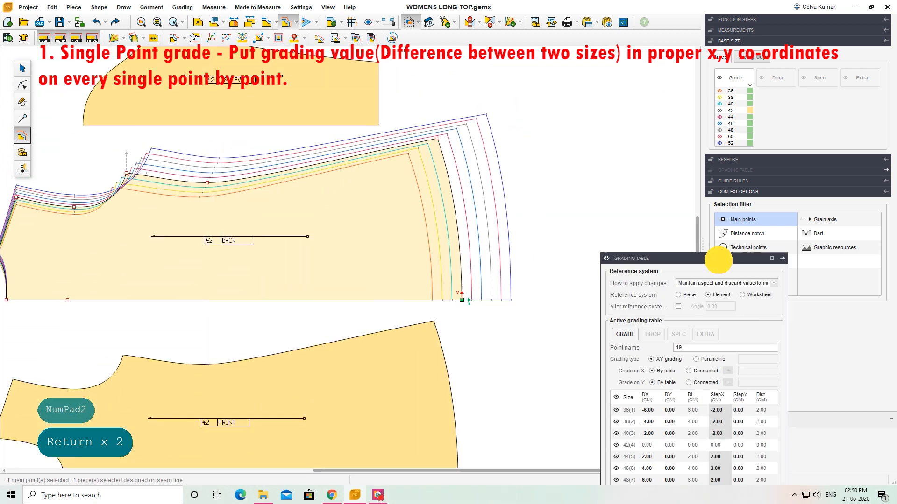
{"action": "key", "text": "Escape"}
{"action": "left_click", "coordinate": [23, 68]}
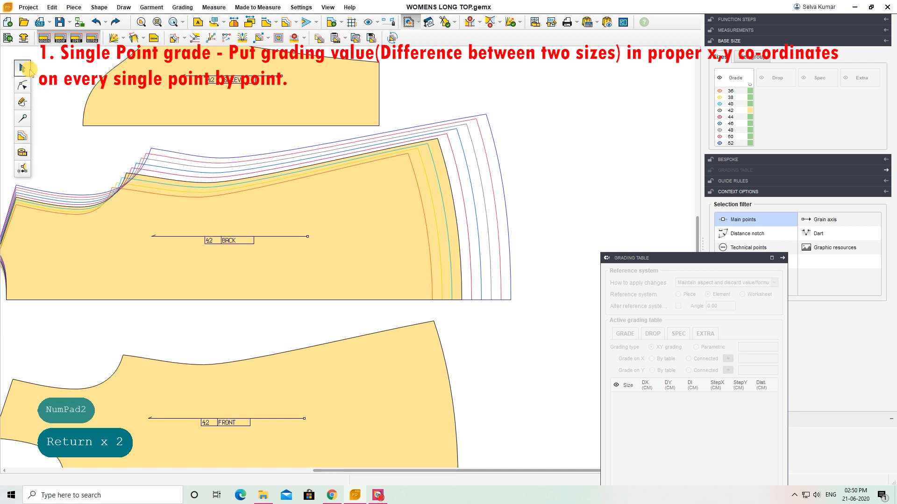
{"action": "scroll", "coordinate": [247, 184], "scroll_direction": "down", "scroll_amount": 3}
{"action": "left_click_drag", "start_coordinate": [295, 214], "coordinate": [332, 210]}
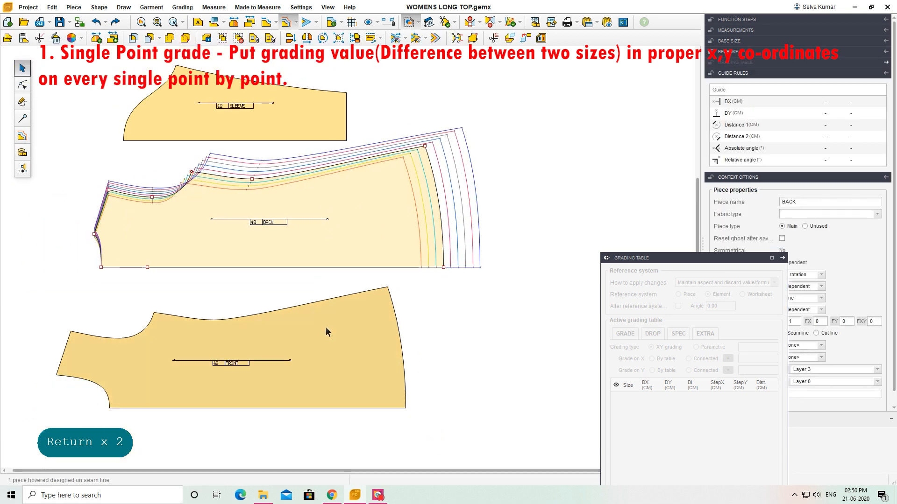
{"action": "left_click_drag", "start_coordinate": [327, 330], "coordinate": [363, 446]}
{"action": "left_click_drag", "start_coordinate": [330, 226], "coordinate": [329, 234]}
- Delete the extra main point on the BACK piece's straight centre-back line near the neckline
{"action": "left_click", "coordinate": [22, 118]}
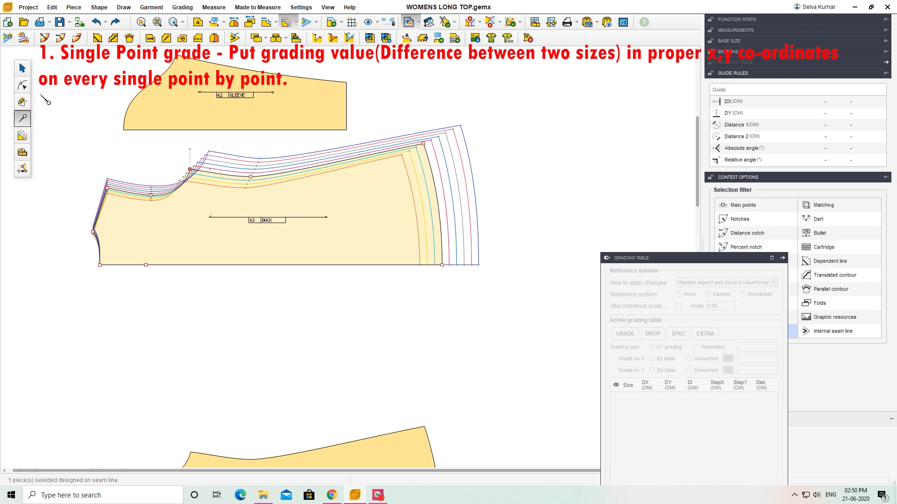
{"action": "left_click", "coordinate": [23, 85]}
{"action": "left_click", "coordinate": [146, 265]}
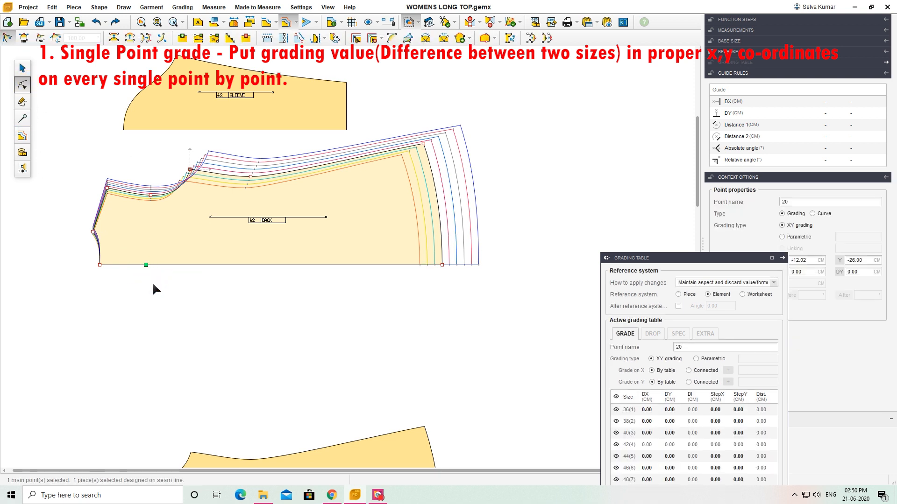
{"action": "key", "text": "Delete"}
- Create a symmetry axis along the BACK piece's centre-back line from the neckline to the hem
{"action": "left_click", "coordinate": [22, 118]}
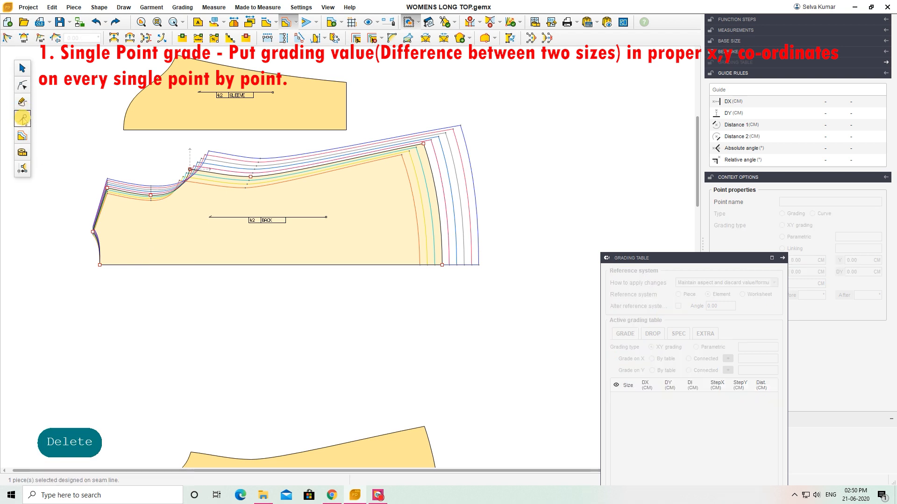
{"action": "left_click", "coordinate": [238, 264]}
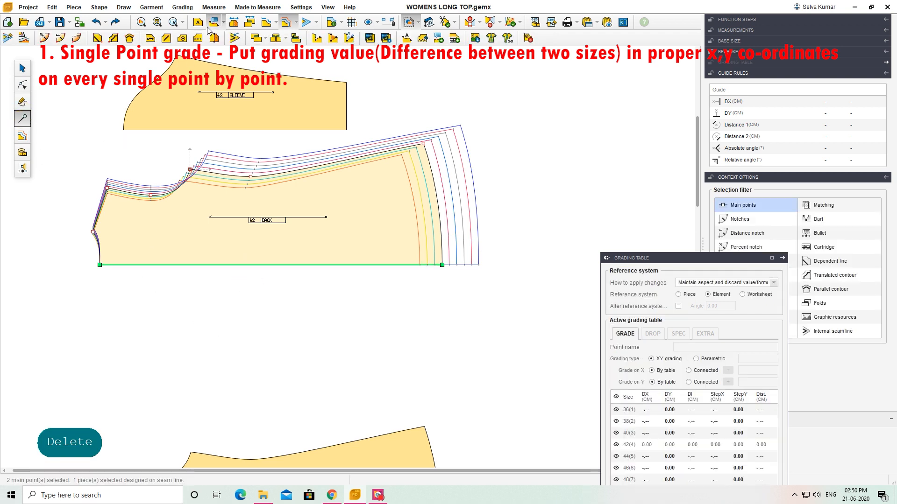
{"action": "left_click", "coordinate": [215, 37]}
{"action": "left_click", "coordinate": [237, 22]}
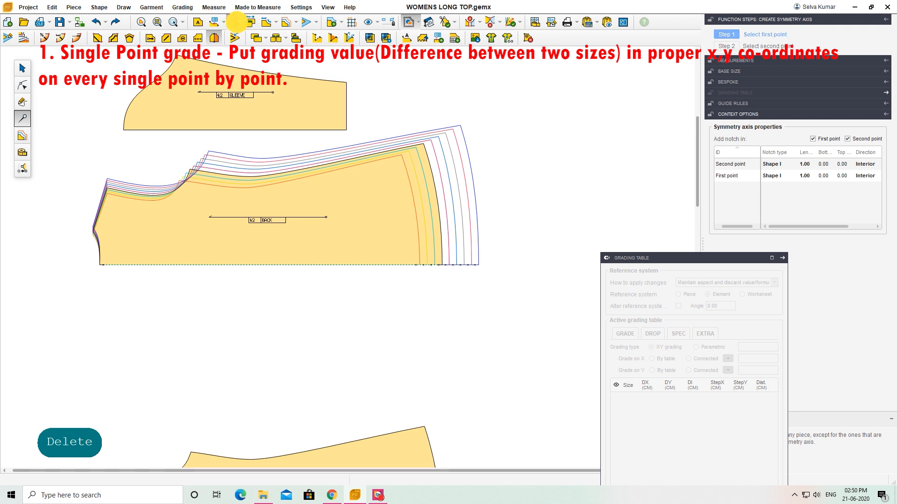
- Leave the symmetry axis command and unfold the BACK piece to show both halves across the centre-back line
{"action": "left_click", "coordinate": [235, 23]}
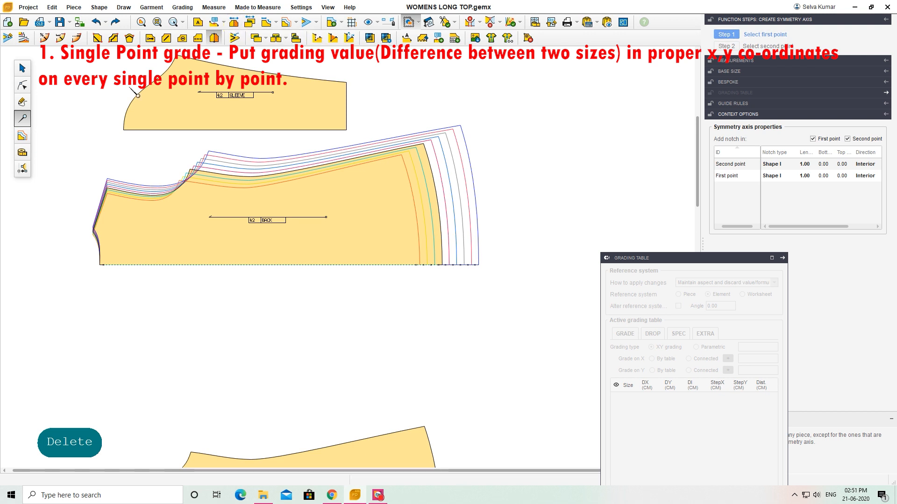
{"action": "key", "text": "Escape"}
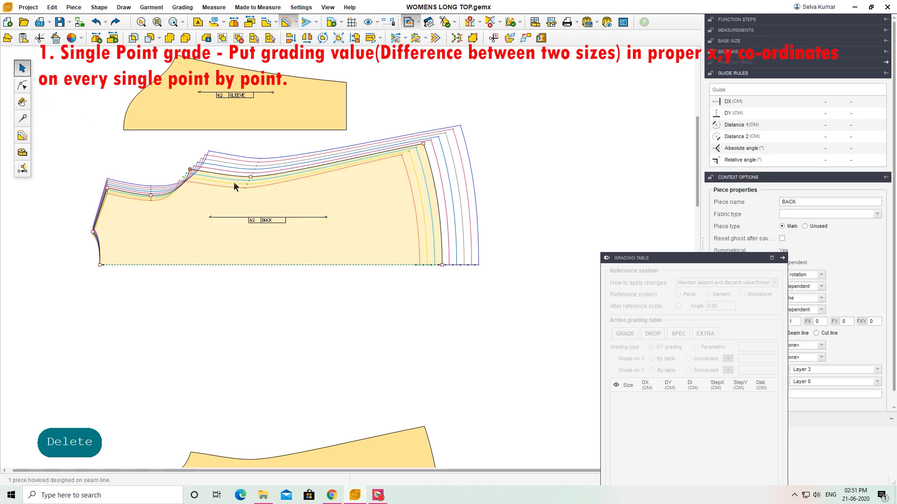
{"action": "left_click", "coordinate": [234, 22]}
{"action": "scroll", "coordinate": [275, 231], "scroll_direction": "up", "scroll_amount": 1}
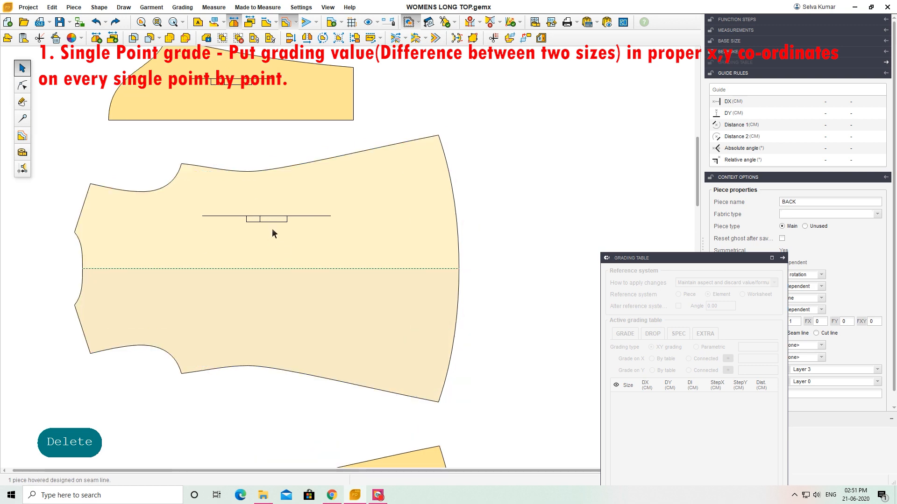
{"action": "left_click", "coordinate": [152, 282]}
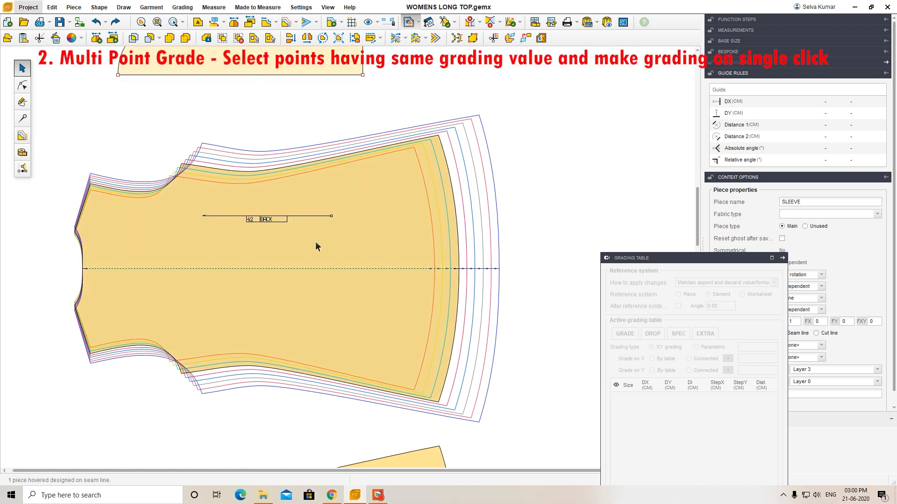
- Move the grading table beside the BACK piece, select all of the piece's main points in grading mode and clear their grading values
{"action": "left_click", "coordinate": [323, 226]}
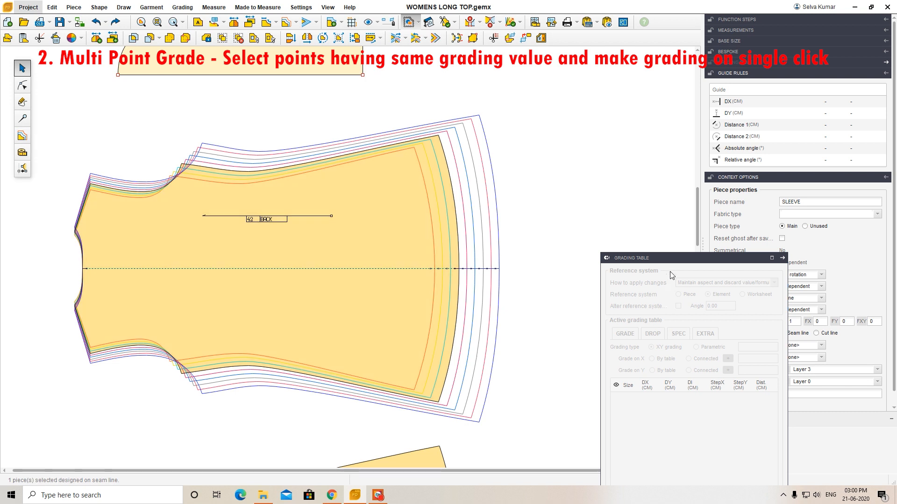
{"action": "left_click_drag", "start_coordinate": [672, 265], "coordinate": [635, 144]}
{"action": "left_click", "coordinate": [330, 244]}
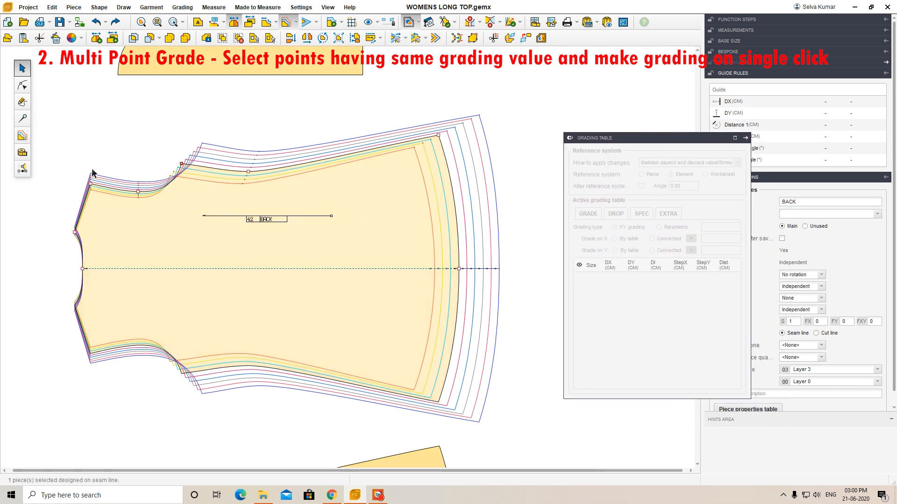
{"action": "left_click", "coordinate": [21, 136]}
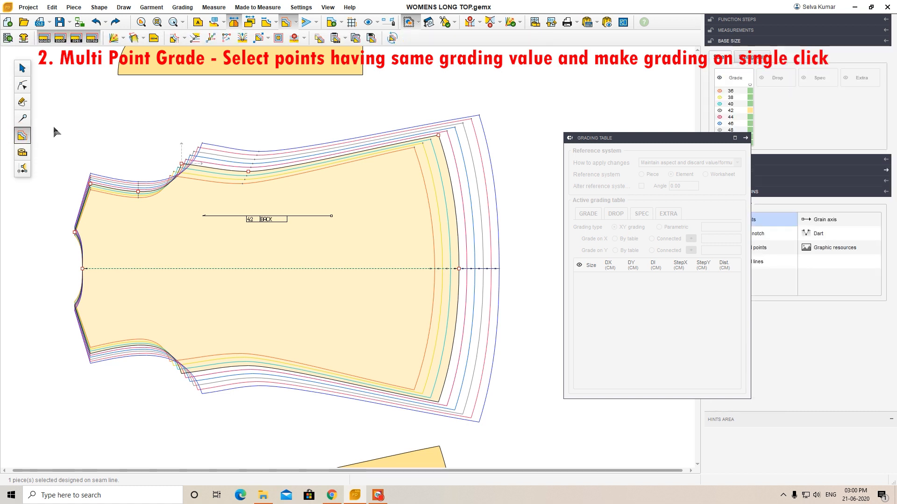
{"action": "left_click_drag", "start_coordinate": [54, 127], "coordinate": [481, 287]}
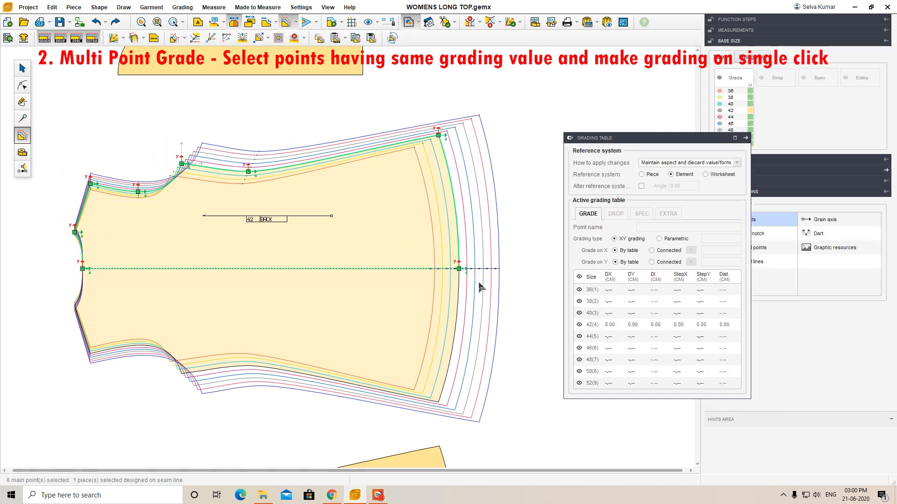
{"action": "left_click", "coordinate": [295, 39]}
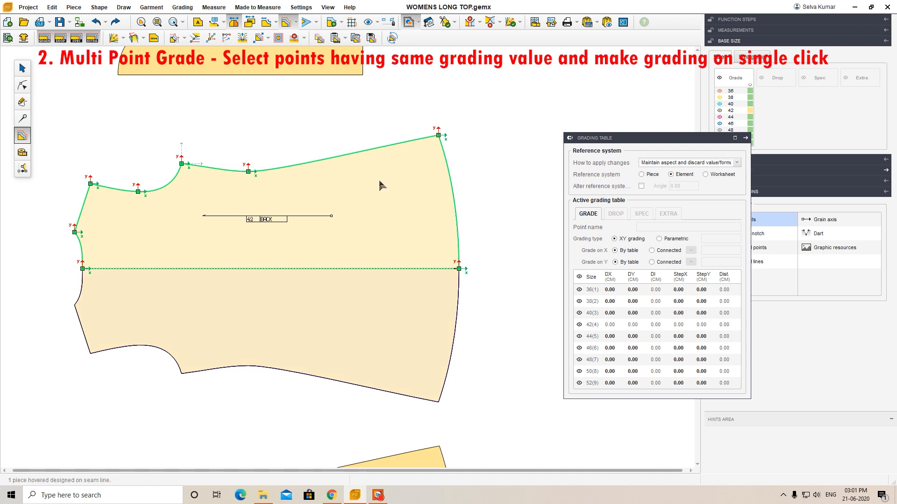
{"action": "left_click", "coordinate": [352, 124]}
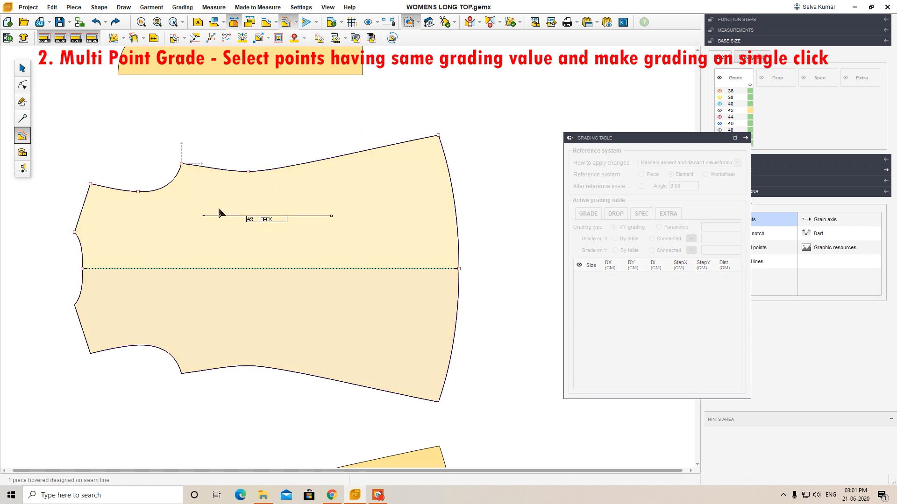
- Select the BACK piece's point where neckline meets shoulder, reposition the grading table and set StepY to 0.25 cm for all sizes
{"action": "left_click_drag", "start_coordinate": [46, 212], "coordinate": [95, 239]}
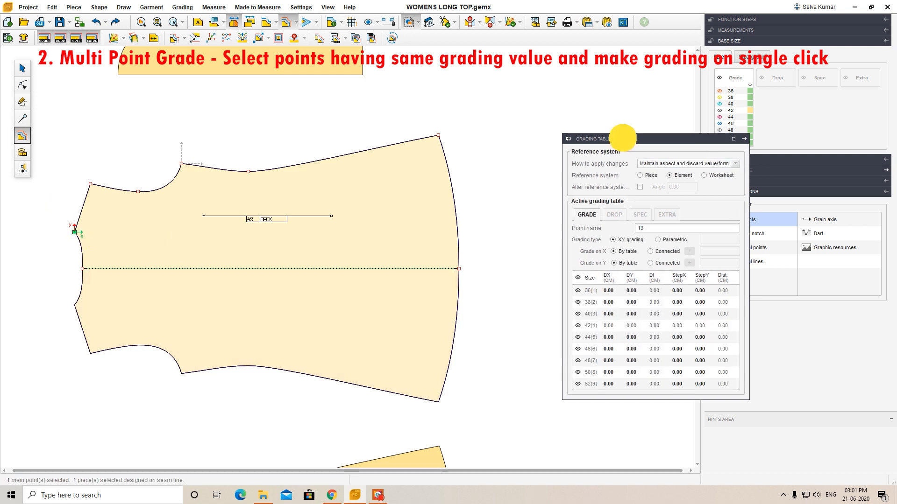
{"action": "left_click_drag", "start_coordinate": [663, 136], "coordinate": [493, 169]}
{"action": "left_click", "coordinate": [533, 310]}
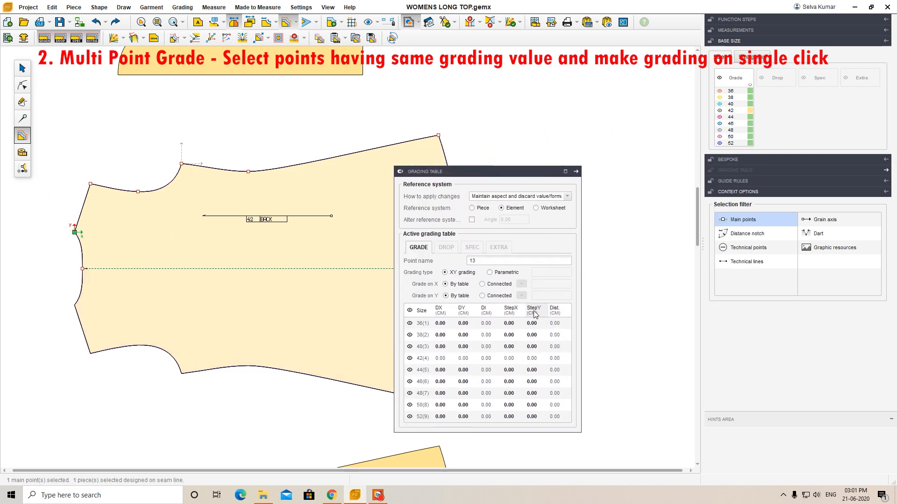
{"action": "type", "text": "0.25"}
{"action": "key", "text": "Return"}
{"action": "key", "text": "Return"}
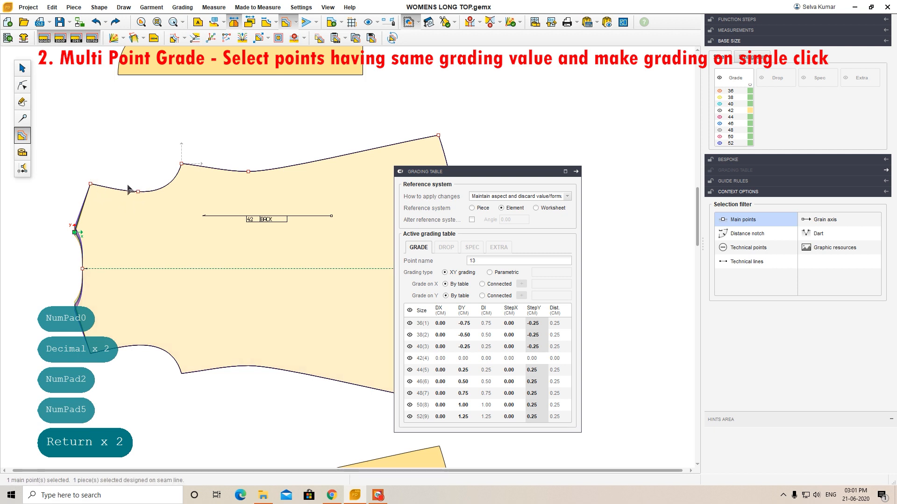
- Select the BACK piece's shoulder tip and mid-armhole points together and set StepY to 0.5 cm for all sizes
{"action": "left_click_drag", "start_coordinate": [84, 163], "coordinate": [148, 202]}
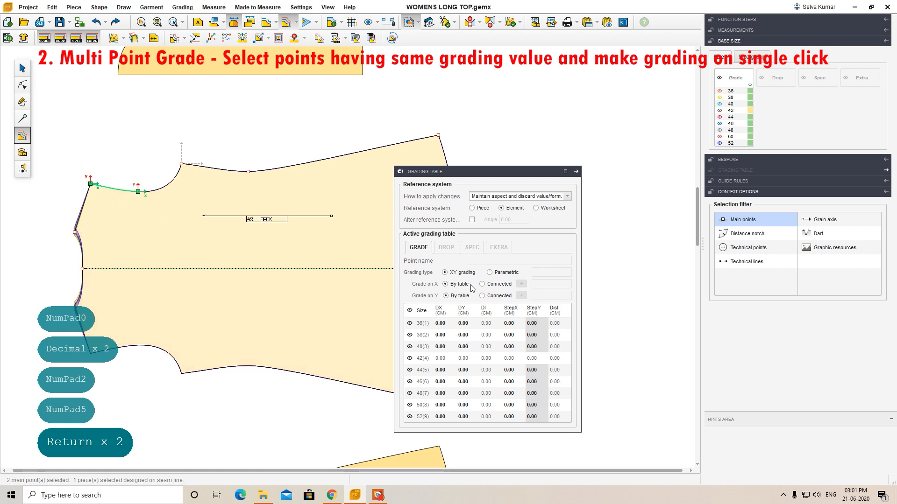
{"action": "type", "text": "0.5"}
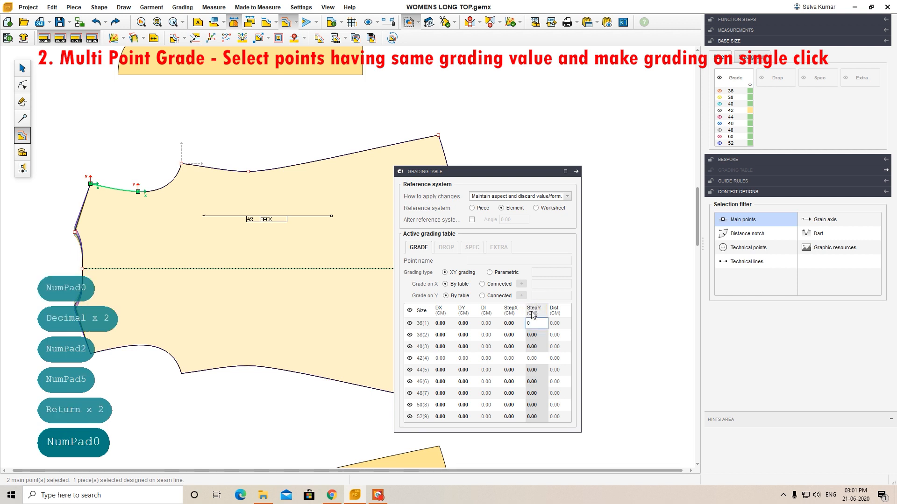
{"action": "key", "text": "Return"}
{"action": "key", "text": "Return"}
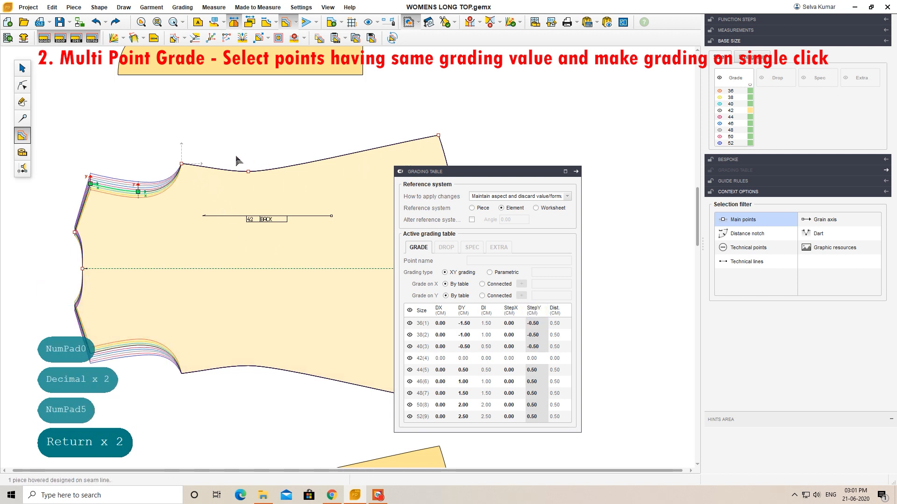
- Select the BACK piece's underarm, waist and side hem points together and set StepY to 1 cm for all sizes
{"action": "left_click_drag", "start_coordinate": [164, 120], "coordinate": [456, 174]}
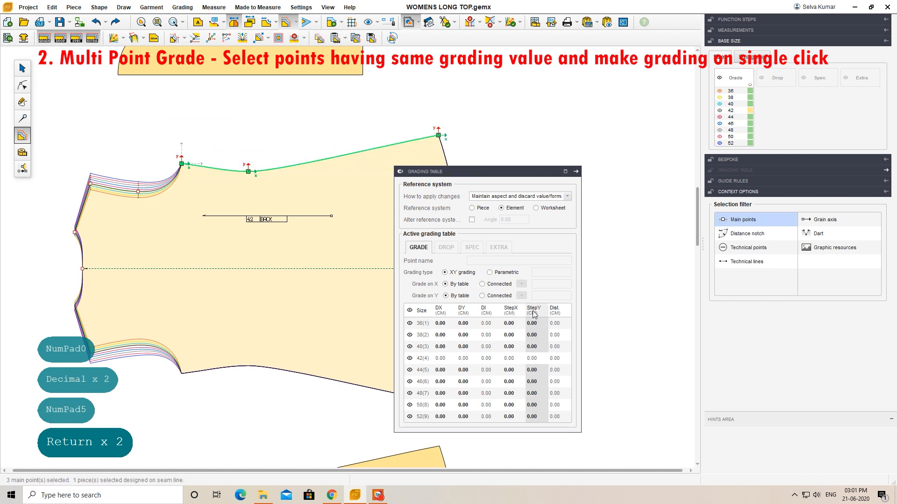
{"action": "type", "text": "1"}
{"action": "key", "text": "Return"}
{"action": "key", "text": "Return"}
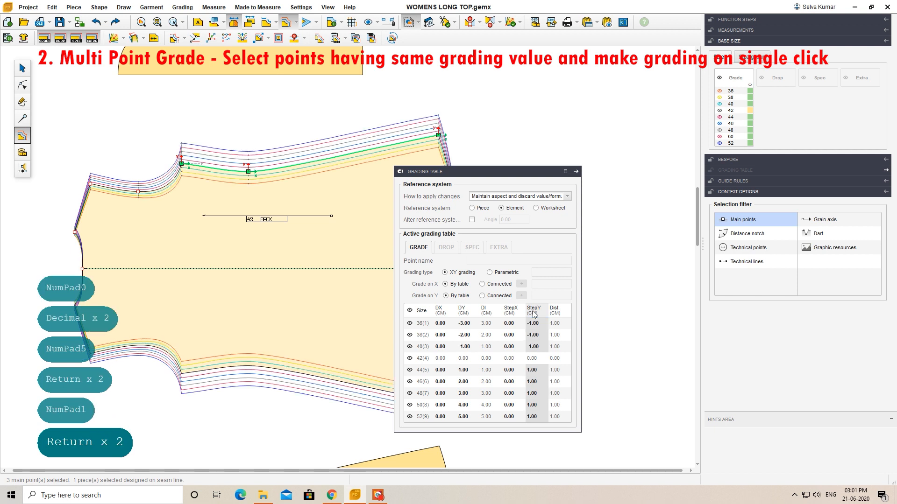
- Move the grading table clear of the hem, select only the underarm point and set its StepX to 1 cm for all sizes
{"action": "left_click_drag", "start_coordinate": [496, 171], "coordinate": [621, 150]}
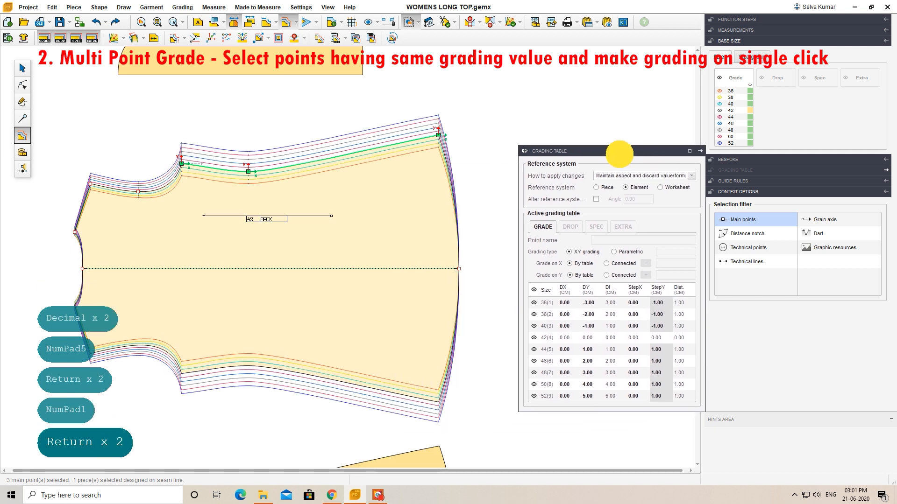
{"action": "left_click_drag", "start_coordinate": [175, 138], "coordinate": [215, 190]}
{"action": "left_click", "coordinate": [635, 289]}
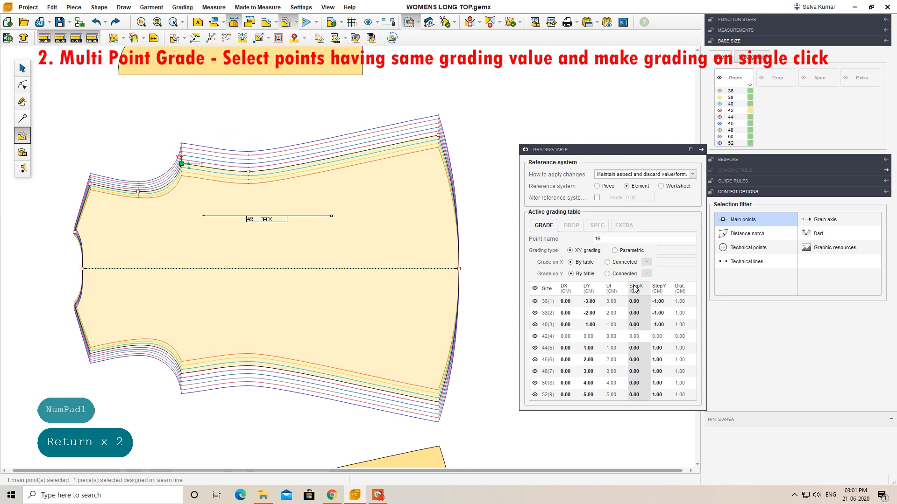
{"action": "key", "text": "KP_1"}
{"action": "key", "text": "Return"}
{"action": "key", "text": "Return"}
- Select the BACK piece's waist point and set its StepX to 0.5 cm for all sizes
{"action": "left_click_drag", "start_coordinate": [240, 135], "coordinate": [271, 183]}
{"action": "left_click", "coordinate": [616, 289]}
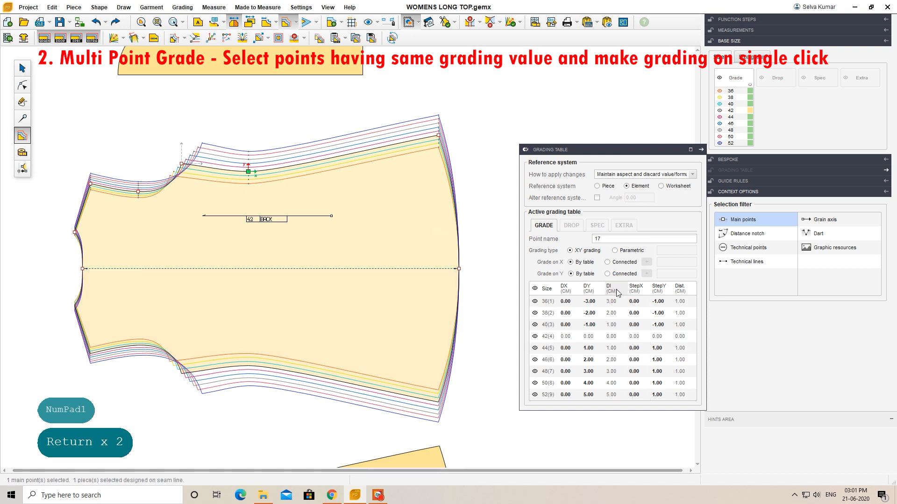
{"action": "left_click", "coordinate": [635, 290]}
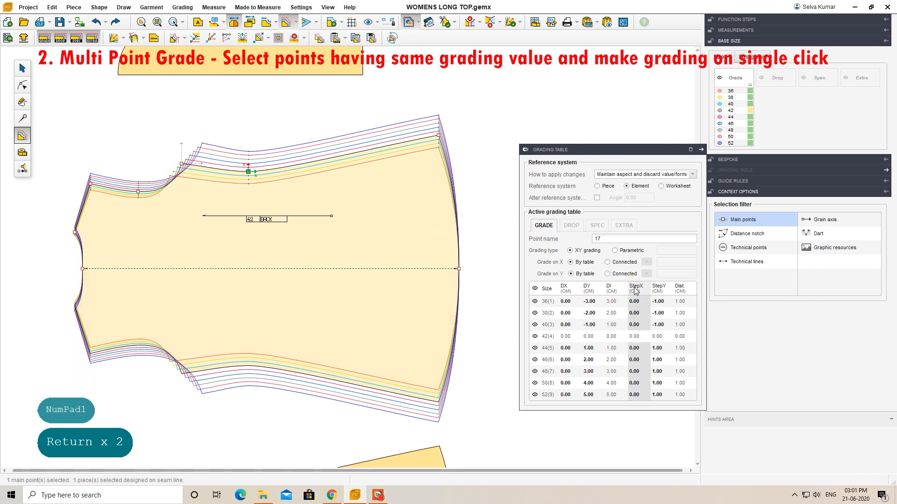
{"action": "key", "text": "KP_0"}
{"action": "key", "text": "KP_Decimal"}
{"action": "key", "text": "KP_Decimal"}
{"action": "key", "text": "KP_5"}
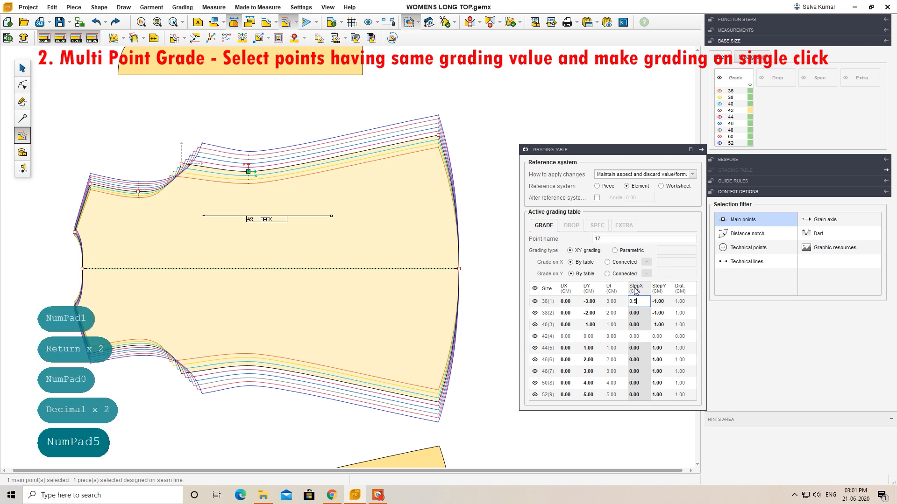
{"action": "key", "text": "Return"}
{"action": "key", "text": "Return"}
- Select the side hem and centre-back hem points together and set StepX to 2 cm for all sizes
{"action": "left_click_drag", "start_coordinate": [421, 106], "coordinate": [486, 292]}
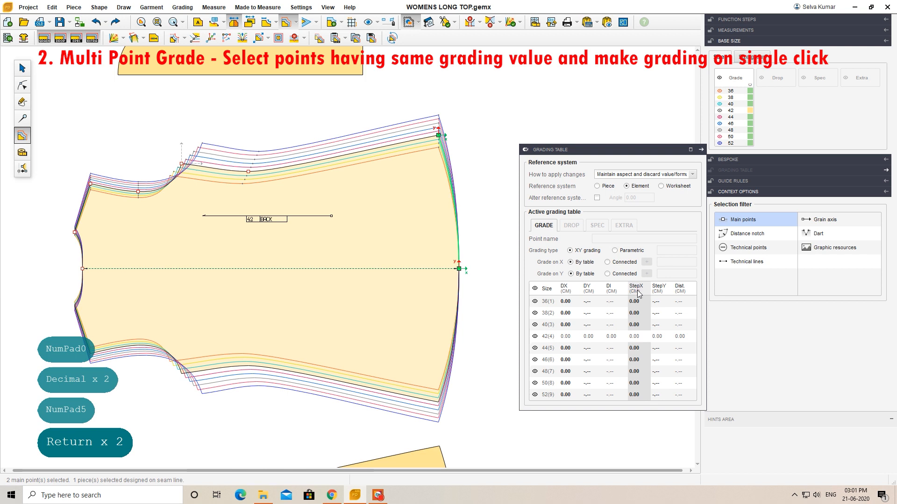
{"action": "type", "text": "2"}
{"action": "key", "text": "Return"}
{"action": "key", "text": "Return"}
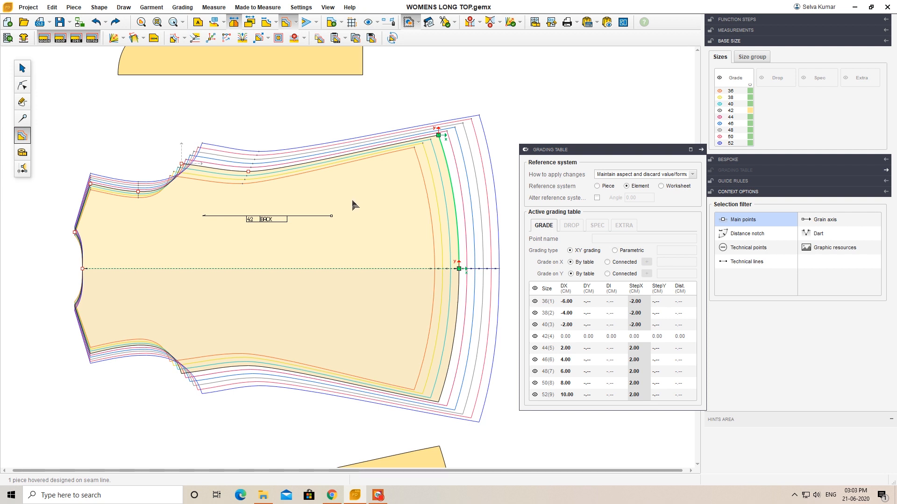
- Move the grading table off the BACK piece, leave grading mode and duplicate the graded BACK piece by copy and paste
{"action": "left_click_drag", "start_coordinate": [601, 157], "coordinate": [738, 178]}
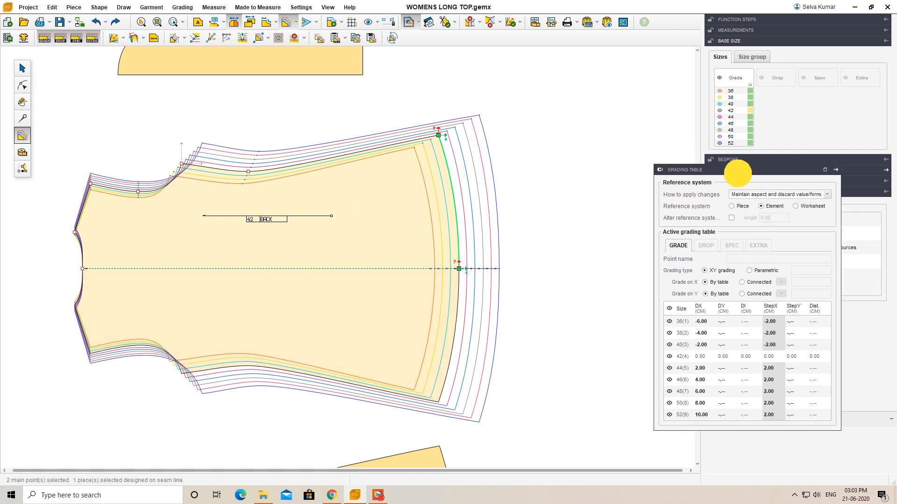
{"action": "key", "text": "Escape"}
{"action": "left_click", "coordinate": [268, 235]}
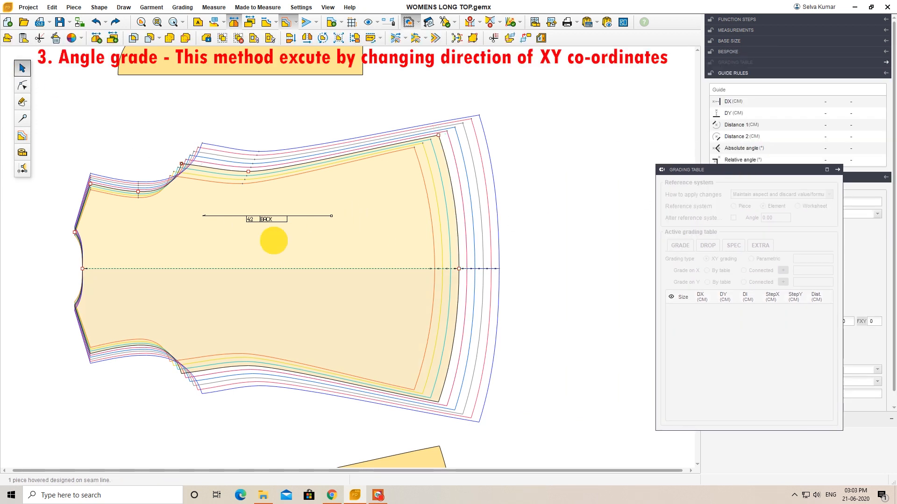
{"action": "left_click", "coordinate": [7, 35]}
{"action": "left_click", "coordinate": [22, 36]}
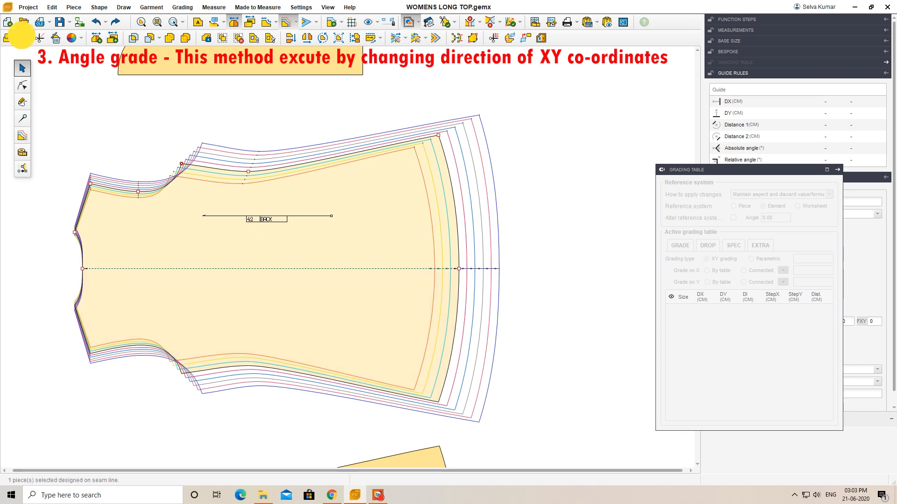
- Separate the original BACK piece from its copy so the two lie side by side without overlapping
{"action": "left_click_drag", "start_coordinate": [233, 222], "coordinate": [571, 238]}
{"action": "scroll", "coordinate": [508, 237], "scroll_direction": "down", "scroll_amount": 4}
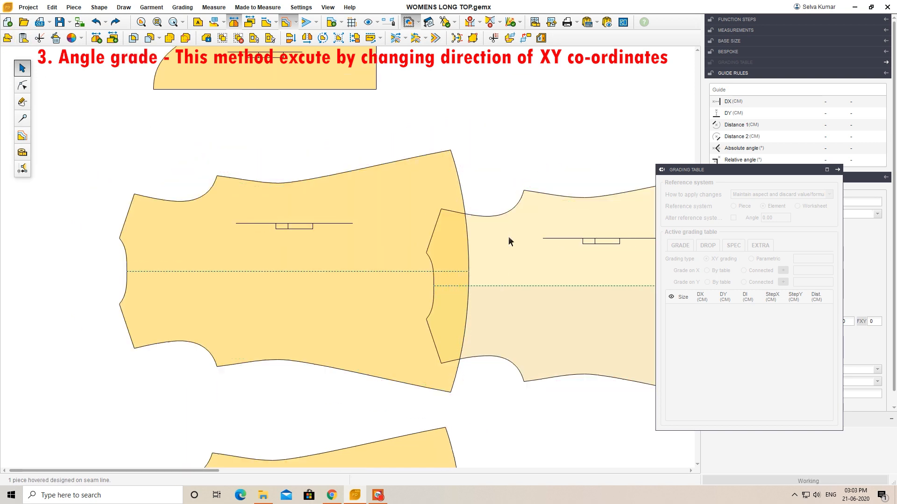
{"action": "left_click_drag", "start_coordinate": [516, 252], "coordinate": [572, 250]}
{"action": "left_click", "coordinate": [424, 237]}
{"action": "left_click_drag", "start_coordinate": [424, 237], "coordinate": [366, 234]}
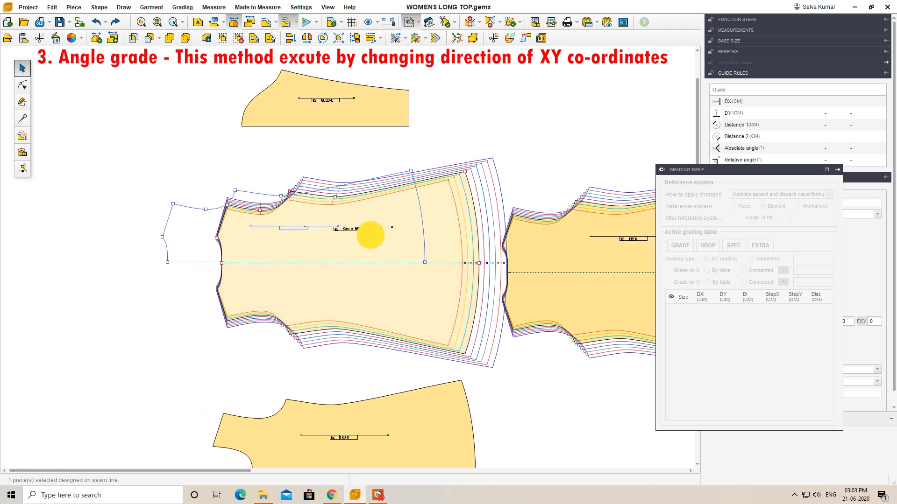
- Move the SLEEVE piece up and the FRONT piece down, and shift BACK and its copy into the freed space
{"action": "left_click_drag", "start_coordinate": [368, 116], "coordinate": [367, 79]}
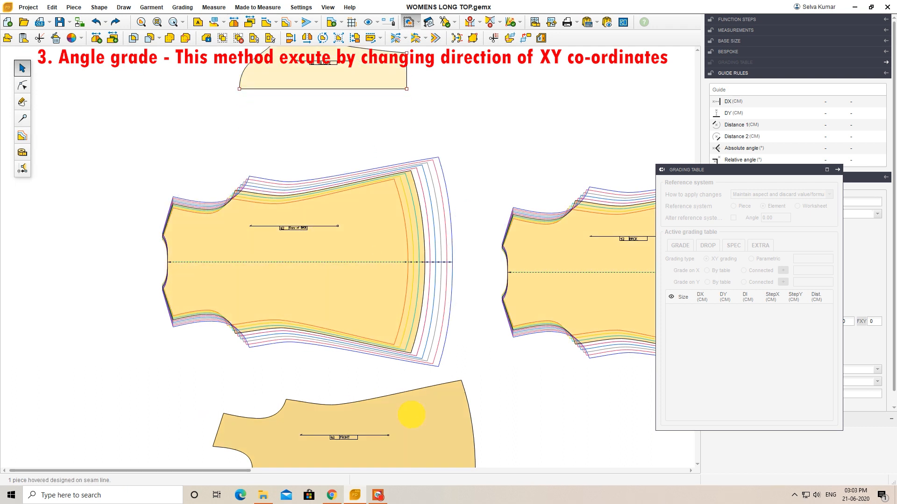
{"action": "left_click_drag", "start_coordinate": [412, 415], "coordinate": [410, 476]}
{"action": "left_click_drag", "start_coordinate": [359, 244], "coordinate": [351, 257]}
{"action": "left_click_drag", "start_coordinate": [512, 260], "coordinate": [487, 267]}
{"action": "left_click", "coordinate": [344, 264]}
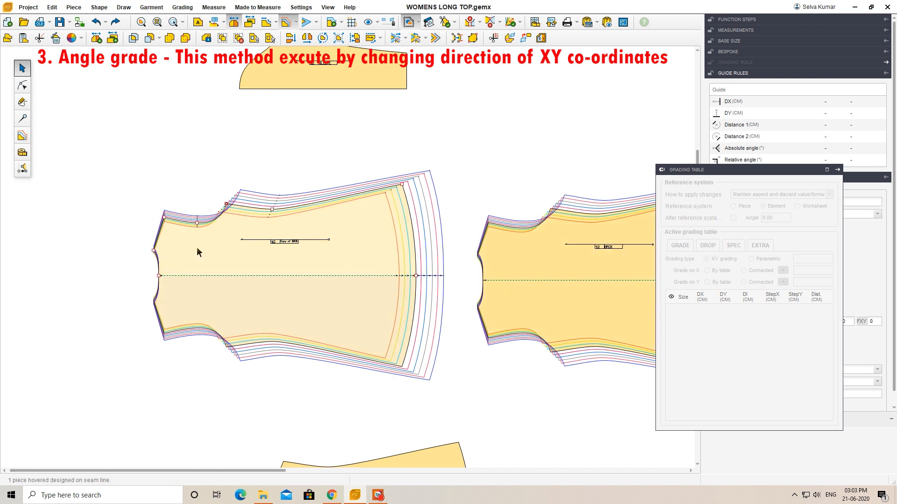
- Place the original BACK piece above its copy, nudge the copy and bring the grading table beside the copy
{"action": "left_click_drag", "start_coordinate": [699, 172], "coordinate": [373, 236]}
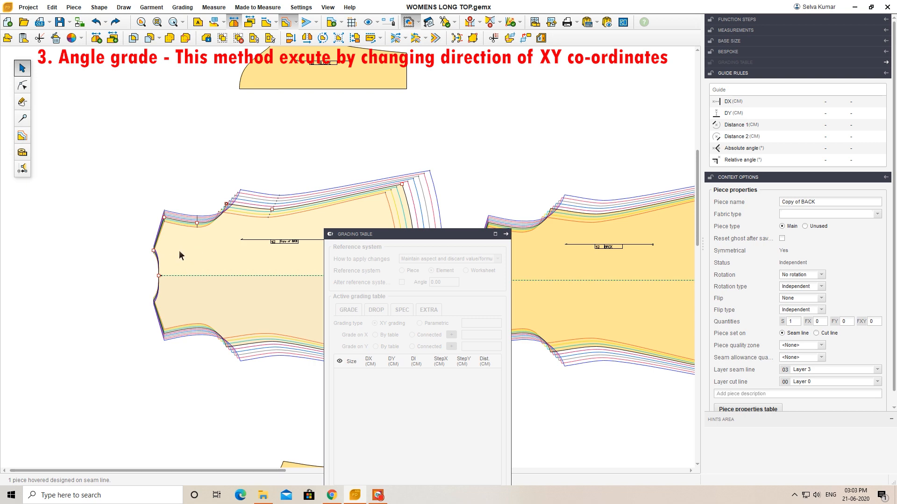
{"action": "scroll", "coordinate": [179, 251], "scroll_direction": "up", "scroll_amount": 5}
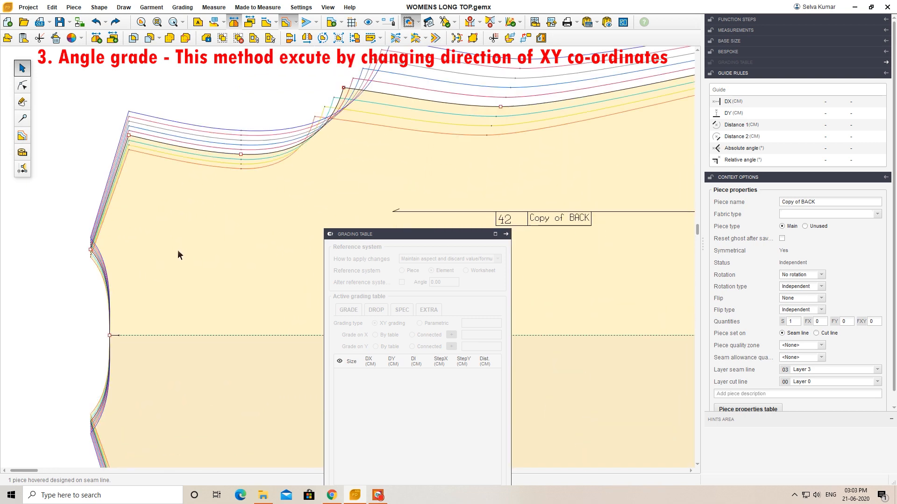
{"action": "scroll", "coordinate": [189, 231], "scroll_direction": "down", "scroll_amount": 6}
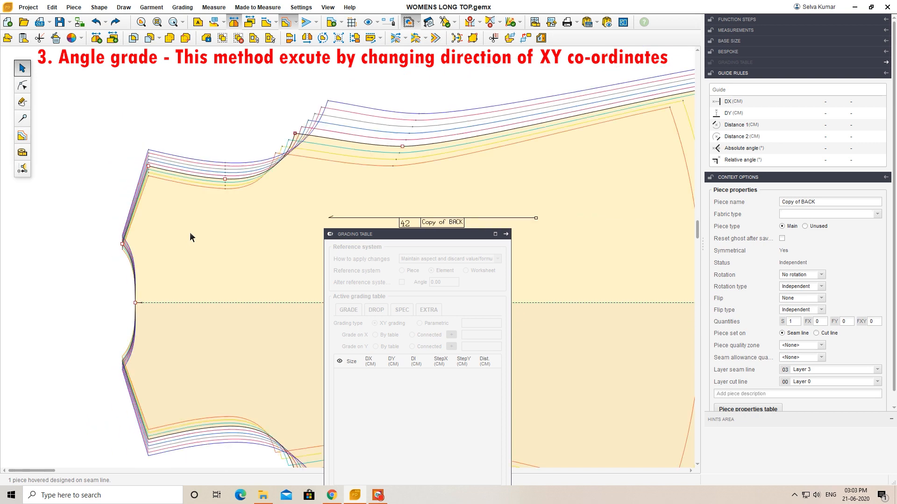
{"action": "left_click_drag", "start_coordinate": [650, 265], "coordinate": [215, 96]}
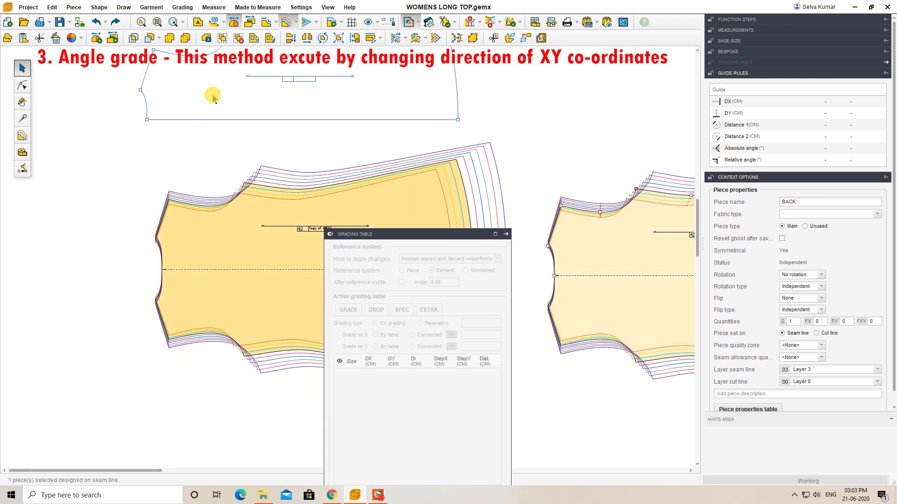
{"action": "left_click_drag", "start_coordinate": [205, 239], "coordinate": [193, 252]}
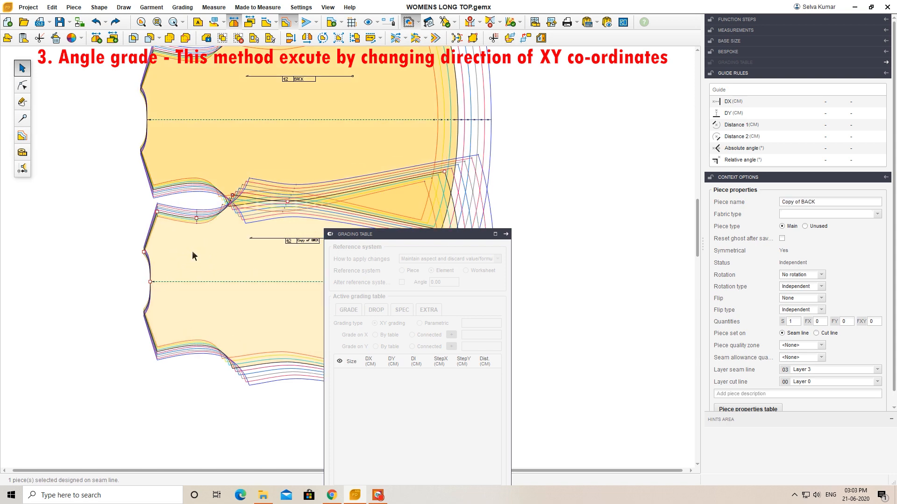
{"action": "left_click_drag", "start_coordinate": [392, 240], "coordinate": [377, 217]}
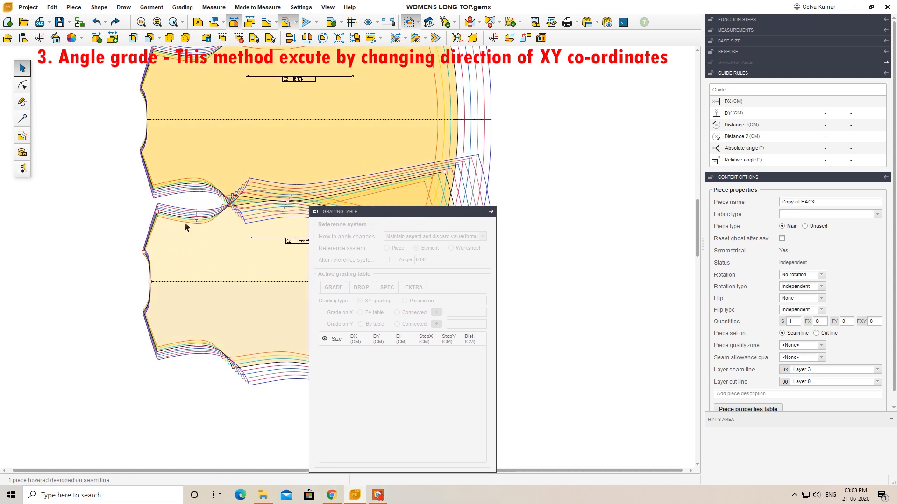
- Switch to grading mode and select the point where neckline meets shoulder on the copied BACK piece
{"action": "scroll", "coordinate": [184, 222], "scroll_direction": "up", "scroll_amount": 3}
{"action": "scroll", "coordinate": [123, 213], "scroll_direction": "up", "scroll_amount": 3}
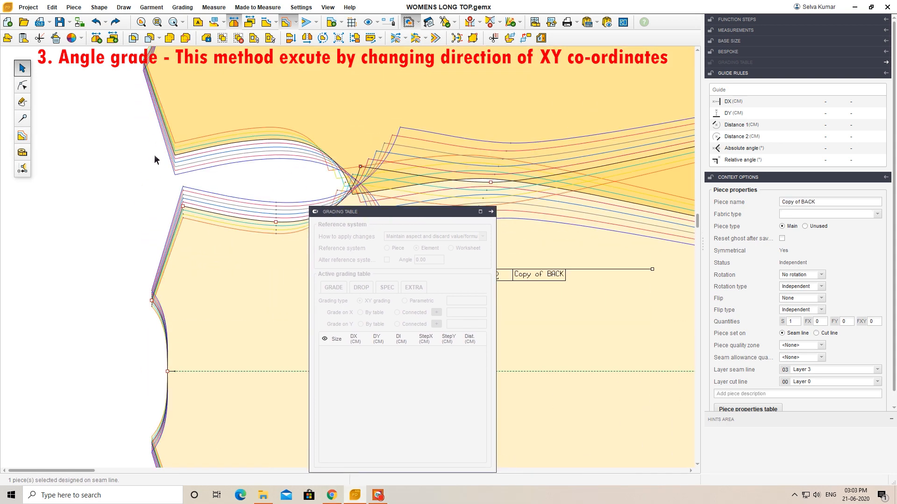
{"action": "scroll", "coordinate": [141, 175], "scroll_direction": "up", "scroll_amount": 2}
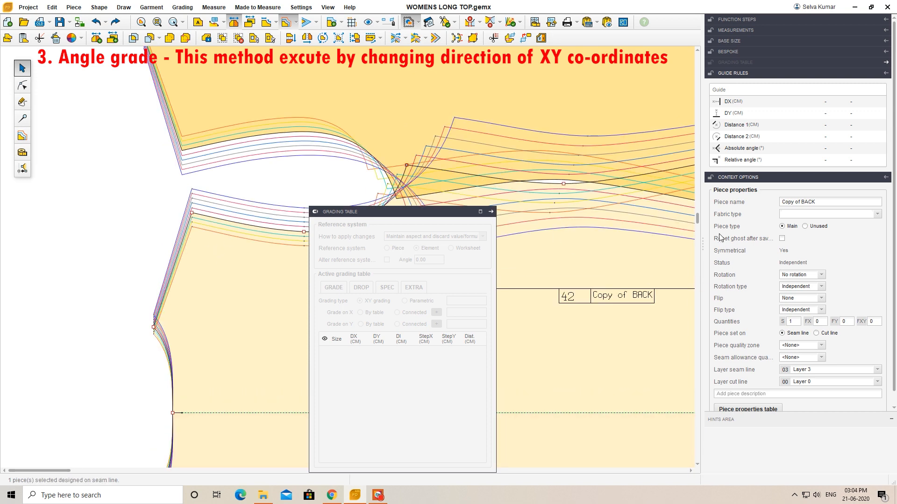
{"action": "left_click_drag", "start_coordinate": [697, 219], "coordinate": [697, 210]}
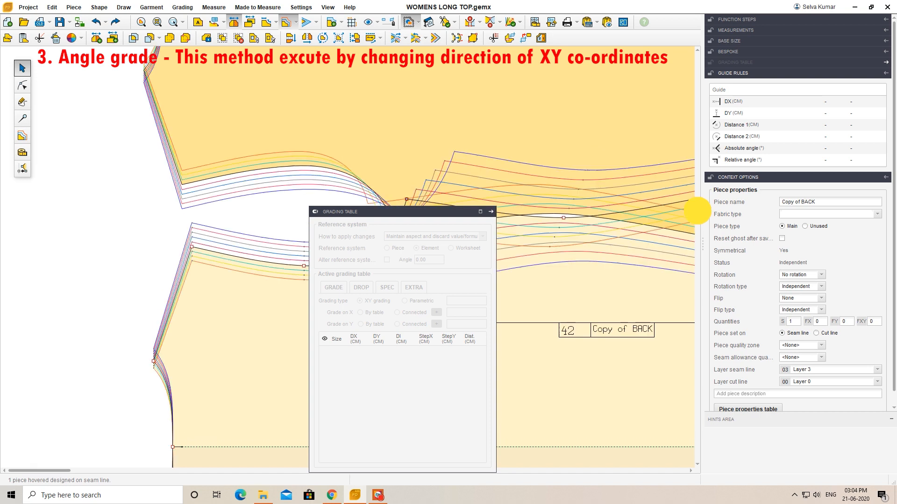
{"action": "left_click", "coordinate": [169, 367]}
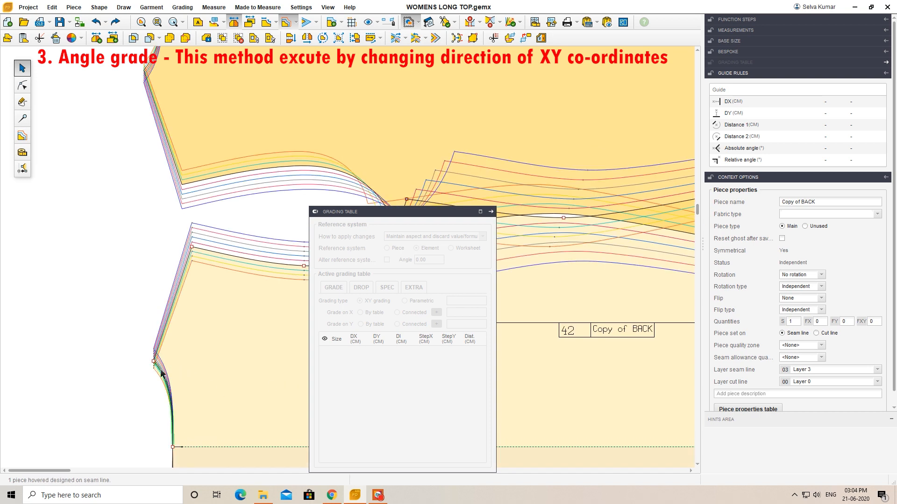
{"action": "left_click", "coordinate": [22, 136]}
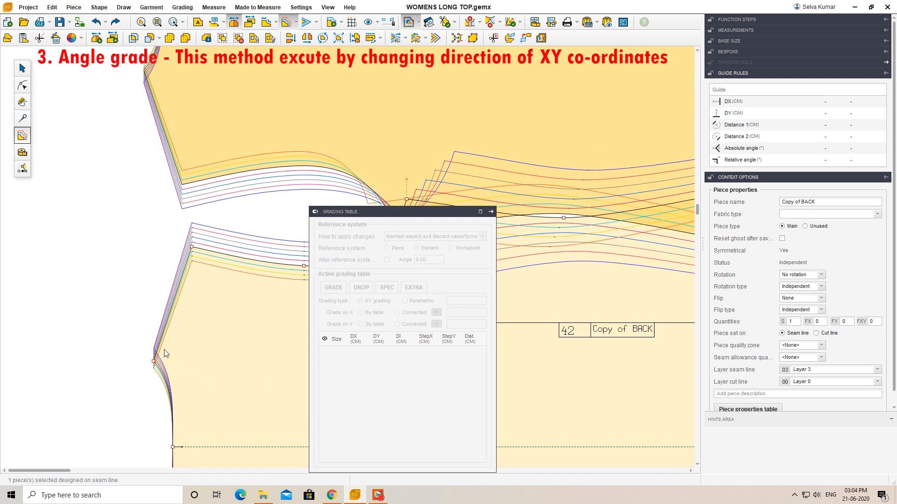
{"action": "left_click", "coordinate": [155, 362]}
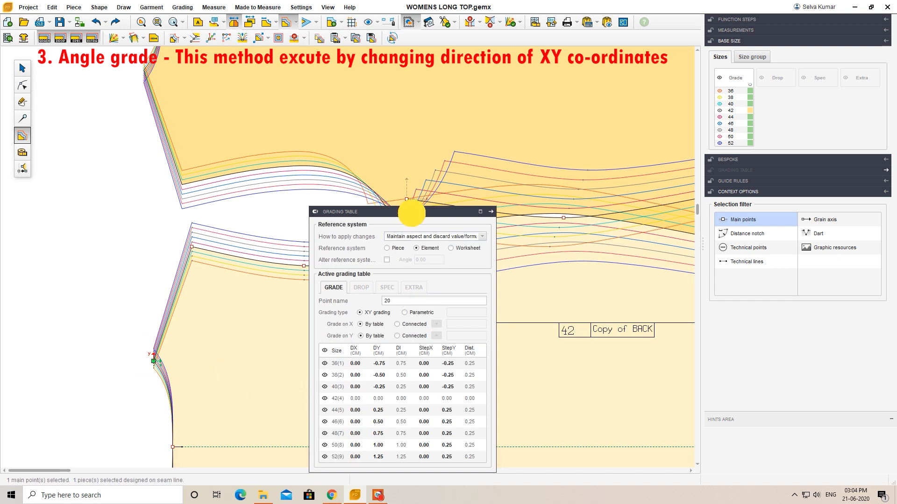
- Reposition the grading table and rotate the selected point's reference system to 341.57 degrees, aligned with the shoulder line
{"action": "left_click_drag", "start_coordinate": [410, 211], "coordinate": [460, 187]}
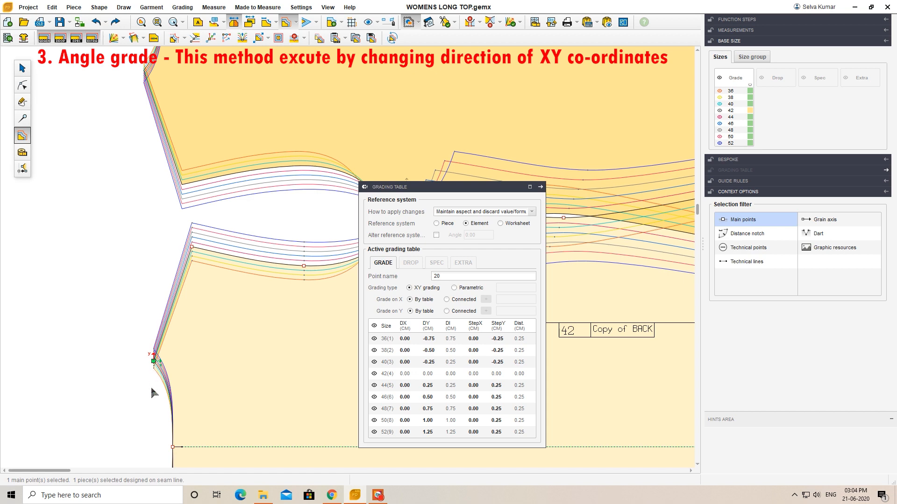
{"action": "scroll", "coordinate": [158, 374], "scroll_direction": "up", "scroll_amount": 2}
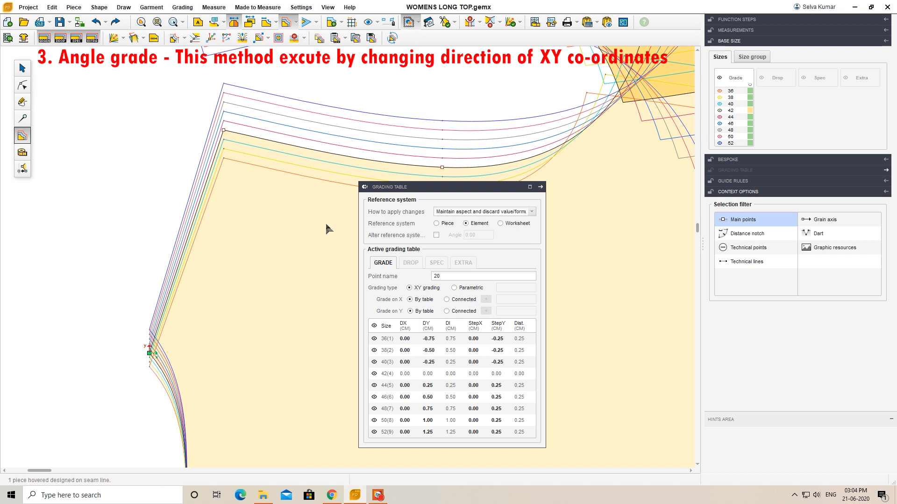
{"action": "left_click", "coordinate": [392, 38]}
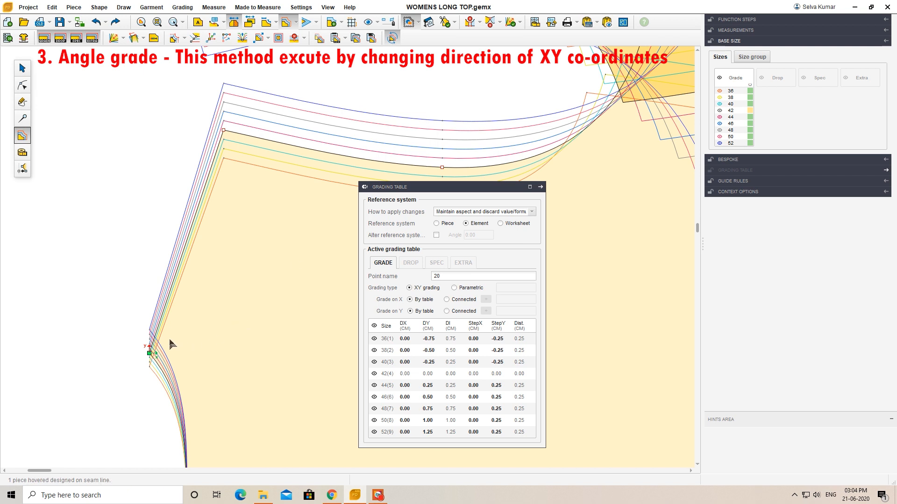
{"action": "left_click_drag", "start_coordinate": [151, 348], "coordinate": [178, 262]}
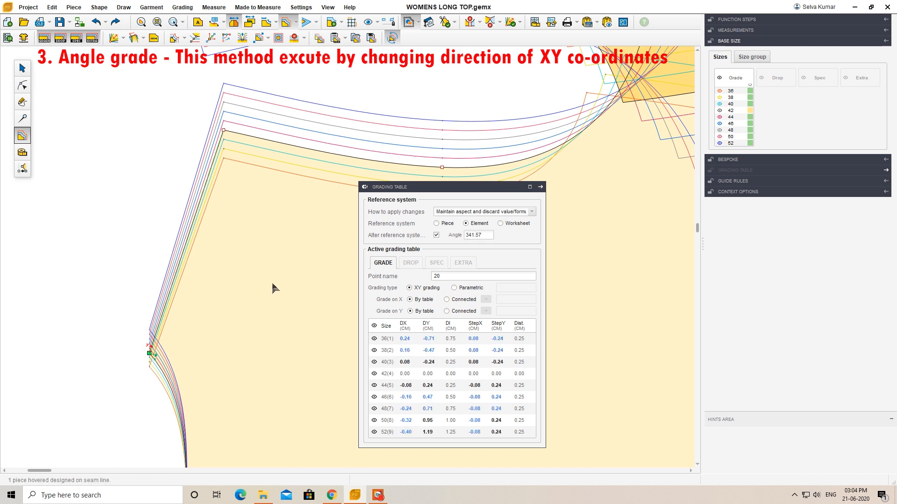
- Set StepX to 0 for all sizes at the selected neckline-shoulder point on the copied BACK piece
{"action": "left_click_drag", "start_coordinate": [460, 187], "coordinate": [362, 157]}
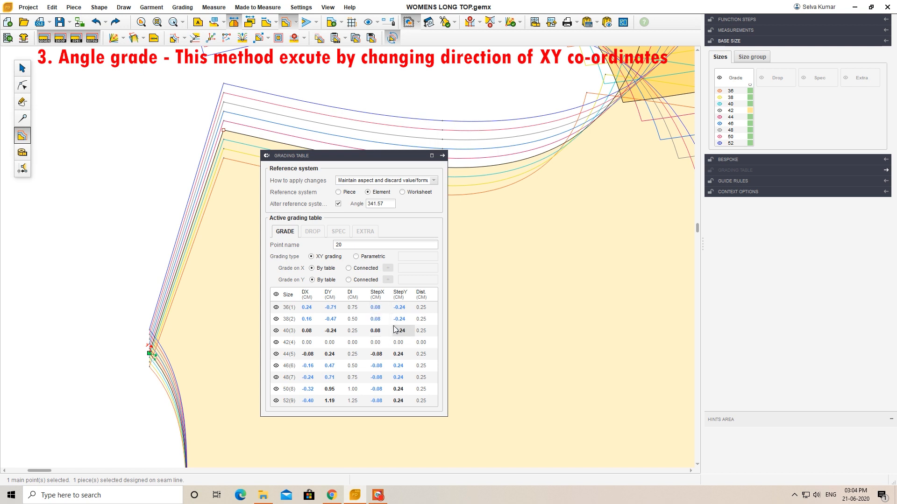
{"action": "left_click", "coordinate": [376, 296]}
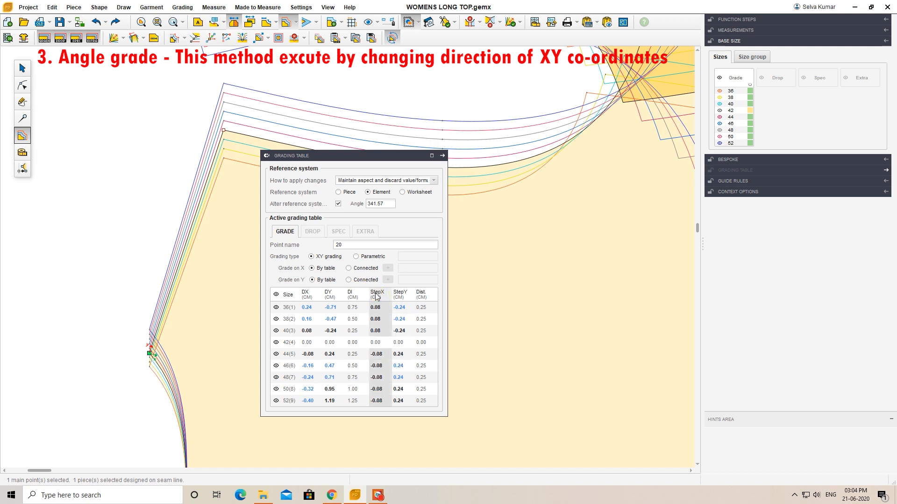
{"action": "type", "text": "0"}
{"action": "key", "text": "Return"}
{"action": "key", "text": "Return"}
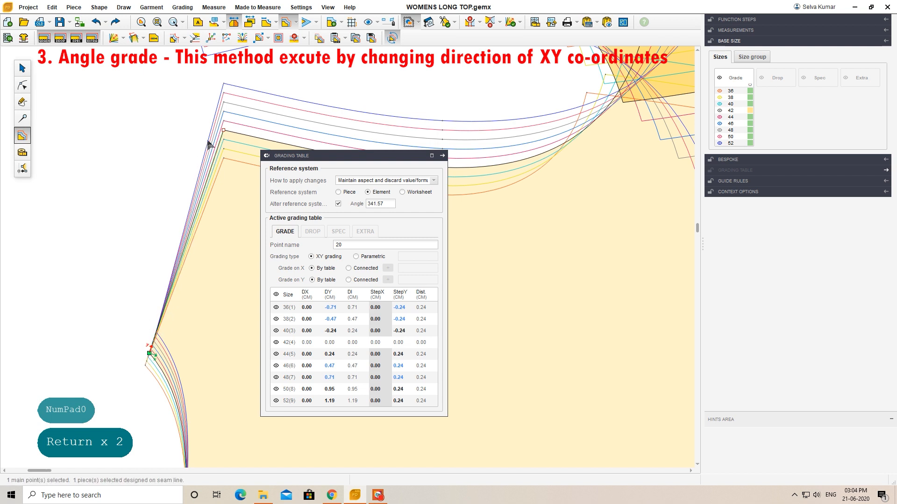
- Select the outer shoulder point on the copied BACK piece and rotate its reference system to 161.56 degrees, along the shoulder line
{"action": "left_click", "coordinate": [223, 140]}
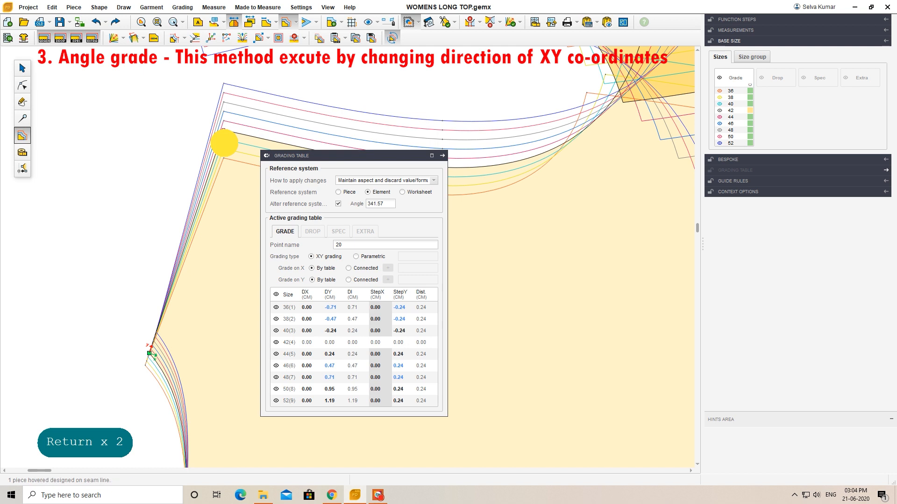
{"action": "left_click", "coordinate": [226, 179]}
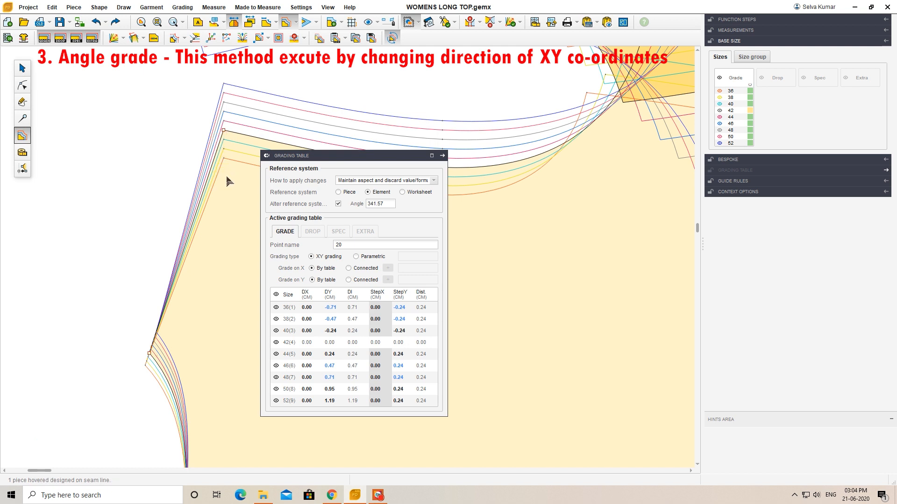
{"action": "left_click", "coordinate": [223, 131]}
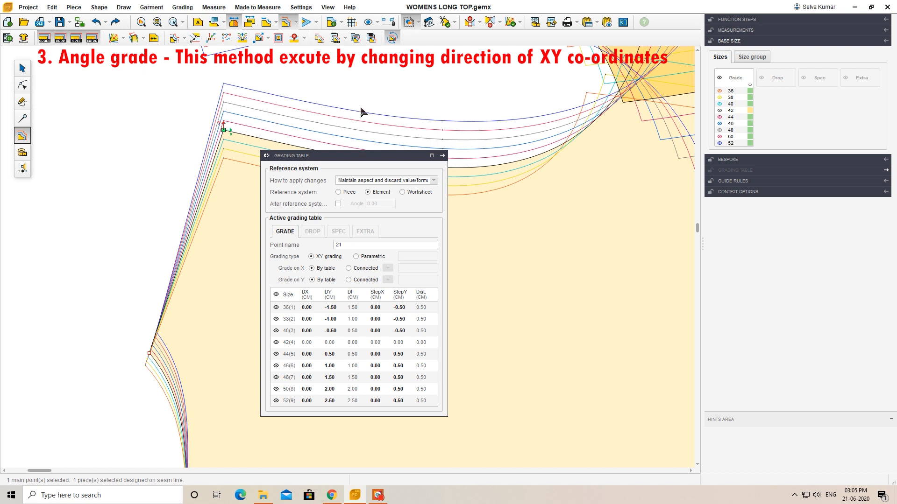
{"action": "left_click_drag", "start_coordinate": [227, 129], "coordinate": [196, 209]}
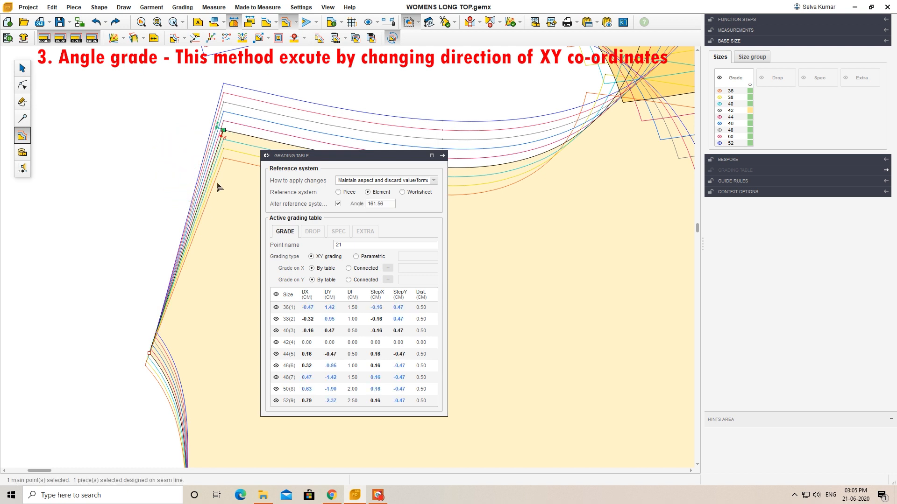
- Set StepX to 0 for all sizes at the outer shoulder point so its grading stays square to the rotated X axis
{"action": "left_click", "coordinate": [374, 297]}
{"action": "type", "text": "0"}
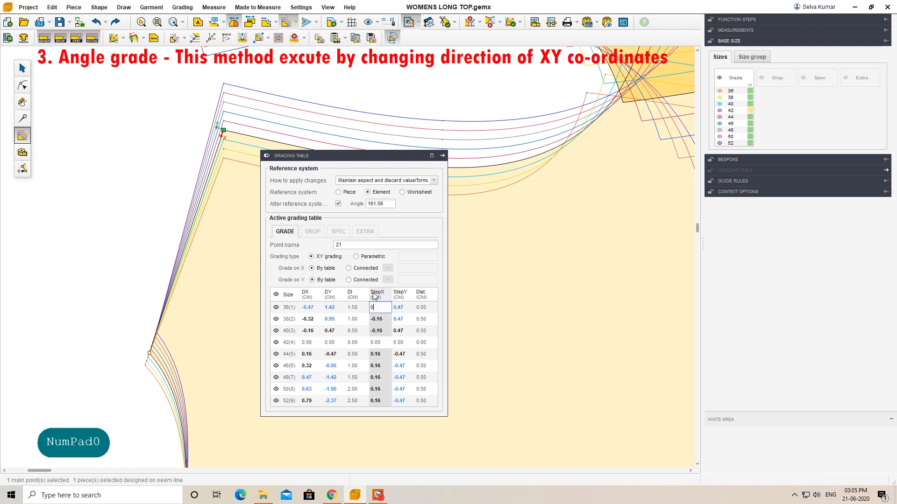
{"action": "key", "text": "Return"}
{"action": "key", "text": "Return"}
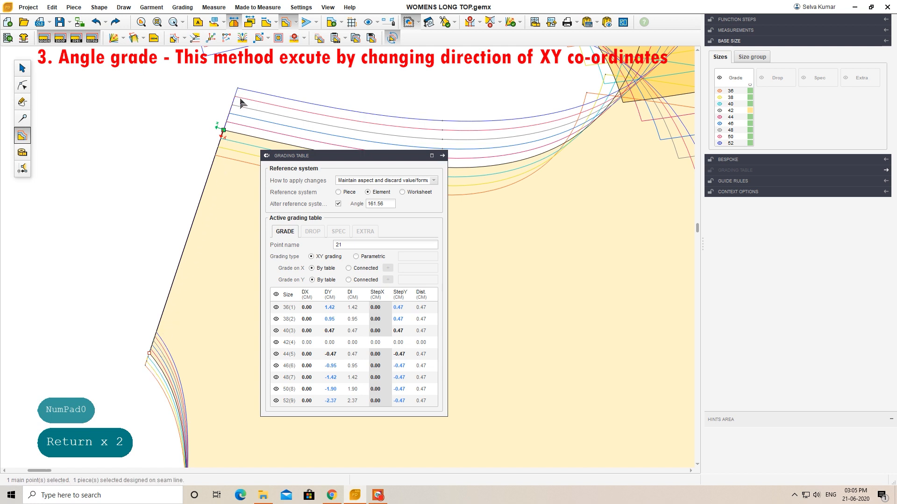
- Compare the shoulder grading of the copied BACK piece with the original, moving the grading table aside, and examine the overlapping hem corners
{"action": "scroll", "coordinate": [241, 102], "scroll_direction": "down", "scroll_amount": 2}
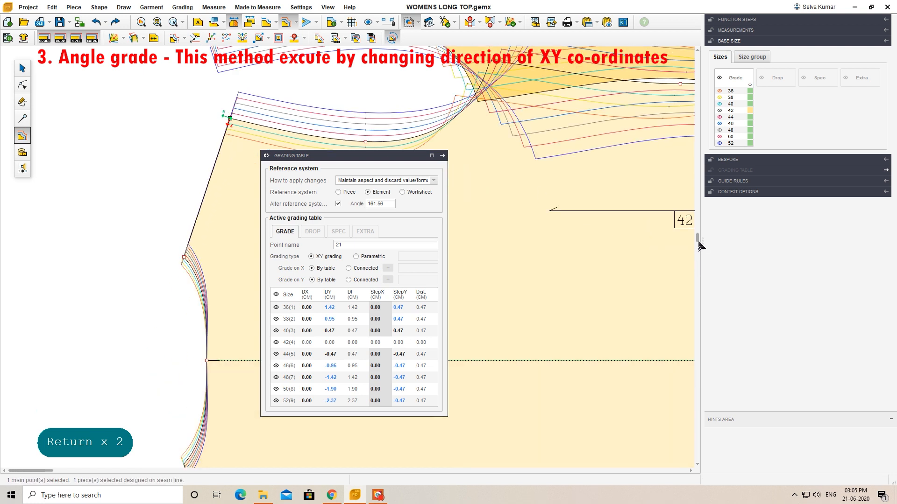
{"action": "left_click_drag", "start_coordinate": [697, 240], "coordinate": [696, 204]}
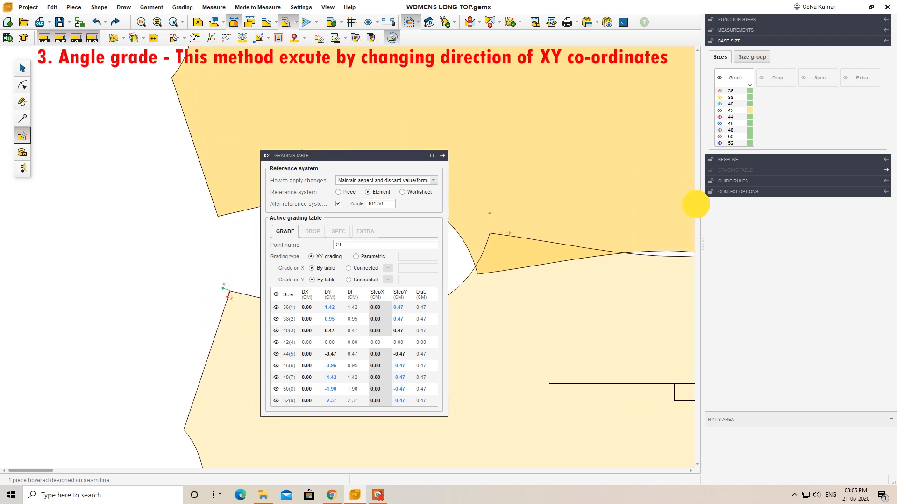
{"action": "left_click_drag", "start_coordinate": [388, 156], "coordinate": [611, 167]}
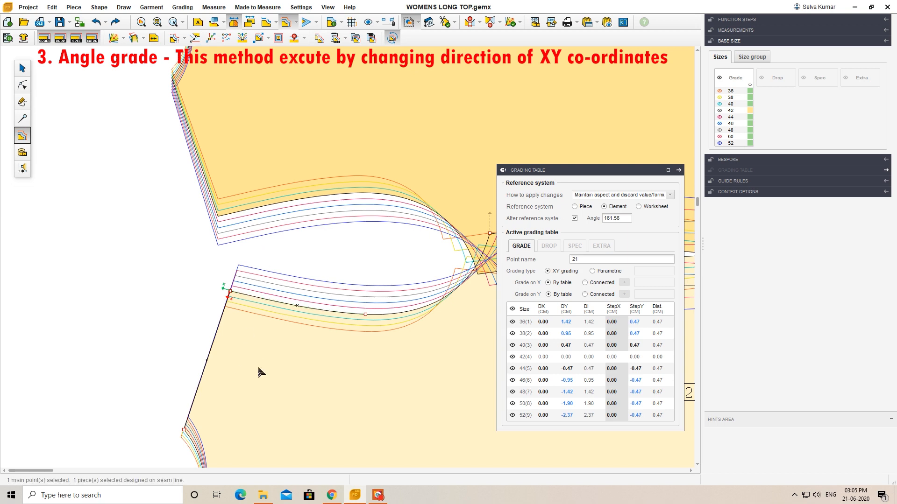
{"action": "scroll", "coordinate": [260, 369], "scroll_direction": "down", "scroll_amount": 3}
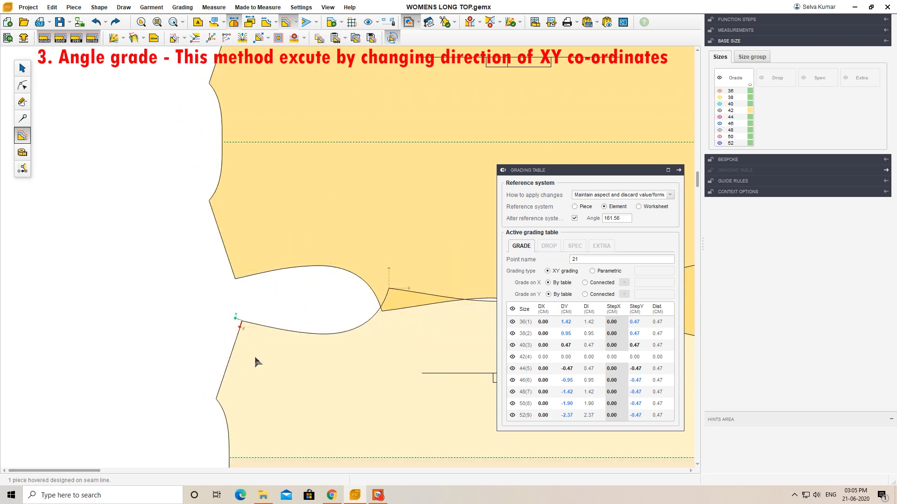
{"action": "scroll", "coordinate": [257, 362], "scroll_direction": "down", "scroll_amount": 3}
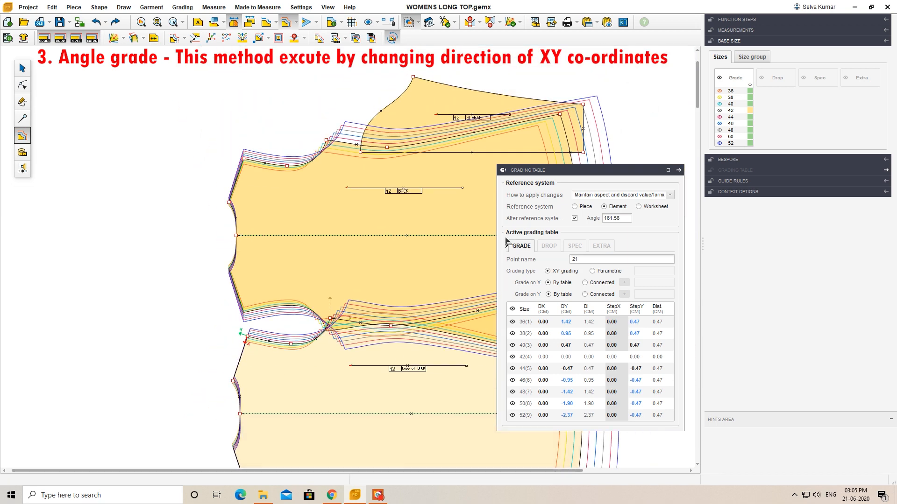
{"action": "left_click_drag", "start_coordinate": [568, 170], "coordinate": [161, 157]}
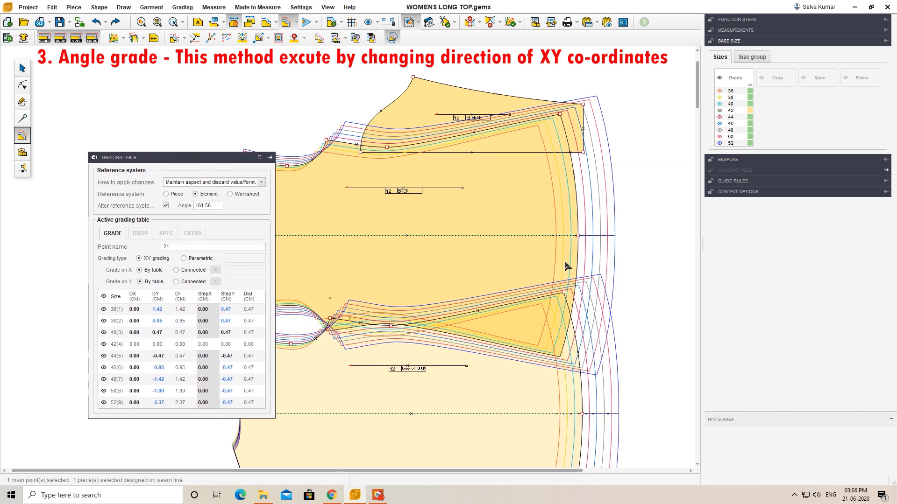
{"action": "scroll", "coordinate": [567, 266], "scroll_direction": "up", "scroll_amount": 2}
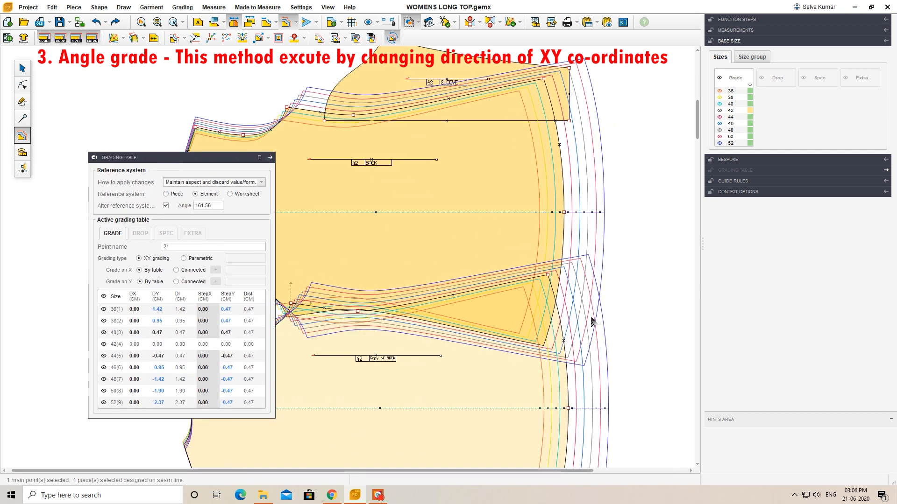
{"action": "scroll", "coordinate": [592, 322], "scroll_direction": "up", "scroll_amount": 2}
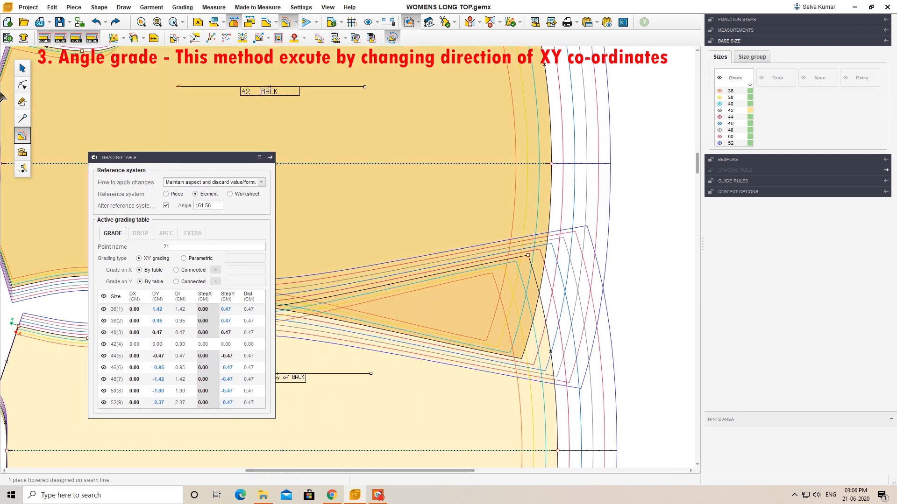
- Separate the overlapping hem corners by moving the BACK piece up and its copy down
{"action": "left_click", "coordinate": [447, 90]}
{"action": "left_click_drag", "start_coordinate": [447, 91], "coordinate": [449, 47]}
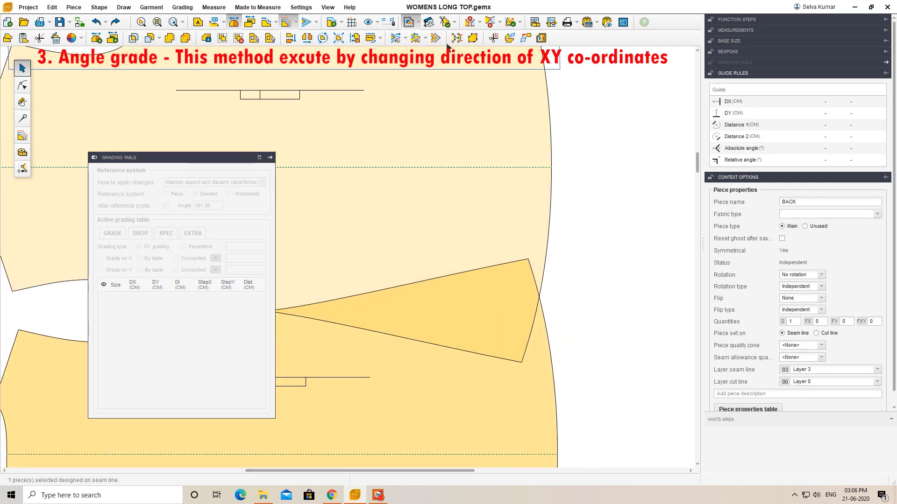
{"action": "left_click_drag", "start_coordinate": [481, 361], "coordinate": [463, 413]}
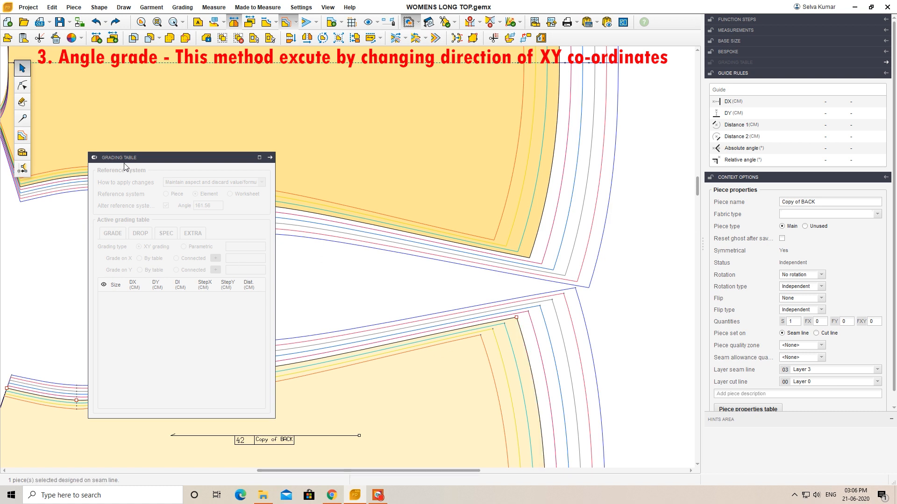
- In grading mode, select the upper hem corner of the copied BACK piece and rotate its reference system to 195.50 degrees, along the hem
{"action": "left_click", "coordinate": [22, 136]}
{"action": "left_click", "coordinate": [524, 325]}
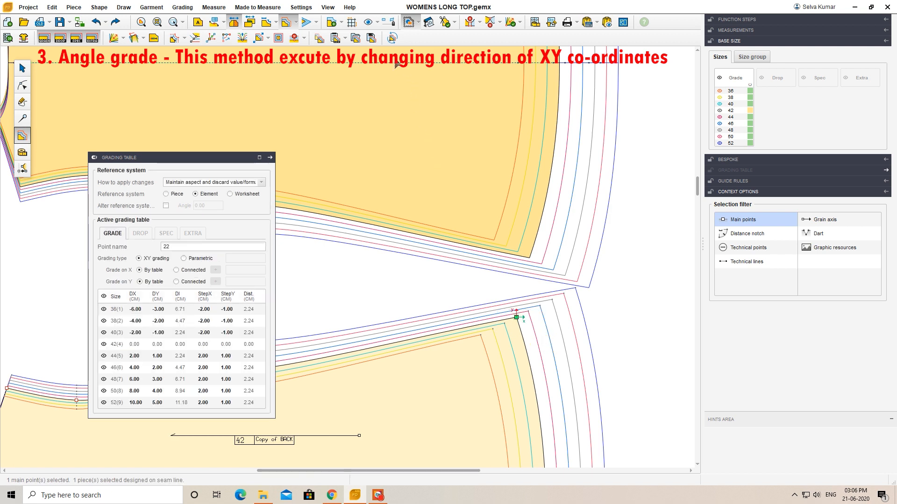
{"action": "left_click", "coordinate": [393, 38]}
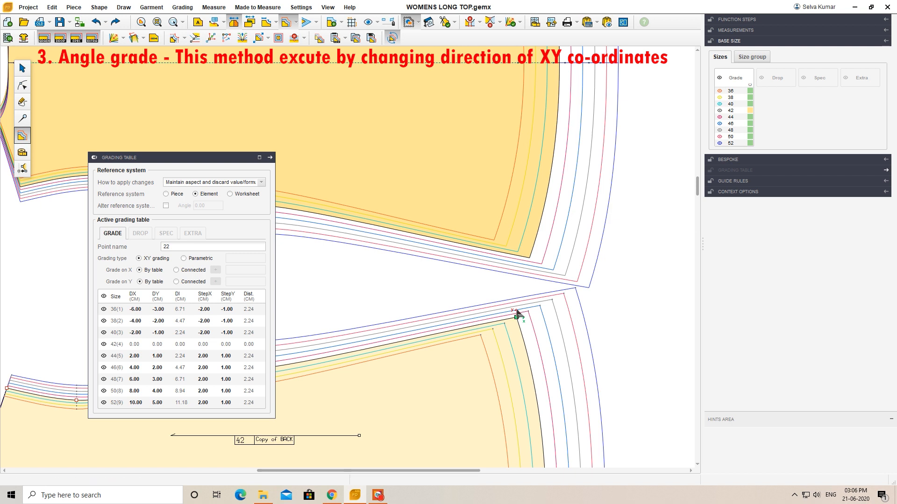
{"action": "left_click_drag", "start_coordinate": [517, 310], "coordinate": [530, 371]}
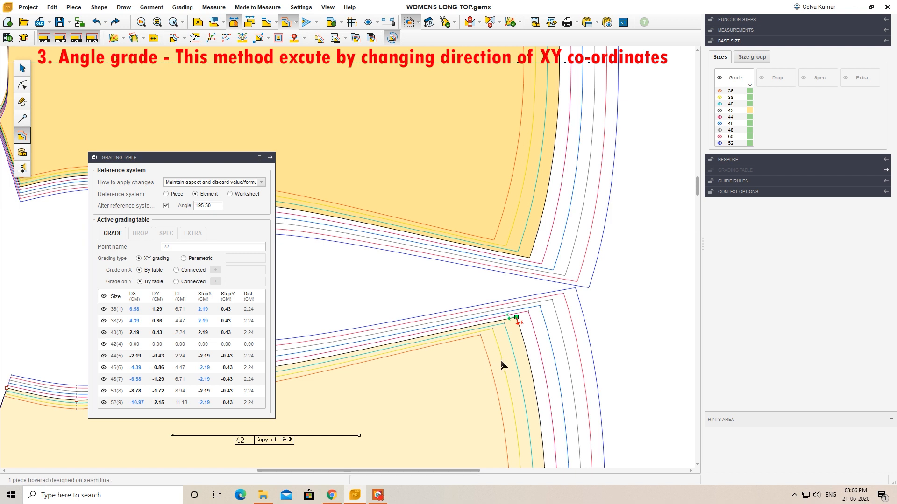
- Try a StepY of 1 cm for all sizes at the selected hem corner
{"action": "left_click", "coordinate": [226, 296]}
{"action": "type", "text": "1"}
{"action": "key", "text": "Return"}
{"action": "key", "text": "Return"}
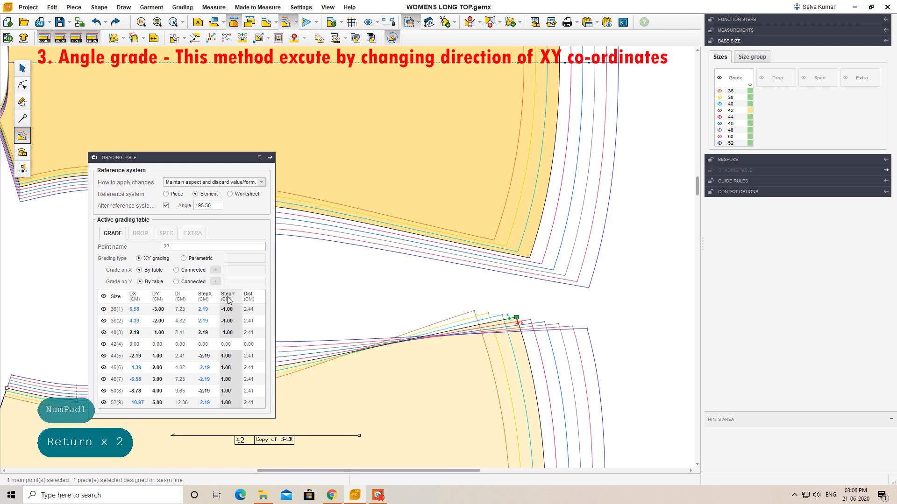
- Set StepY to -1 cm for the selected hem corner so the larger sizes grade outward
{"action": "type", "text": "--1"}
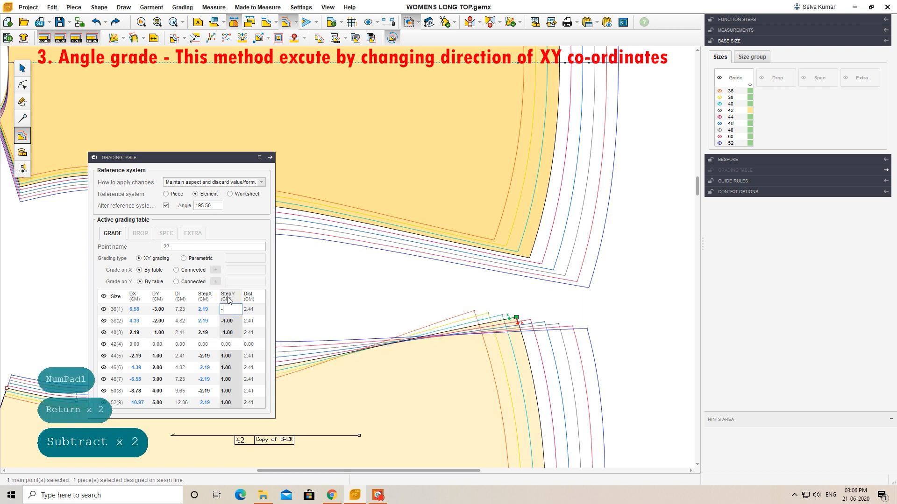
{"action": "key", "text": "Return"}
{"action": "key", "text": "Return"}
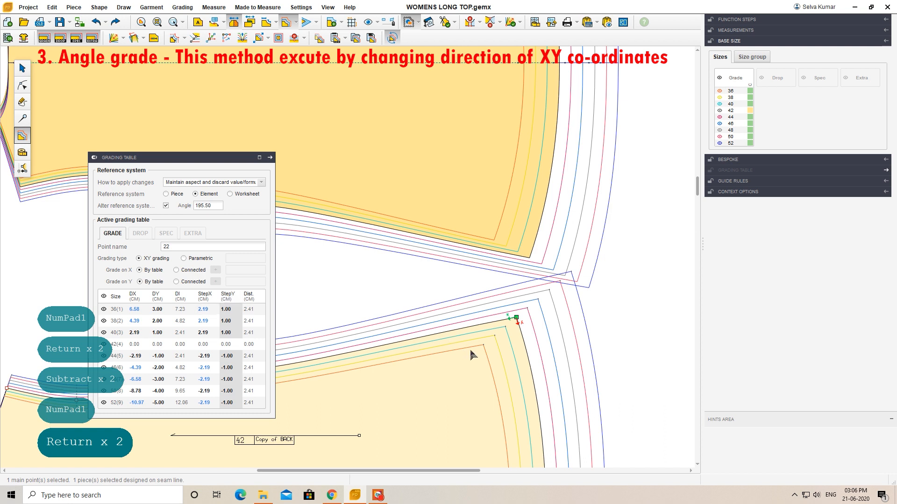
- Set StepX to -2 cm for the selected hem corner of the copied BACK piece
{"action": "left_click", "coordinate": [203, 296]}
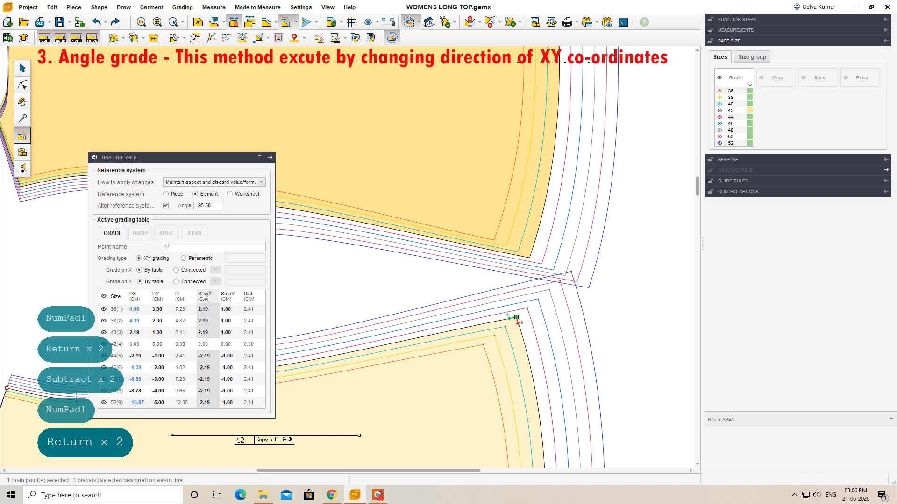
{"action": "type", "text": "--2"}
{"action": "key", "text": "Return"}
{"action": "key", "text": "Return"}
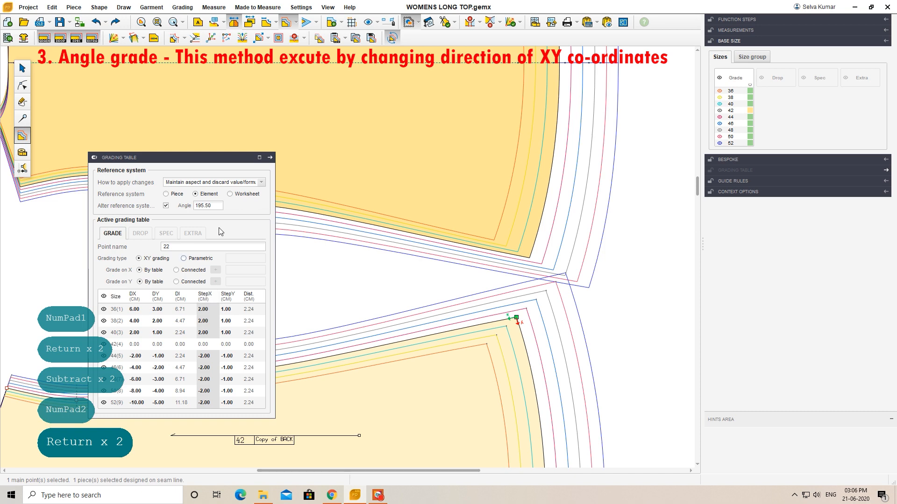
- Move the grading table aside, deselect the hem corner and compare the graded nests of both back pieces
{"action": "left_click_drag", "start_coordinate": [226, 157], "coordinate": [761, 171]}
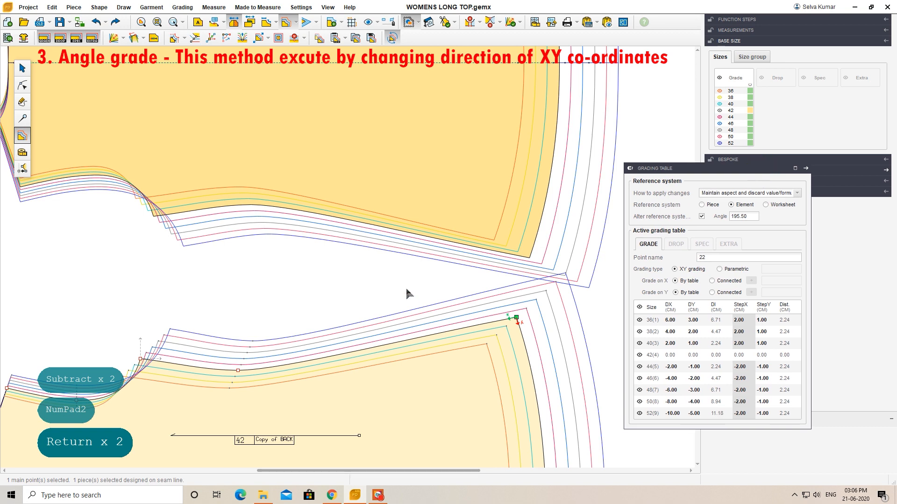
{"action": "left_click", "coordinate": [386, 290]}
{"action": "scroll", "coordinate": [383, 282], "scroll_direction": "down", "scroll_amount": 2}
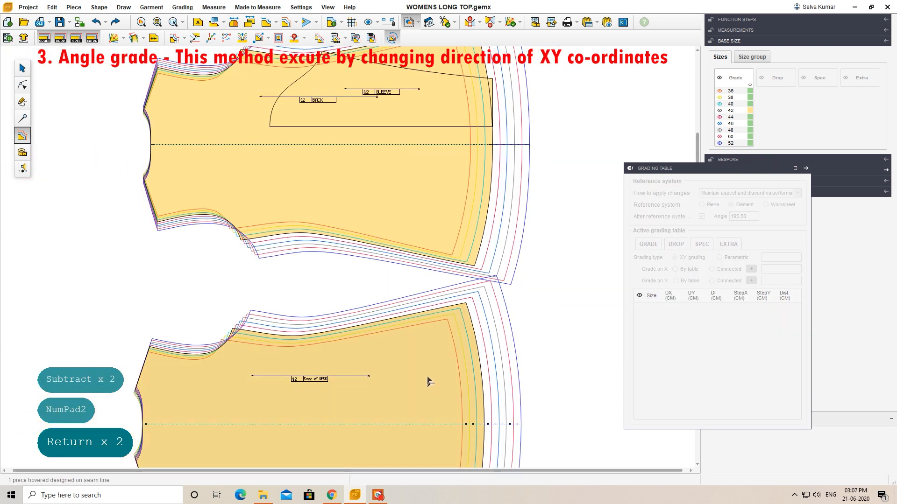
{"action": "scroll", "coordinate": [426, 327], "scroll_direction": "down", "scroll_amount": 2}
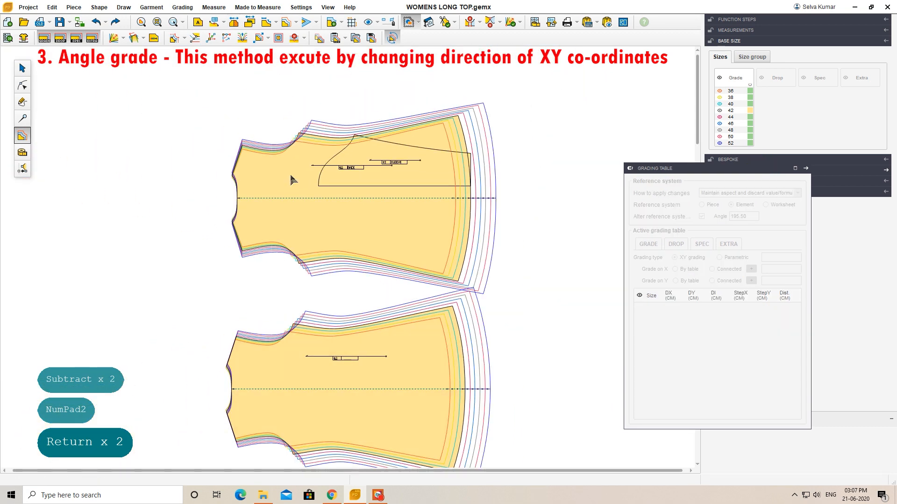
- Shift the original BACK piece slightly, lay its copy partly over it for comparison and move the SLEEVE piece below them
{"action": "left_click", "coordinate": [22, 68]}
{"action": "left_click", "coordinate": [350, 209]}
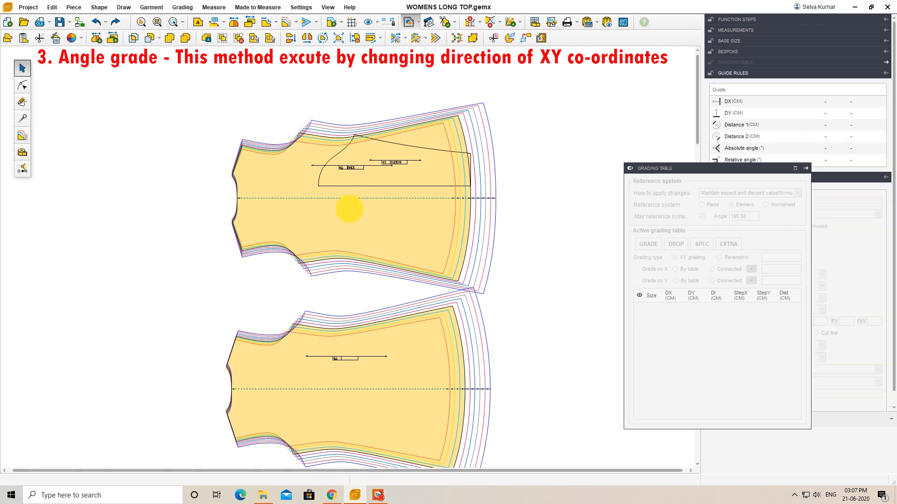
{"action": "left_click_drag", "start_coordinate": [427, 136], "coordinate": [417, 125]}
{"action": "left_click_drag", "start_coordinate": [406, 341], "coordinate": [346, 168]}
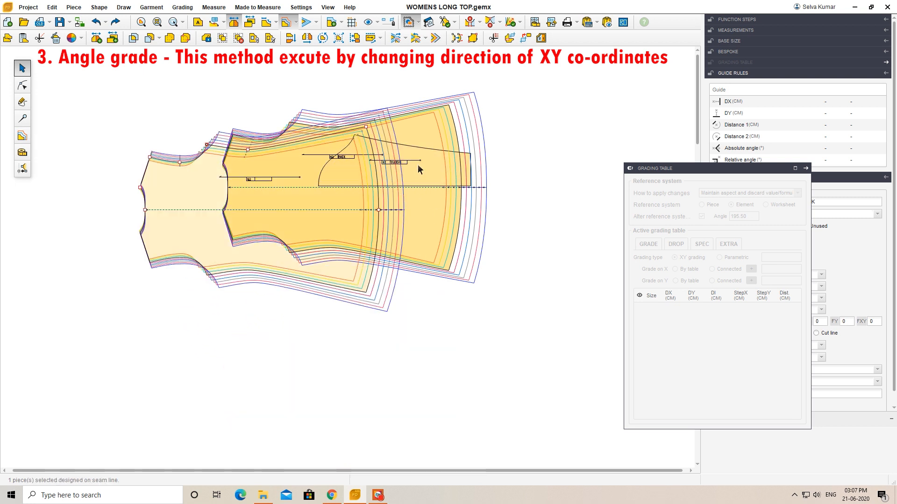
{"action": "left_click_drag", "start_coordinate": [417, 164], "coordinate": [505, 379]}
{"action": "scroll", "coordinate": [416, 240], "scroll_direction": "up", "scroll_amount": 5}
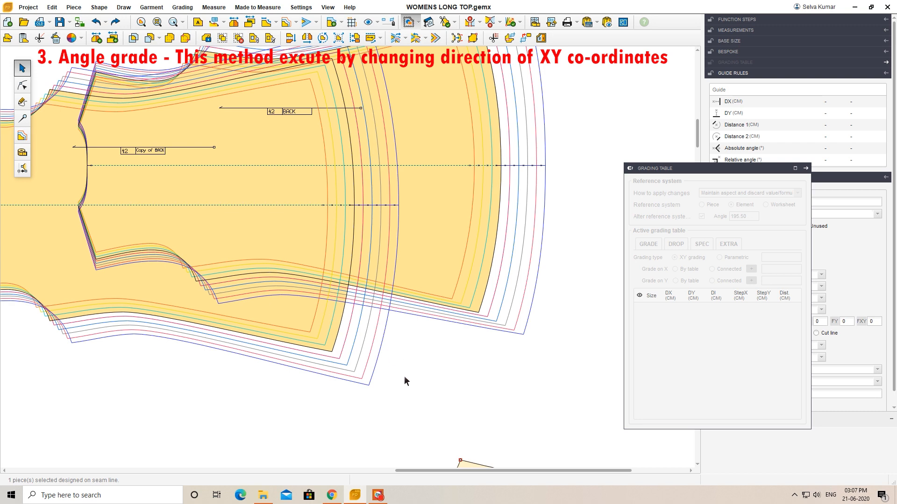
{"action": "scroll", "coordinate": [345, 331], "scroll_direction": "down", "scroll_amount": 2}
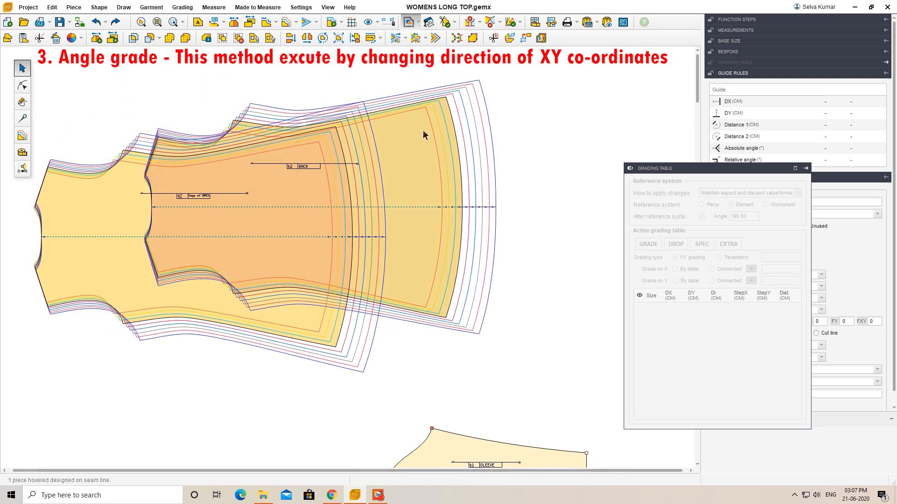
{"action": "scroll", "coordinate": [418, 231], "scroll_direction": "up", "scroll_amount": 2}
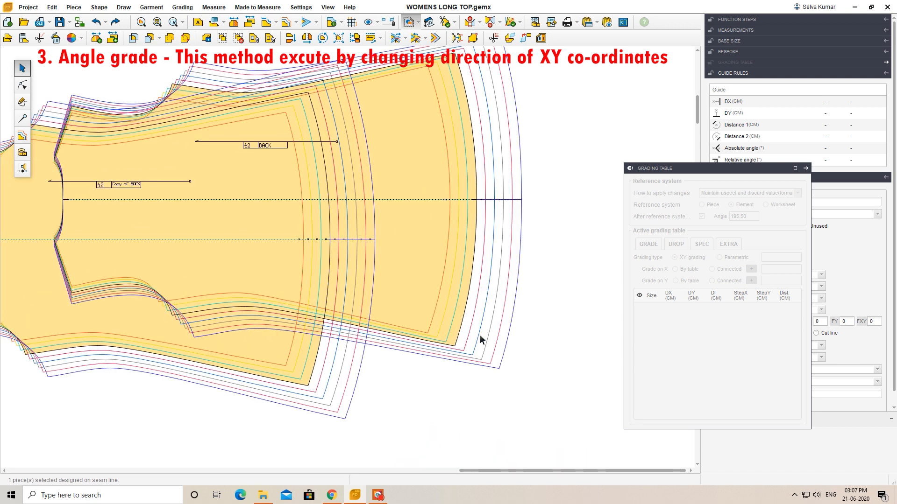
- Check the grading values at the hem corner of the original BACK piece and clear the selection
{"action": "scroll", "coordinate": [497, 271], "scroll_direction": "down", "scroll_amount": 1}
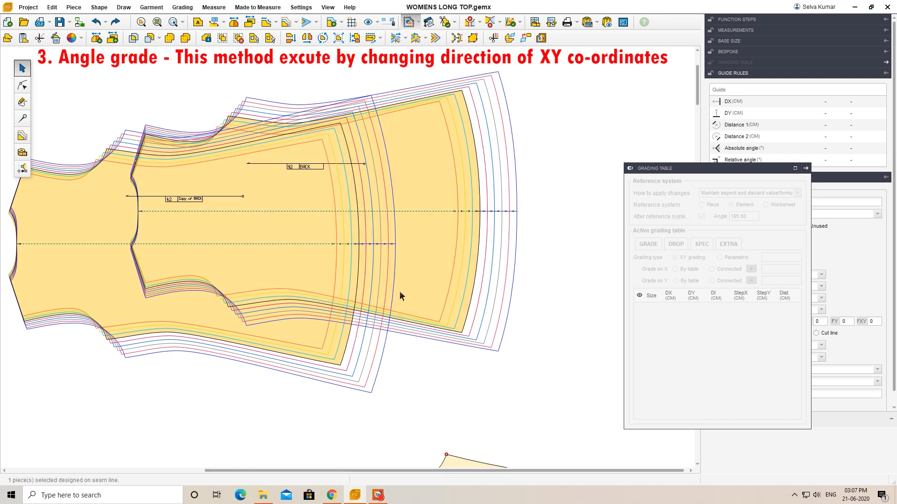
{"action": "left_click", "coordinate": [22, 136]}
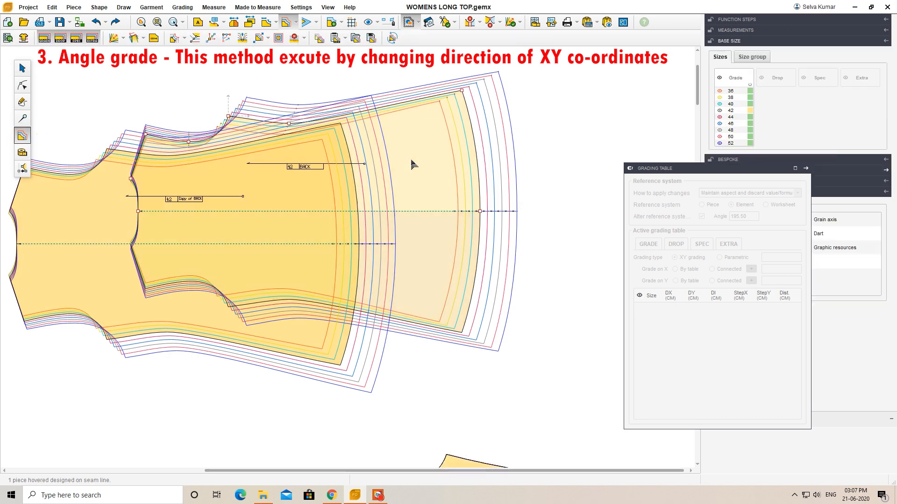
{"action": "left_click", "coordinate": [462, 90]}
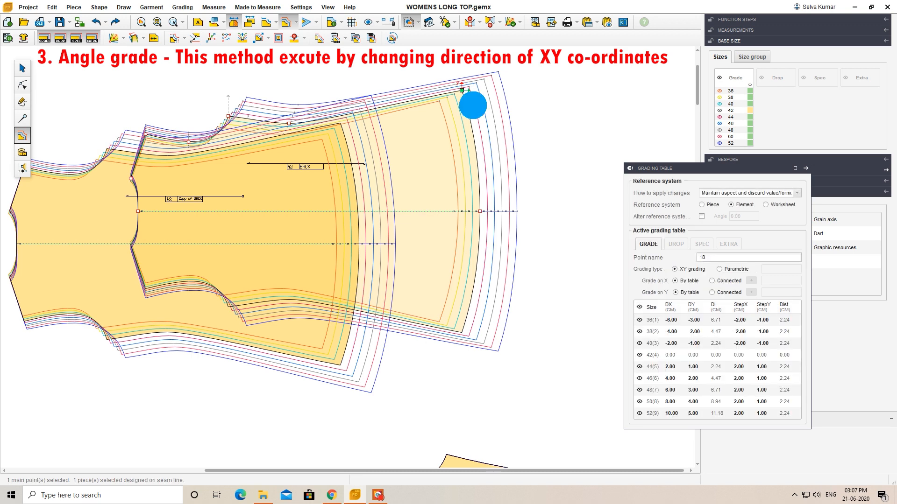
{"action": "right_click", "coordinate": [340, 147]}
{"action": "right_click", "coordinate": [340, 102]}
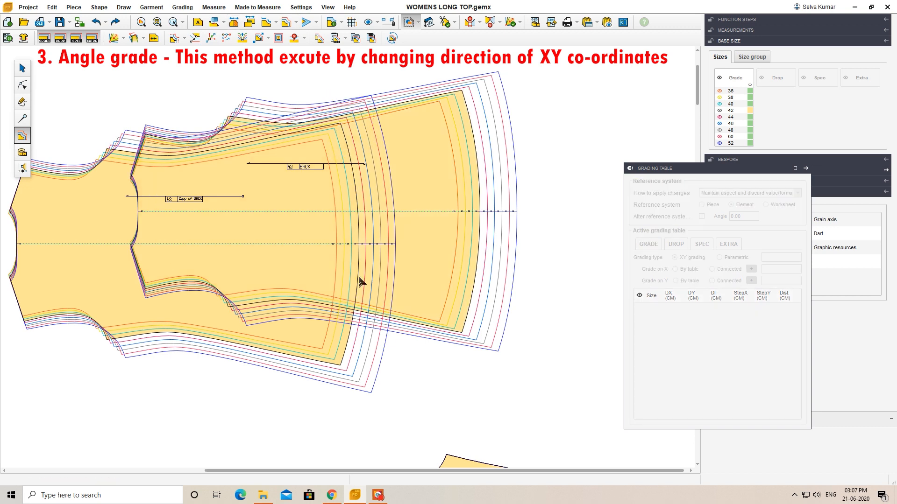
{"action": "left_click", "coordinate": [321, 205]}
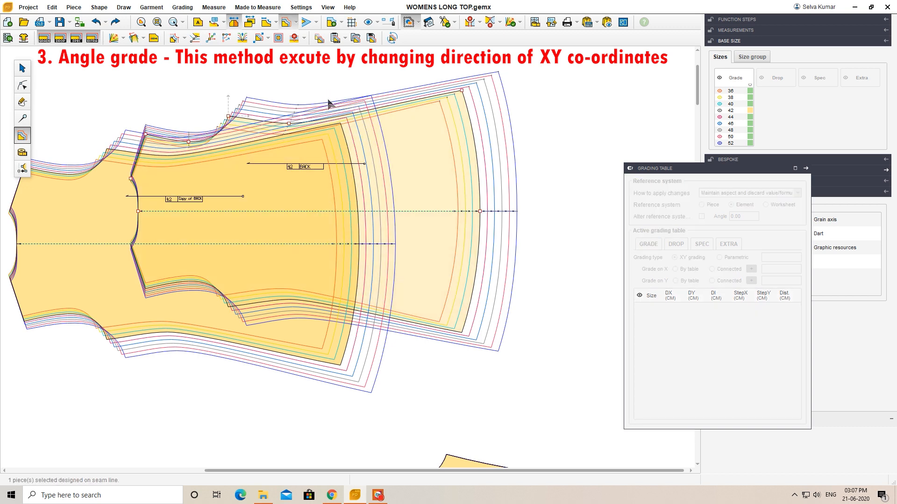
{"action": "left_click", "coordinate": [370, 135]}
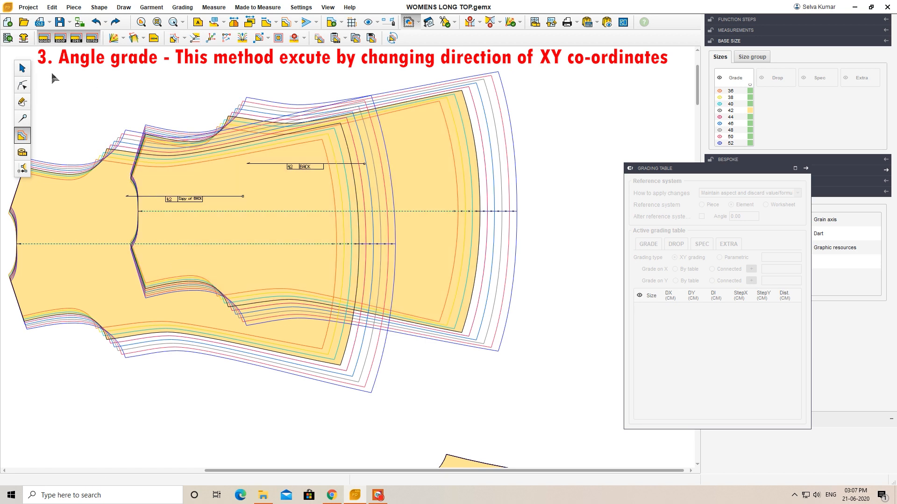
- Separate the overlapping back pieces by moving the original BACK up and its copy down below it
{"action": "left_click", "coordinate": [22, 68]}
{"action": "left_click", "coordinate": [414, 173]}
{"action": "left_click_drag", "start_coordinate": [412, 174], "coordinate": [399, 135]}
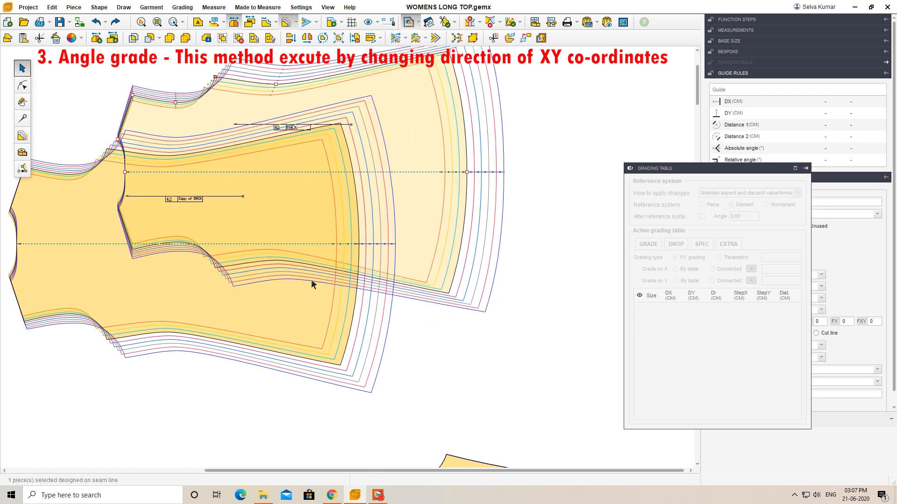
{"action": "left_click", "coordinate": [361, 385]}
{"action": "left_click_drag", "start_coordinate": [275, 208], "coordinate": [429, 379]}
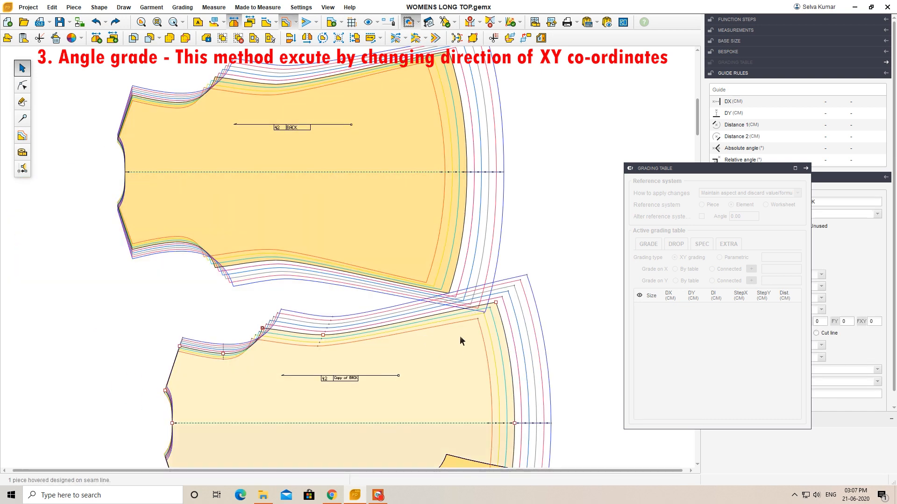
{"action": "left_click_drag", "start_coordinate": [457, 350], "coordinate": [450, 369]}
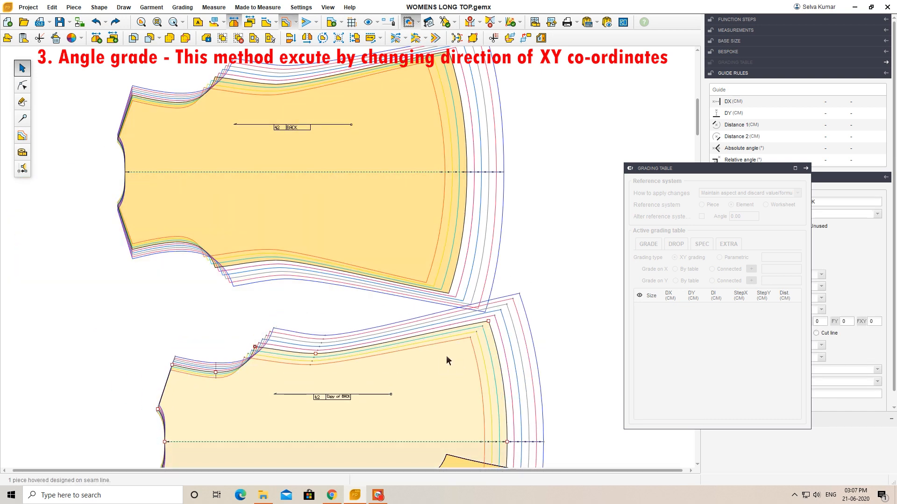
{"action": "left_click_drag", "start_coordinate": [408, 148], "coordinate": [382, 127]}
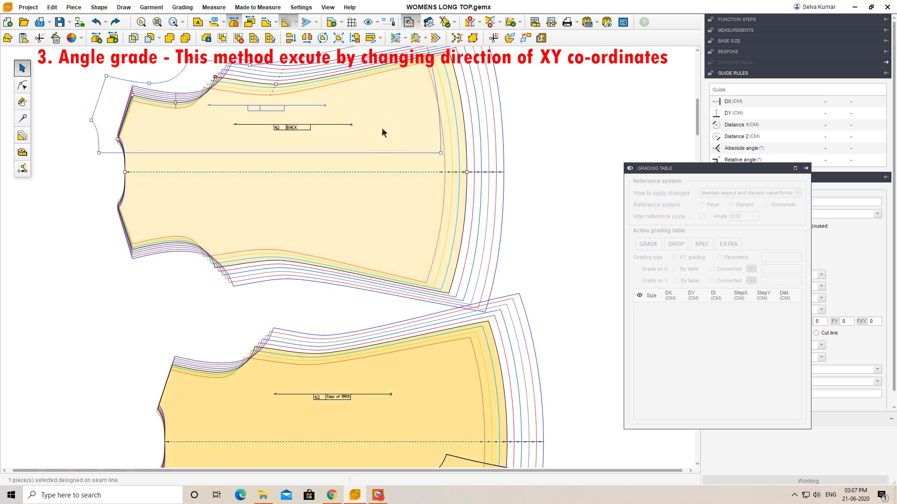
- Set StepX to 3 cm for the hem corner and hem centre points of the original BACK piece
{"action": "scroll", "coordinate": [380, 153], "scroll_direction": "down", "scroll_amount": 2}
{"action": "scroll", "coordinate": [379, 154], "scroll_direction": "down", "scroll_amount": 2}
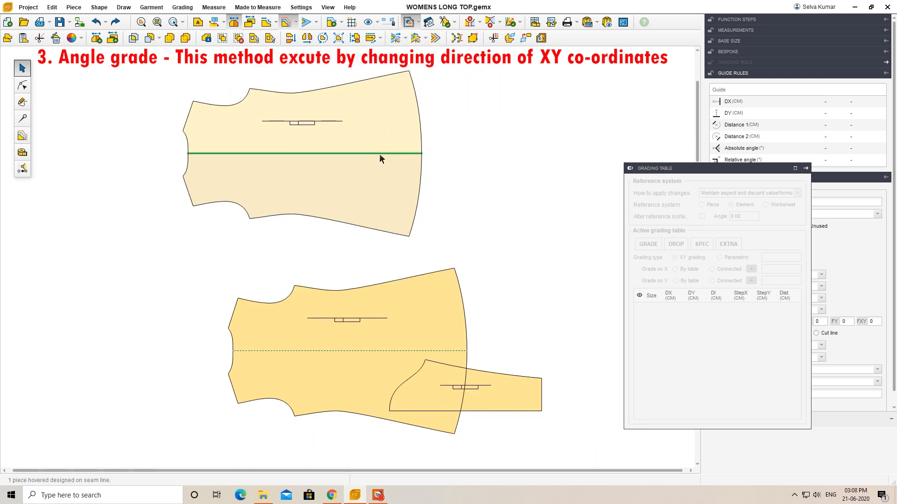
{"action": "left_click", "coordinate": [23, 135]}
{"action": "left_click_drag", "start_coordinate": [388, 71], "coordinate": [450, 162]}
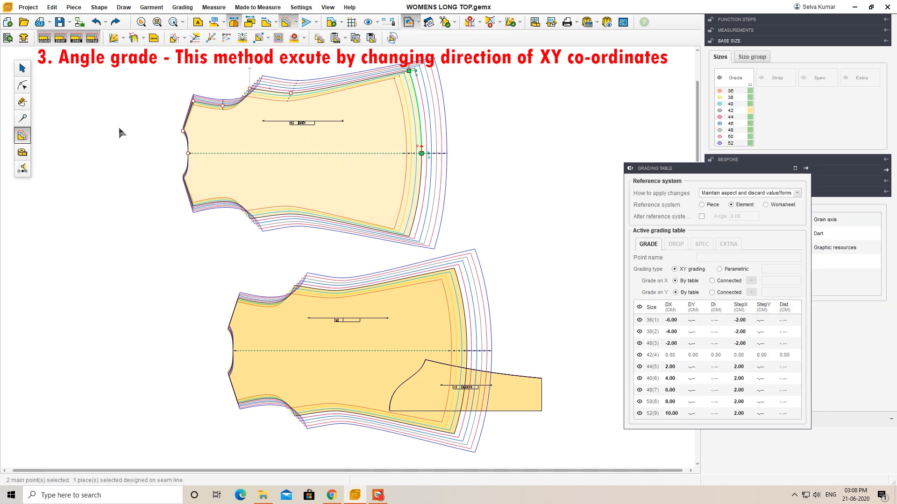
{"action": "left_click_drag", "start_coordinate": [727, 168], "coordinate": [644, 47]}
{"action": "left_click", "coordinate": [660, 186]}
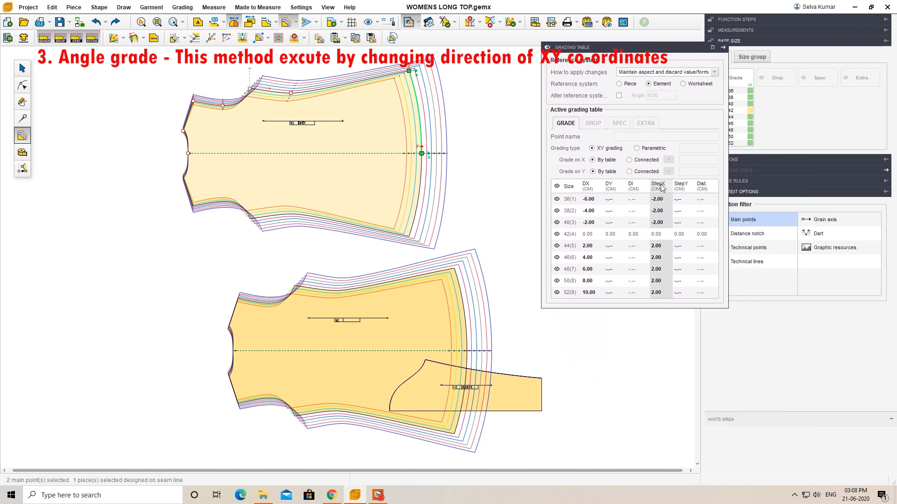
{"action": "key", "text": "KP_3"}
{"action": "key", "text": "Return"}
{"action": "key", "text": "Return"}
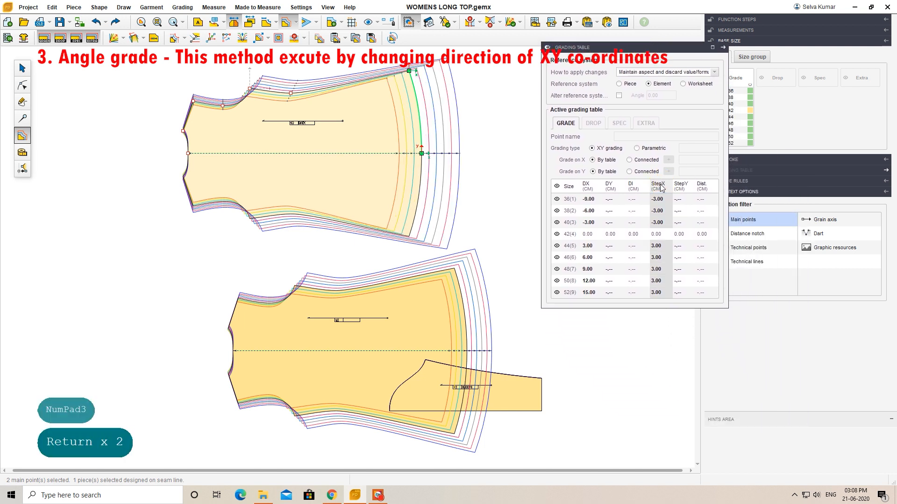
- Set StepY to 2 cm for the original BACK's hem corner and move the grading table aside to view the nest
{"action": "left_click_drag", "start_coordinate": [402, 67], "coordinate": [431, 85]}
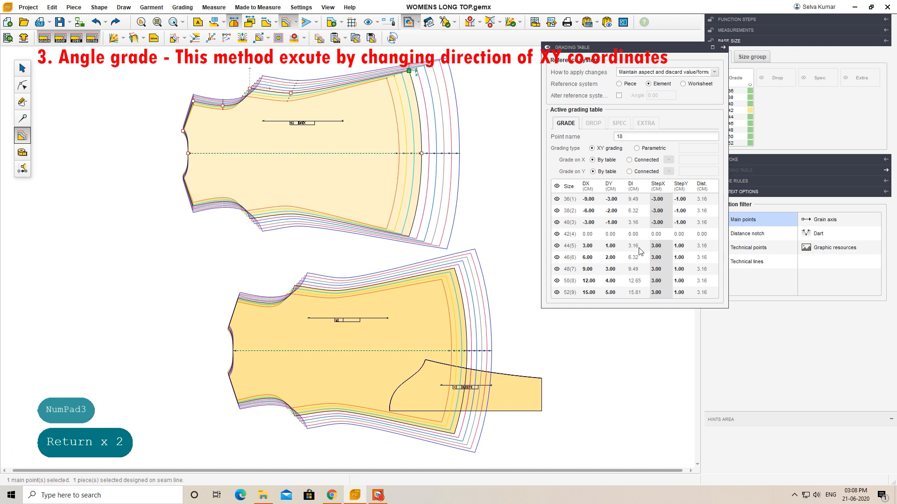
{"action": "left_click", "coordinate": [681, 188]}
{"action": "type", "text": "2"}
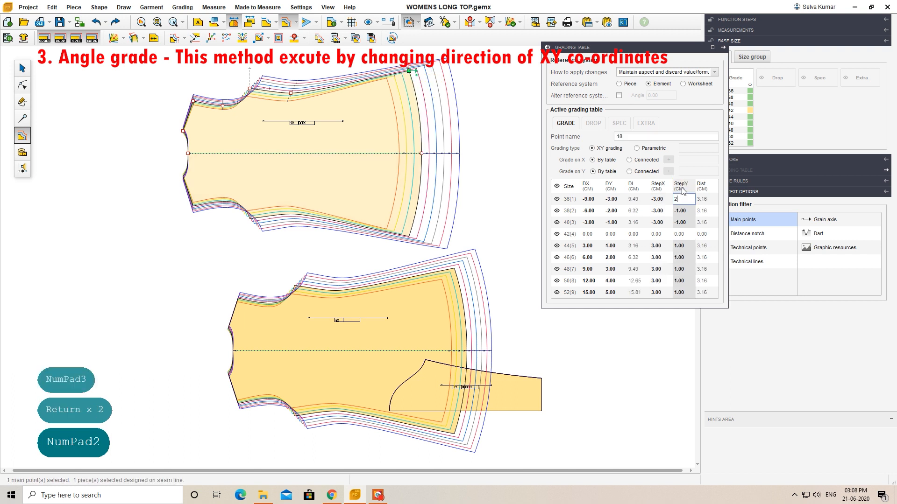
{"action": "key", "text": "Return"}
{"action": "key", "text": "Return"}
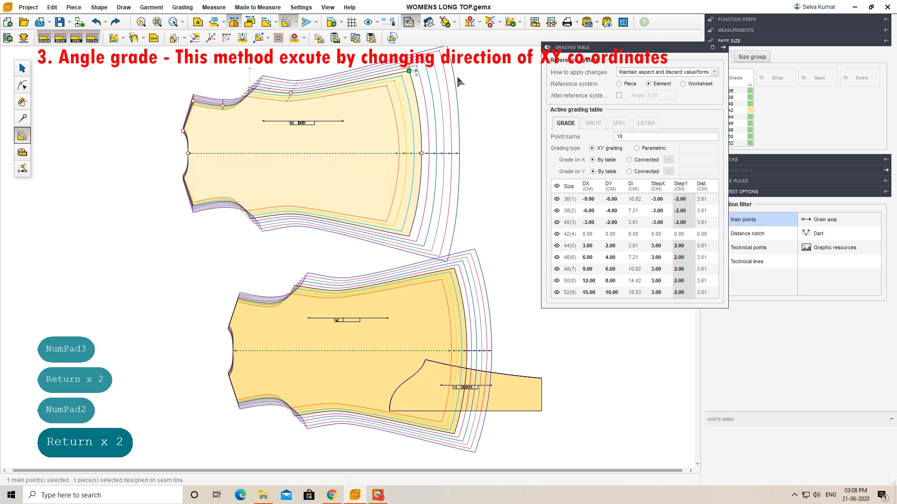
{"action": "left_click_drag", "start_coordinate": [665, 51], "coordinate": [709, 184]}
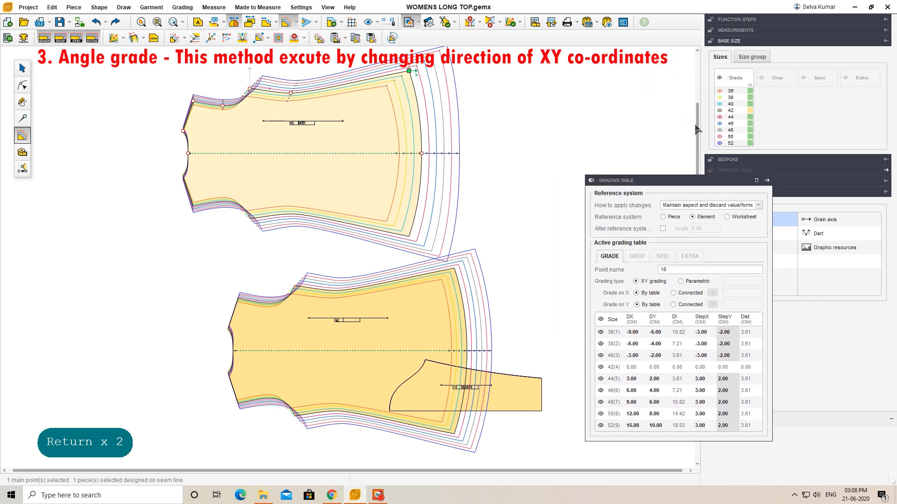
{"action": "left_click_drag", "start_coordinate": [696, 125], "coordinate": [695, 113]}
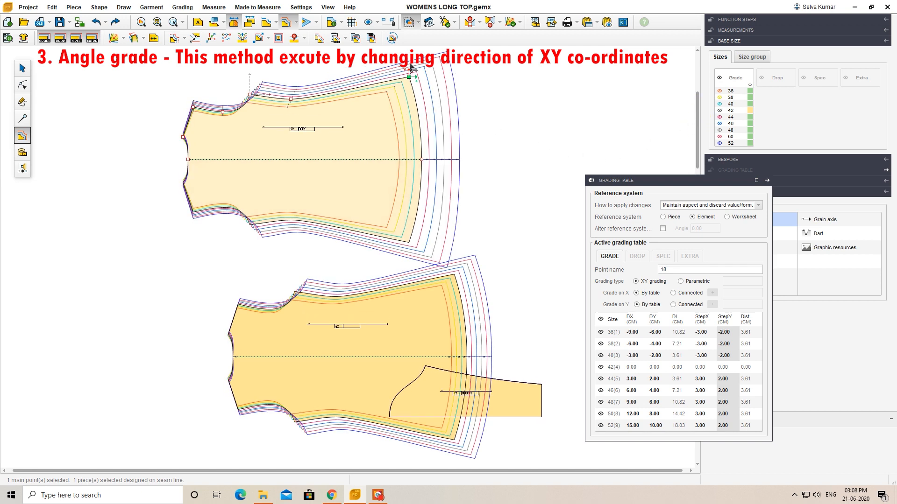
{"action": "scroll", "coordinate": [411, 68], "scroll_direction": "up", "scroll_amount": 3}
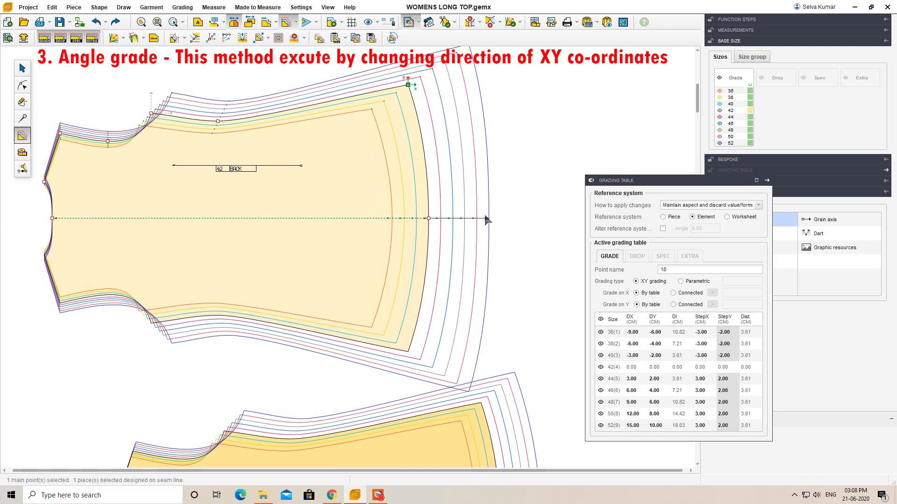
{"action": "scroll", "coordinate": [487, 170], "scroll_direction": "down", "scroll_amount": 2}
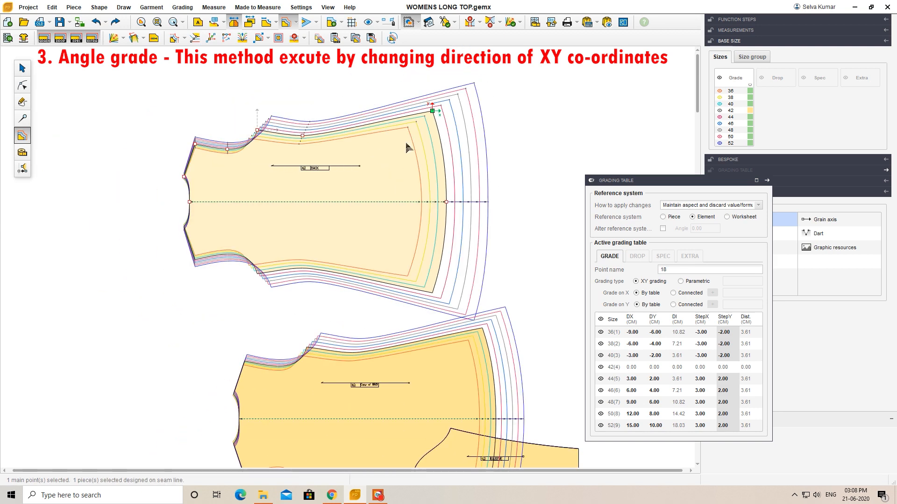
- Shift the original BACK piece away from the grading table and lay its copy partly over it
{"action": "left_click", "coordinate": [22, 68]}
{"action": "left_click", "coordinate": [321, 164]}
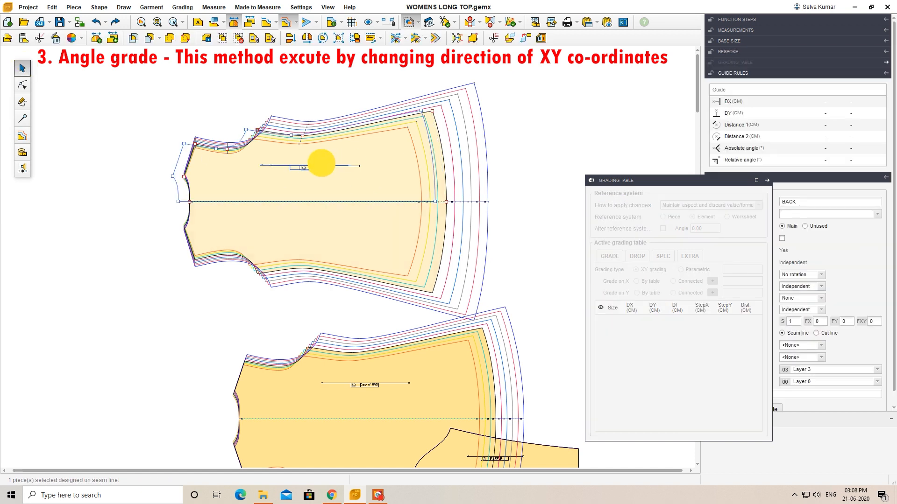
{"action": "left_click_drag", "start_coordinate": [321, 163], "coordinate": [252, 156]}
{"action": "left_click_drag", "start_coordinate": [442, 390], "coordinate": [449, 249]}
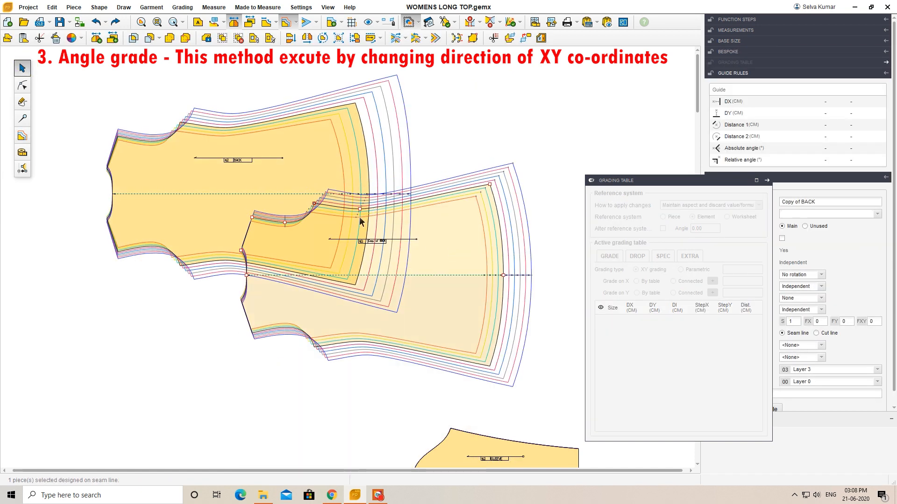
- Set StepX to 3 cm for the hem centre point of the copied BACK piece
{"action": "left_click", "coordinate": [22, 135]}
{"action": "left_click_drag", "start_coordinate": [476, 166], "coordinate": [529, 301]}
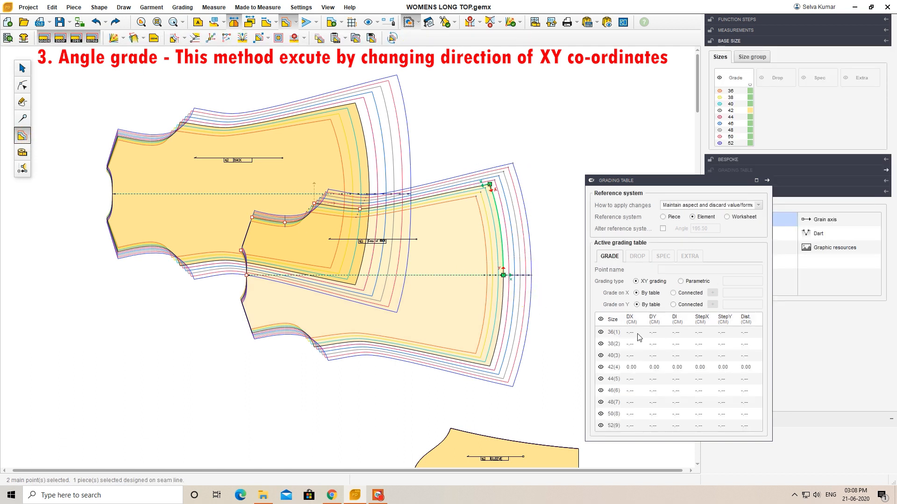
{"action": "left_click_drag", "start_coordinate": [497, 240], "coordinate": [522, 293]}
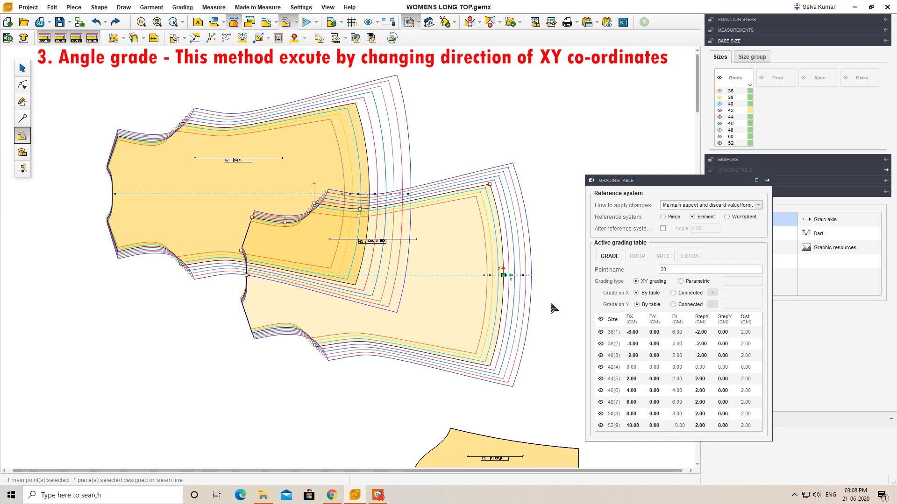
{"action": "left_click", "coordinate": [700, 319]}
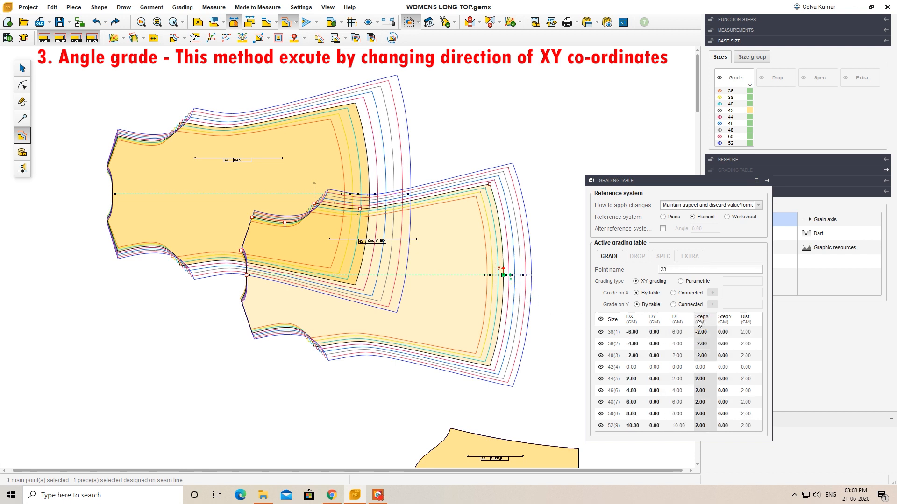
{"action": "type", "text": "3"}
{"action": "key", "text": "Return"}
{"action": "key", "text": "Return"}
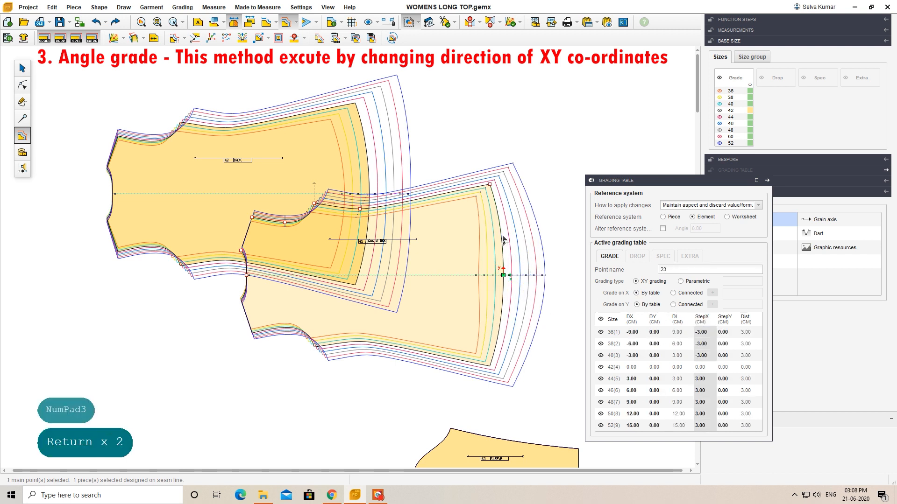
- Set StepX to -3 cm for the angle-graded hem corner of the copied BACK piece
{"action": "left_click_drag", "start_coordinate": [484, 169], "coordinate": [500, 190]}
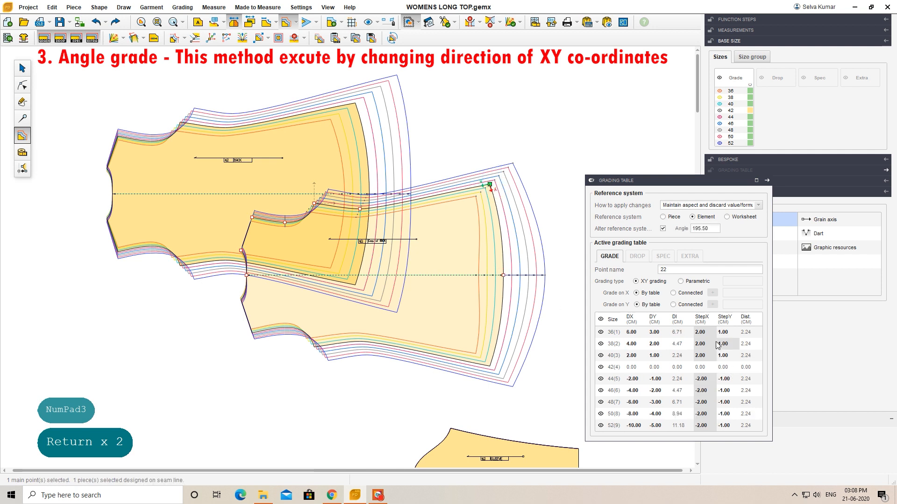
{"action": "left_click", "coordinate": [701, 319]}
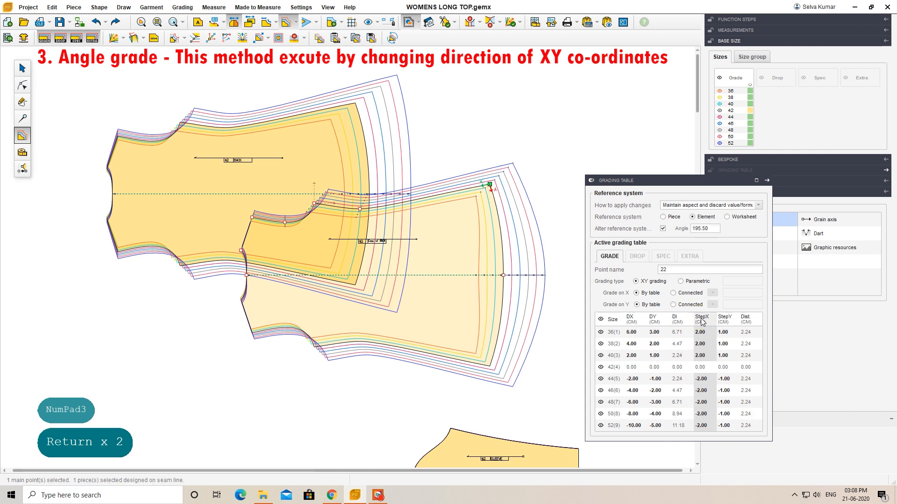
{"action": "key", "text": "KP_Subtract"}
{"action": "key", "text": "KP_Subtract"}
{"action": "type", "text": "3"}
{"action": "key", "text": "Return"}
{"action": "key", "text": "Return"}
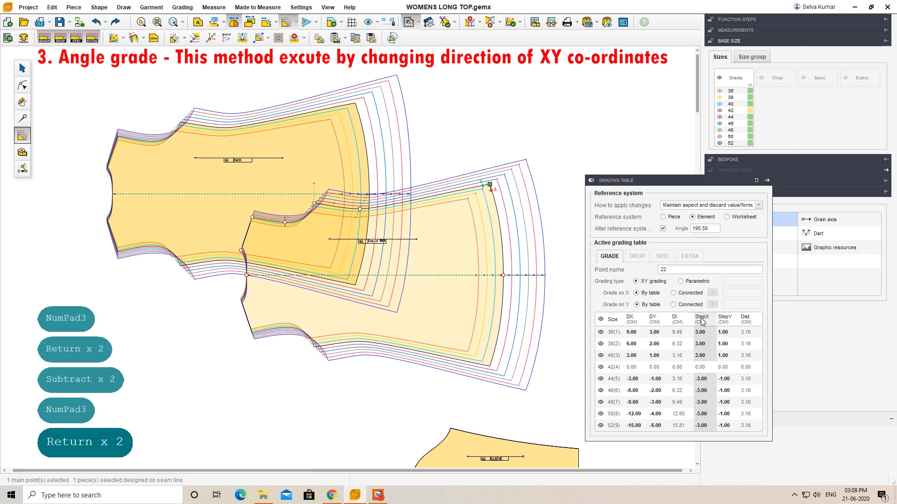
- Set StepY to -2 cm for the copied BACK's hem corner and move the grading table clear of the pieces
{"action": "left_click", "coordinate": [719, 320]}
{"action": "key", "text": "KP_Subtract"}
{"action": "key", "text": "KP_Subtract"}
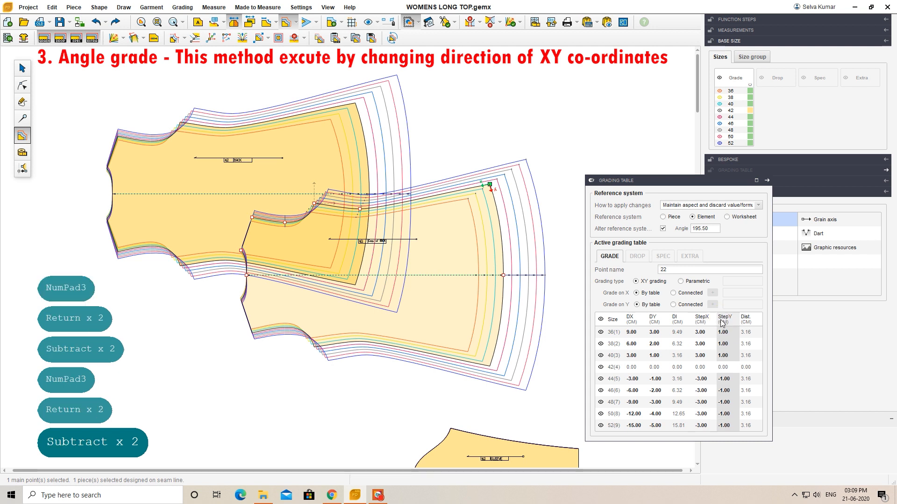
{"action": "type", "text": "2"}
{"action": "key", "text": "Return"}
{"action": "key", "text": "Return"}
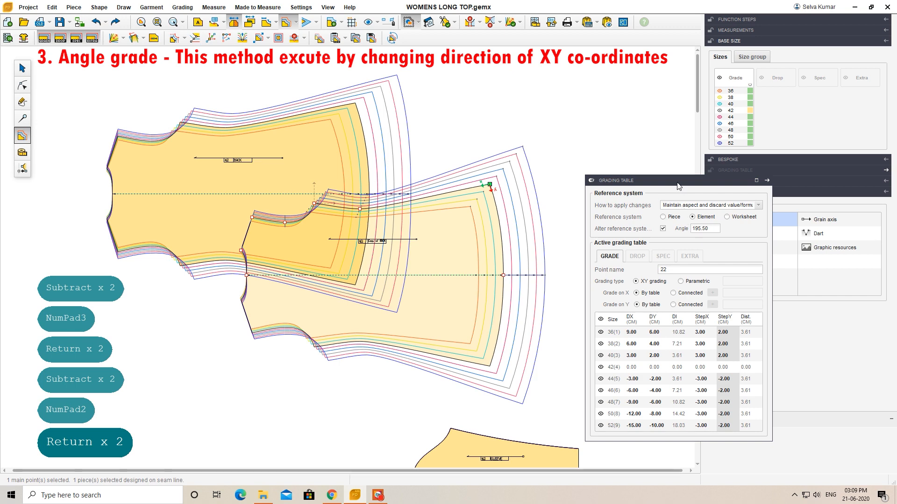
{"action": "left_click_drag", "start_coordinate": [677, 183], "coordinate": [746, 204]}
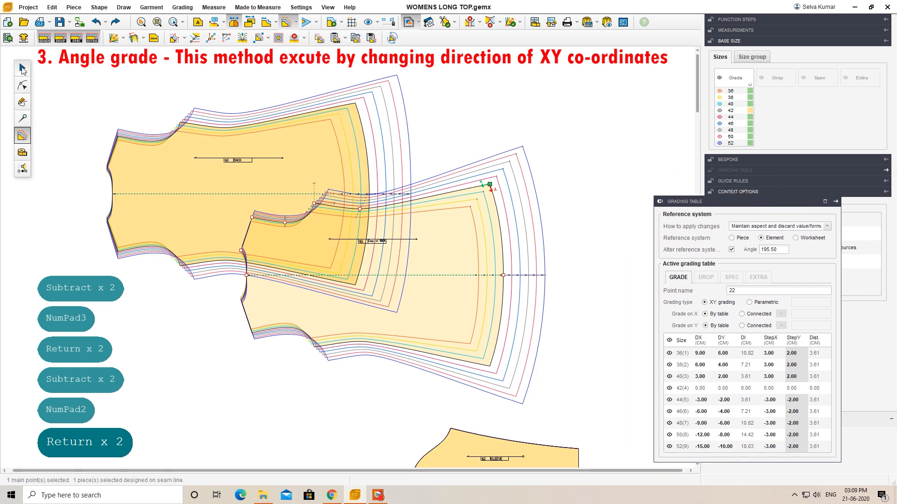
- Move the original BACK piece and its copy farther apart to compare their graded nests
{"action": "left_click", "coordinate": [22, 68]}
{"action": "left_click", "coordinate": [288, 138]}
{"action": "left_click_drag", "start_coordinate": [306, 160], "coordinate": [288, 138]}
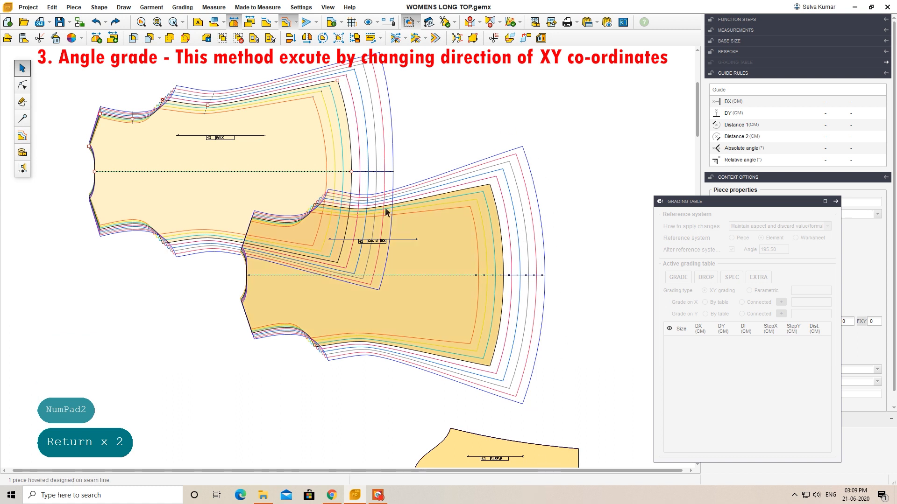
{"action": "left_click", "coordinate": [446, 264]}
{"action": "left_click_drag", "start_coordinate": [444, 277], "coordinate": [441, 298]}
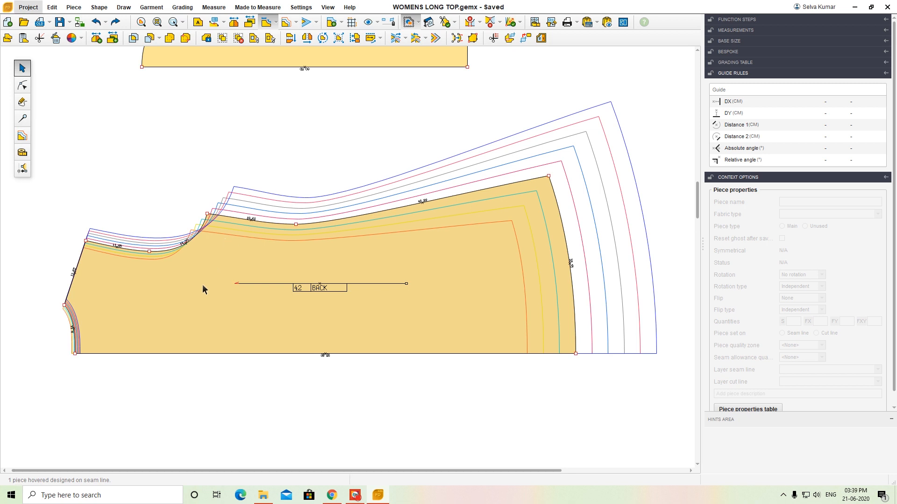
- Start Grade section length on the BACK piece's armhole curve, from the shoulder point to the underarm point, following the armhole
{"action": "scroll", "coordinate": [146, 206], "scroll_direction": "up", "scroll_amount": 2}
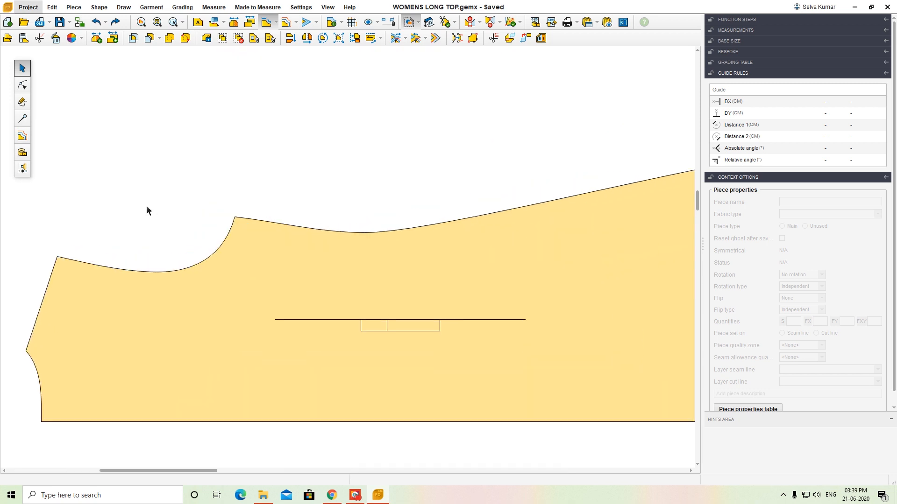
{"action": "scroll", "coordinate": [48, 240], "scroll_direction": "up", "scroll_amount": 1}
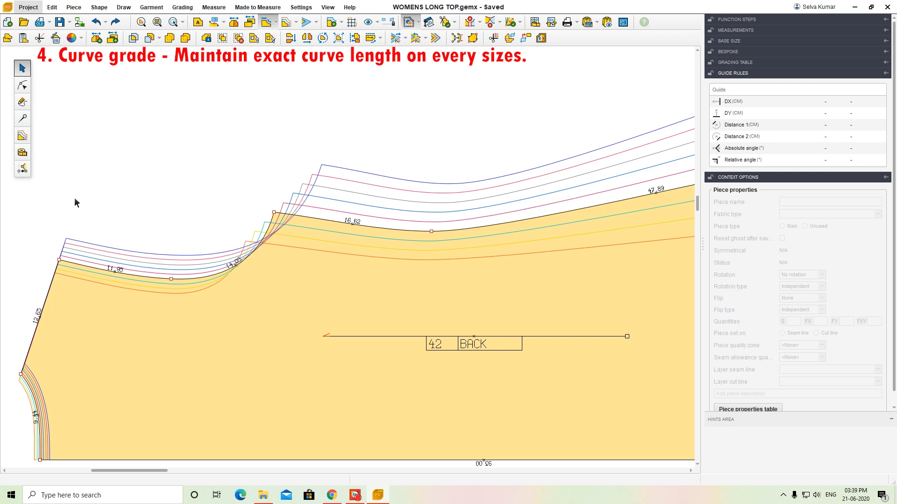
{"action": "left_click", "coordinate": [22, 136]}
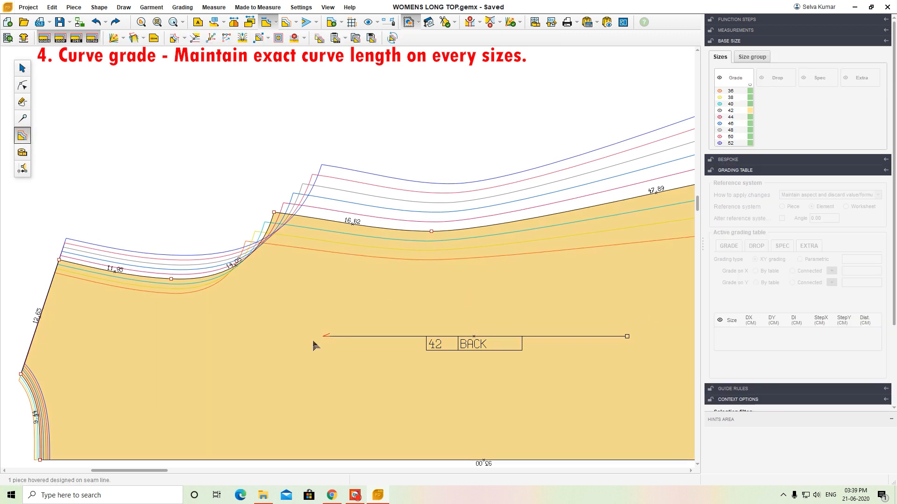
{"action": "left_click", "coordinate": [232, 327]}
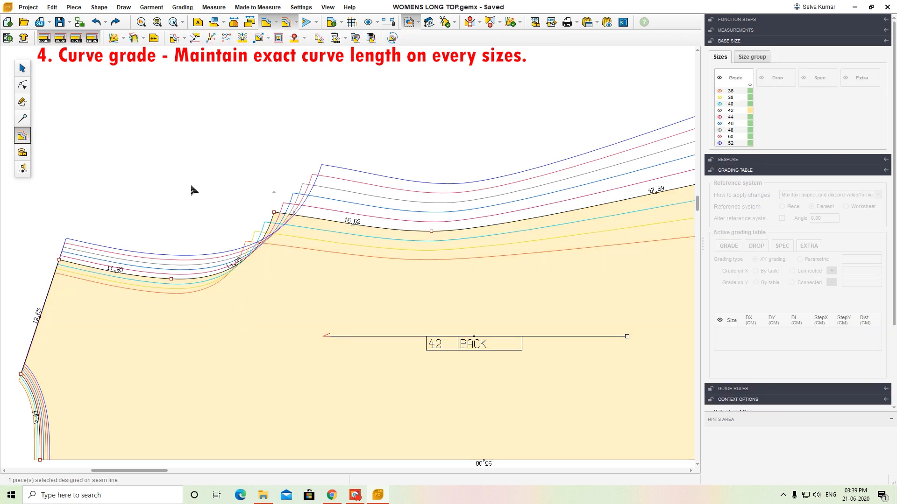
{"action": "left_click", "coordinate": [174, 39]}
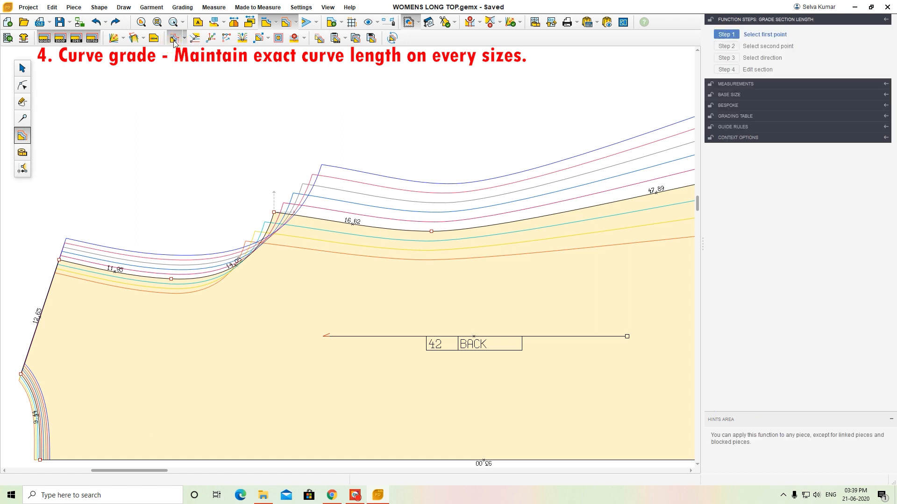
{"action": "left_click", "coordinate": [59, 260]}
{"action": "left_click", "coordinate": [274, 214]}
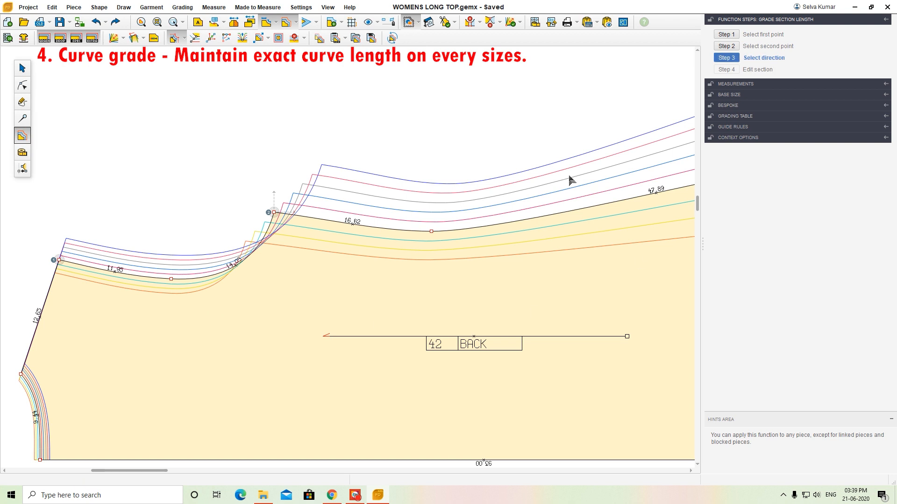
{"action": "left_click", "coordinate": [208, 280]}
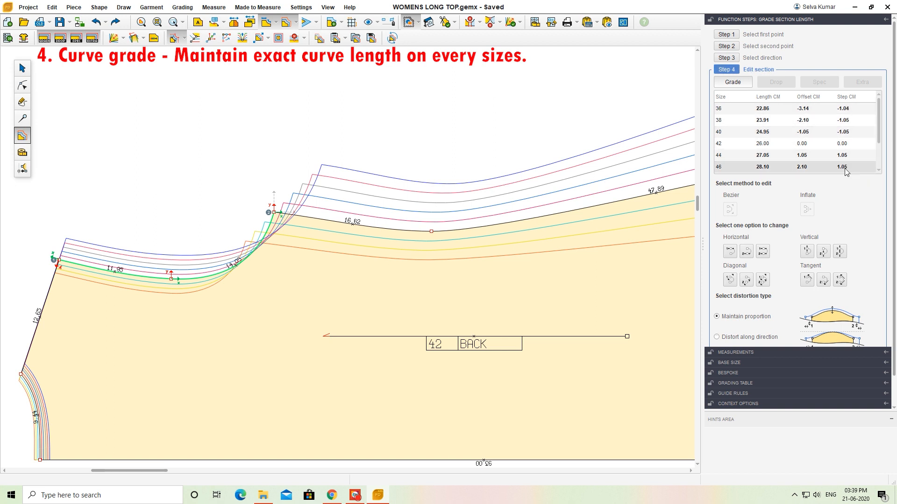
{"action": "left_click", "coordinate": [845, 99]}
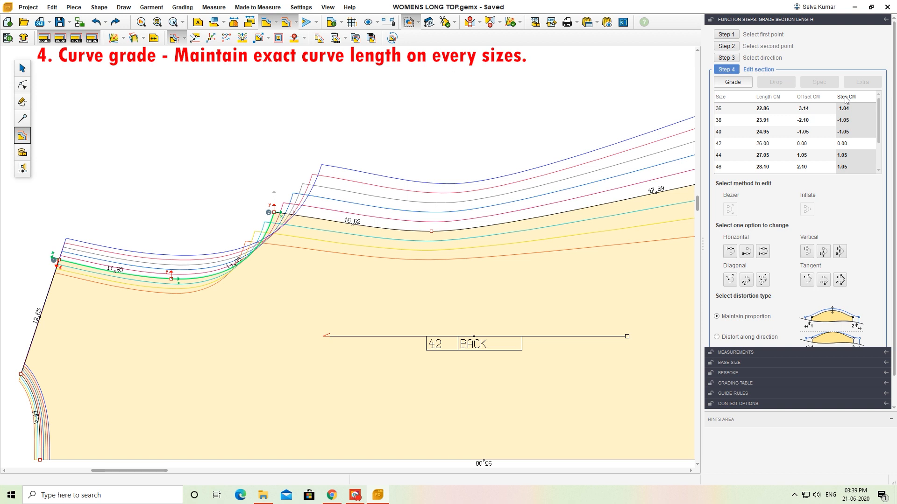
{"action": "type", "text": "0.8"}
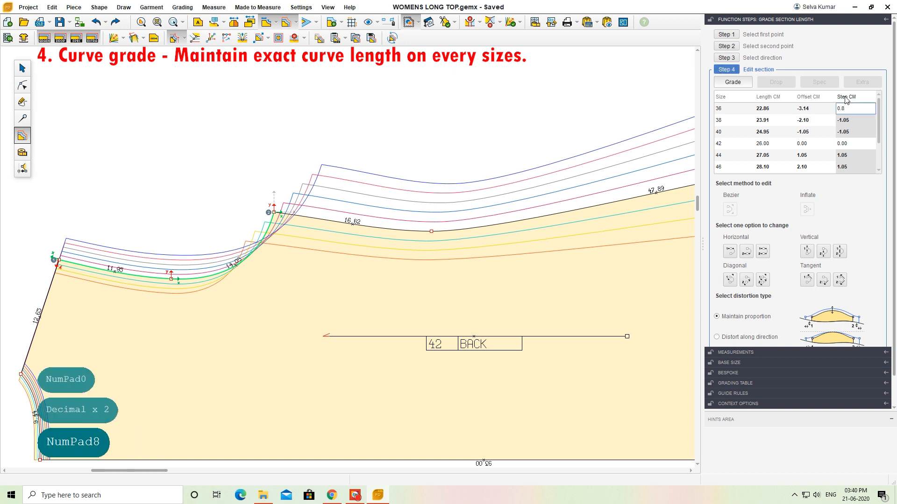
{"action": "left_click", "coordinate": [870, 184]}
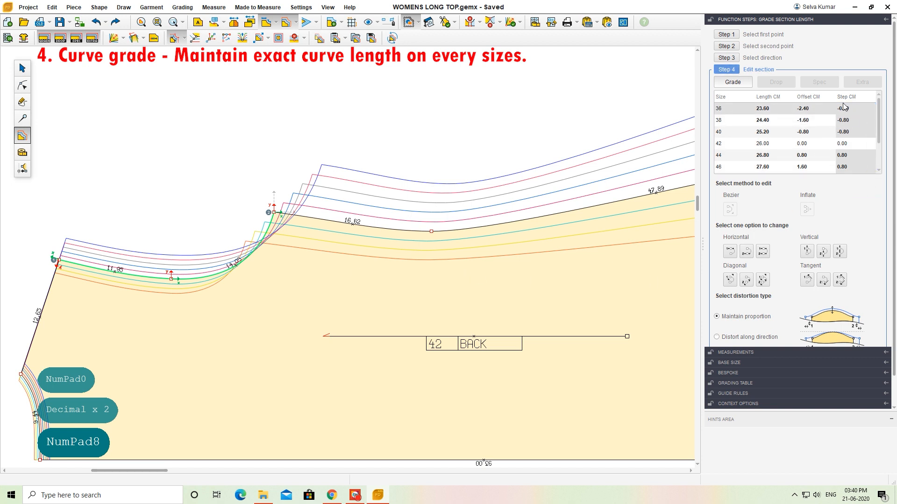
{"action": "left_click", "coordinate": [234, 279]}
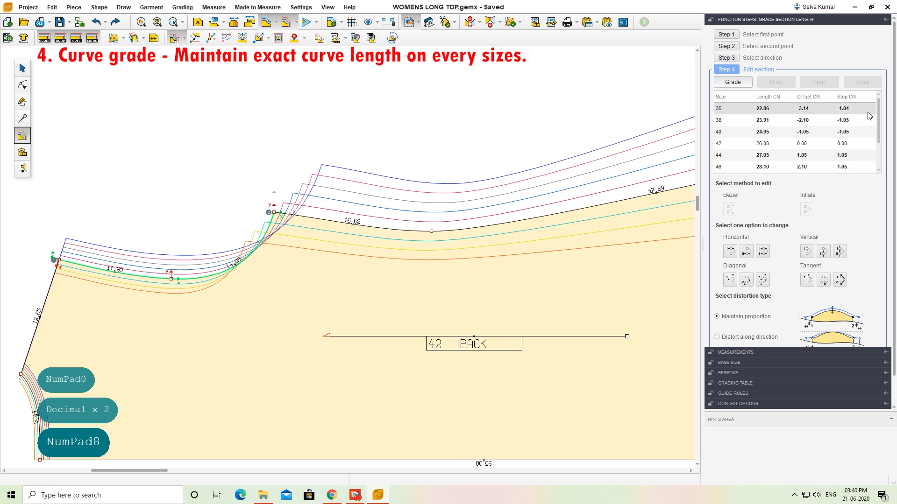
{"action": "left_click", "coordinate": [846, 98]}
{"action": "type", "text": "0.8"}
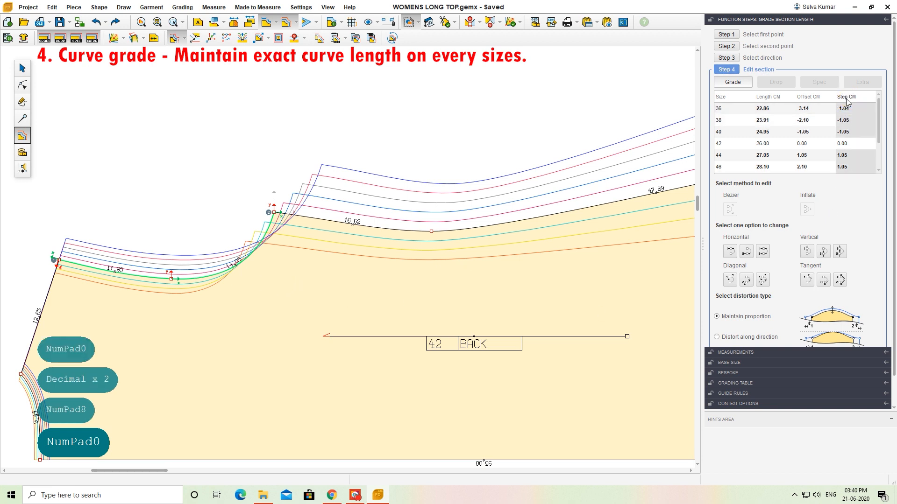
{"action": "left_click", "coordinate": [859, 187]}
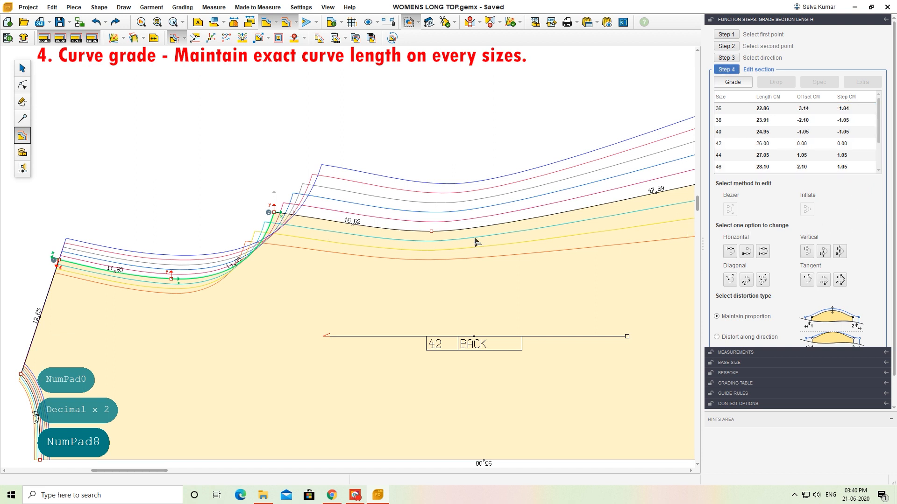
{"action": "left_click", "coordinate": [853, 101]}
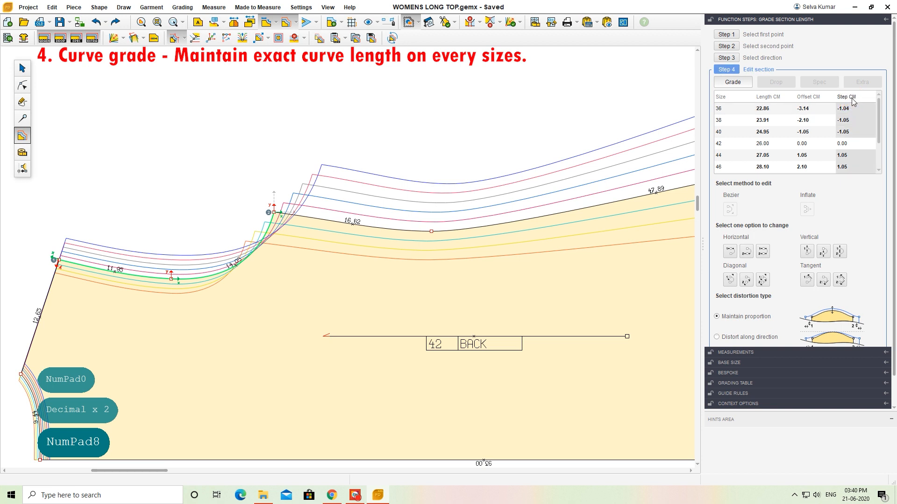
{"action": "type", "text": "0.8"}
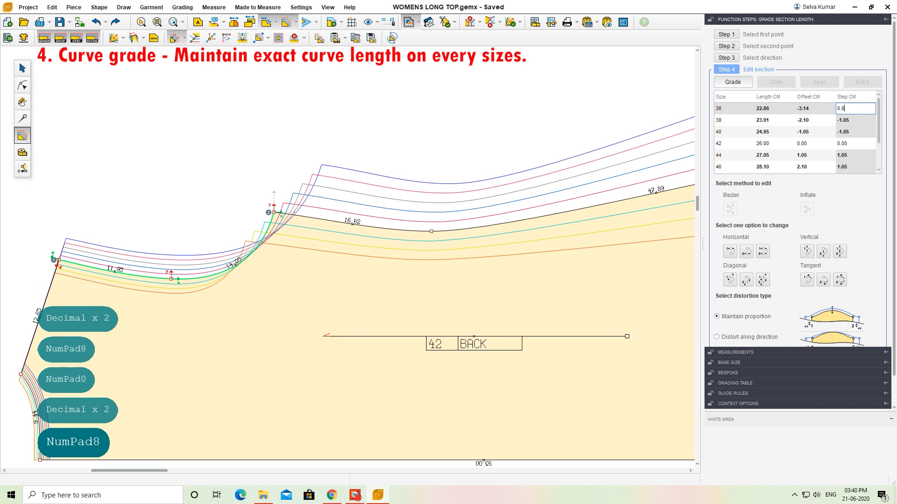
{"action": "left_click", "coordinate": [849, 101]}
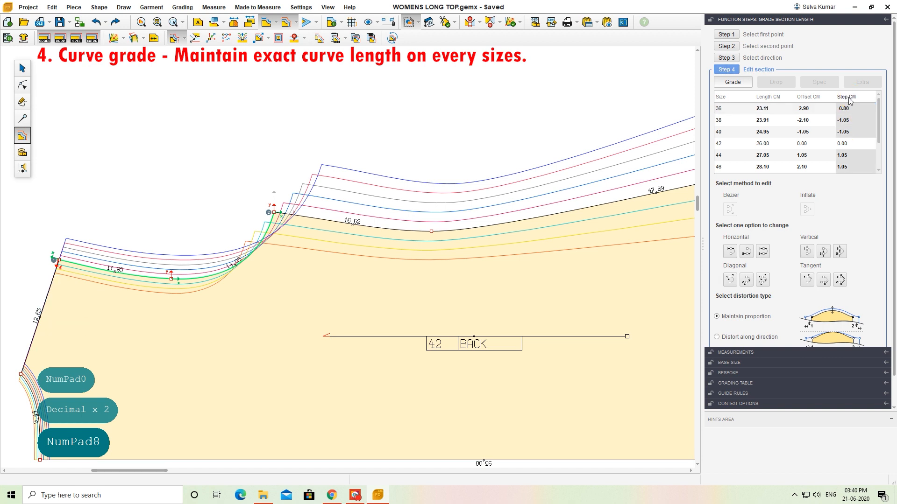
{"action": "type", "text": "0.8"}
{"action": "key", "text": "Return"}
{"action": "key", "text": "Return"}
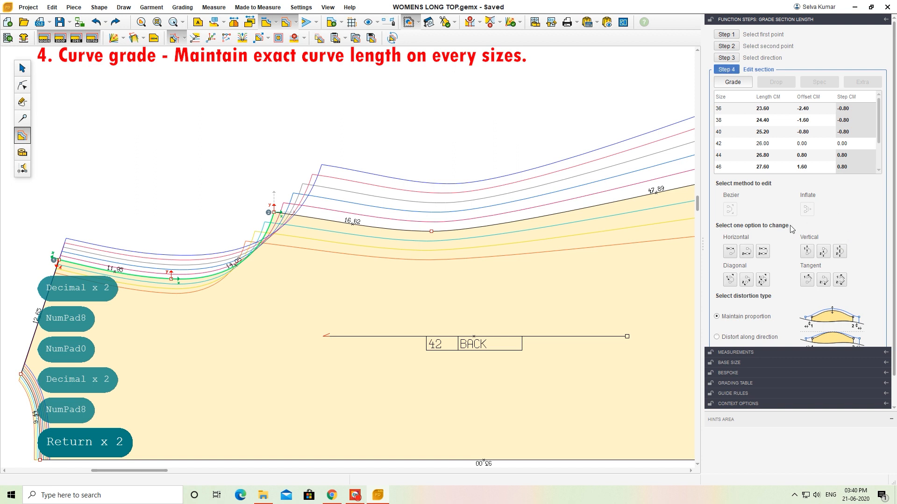
{"action": "left_click", "coordinate": [734, 257]}
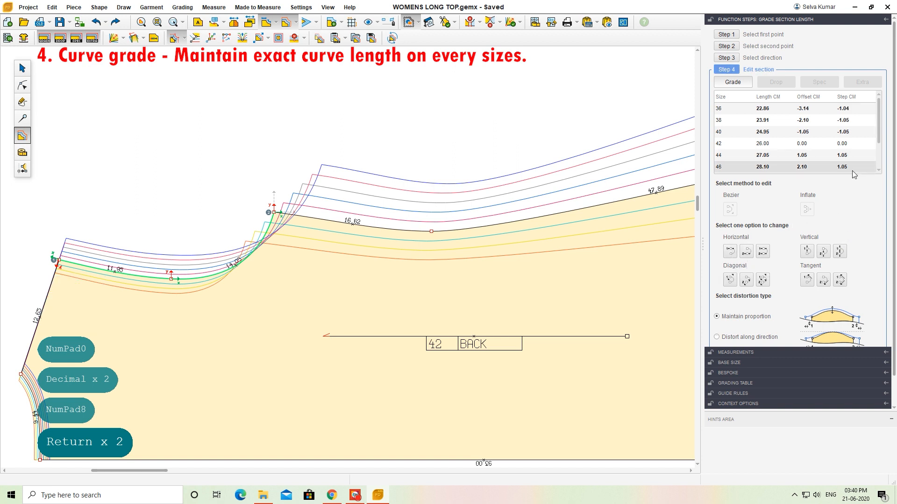
- Set the armhole's length step to 0.8 cm for every size, adjusting the second point horizontally with proportions maintained, and validate the grading
{"action": "left_click", "coordinate": [844, 98]}
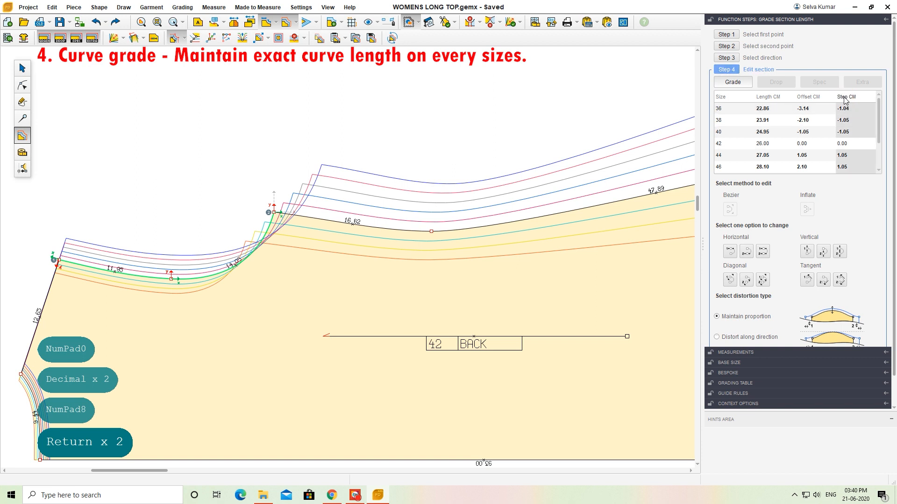
{"action": "type", "text": "0.8"}
{"action": "key", "text": "Return"}
{"action": "key", "text": "Return"}
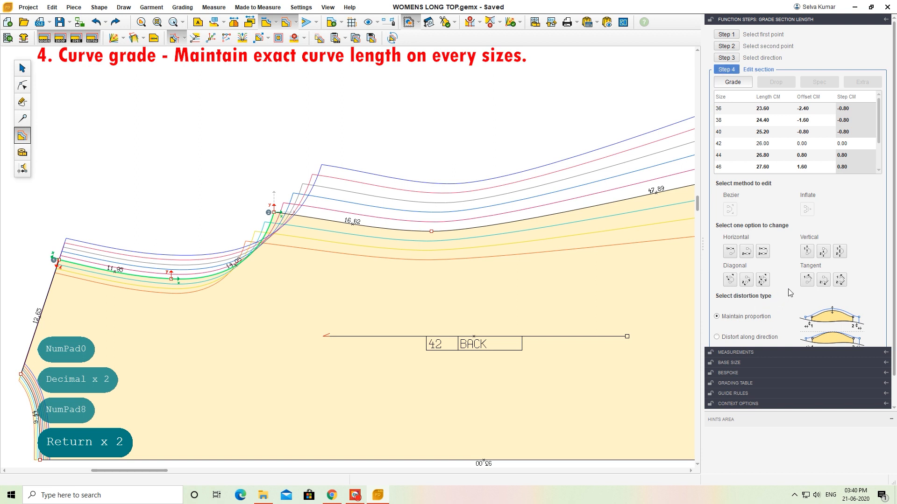
{"action": "left_click", "coordinate": [746, 253]}
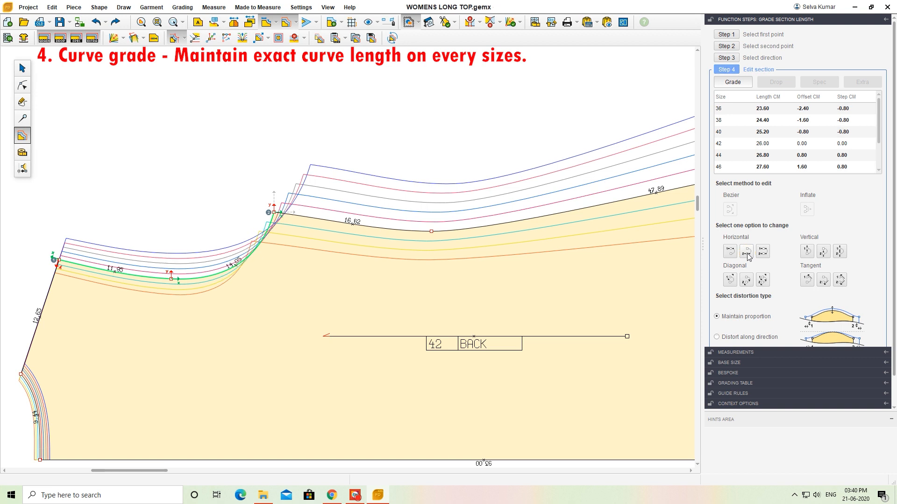
{"action": "scroll", "coordinate": [747, 256], "scroll_direction": "down", "scroll_amount": 1}
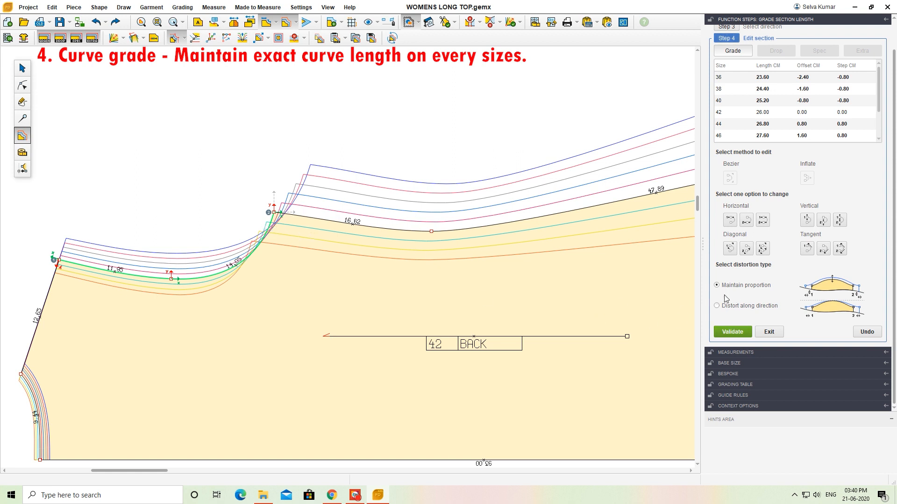
{"action": "left_click", "coordinate": [746, 225]}
{"action": "left_click", "coordinate": [740, 333]}
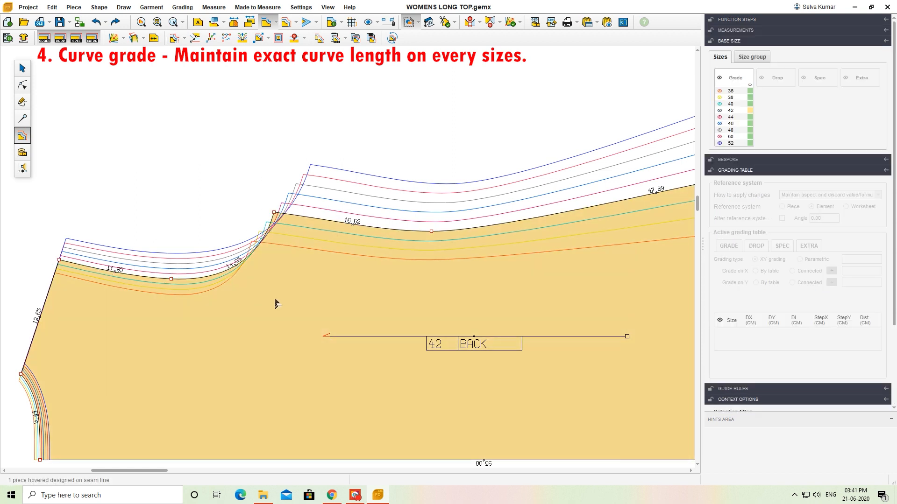
- Start Grade section length on the BACK piece's hem curve, from the centre hem point to the side hem corner, following the curve
{"action": "scroll", "coordinate": [278, 303], "scroll_direction": "down", "scroll_amount": 4}
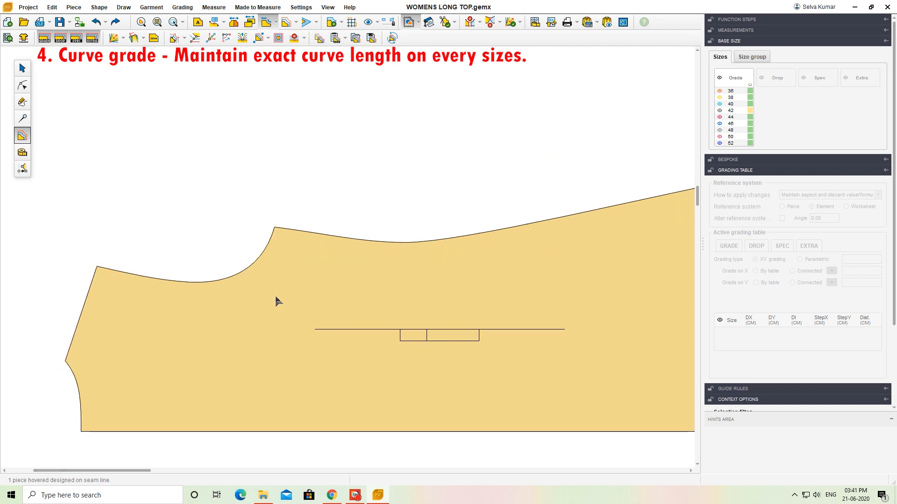
{"action": "scroll", "coordinate": [626, 314], "scroll_direction": "down", "scroll_amount": 1}
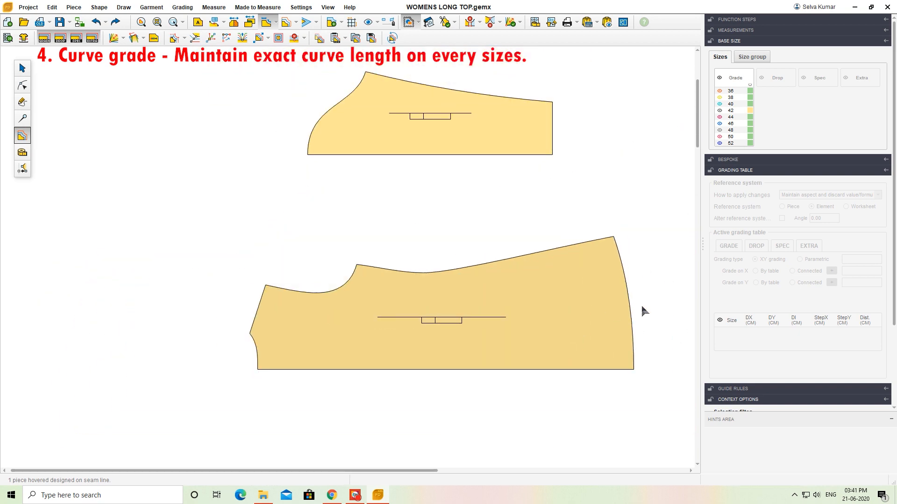
{"action": "scroll", "coordinate": [668, 274], "scroll_direction": "up", "scroll_amount": 2}
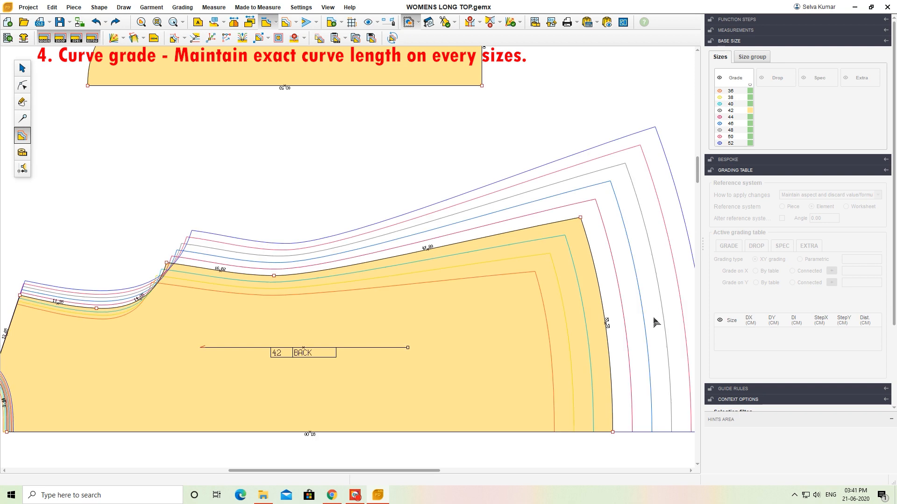
{"action": "scroll", "coordinate": [655, 319], "scroll_direction": "up", "scroll_amount": 1}
{"action": "scroll", "coordinate": [652, 318], "scroll_direction": "down", "scroll_amount": 1}
{"action": "scroll", "coordinate": [668, 467], "scroll_direction": "up", "scroll_amount": 1}
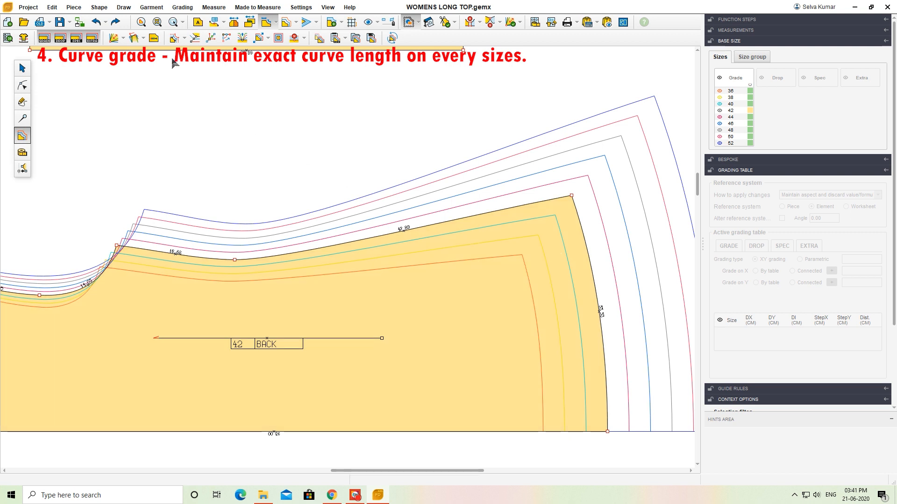
{"action": "left_click", "coordinate": [174, 38]}
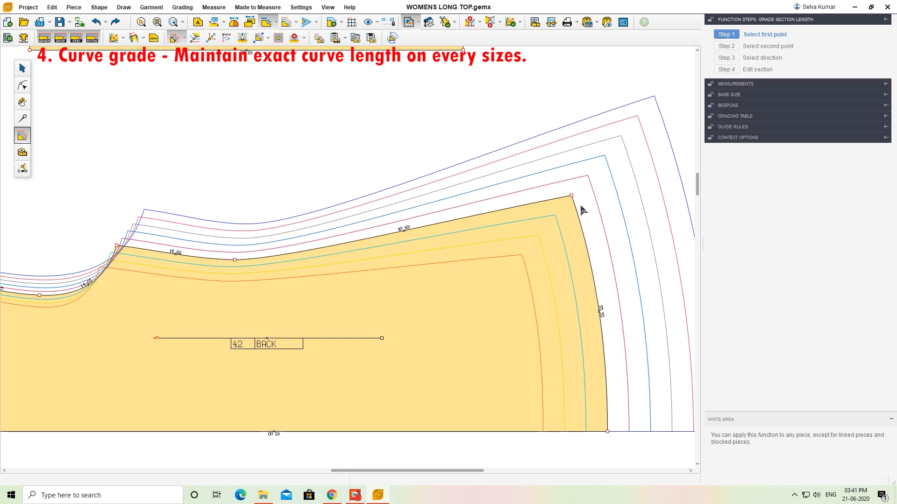
{"action": "left_click", "coordinate": [607, 431]}
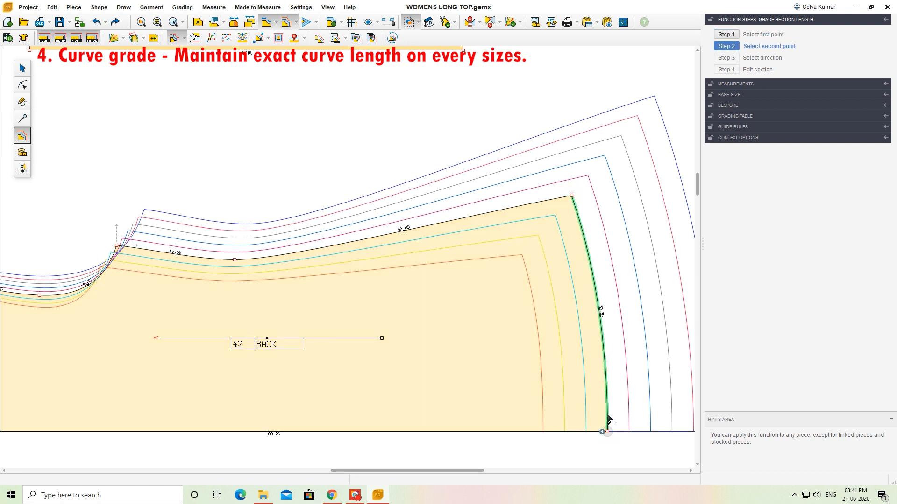
{"action": "left_click", "coordinate": [572, 197]}
{"action": "left_click", "coordinate": [589, 259]}
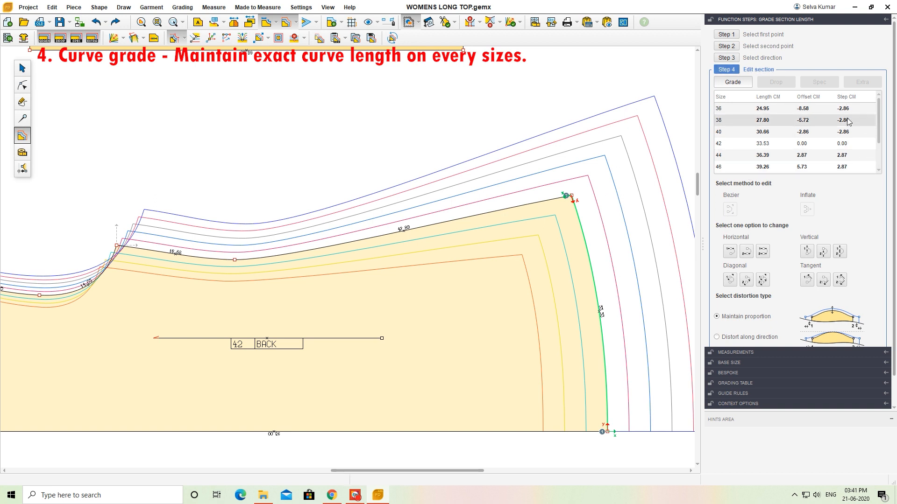
- Set the BACK piece's hem curve to a 3 cm length step per size, adjusting vertically at its side-seam end, and validate
{"action": "left_click", "coordinate": [848, 99]}
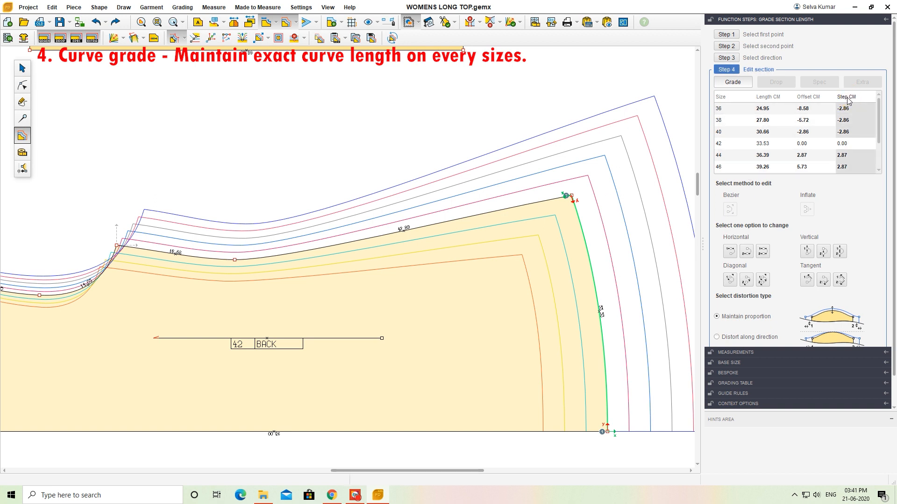
{"action": "type", "text": "3"}
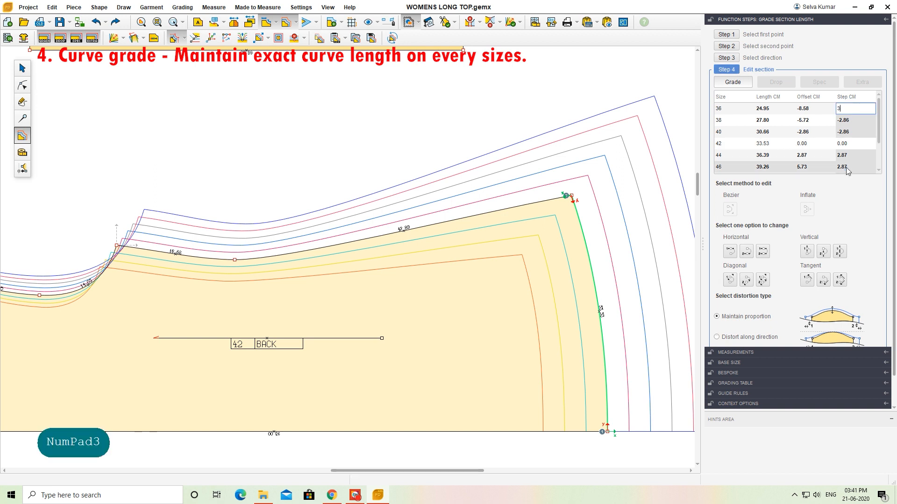
{"action": "left_click", "coordinate": [846, 186]}
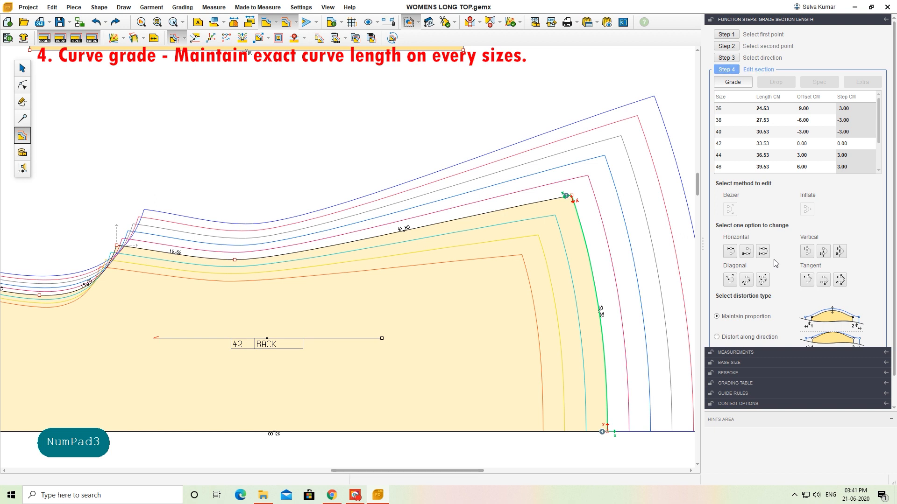
{"action": "left_click", "coordinate": [824, 255]}
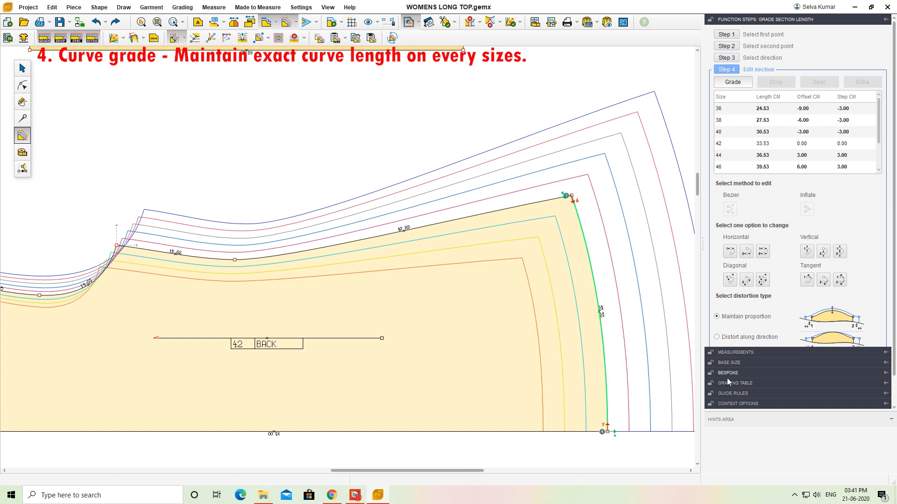
{"action": "scroll", "coordinate": [731, 341], "scroll_direction": "down", "scroll_amount": 1}
{"action": "left_click", "coordinate": [733, 331]}
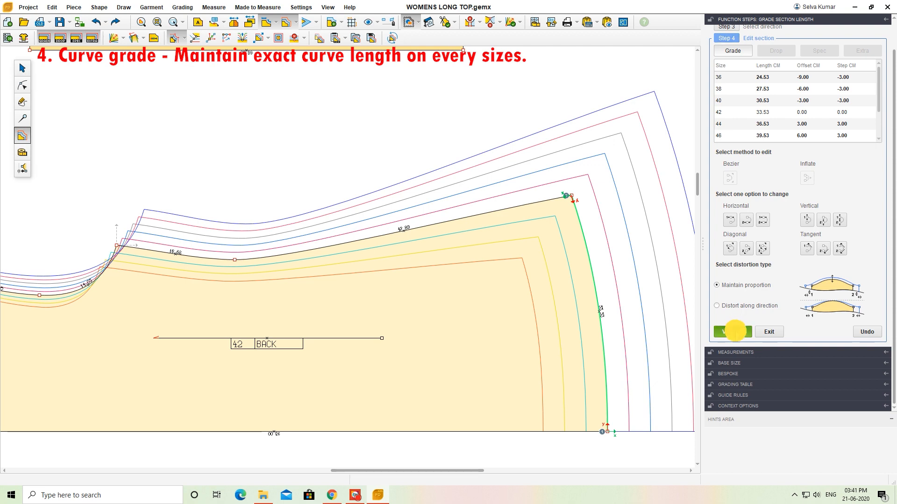
{"action": "scroll", "coordinate": [586, 322], "scroll_direction": "down", "scroll_amount": 2}
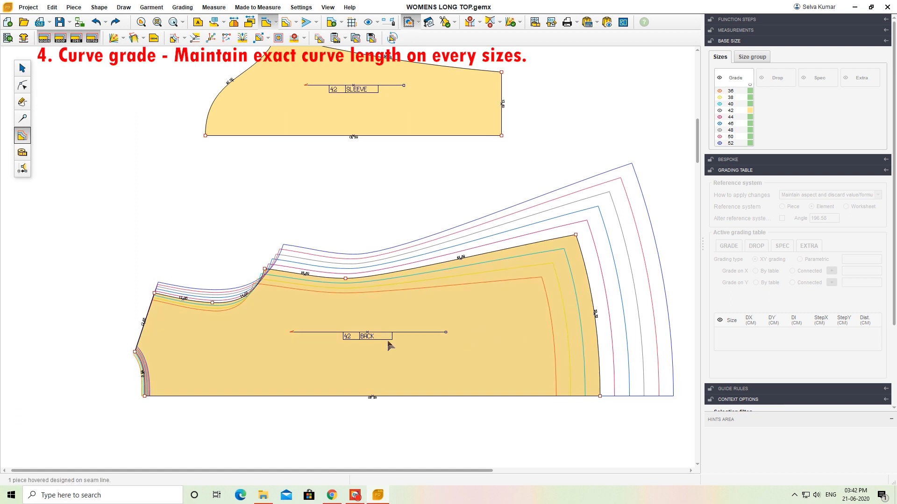
{"action": "scroll", "coordinate": [267, 302], "scroll_direction": "up", "scroll_amount": 1}
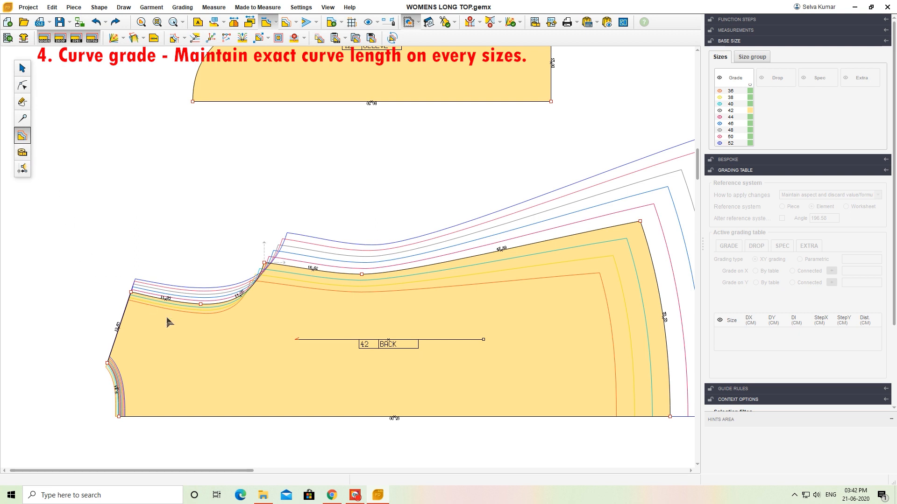
{"action": "scroll", "coordinate": [188, 334], "scroll_direction": "down", "scroll_amount": 1}
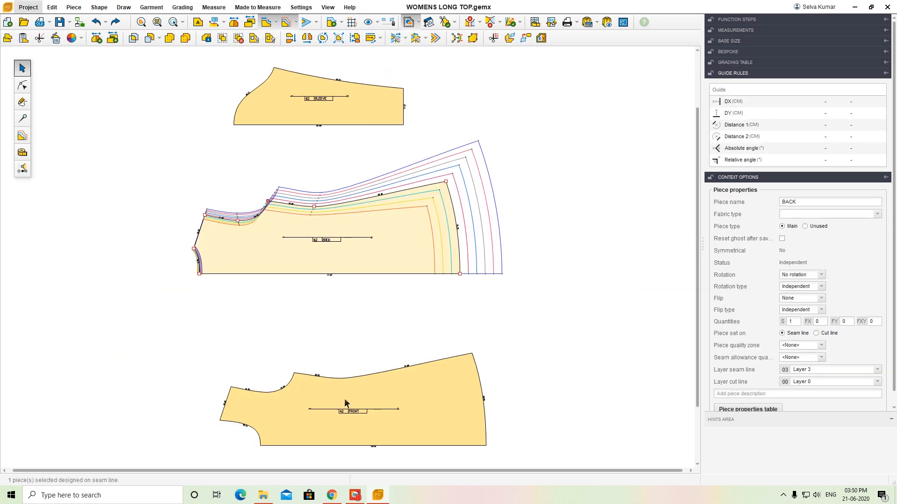
- Move the FRONT piece up close beneath the BACK piece and shift BACK slightly down toward it
{"action": "left_click_drag", "start_coordinate": [356, 381], "coordinate": [334, 327]}
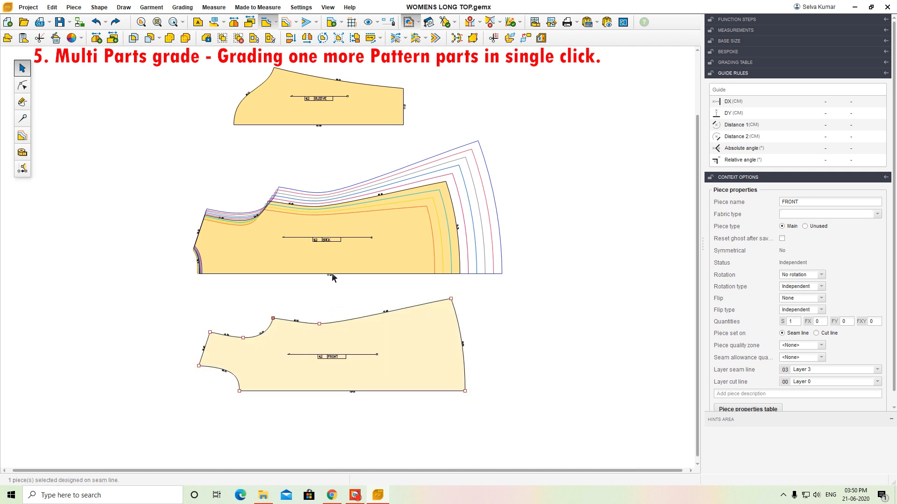
{"action": "left_click_drag", "start_coordinate": [330, 266], "coordinate": [331, 276]}
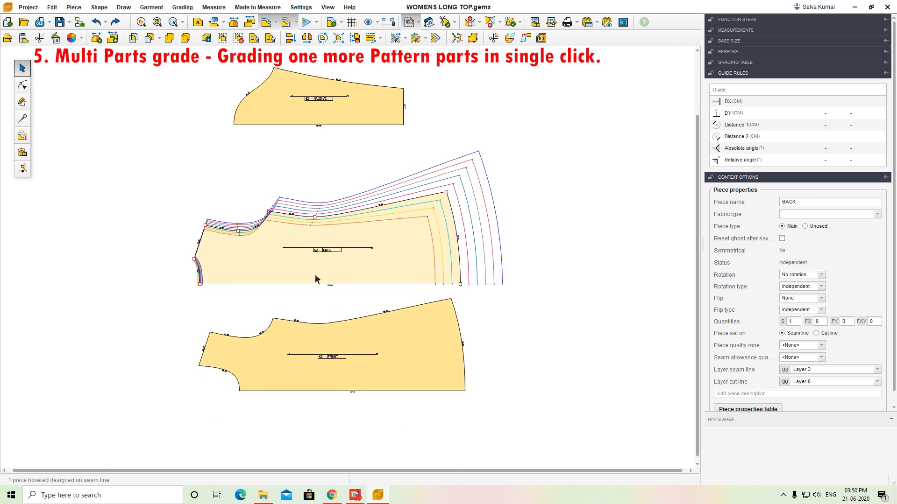
{"action": "left_click", "coordinate": [308, 335]}
{"action": "scroll", "coordinate": [301, 263], "scroll_direction": "up", "scroll_amount": 1}
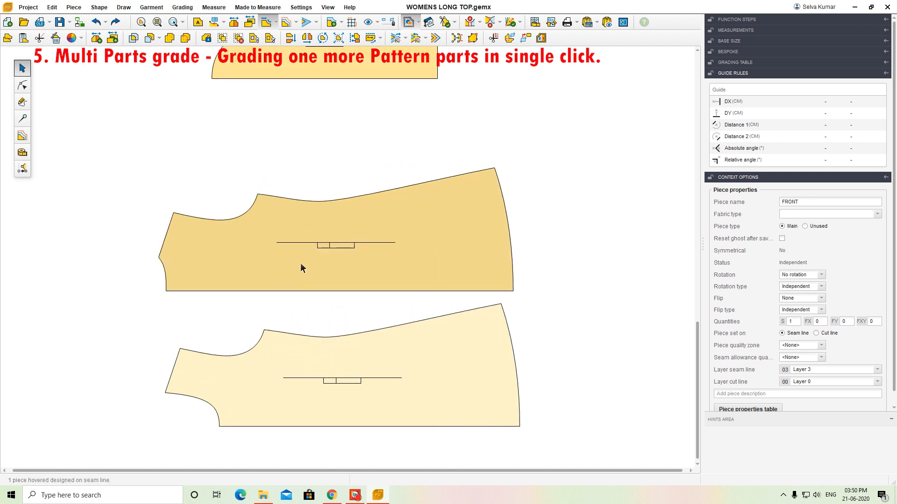
{"action": "scroll", "coordinate": [301, 263], "scroll_direction": "up", "scroll_amount": 1}
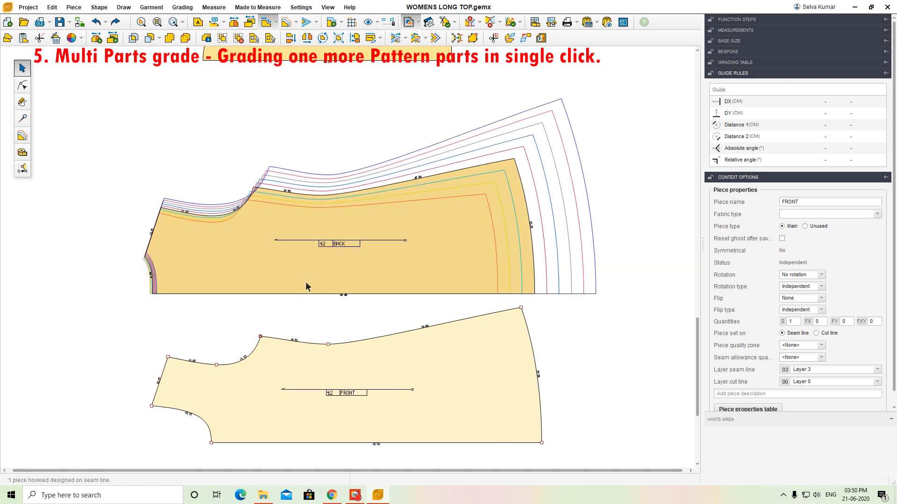
- Delete the point grading from all main points of the BACK piece
{"action": "left_click", "coordinate": [392, 254]}
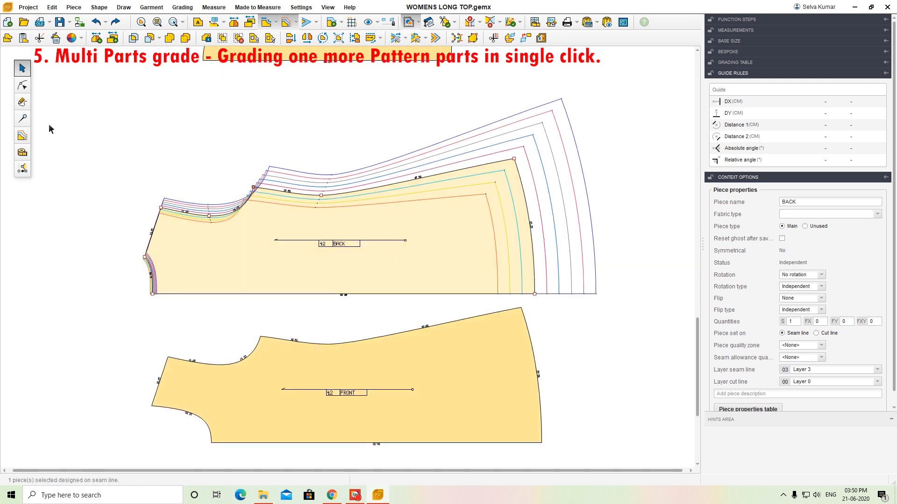
{"action": "left_click", "coordinate": [22, 135]}
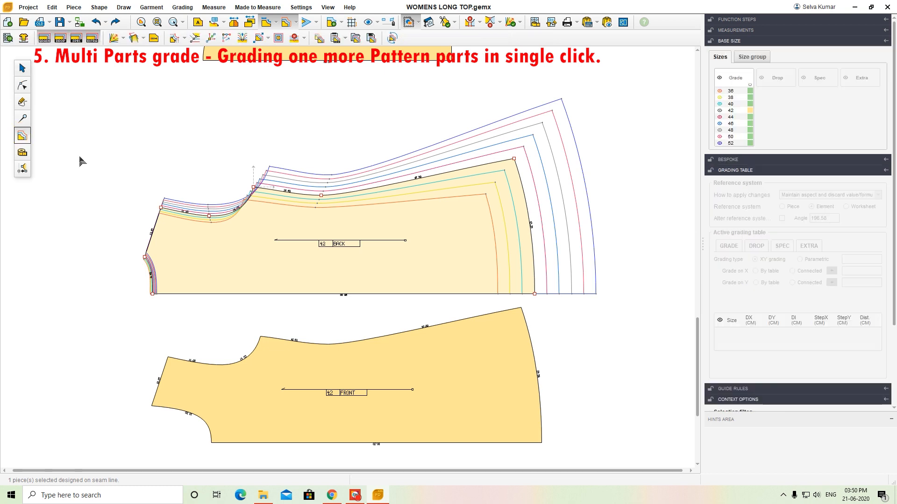
{"action": "left_click_drag", "start_coordinate": [72, 144], "coordinate": [540, 307]}
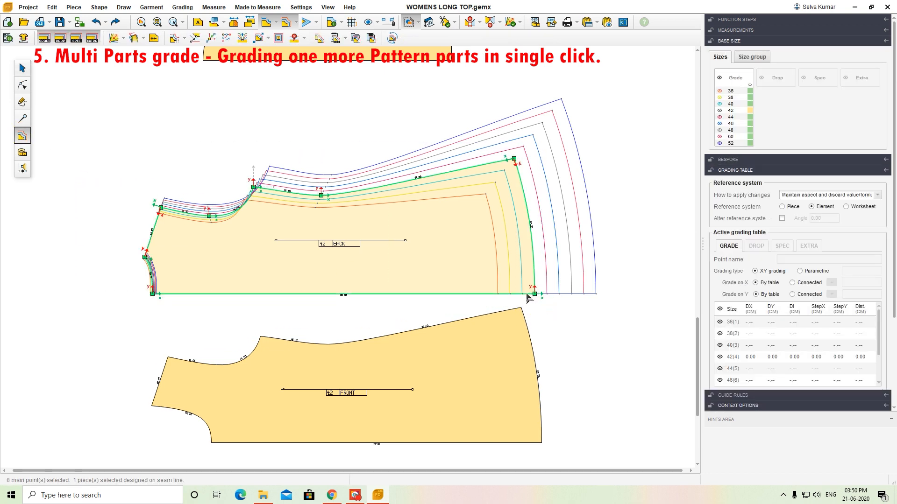
{"action": "left_click", "coordinate": [294, 38]}
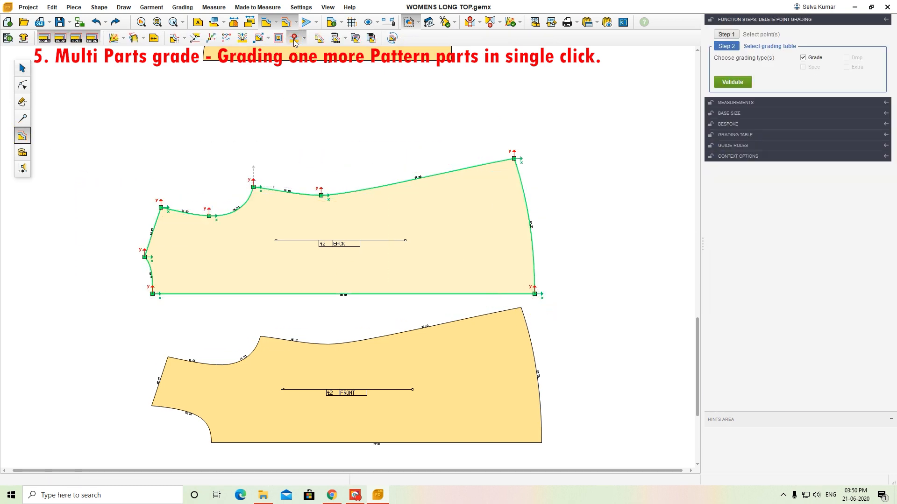
{"action": "left_click", "coordinate": [348, 129]}
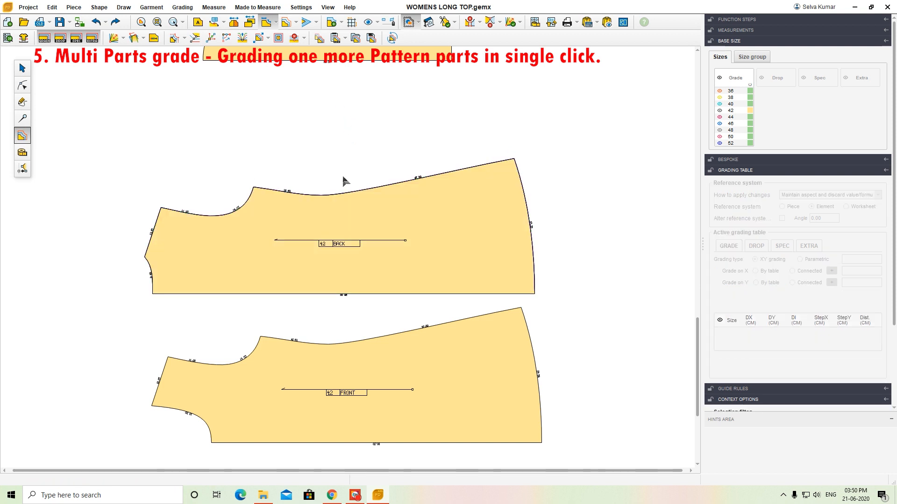
- Place the FRONT piece on top of the BACK piece, matching their underarm points
{"action": "scroll", "coordinate": [333, 166], "scroll_direction": "down", "scroll_amount": 2}
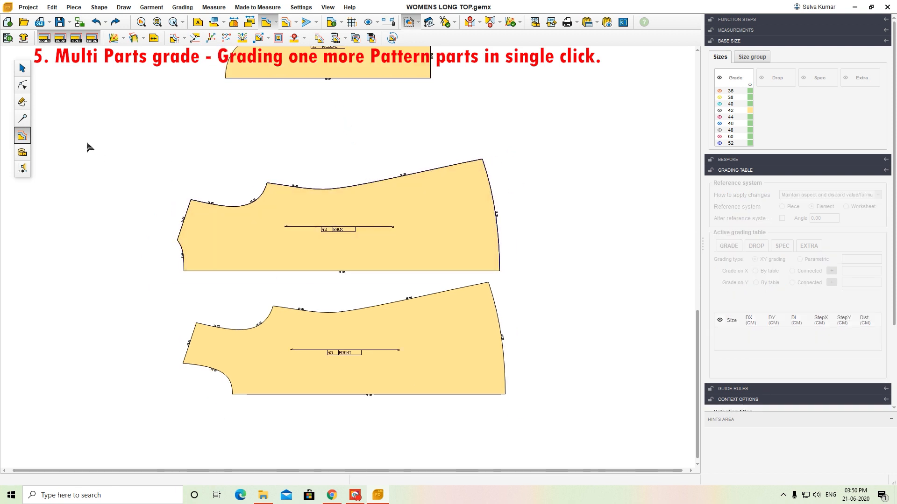
{"action": "left_click", "coordinate": [22, 68]}
{"action": "left_click", "coordinate": [277, 333]}
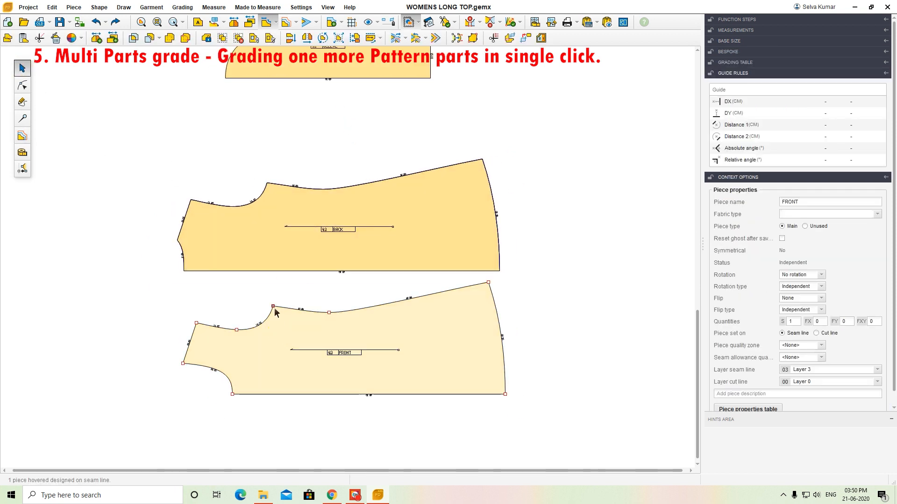
{"action": "left_click_drag", "start_coordinate": [273, 309], "coordinate": [266, 183]}
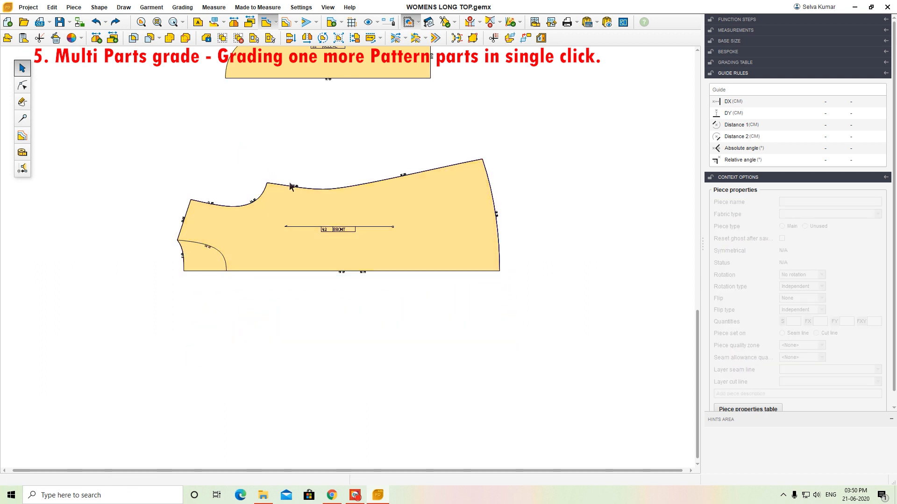
- Select both overlaid pieces, undock the grading table and give their shared shoulder-neck point a 0.25 cm Y step across the sizes
{"action": "scroll", "coordinate": [291, 186], "scroll_direction": "up", "scroll_amount": 1}
{"action": "left_click_drag", "start_coordinate": [113, 110], "coordinate": [578, 389]}
{"action": "left_click", "coordinate": [26, 136]}
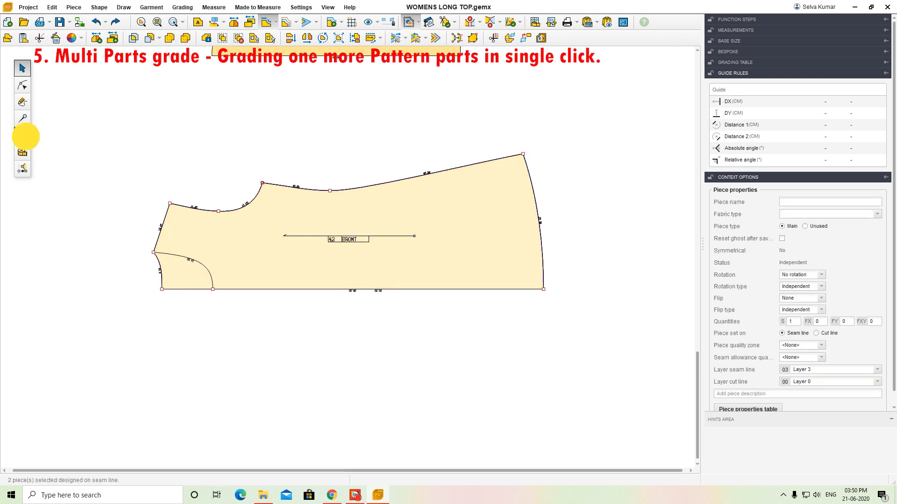
{"action": "left_click_drag", "start_coordinate": [120, 234], "coordinate": [160, 270]}
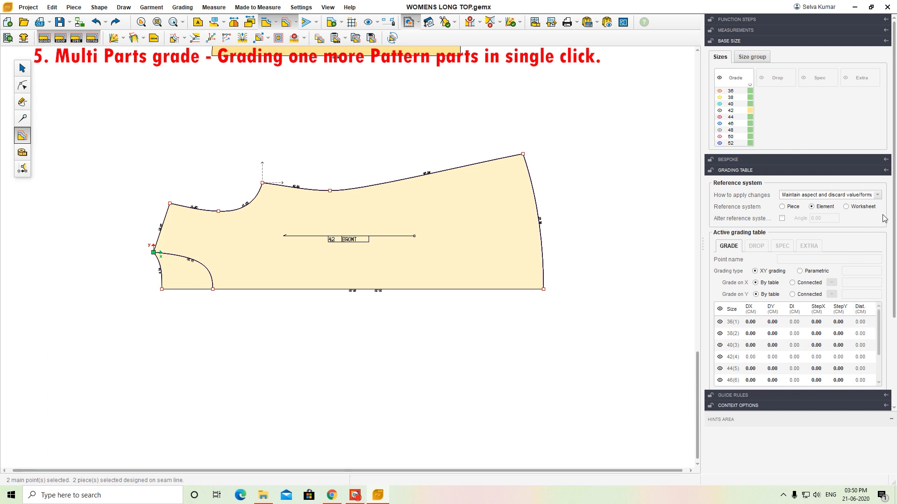
{"action": "left_click", "coordinate": [885, 170]}
{"action": "left_click_drag", "start_coordinate": [609, 27], "coordinate": [519, 94]}
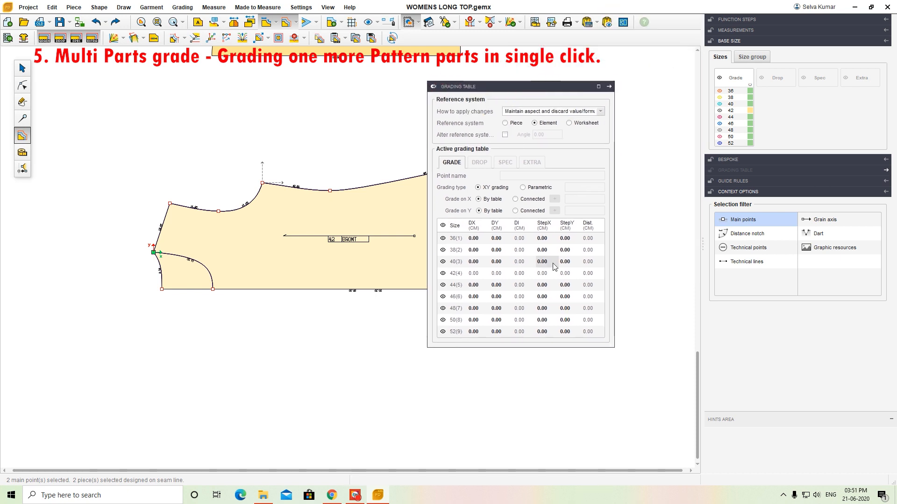
{"action": "type", "text": "0.25"}
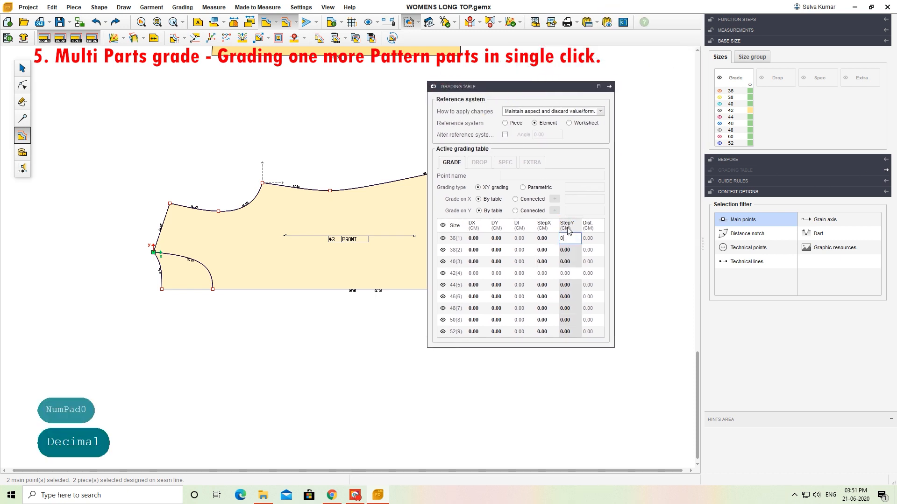
{"action": "key", "text": "Return"}
{"action": "key", "text": "Return"}
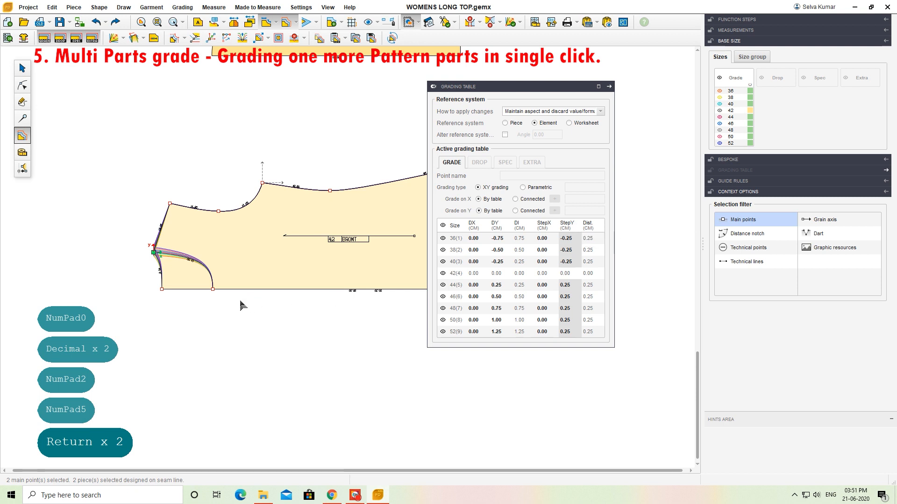
- Grade the shoulder-tip and mid-armhole points of both overlaid pieces with a 0.5 cm Y step
{"action": "scroll", "coordinate": [176, 283], "scroll_direction": "up", "scroll_amount": 4}
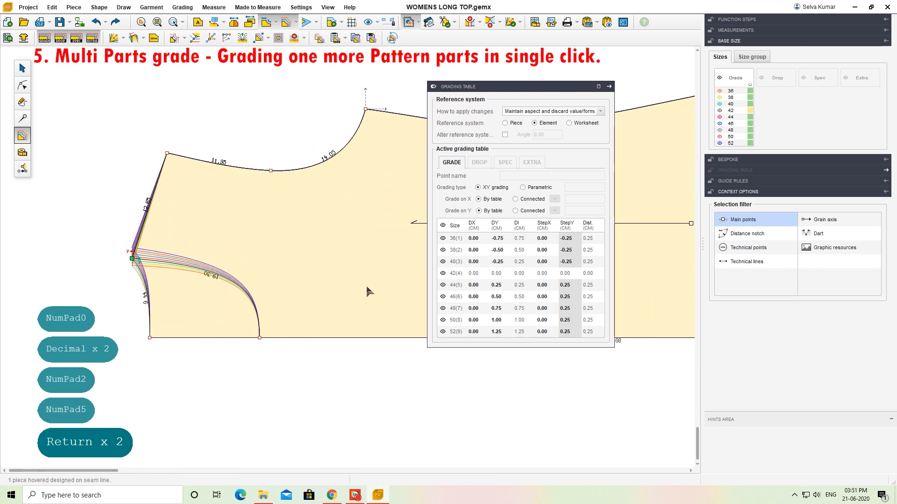
{"action": "left_click_drag", "start_coordinate": [153, 122], "coordinate": [307, 214]}
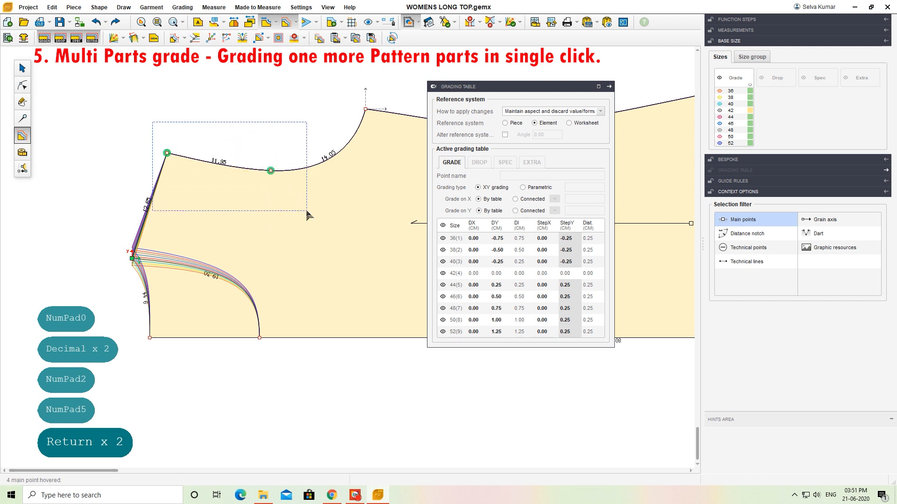
{"action": "left_click", "coordinate": [567, 226]}
{"action": "type", "text": "0.5"}
{"action": "key", "text": "Return"}
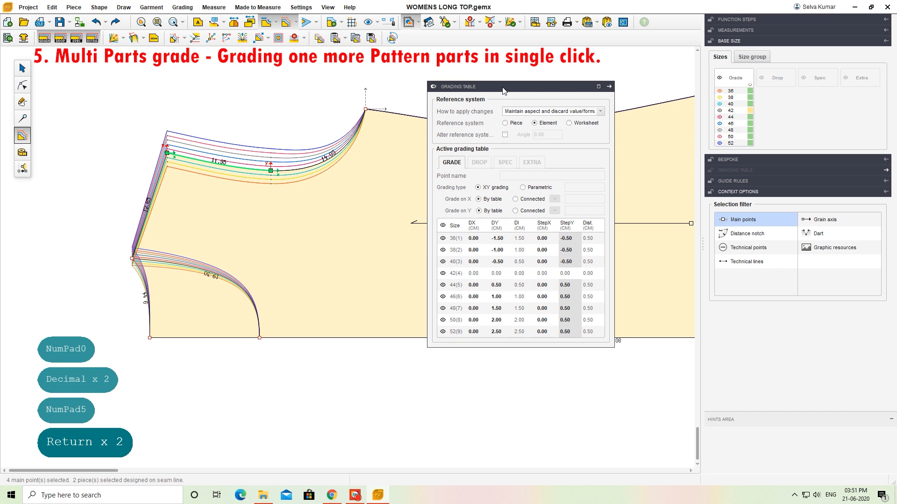
- Grade the underarm, waist and side-hem points of both overlaid pieces with a 1 cm Y step
{"action": "left_click_drag", "start_coordinate": [503, 91], "coordinate": [427, 268]}
{"action": "scroll", "coordinate": [404, 201], "scroll_direction": "down", "scroll_amount": 2}
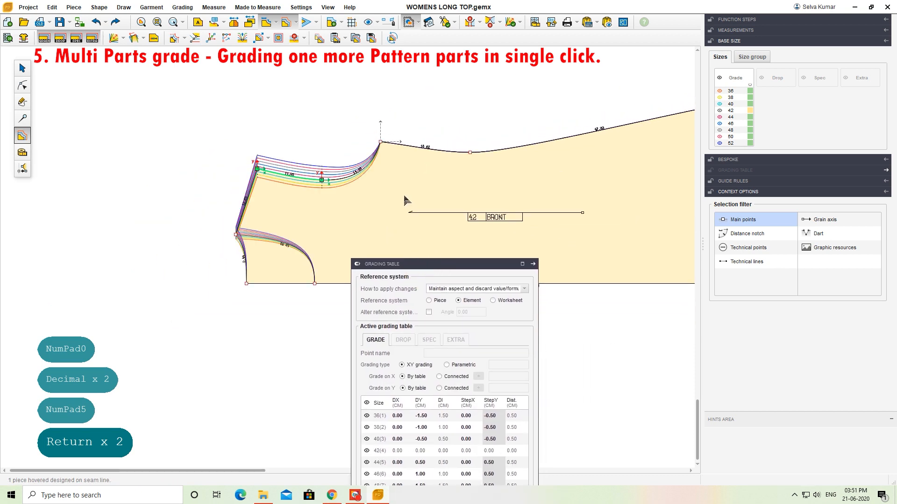
{"action": "scroll", "coordinate": [405, 200], "scroll_direction": "down", "scroll_amount": 2}
{"action": "left_click_drag", "start_coordinate": [458, 147], "coordinate": [627, 181]}
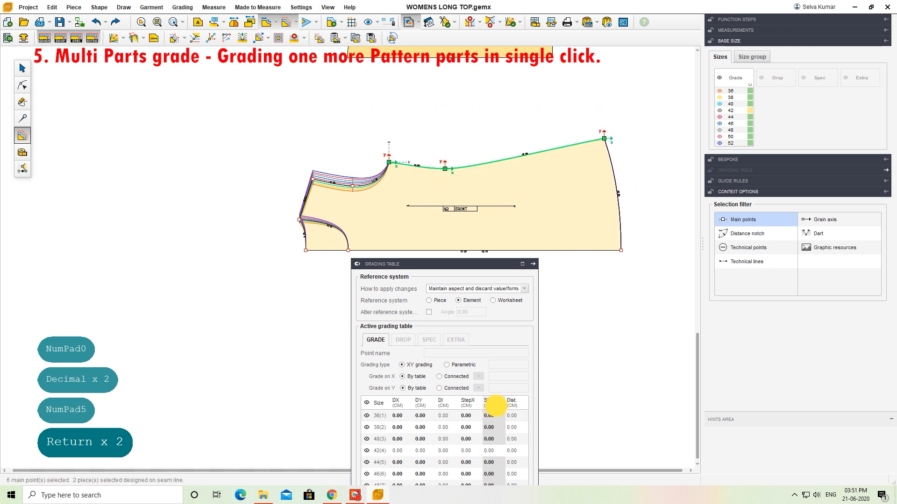
{"action": "left_click_drag", "start_coordinate": [480, 264], "coordinate": [226, 155]}
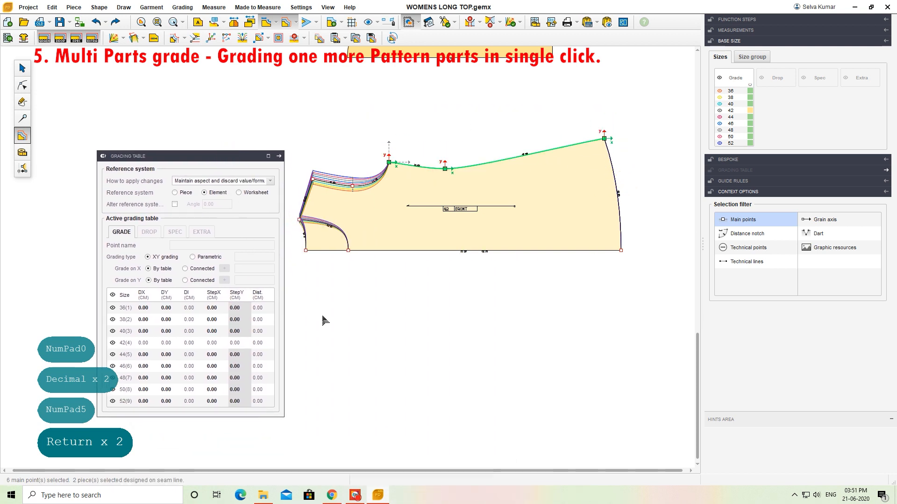
{"action": "type", "text": "1"}
{"action": "key", "text": "Return"}
{"action": "key", "text": "Return"}
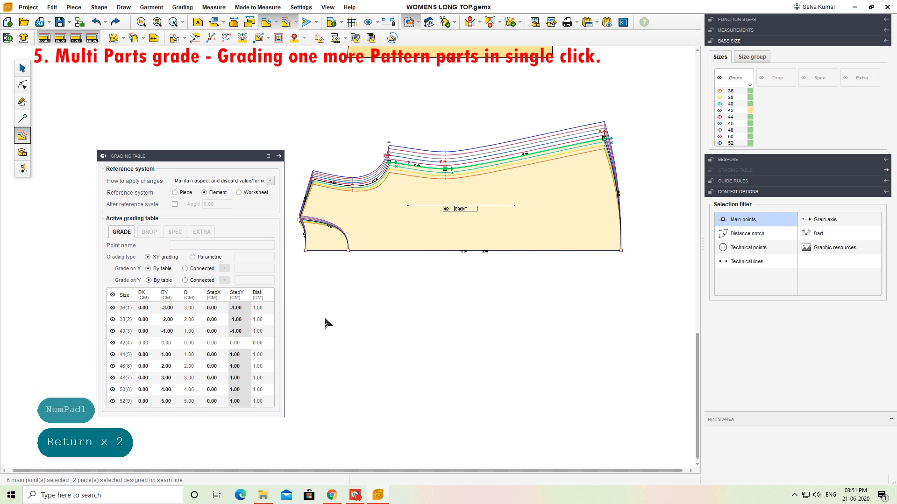
- Set a 1 cm X step for the underarm point of both overlaid pieces
{"action": "left_click", "coordinate": [389, 162]}
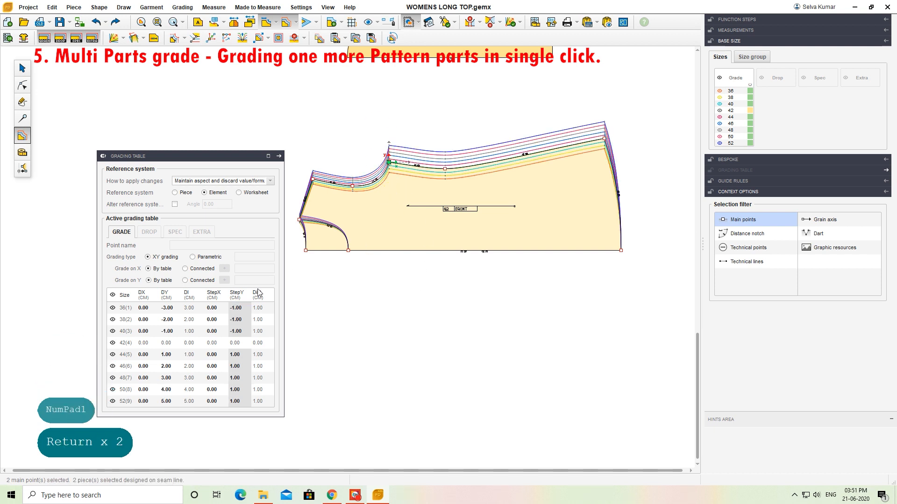
{"action": "left_click", "coordinate": [214, 295]}
{"action": "type", "text": "1"}
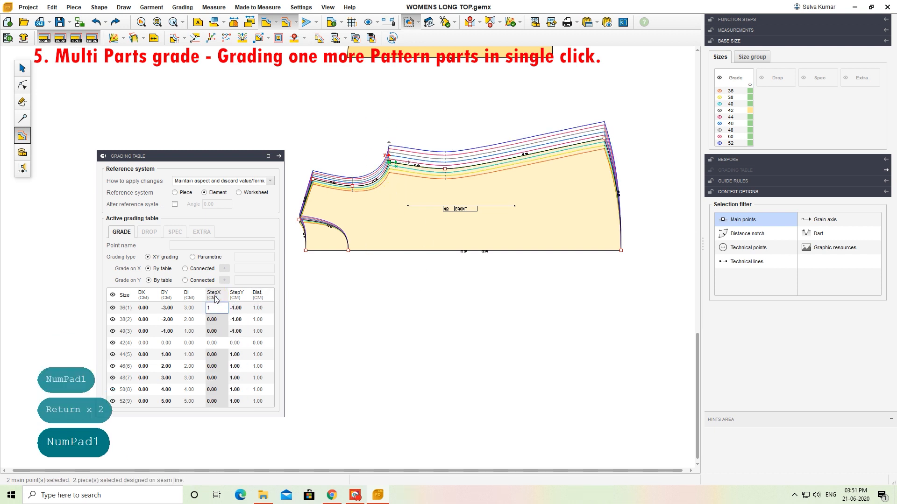
{"action": "key", "text": "Return"}
{"action": "key", "text": "Return"}
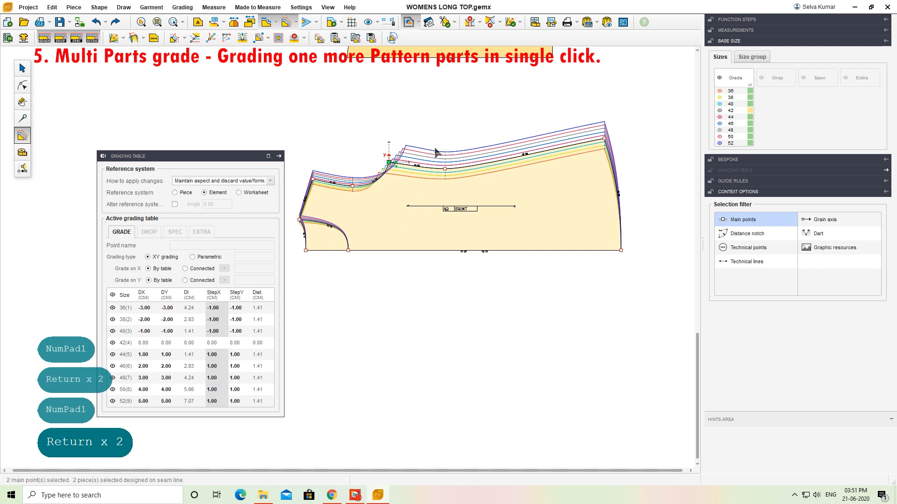
- Set a 0.5 cm X step for the waist point of both overlaid pieces
{"action": "left_click", "coordinate": [445, 168]}
{"action": "left_click", "coordinate": [214, 295]}
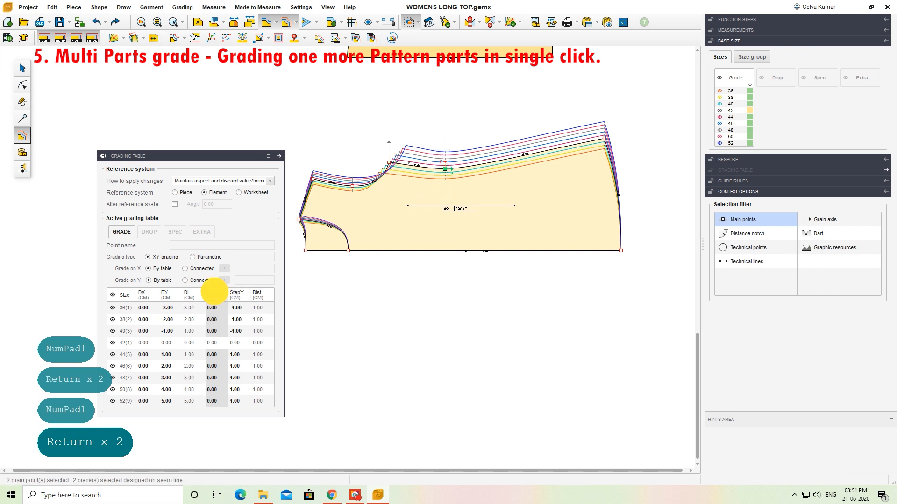
{"action": "type", "text": "0.5"}
{"action": "key", "text": "Return"}
{"action": "key", "text": "Return"}
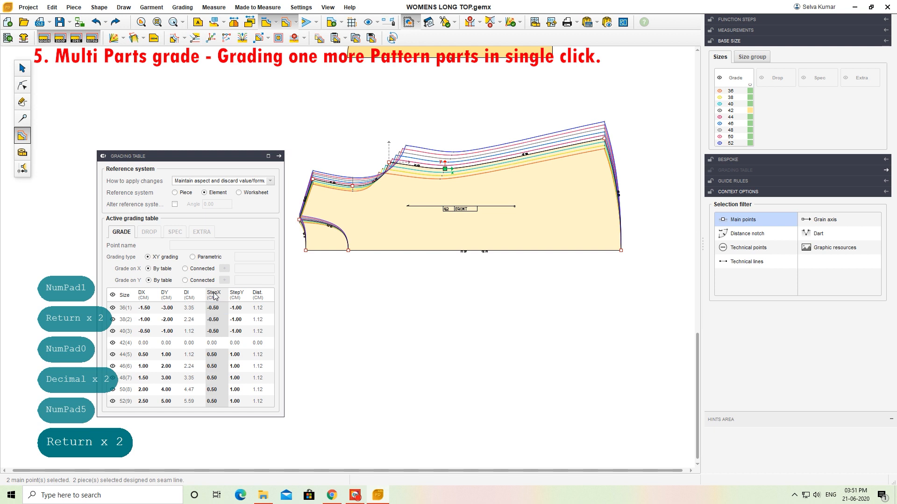
- Set a 2 cm X step for the side-hem and centre-hem points of both overlaid pieces
{"action": "left_click_drag", "start_coordinate": [594, 114], "coordinate": [646, 298]}
{"action": "left_click", "coordinate": [210, 295]}
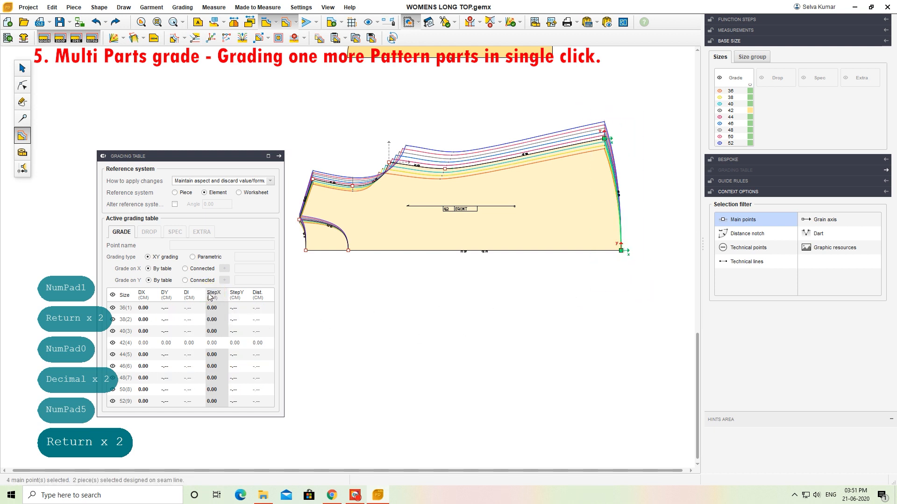
{"action": "type", "text": "2"}
{"action": "key", "text": "Return"}
{"action": "key", "text": "Return"}
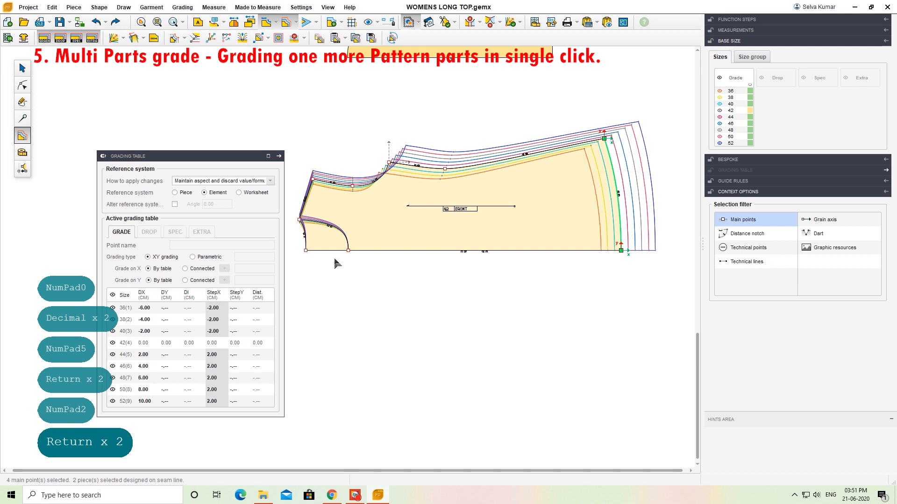
- Set a 0.5 cm X step for the FRONT piece's centre-front neck point and dock the grading table
{"action": "left_click_drag", "start_coordinate": [338, 247], "coordinate": [354, 262]}
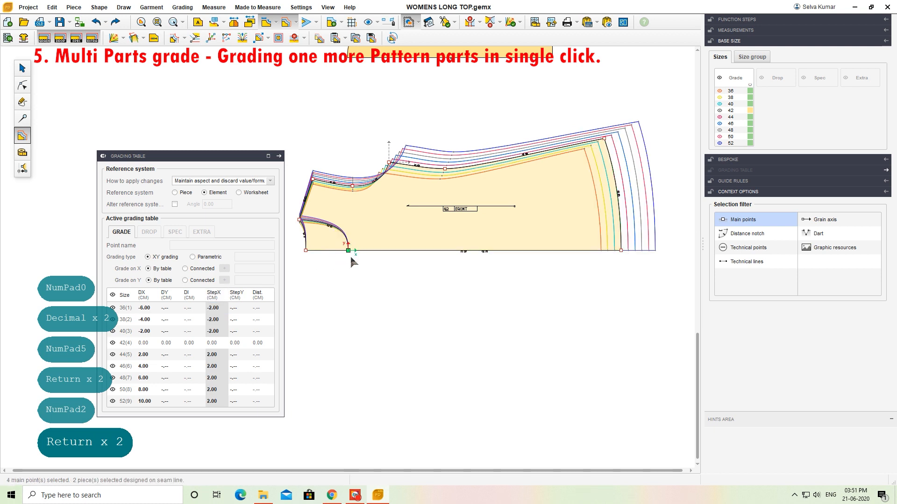
{"action": "left_click", "coordinate": [212, 299]}
{"action": "type", "text": "0.5"}
{"action": "key", "text": "Return"}
{"action": "key", "text": "Return"}
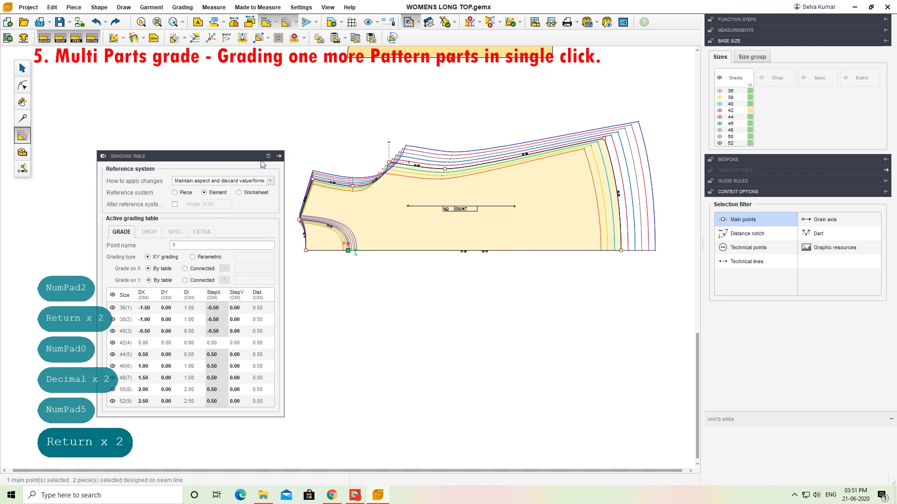
{"action": "left_click", "coordinate": [279, 156]}
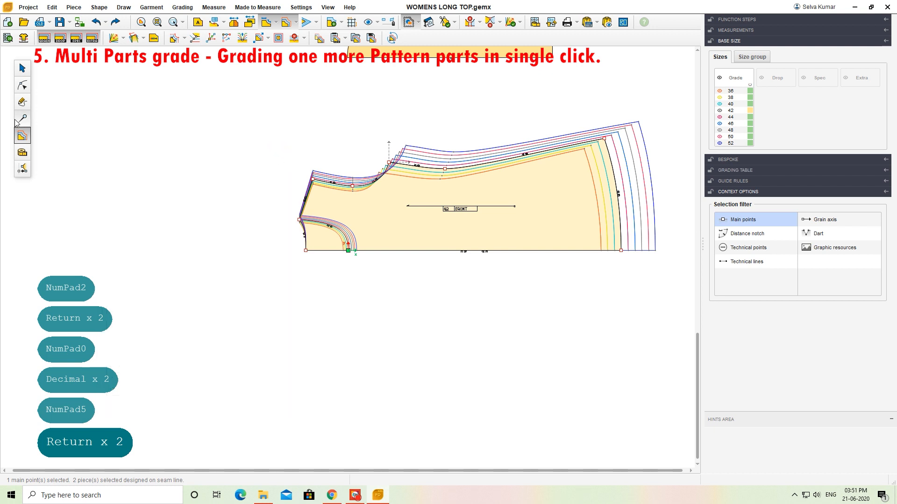
- Separate the overlaid pieces, placing the BACK piece below the FRONT piece
{"action": "left_click", "coordinate": [21, 68]}
{"action": "left_click_drag", "start_coordinate": [425, 231], "coordinate": [390, 341]}
{"action": "left_click_drag", "start_coordinate": [383, 272], "coordinate": [376, 156]}
{"action": "left_click_drag", "start_coordinate": [388, 316], "coordinate": [372, 344]}
{"action": "left_click_drag", "start_coordinate": [400, 216], "coordinate": [369, 216]}
{"action": "left_click_drag", "start_coordinate": [384, 314], "coordinate": [377, 306]}
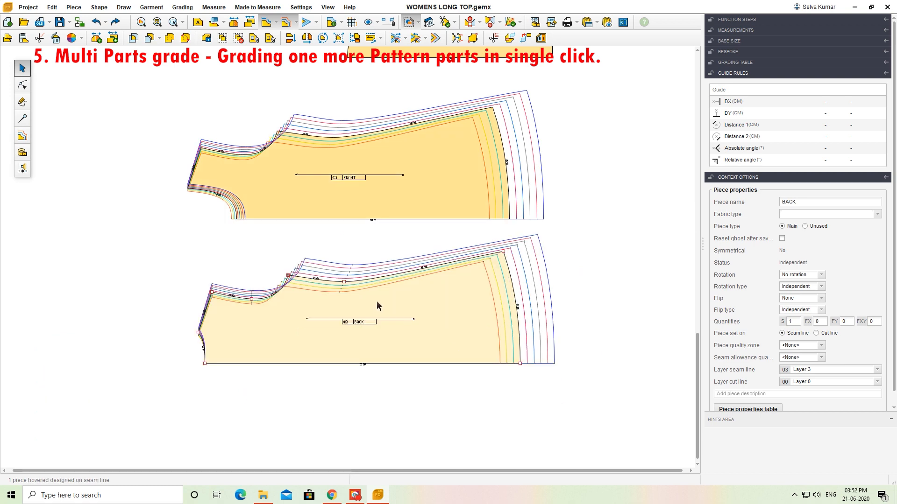
- Shift the FRONT and BACK pieces slightly upward so that both graded nests sit fully in view
{"action": "key", "text": "F4"}
{"action": "key", "text": "F5"}
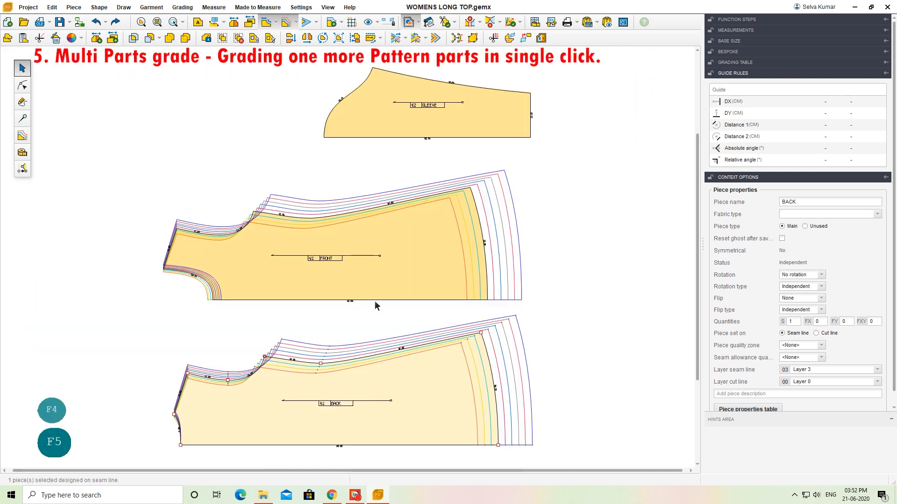
{"action": "scroll", "coordinate": [372, 333], "scroll_direction": "up", "scroll_amount": 2}
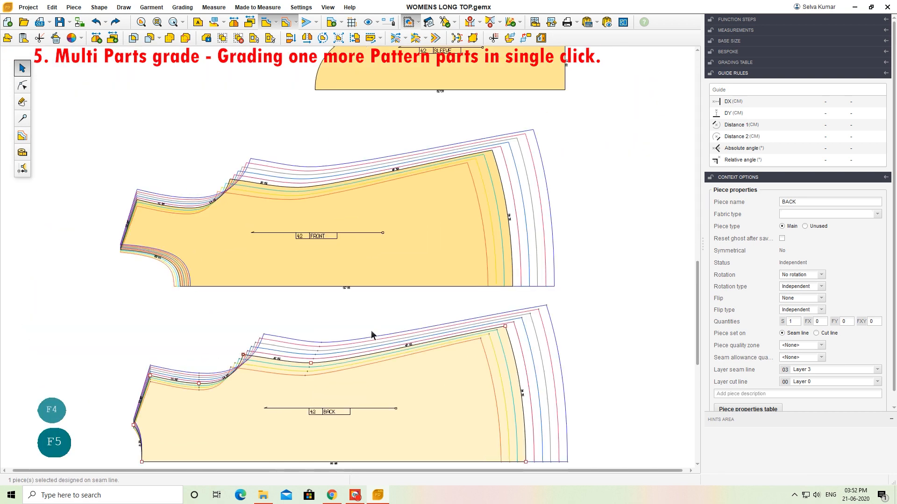
{"action": "left_click_drag", "start_coordinate": [388, 266], "coordinate": [389, 245]}
{"action": "left_click", "coordinate": [399, 364]}
{"action": "left_click_drag", "start_coordinate": [399, 364], "coordinate": [392, 322]}
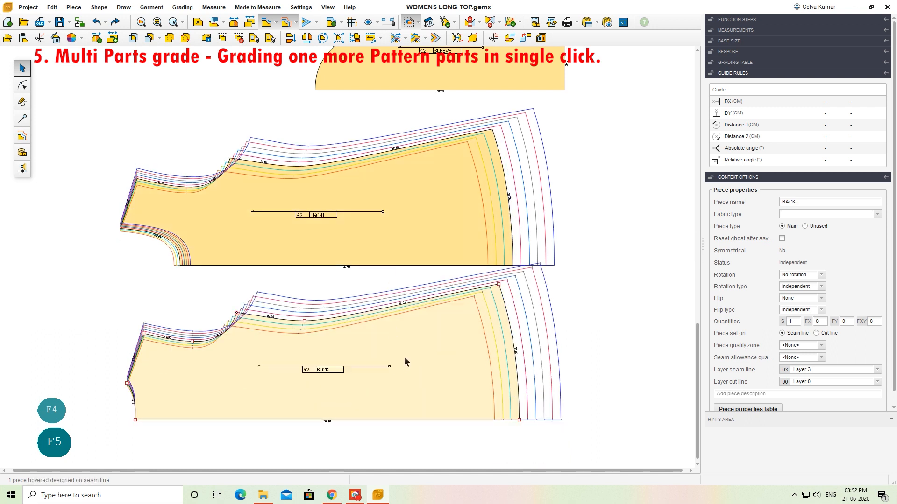
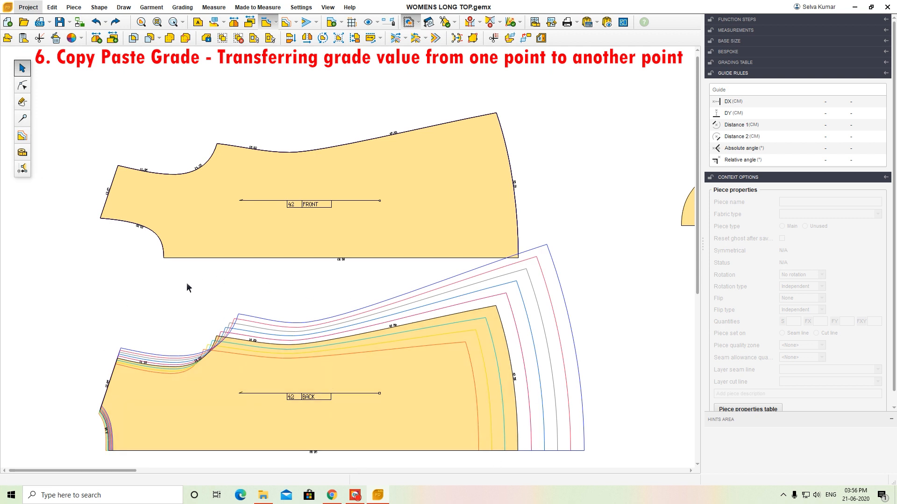
- Copy the point grading of the BACK piece's shoulder-neck point
{"action": "left_click", "coordinate": [21, 135]}
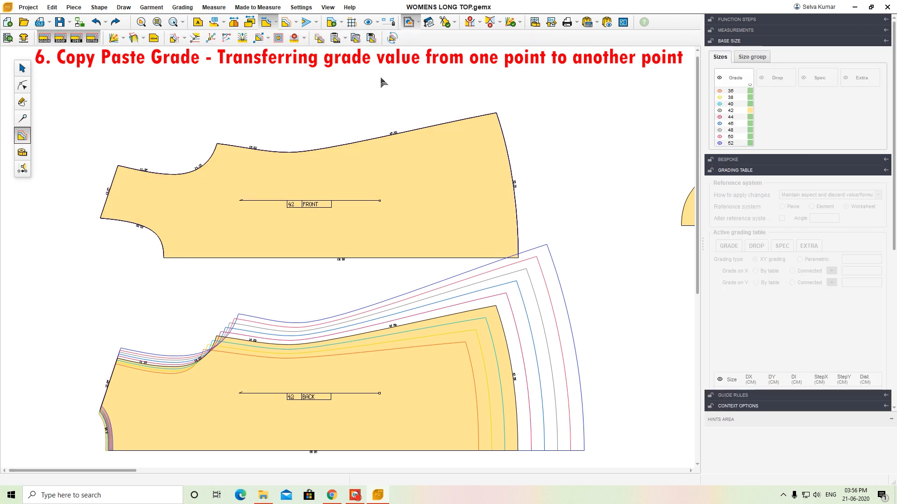
{"action": "left_click", "coordinate": [333, 39]}
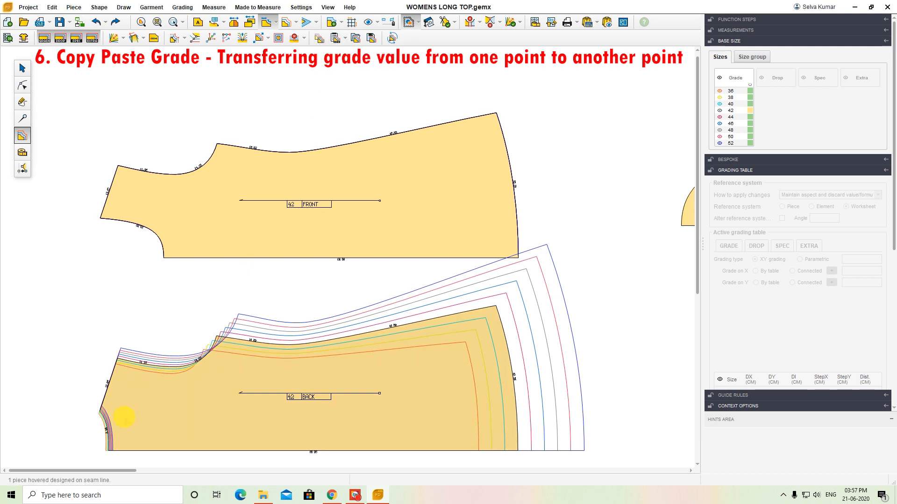
{"action": "left_click", "coordinate": [94, 409]}
{"action": "left_click", "coordinate": [99, 410]}
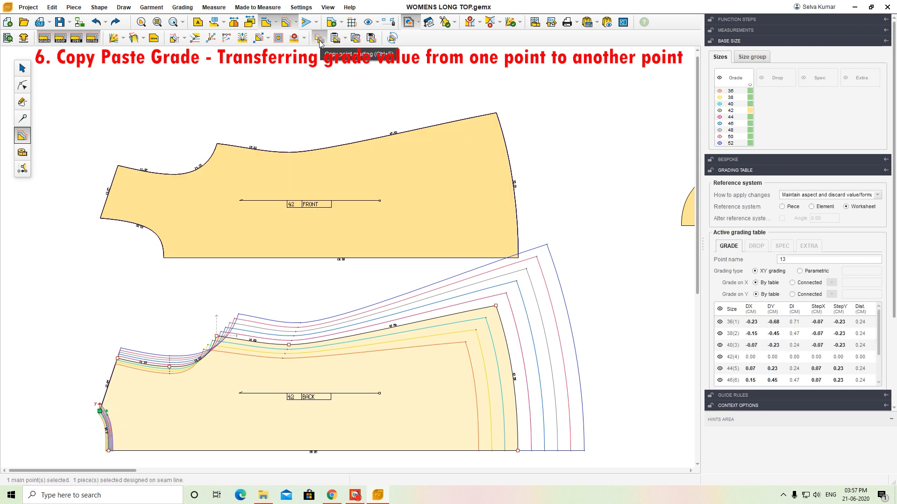
{"action": "left_click", "coordinate": [320, 41]}
- Paste the copied grading onto the FRONT piece's shoulder-neck point using Paste Special in the XY direction
{"action": "left_click", "coordinate": [187, 232]}
{"action": "left_click_drag", "start_coordinate": [79, 205], "coordinate": [123, 232]}
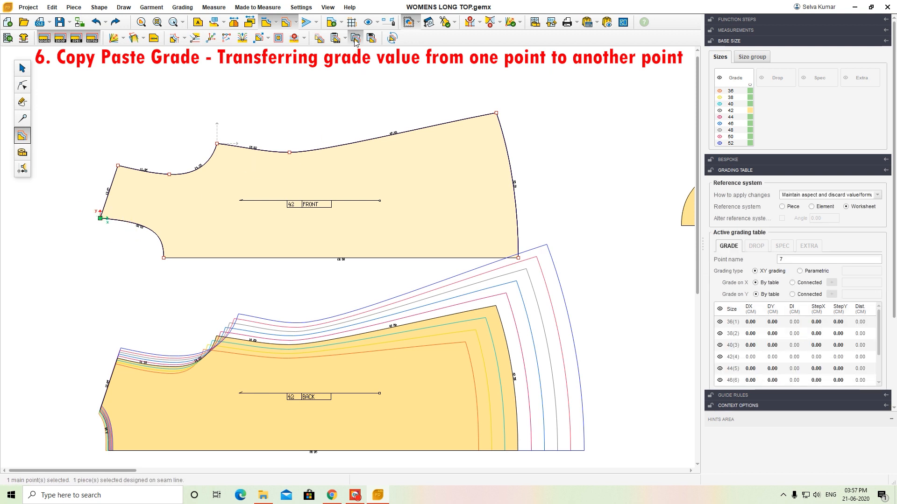
{"action": "left_click", "coordinate": [335, 40]}
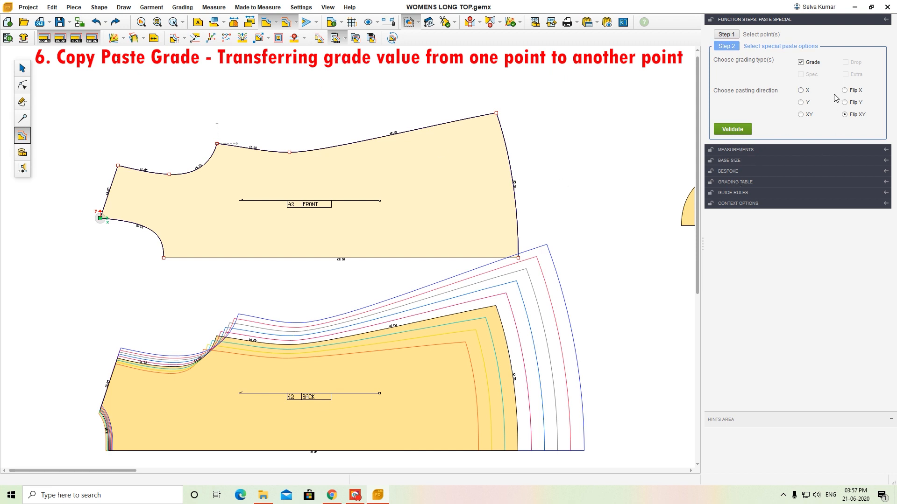
{"action": "left_click", "coordinate": [801, 116]}
{"action": "left_click", "coordinate": [733, 129]}
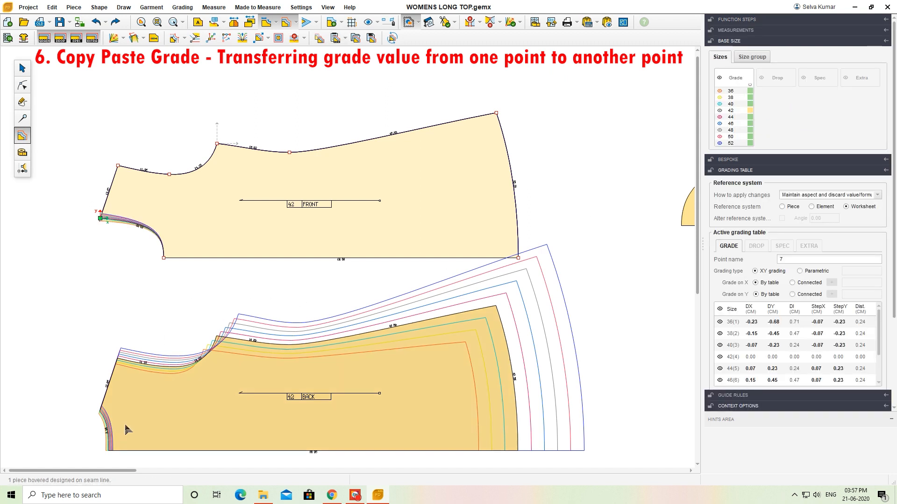
- Copy the point grading of the BACK piece's shoulder-tip point
{"action": "left_click", "coordinate": [100, 216]}
{"action": "scroll", "coordinate": [98, 219], "scroll_direction": "up", "scroll_amount": 4}
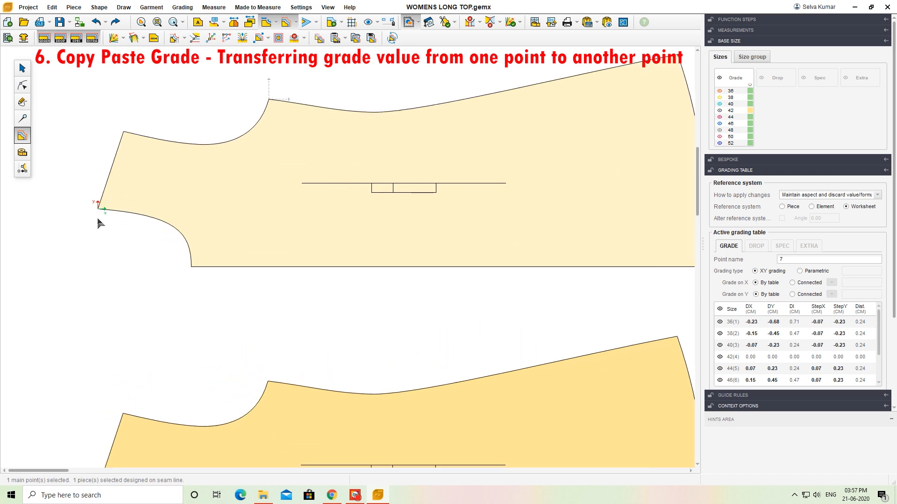
{"action": "scroll", "coordinate": [97, 220], "scroll_direction": "down", "scroll_amount": 5}
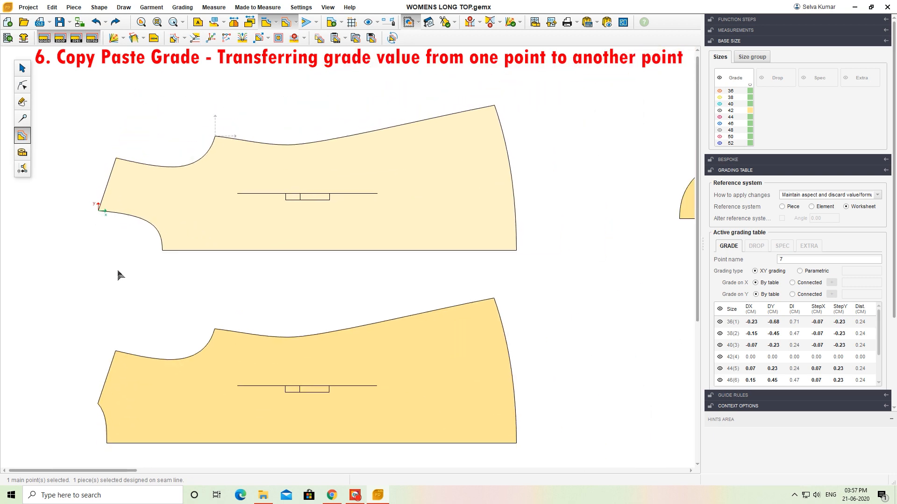
{"action": "left_click", "coordinate": [133, 390]}
{"action": "left_click", "coordinate": [115, 350]}
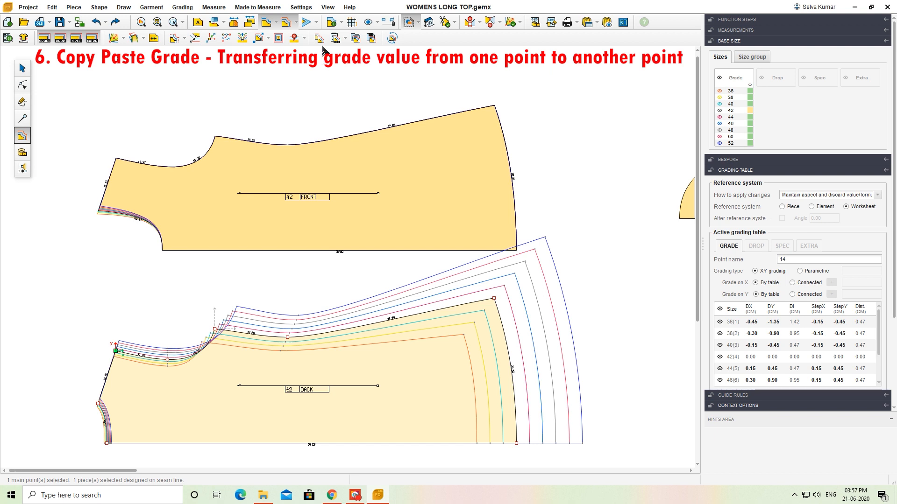
- Paste the copied grading onto the FRONT piece's shoulder-tip point in the XY direction
{"action": "left_click", "coordinate": [159, 161]}
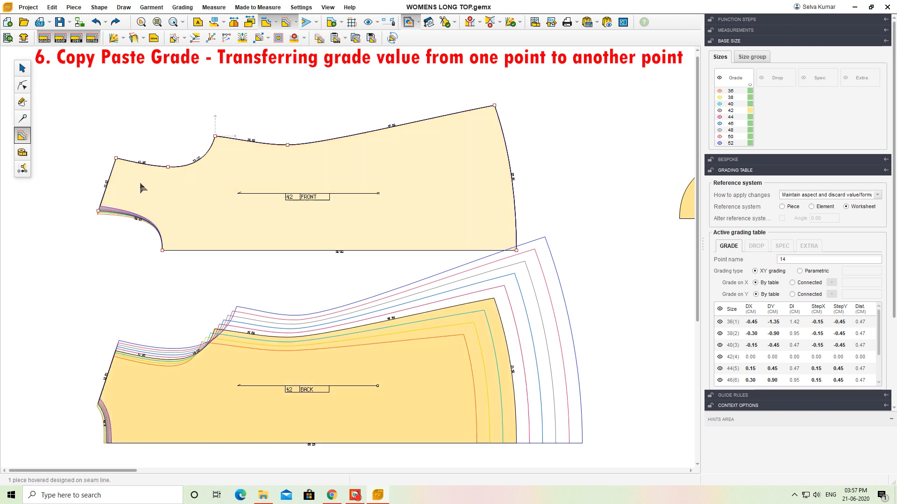
{"action": "left_click_drag", "start_coordinate": [100, 143], "coordinate": [140, 171]}
{"action": "left_click", "coordinate": [335, 38]}
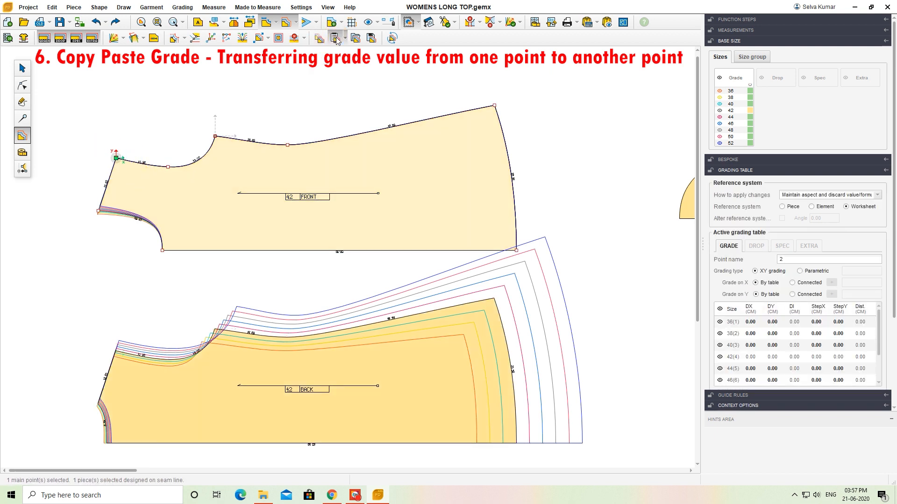
{"action": "left_click", "coordinate": [801, 115]}
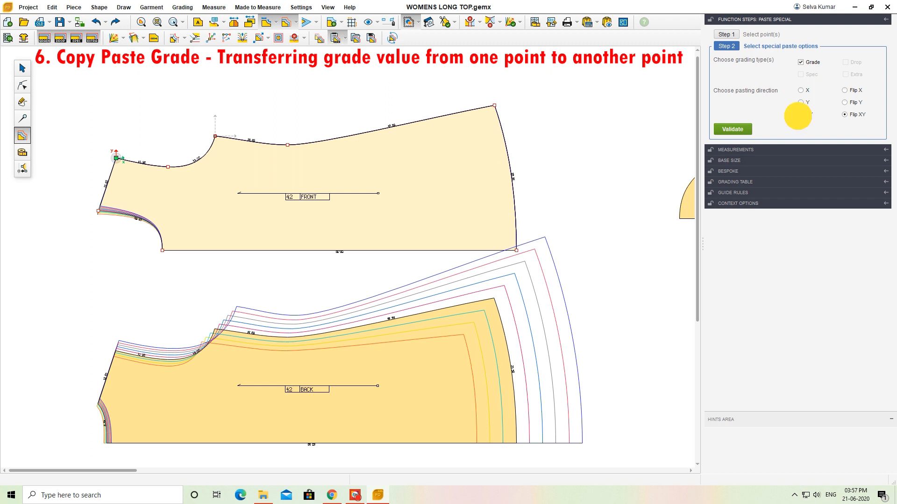
{"action": "left_click", "coordinate": [740, 129]}
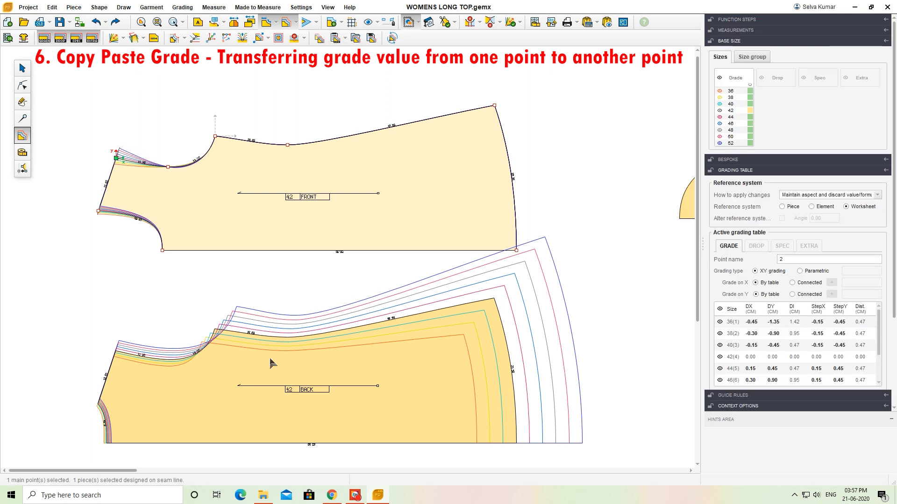
- Copy the grading of the BACK piece's mid-armhole point to the matching FRONT point in the XY direction
{"action": "left_click", "coordinate": [194, 386]}
{"action": "left_click", "coordinate": [167, 359]}
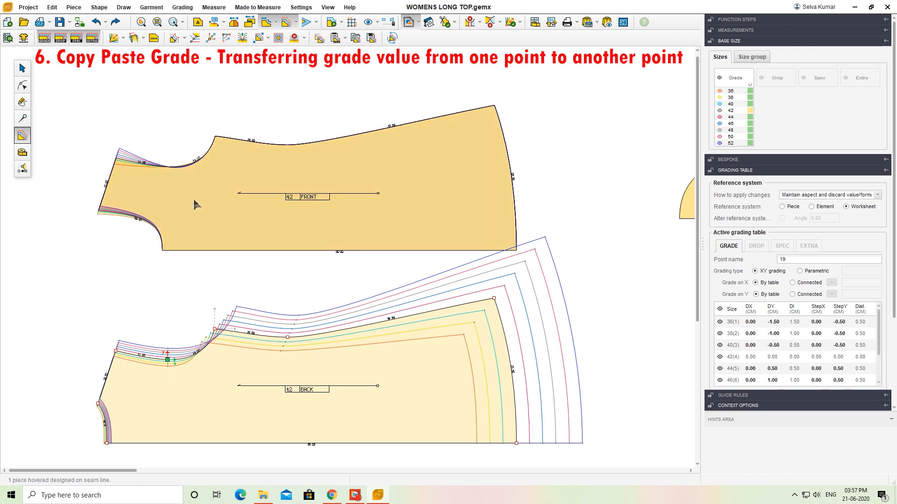
{"action": "left_click", "coordinate": [176, 194]}
{"action": "left_click", "coordinate": [168, 167]}
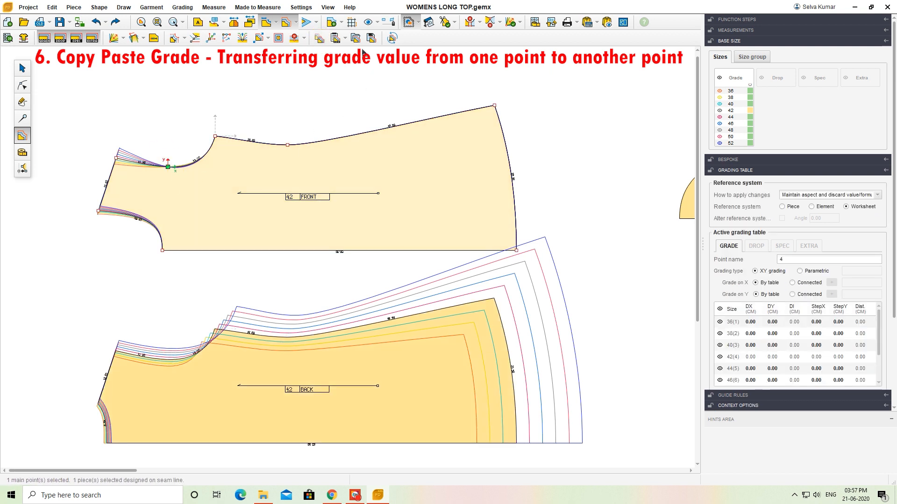
{"action": "left_click", "coordinate": [335, 39]}
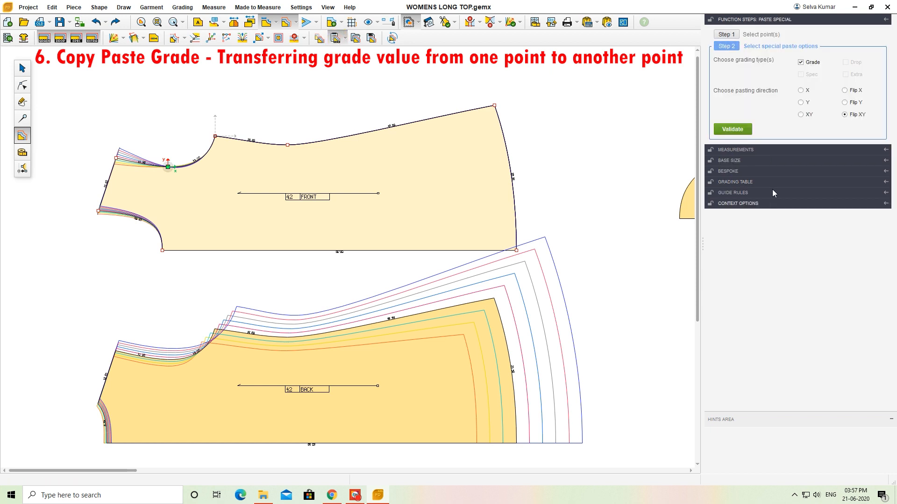
{"action": "left_click", "coordinate": [802, 113]}
{"action": "left_click", "coordinate": [724, 128]}
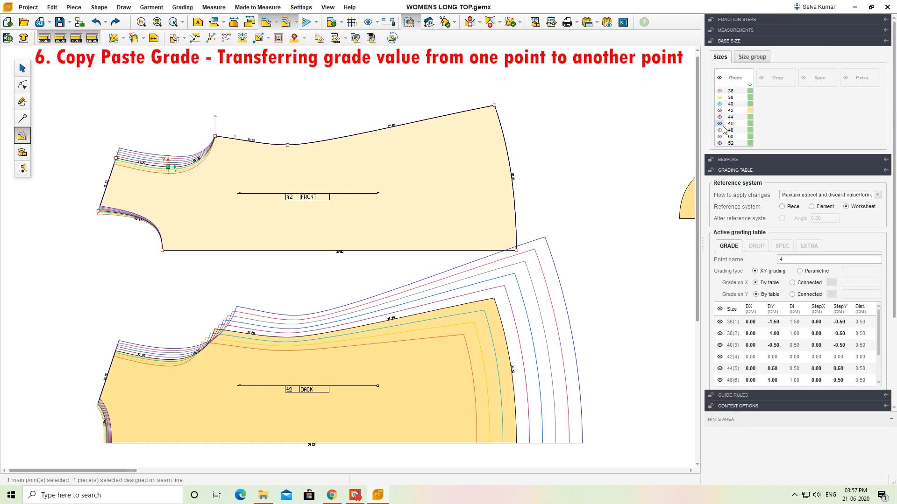
- Copy the grading of the BACK piece's underarm point to the FRONT piece's underarm point in the XY direction
{"action": "left_click", "coordinate": [240, 370]}
{"action": "left_click", "coordinate": [214, 329]}
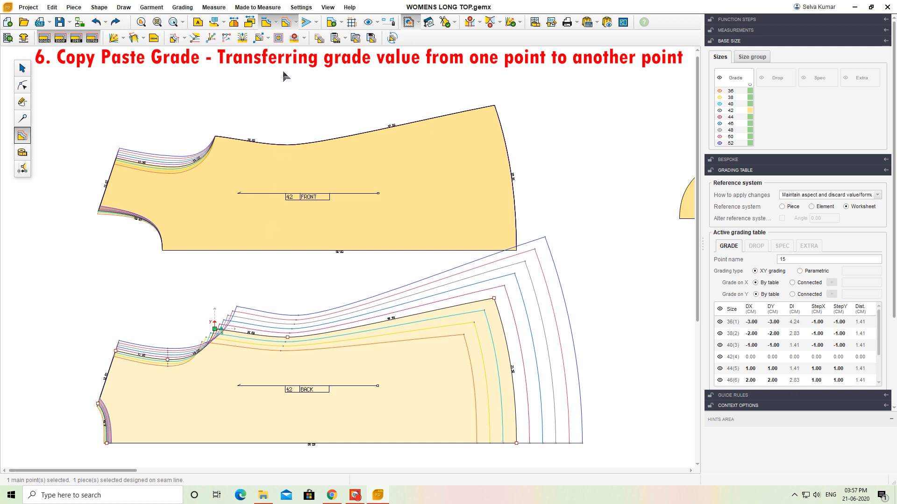
{"action": "left_click", "coordinate": [319, 38]}
{"action": "left_click", "coordinate": [252, 163]}
{"action": "left_click", "coordinate": [215, 136]}
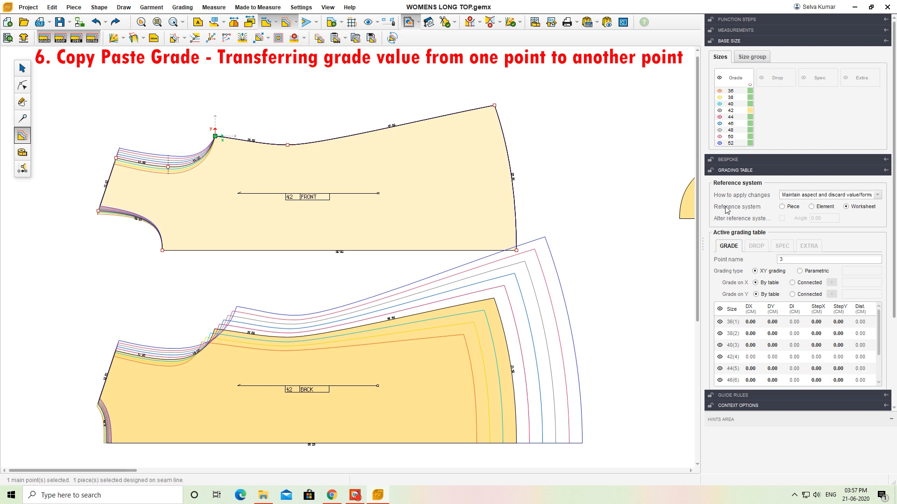
{"action": "left_click", "coordinate": [335, 39]}
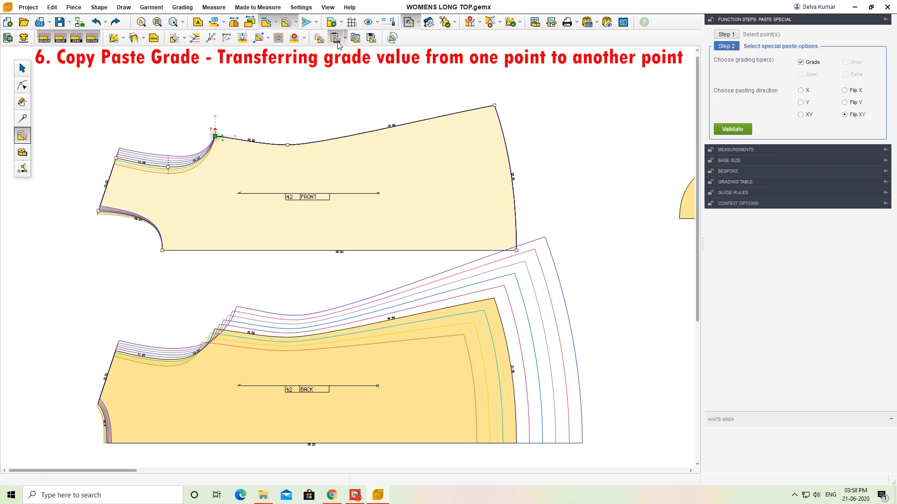
{"action": "left_click", "coordinate": [801, 115]}
{"action": "left_click", "coordinate": [734, 130]}
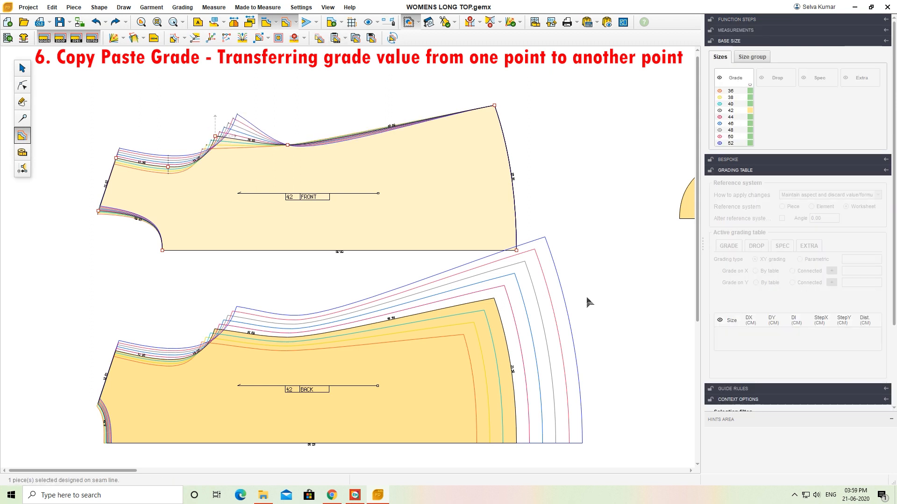
- Copy the grading of the BACK piece's waist, side-hem and centre-hem points together
{"action": "key", "text": "F10"}
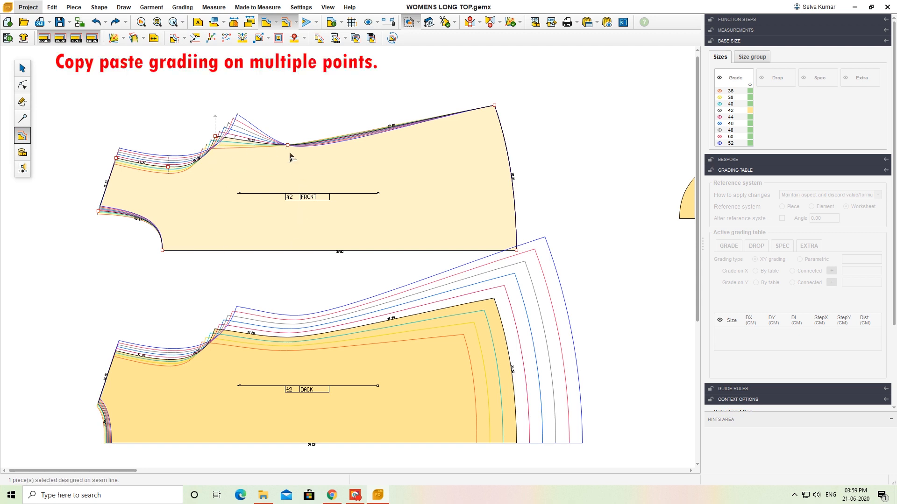
{"action": "left_click", "coordinate": [298, 354]}
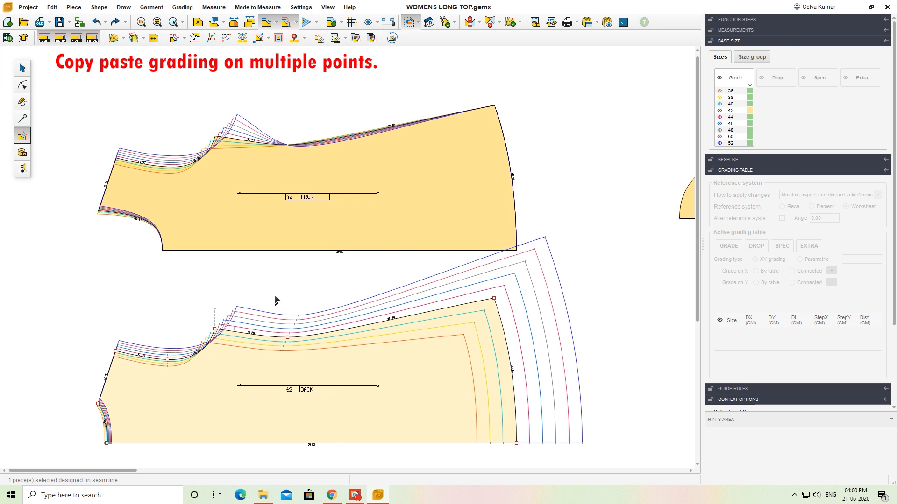
{"action": "left_click_drag", "start_coordinate": [273, 288], "coordinate": [532, 444]}
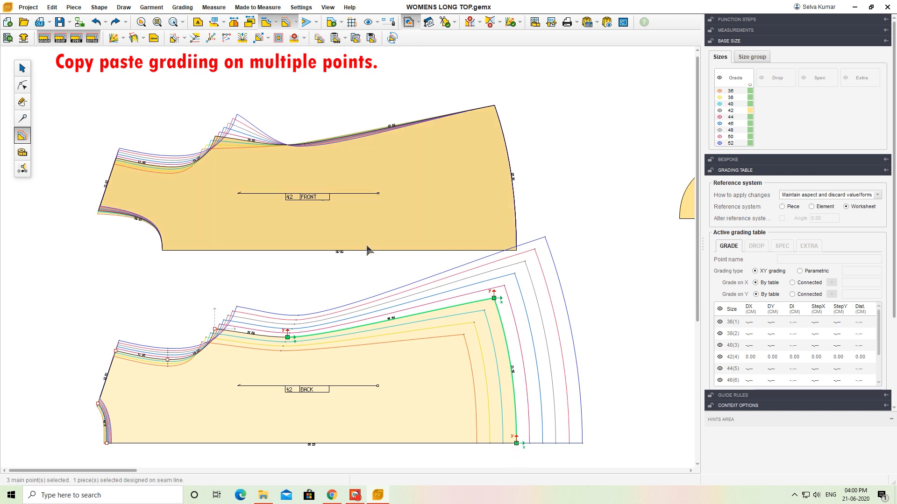
{"action": "left_click", "coordinate": [319, 40]}
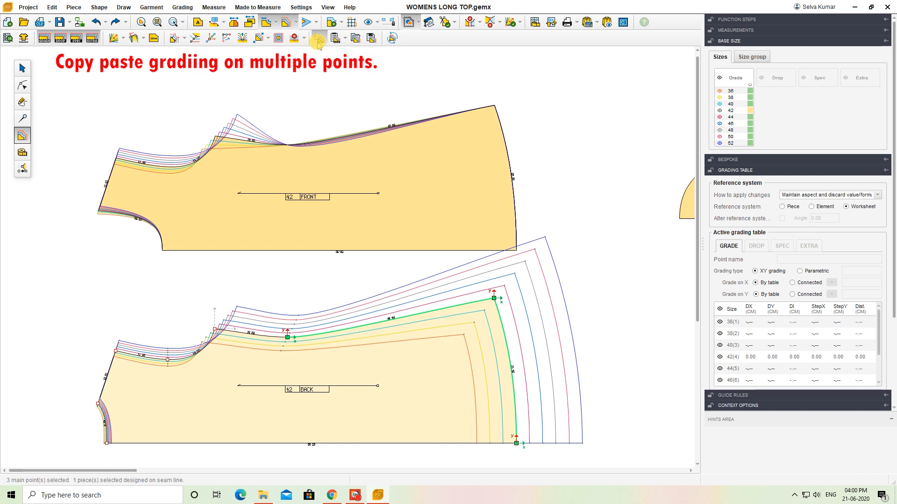
- Paste the copied grading onto the FRONT piece's waist, side-hem and centre-hem points in the XY direction
{"action": "left_click_drag", "start_coordinate": [274, 98], "coordinate": [529, 252]}
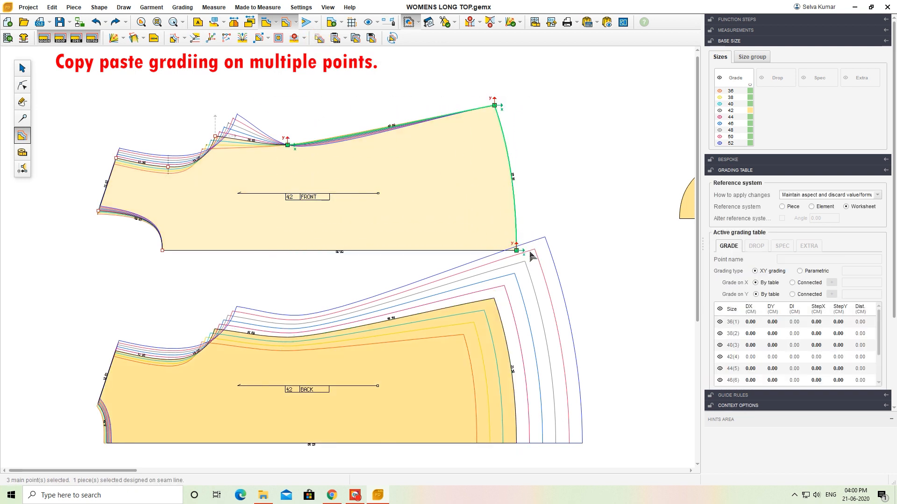
{"action": "left_click", "coordinate": [336, 38]}
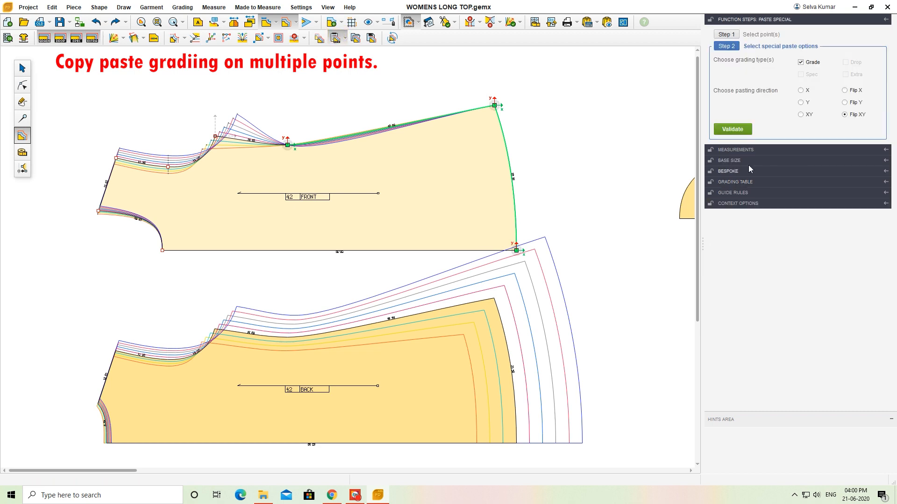
{"action": "left_click", "coordinate": [800, 115]}
{"action": "left_click", "coordinate": [733, 130]}
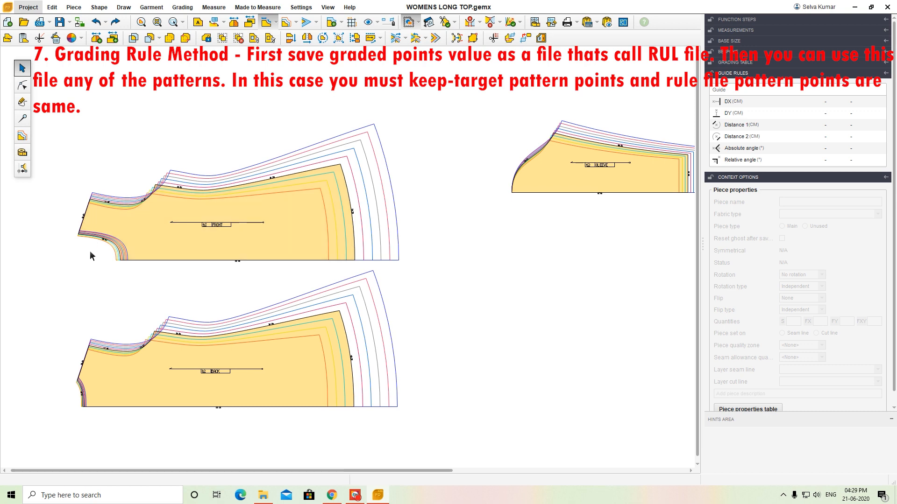
- Shift the FRONT and BACK pieces slightly upward on the worksheet
{"action": "scroll", "coordinate": [81, 247], "scroll_direction": "up", "scroll_amount": 1}
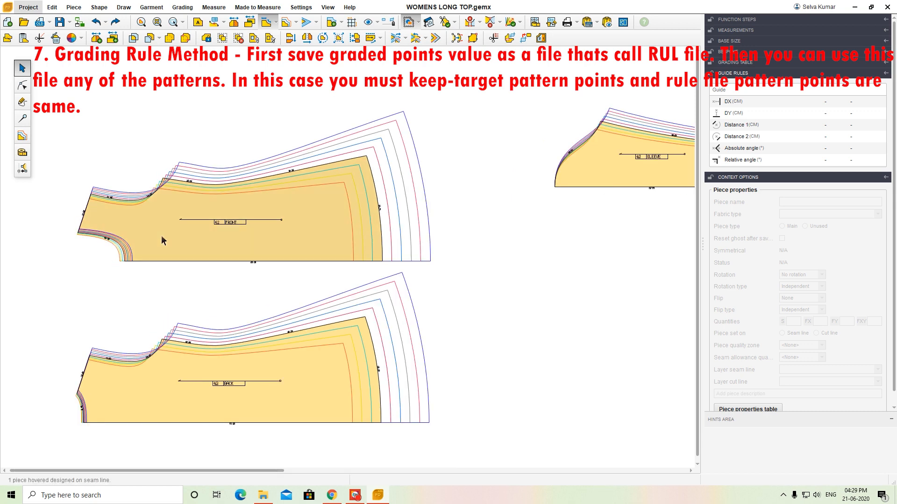
{"action": "left_click_drag", "start_coordinate": [161, 235], "coordinate": [176, 223]}
{"action": "left_click_drag", "start_coordinate": [241, 387], "coordinate": [248, 372]}
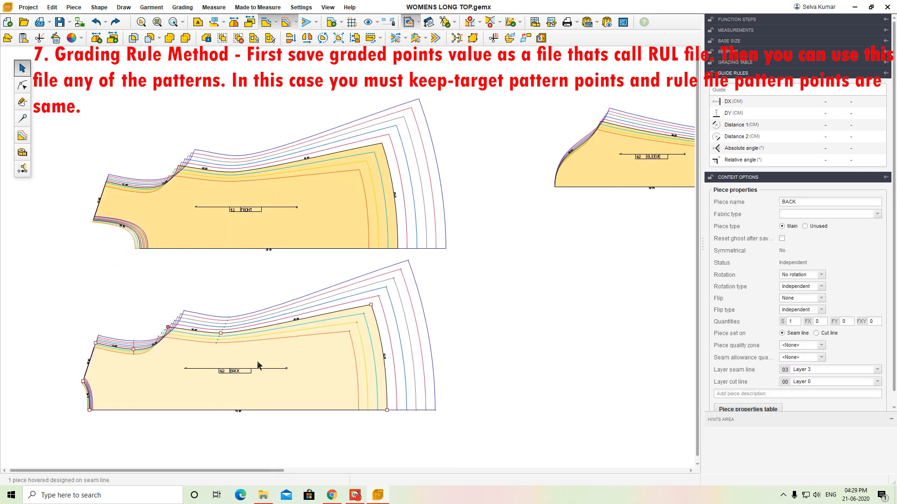
- Duplicate the graded FRONT piece and move the original away to the empty area beneath the sleeve
{"action": "left_click", "coordinate": [336, 225]}
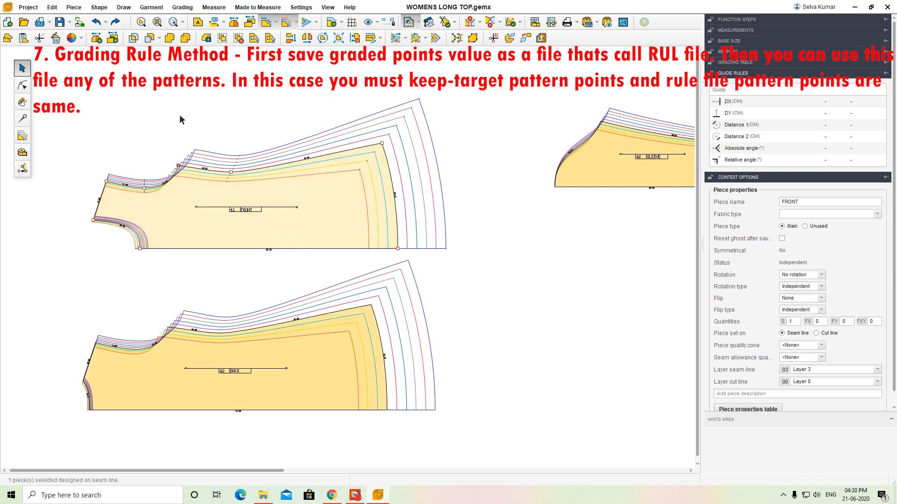
{"action": "left_click", "coordinate": [9, 40]}
{"action": "left_click", "coordinate": [24, 39]}
{"action": "left_click_drag", "start_coordinate": [243, 209], "coordinate": [663, 358]}
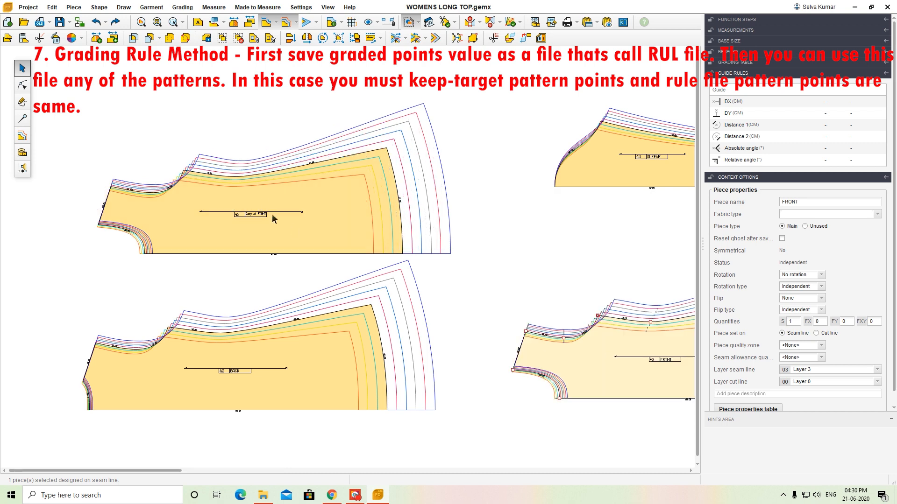
- Clear the grading from all points of the Copy of FRONT piece
{"action": "left_click", "coordinate": [269, 201]}
{"action": "left_click", "coordinate": [22, 135]}
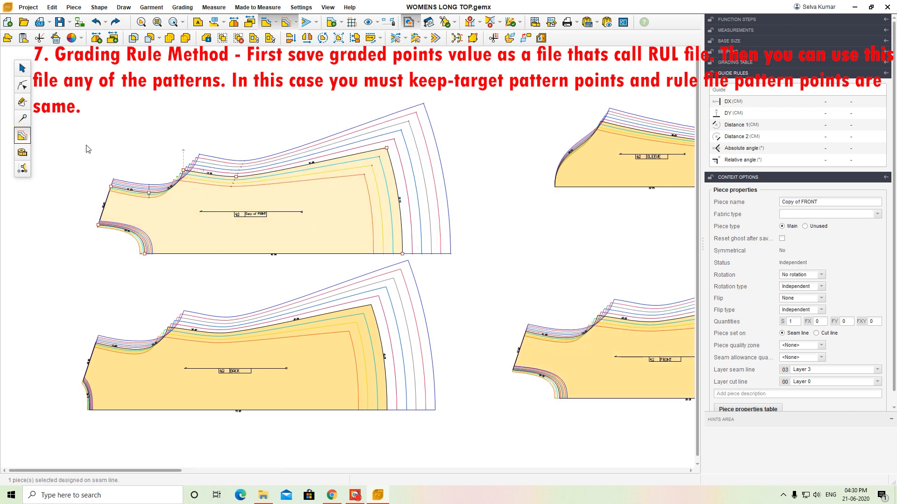
{"action": "left_click_drag", "start_coordinate": [75, 131], "coordinate": [425, 275]}
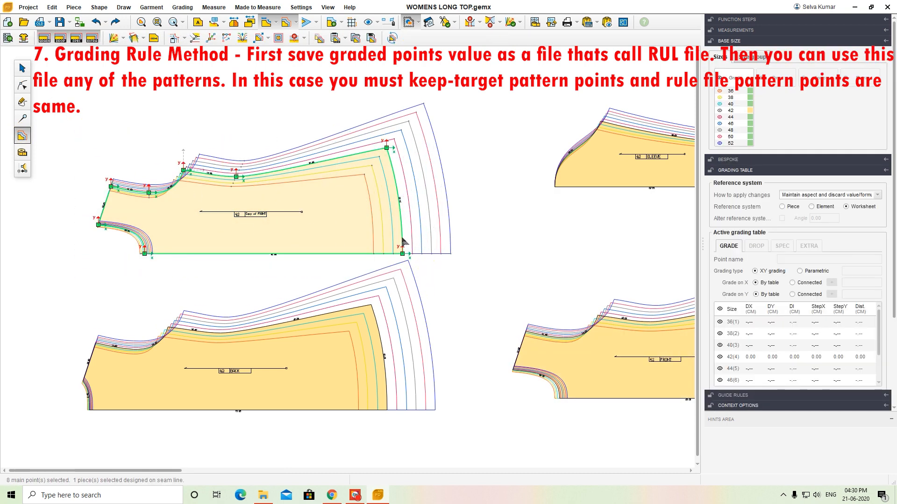
{"action": "left_click", "coordinate": [294, 38]}
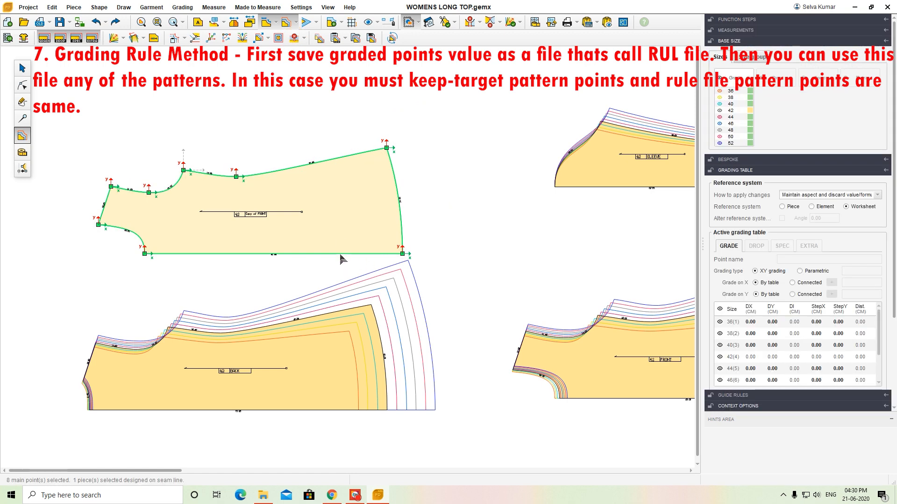
- Move the Copy of FRONT piece further up, away from the BACK piece
{"action": "left_click", "coordinate": [22, 69]}
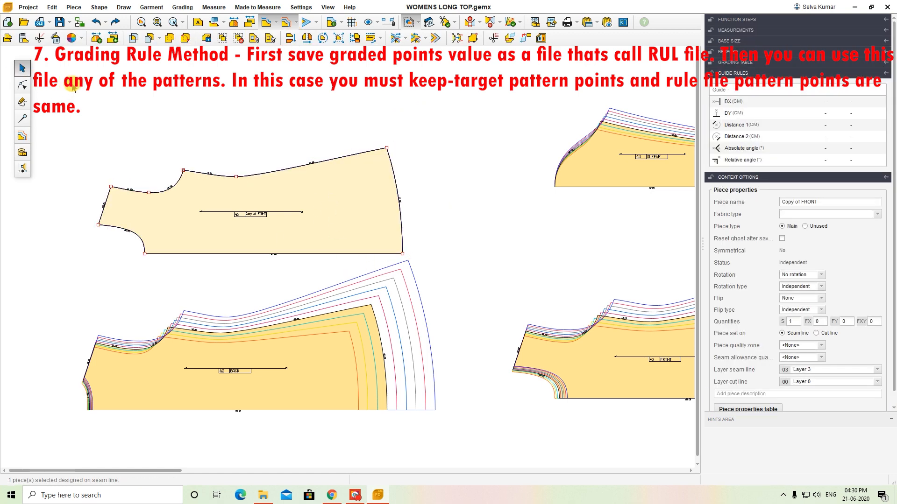
{"action": "left_click", "coordinate": [334, 242]}
{"action": "left_click", "coordinate": [229, 233]}
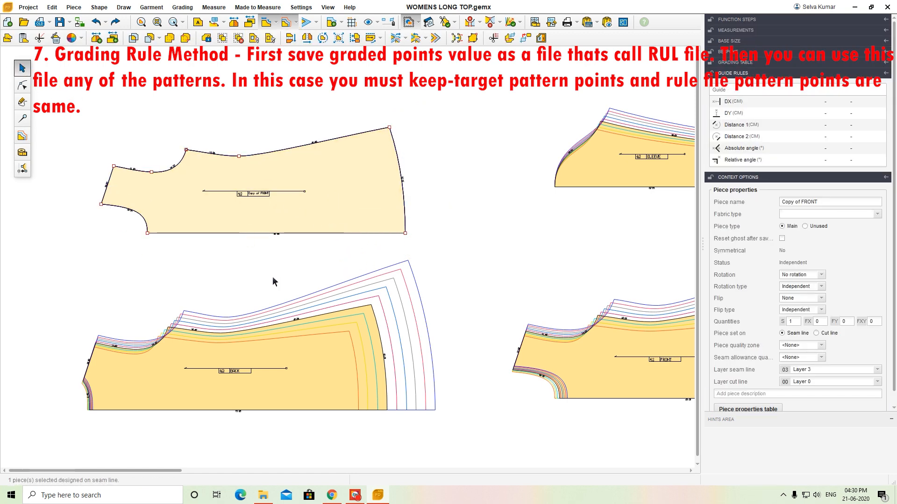
- Select seven of the BACK piece's main points for grading, leaving out the centre-neck point
{"action": "scroll", "coordinate": [255, 291], "scroll_direction": "up", "scroll_amount": 1}
{"action": "left_click", "coordinate": [294, 364]}
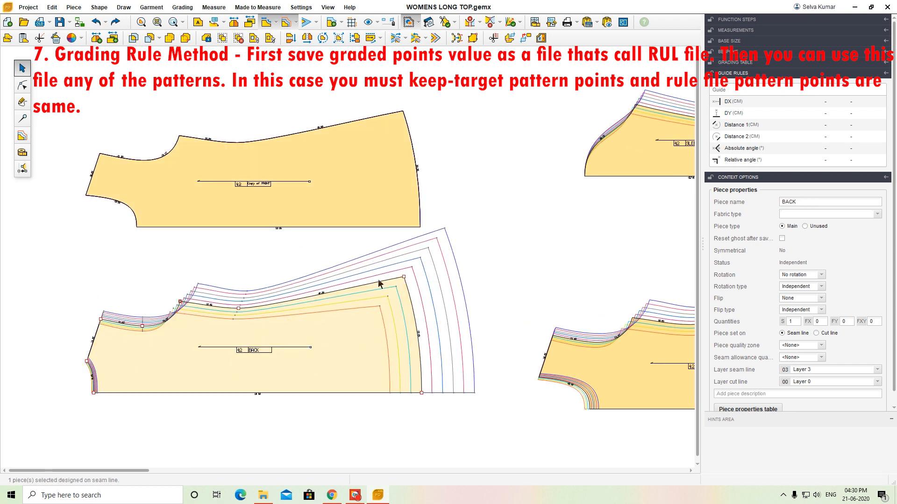
{"action": "scroll", "coordinate": [332, 357], "scroll_direction": "up", "scroll_amount": 2}
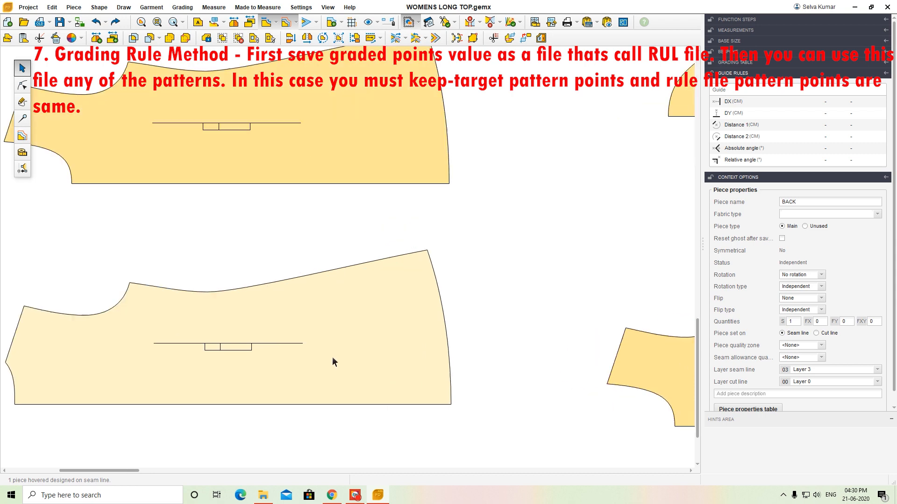
{"action": "scroll", "coordinate": [335, 354], "scroll_direction": "down", "scroll_amount": 3}
{"action": "scroll", "coordinate": [226, 359], "scroll_direction": "up", "scroll_amount": 2}
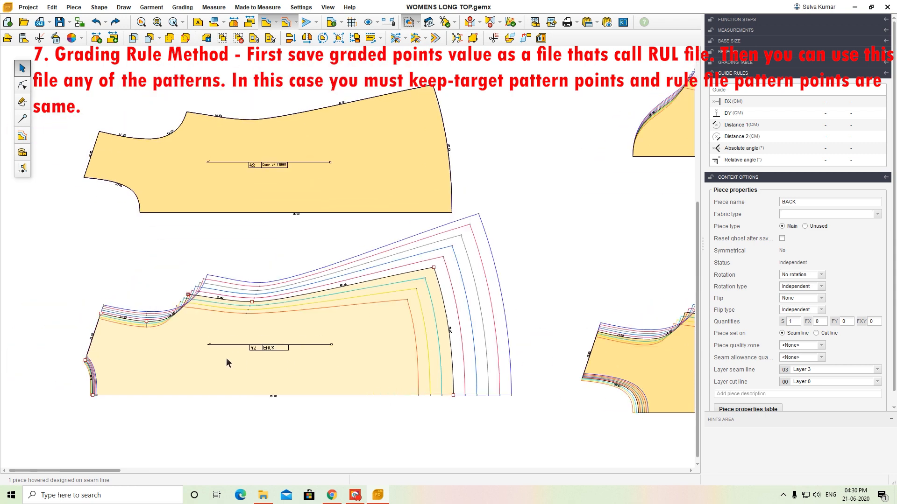
{"action": "left_click", "coordinate": [22, 136]}
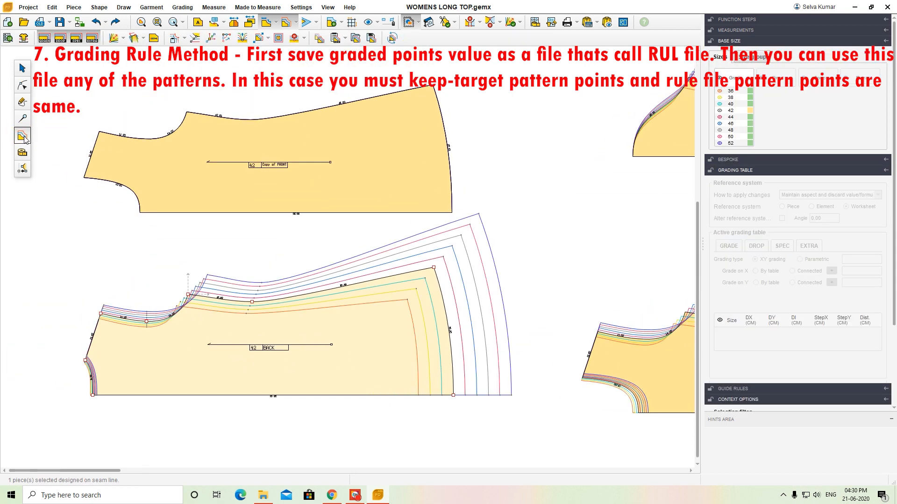
{"action": "mouse_move", "coordinate": [69, 268]}
{"action": "left_mouse_down"}
{"action": "mouse_move", "coordinate": [246, 359]}
{"action": "mouse_move", "coordinate": [403, 367]}
{"action": "mouse_move", "coordinate": [444, 351]}
{"action": "mouse_move", "coordinate": [443, 369]}
{"action": "left_mouse_up"}
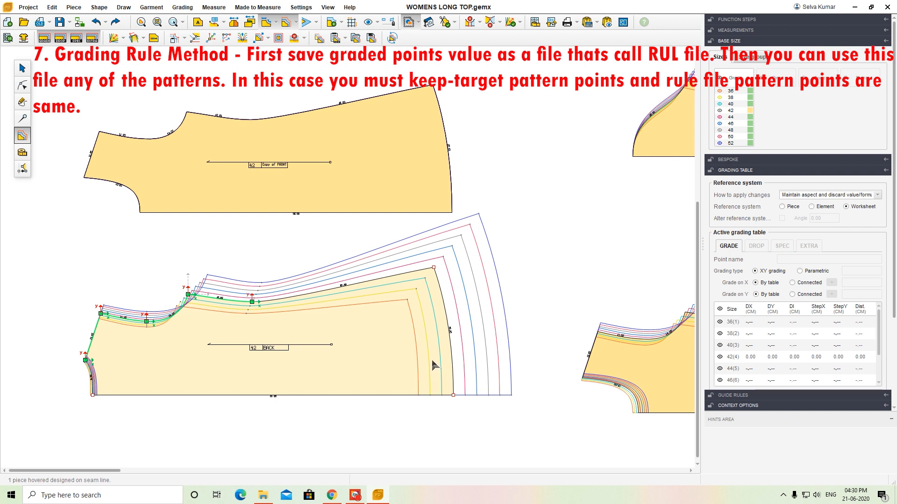
{"action": "left_click_drag", "start_coordinate": [429, 227], "coordinate": [453, 311], "text": "ctrl"}
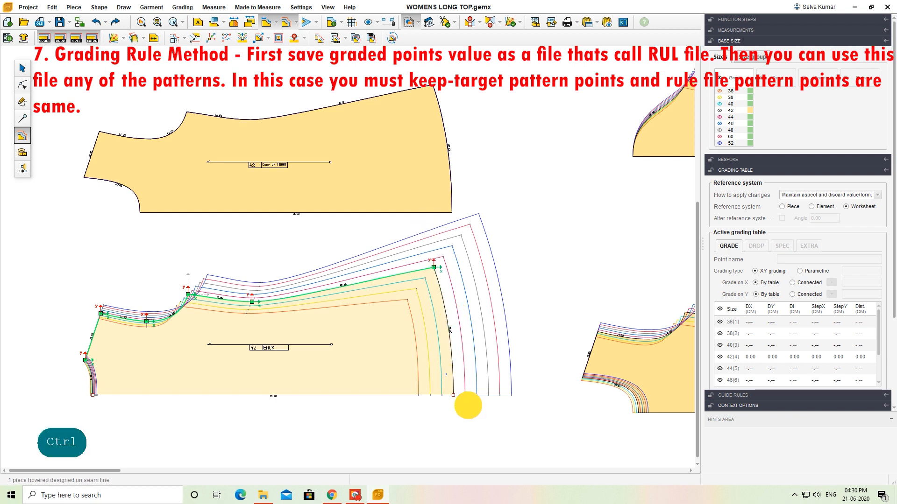
{"action": "left_click_drag", "start_coordinate": [468, 405], "coordinate": [446, 373], "text": "ctrl"}
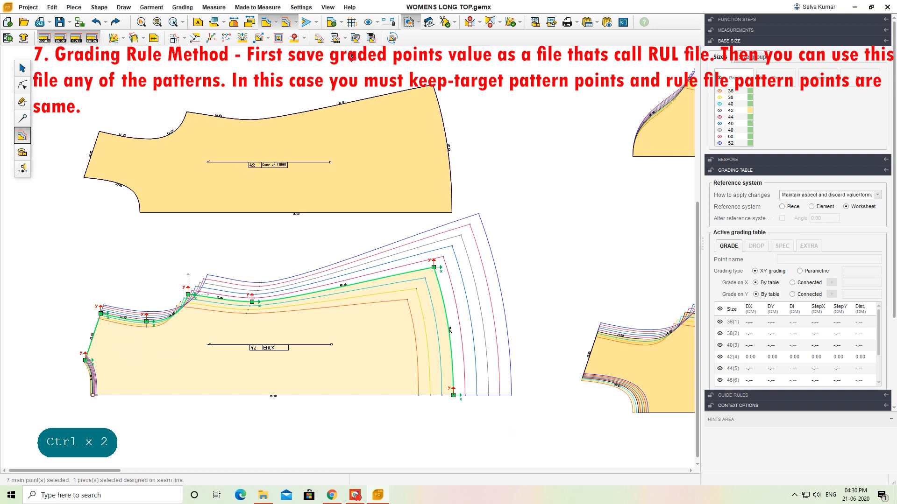
- Save the selected points' grading as a grading rule file named BACK on the Desktop
{"action": "left_click", "coordinate": [371, 40]}
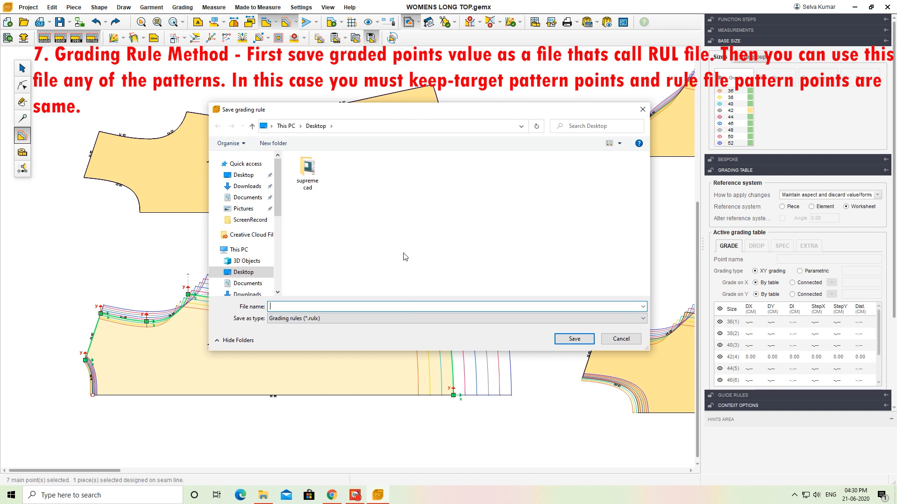
{"action": "type", "text": "BACK"}
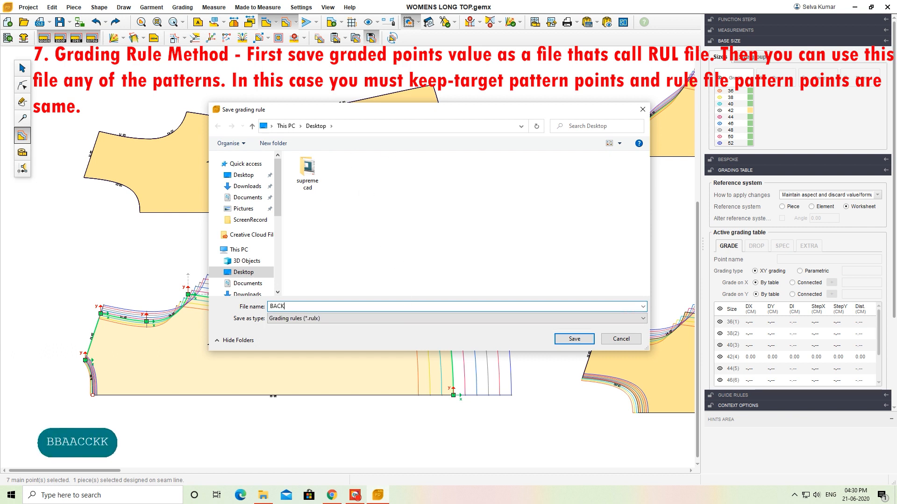
{"action": "left_click", "coordinate": [574, 339]}
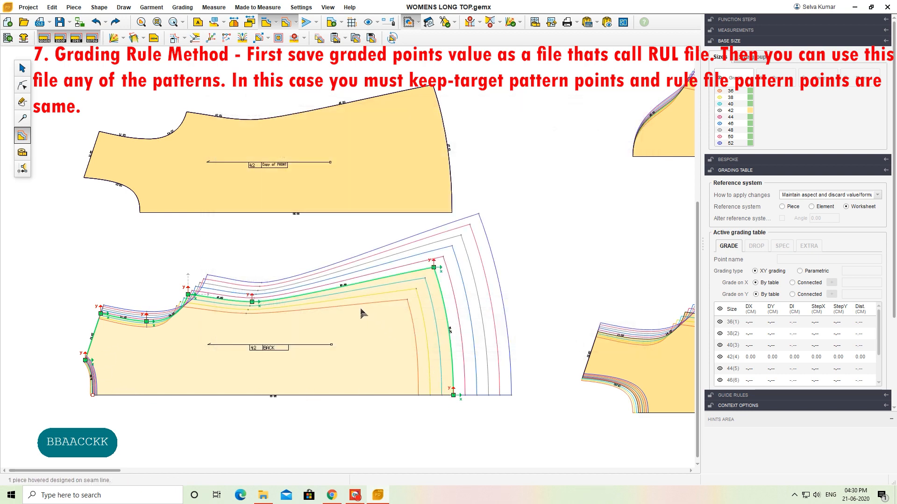
- Select the seven matching points on the Copy of FRONT piece, leaving out the centre-neck point
{"action": "left_click", "coordinate": [161, 169]}
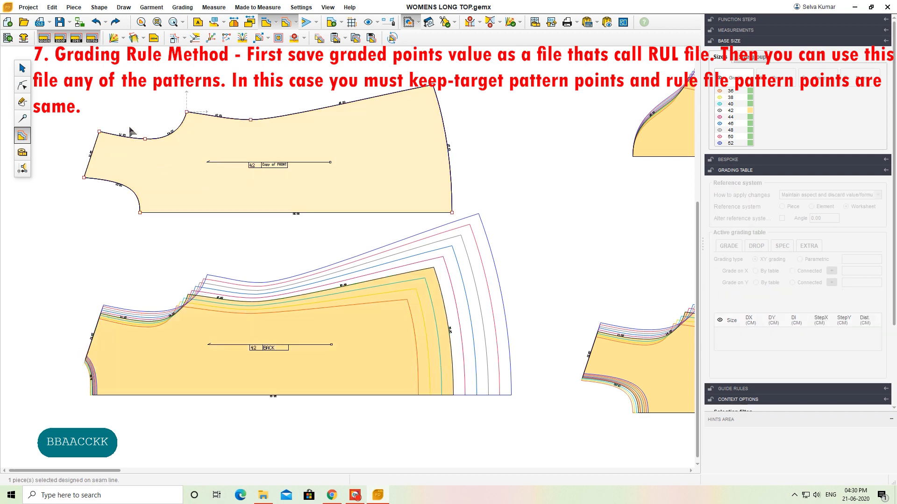
{"action": "scroll", "coordinate": [131, 132], "scroll_direction": "up", "scroll_amount": 1}
{"action": "left_click_drag", "start_coordinate": [55, 85], "coordinate": [352, 193]}
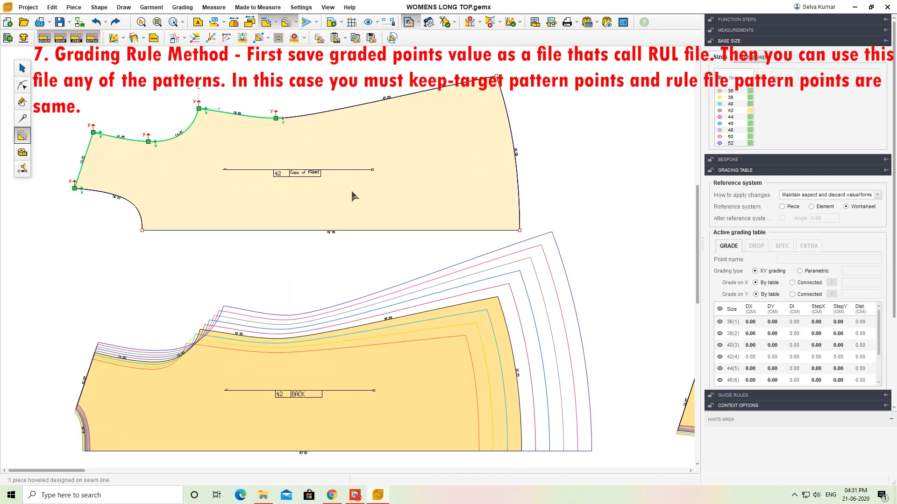
{"action": "left_click", "coordinate": [497, 76], "text": "ctrl"}
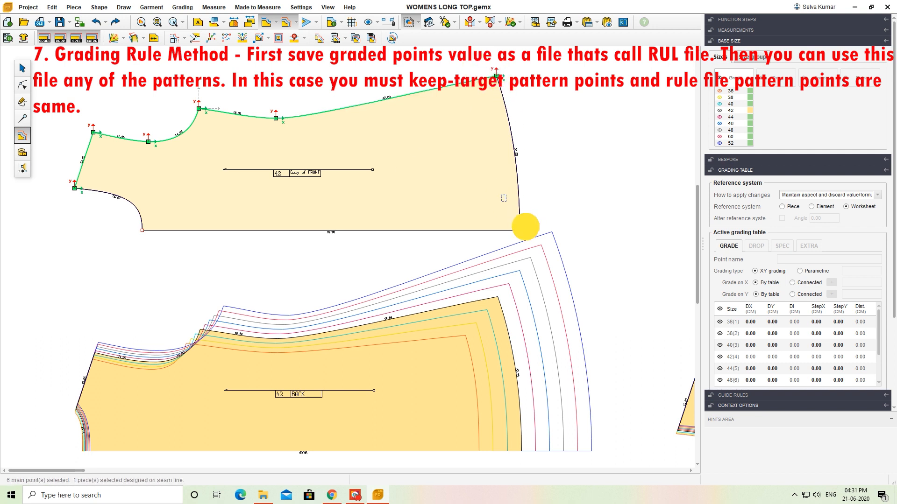
{"action": "left_click", "coordinate": [519, 230], "text": "ctrl"}
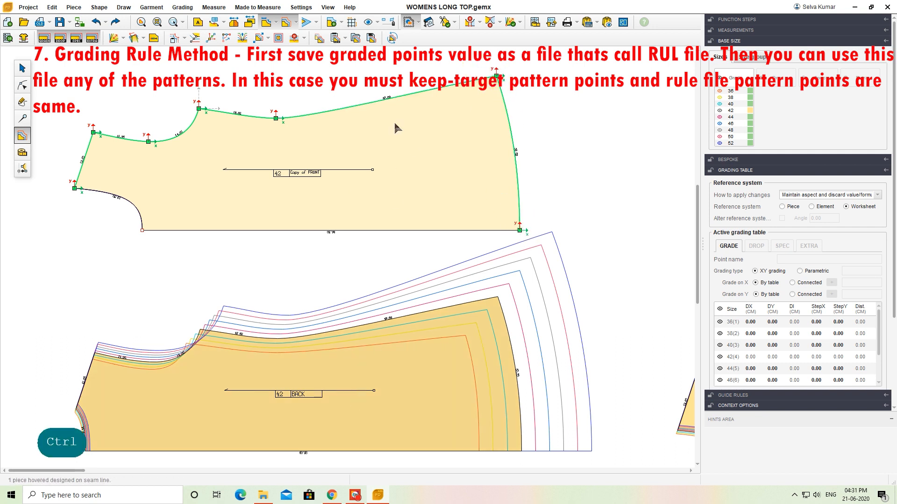
- Load the grading rule file BACK.rulx from the Desktop onto the selected Copy of FRONT points
{"action": "left_click", "coordinate": [356, 39]}
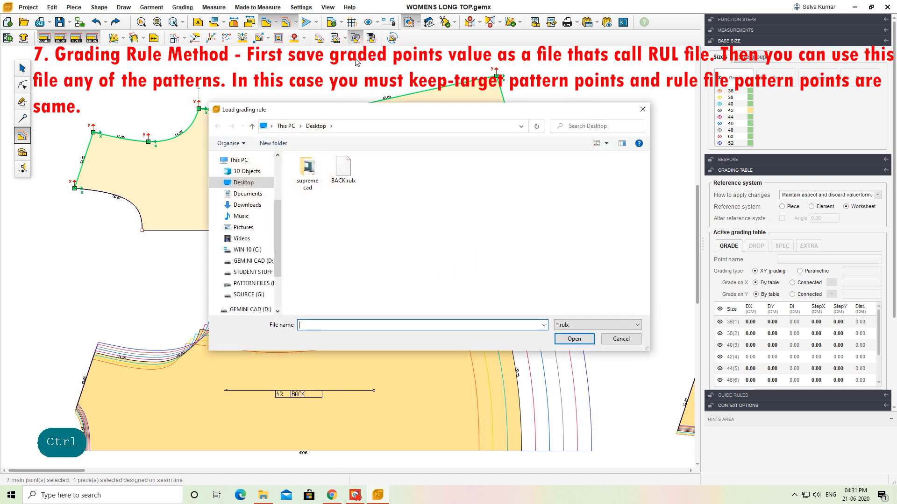
{"action": "left_click", "coordinate": [344, 173]}
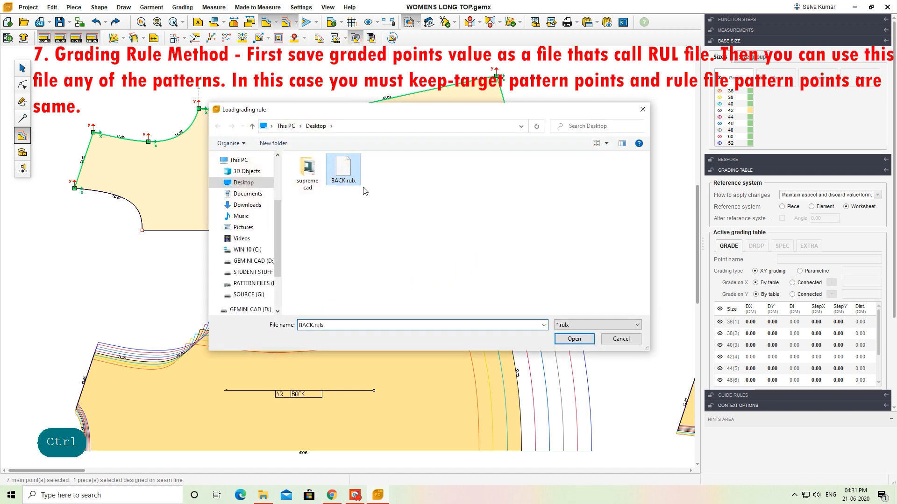
{"action": "left_click", "coordinate": [571, 340]}
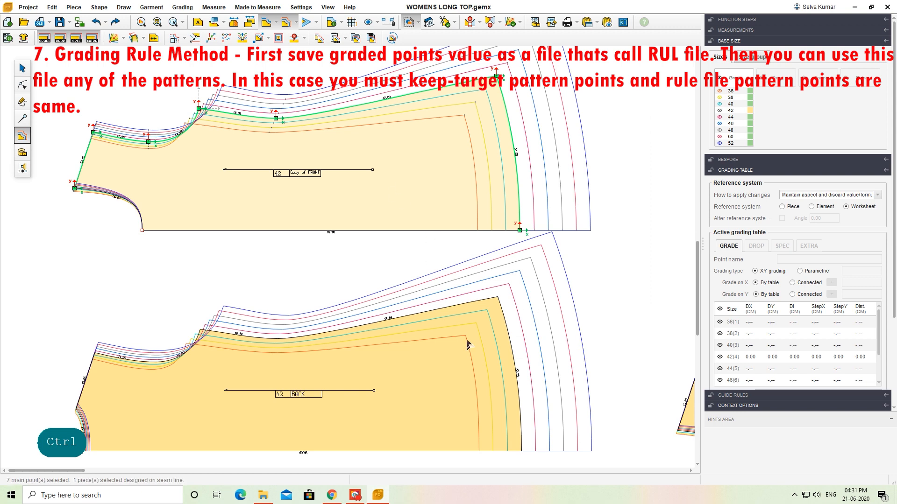
{"action": "scroll", "coordinate": [468, 334], "scroll_direction": "down", "scroll_amount": 2, "text": "ctrl"}
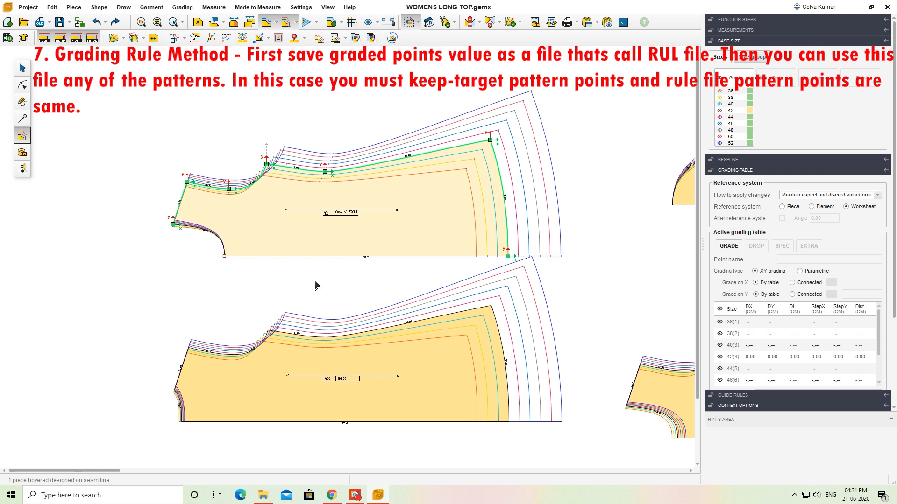
{"action": "left_click", "coordinate": [258, 371]}
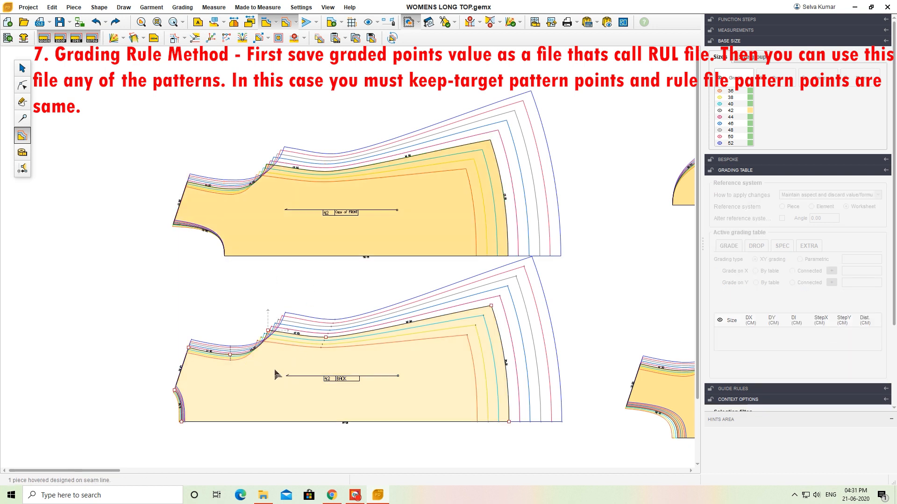
- Move the Copy of FRONT and BACK pieces lower on the worksheet, clearing space above Copy of FRONT
{"action": "left_click", "coordinate": [290, 223]}
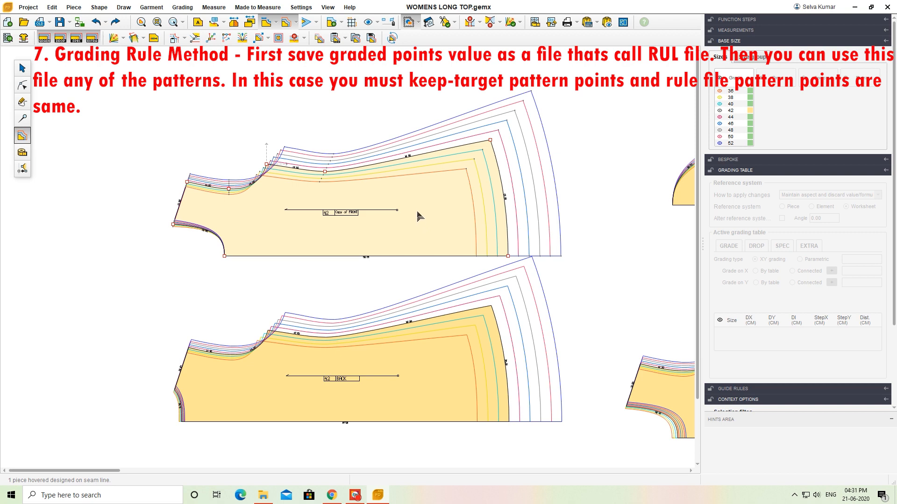
{"action": "scroll", "coordinate": [379, 208], "scroll_direction": "up", "scroll_amount": 1}
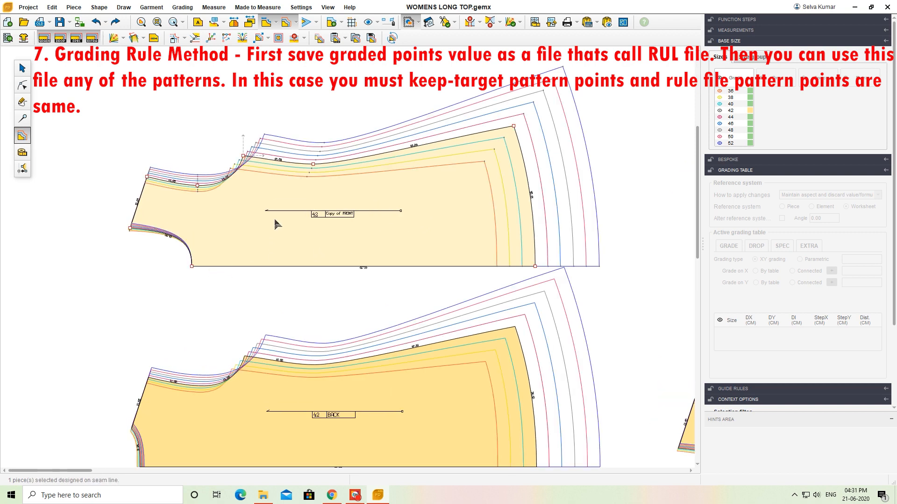
{"action": "scroll", "coordinate": [275, 219], "scroll_direction": "down", "scroll_amount": 2}
{"action": "left_click", "coordinate": [22, 69]}
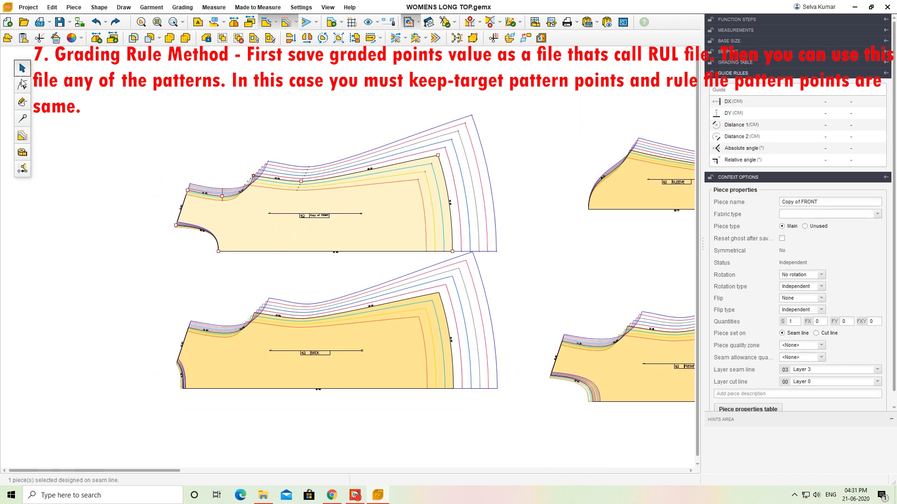
{"action": "left_click_drag", "start_coordinate": [352, 218], "coordinate": [353, 205]}
{"action": "left_click", "coordinate": [347, 345]}
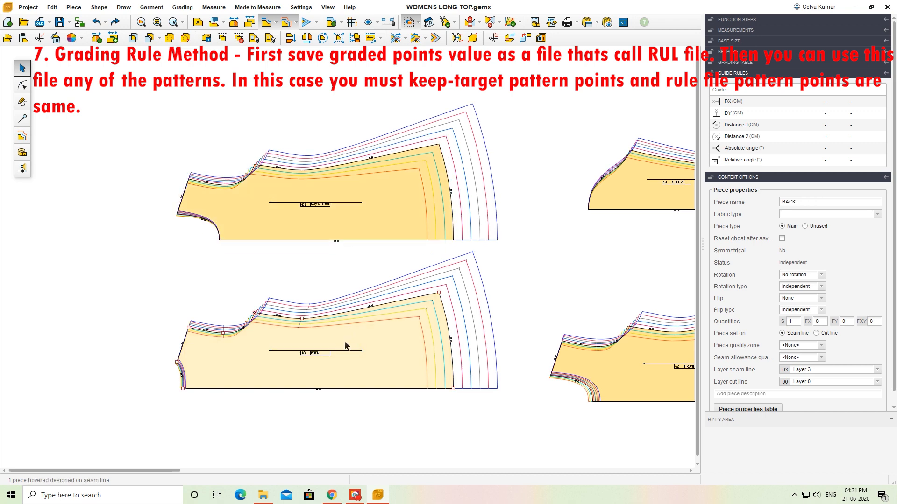
{"action": "scroll", "coordinate": [339, 332], "scroll_direction": "up", "scroll_amount": 1}
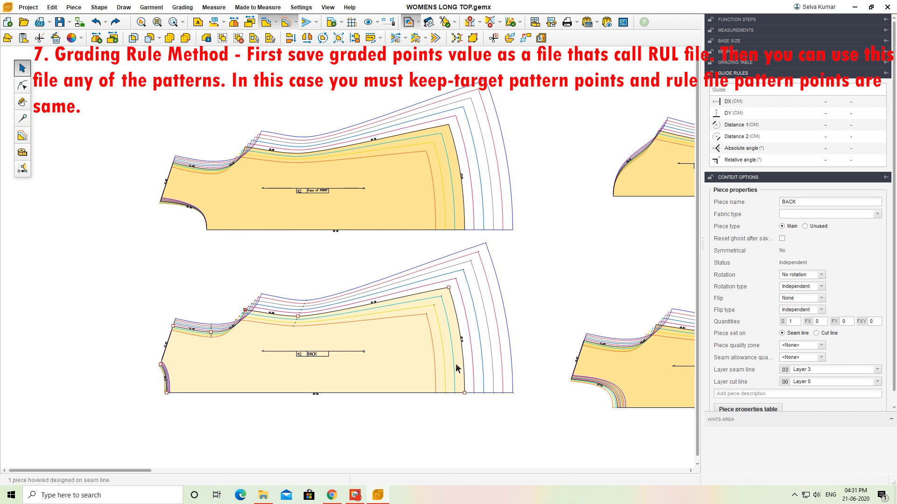
{"action": "scroll", "coordinate": [391, 334], "scroll_direction": "down", "scroll_amount": 3}
{"action": "scroll", "coordinate": [374, 198], "scroll_direction": "up", "scroll_amount": 2}
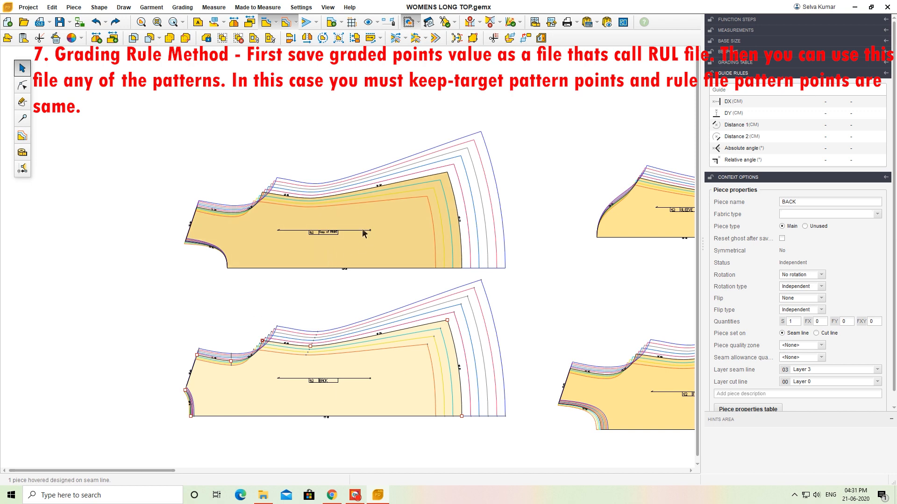
{"action": "left_click_drag", "start_coordinate": [388, 370], "coordinate": [381, 398]}
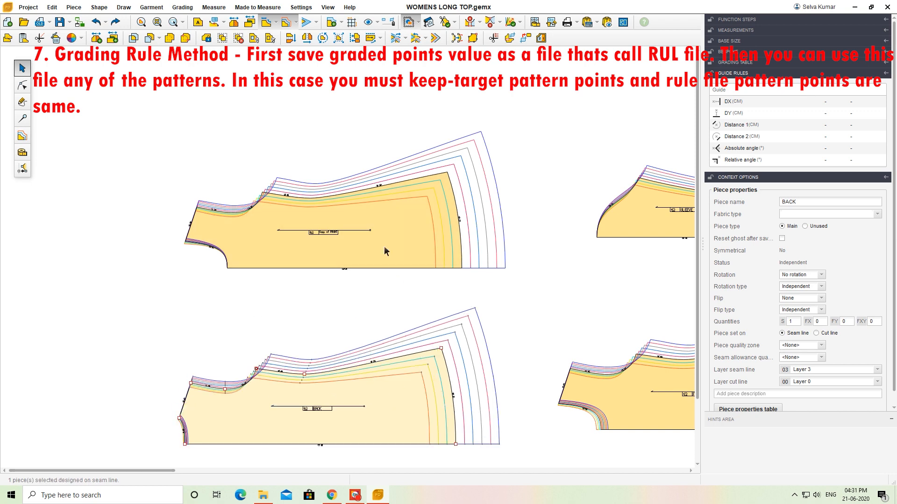
{"action": "left_click_drag", "start_coordinate": [385, 237], "coordinate": [385, 285]}
- Draw a rectangular piece about 87 cm wide and 35 cm high above the Copy of FRONT piece
{"action": "left_click", "coordinate": [23, 102]}
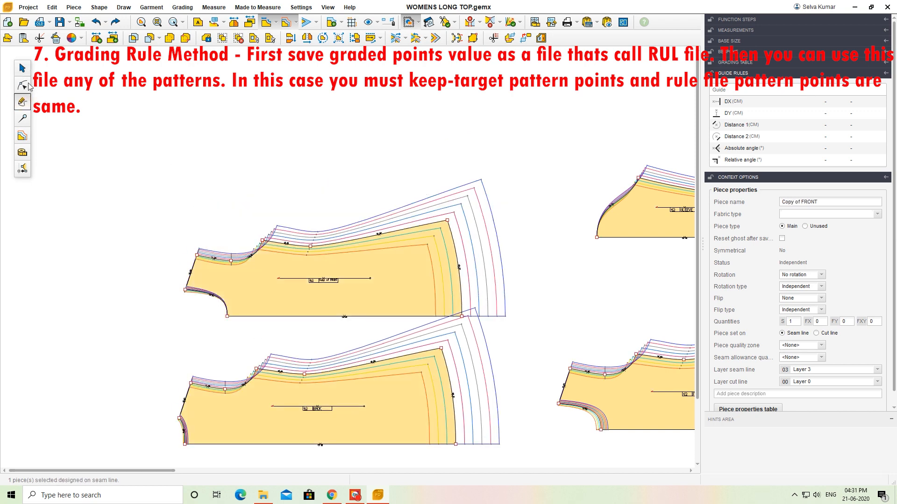
{"action": "left_click", "coordinate": [181, 76]}
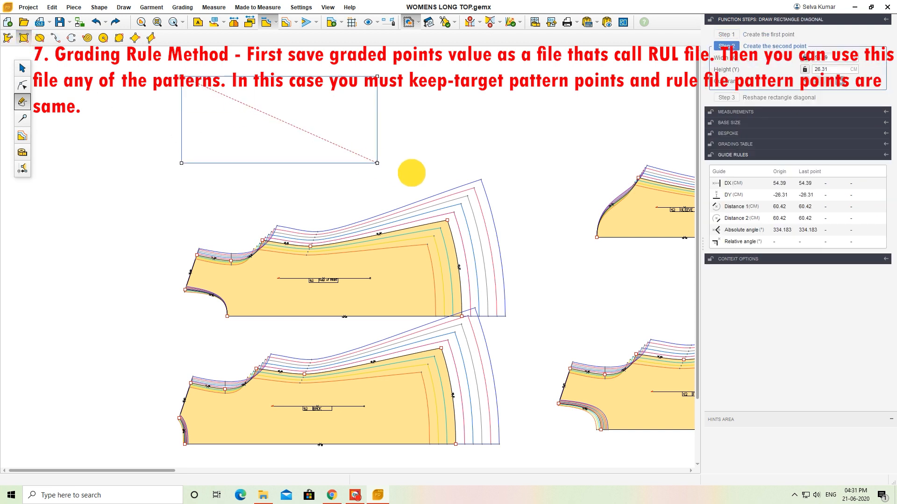
{"action": "left_click", "coordinate": [434, 178]}
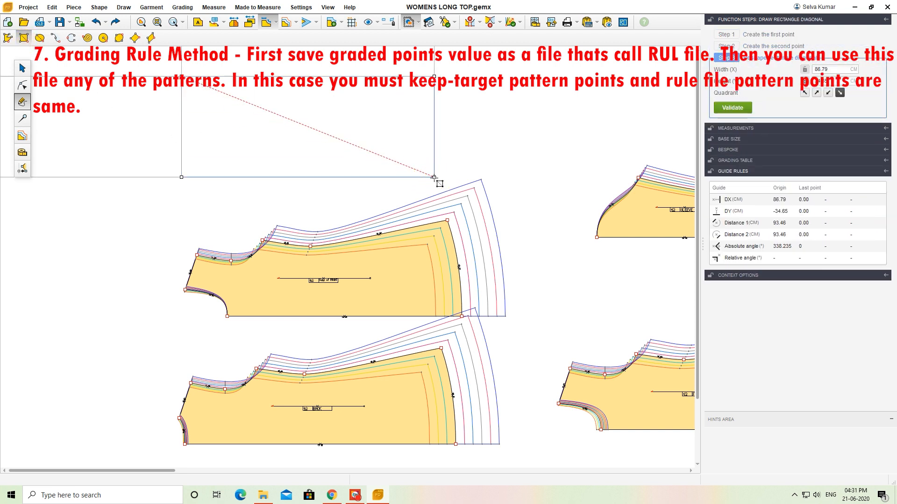
{"action": "left_click", "coordinate": [733, 108]}
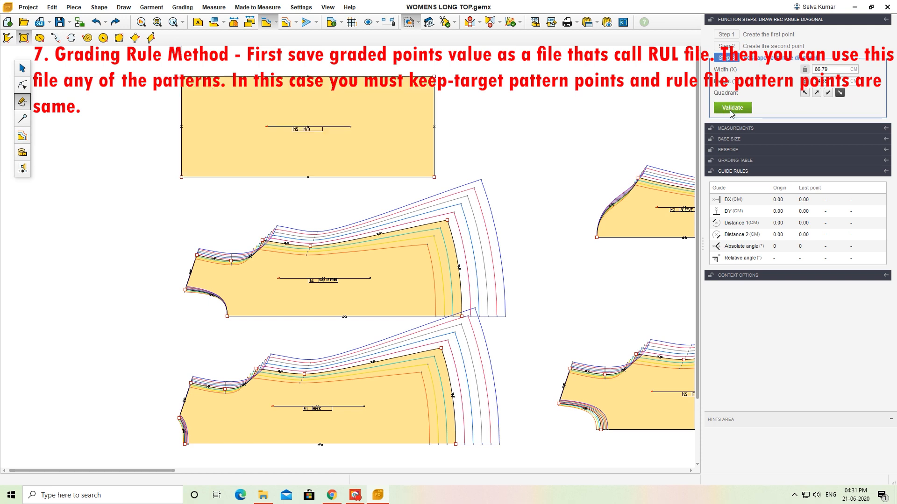
{"action": "scroll", "coordinate": [303, 142], "scroll_direction": "down", "scroll_amount": 2}
{"action": "scroll", "coordinate": [314, 66], "scroll_direction": "up", "scroll_amount": 1}
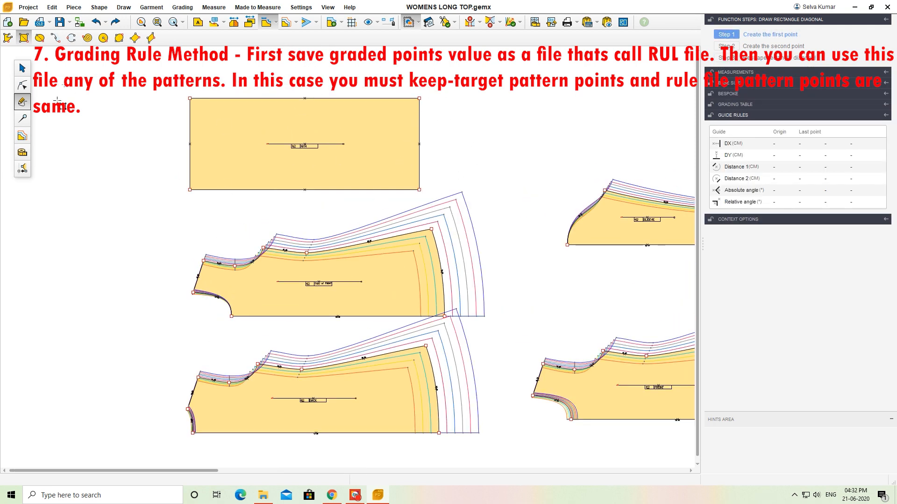
- Try to load the grading rule file BACK.rulx from the Desktop onto the rectangle's four corner points
{"action": "left_click", "coordinate": [22, 135]}
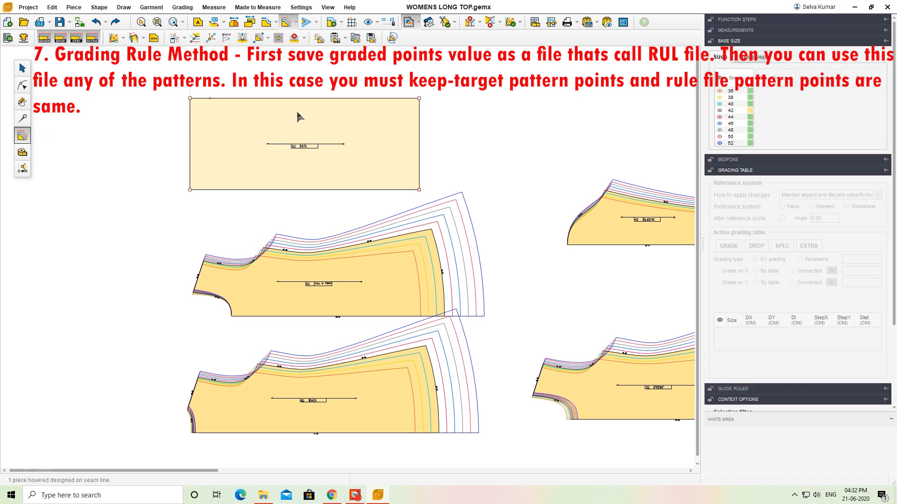
{"action": "left_click_drag", "start_coordinate": [161, 71], "coordinate": [441, 201]}
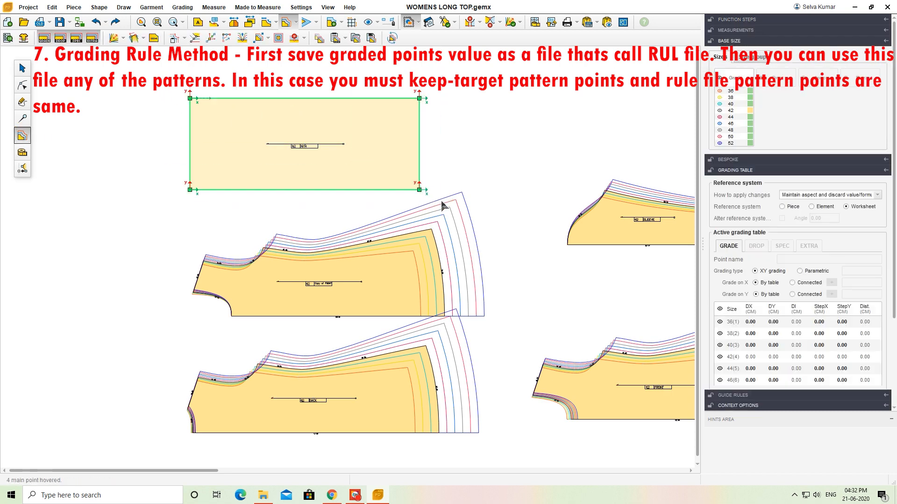
{"action": "left_click", "coordinate": [356, 40]}
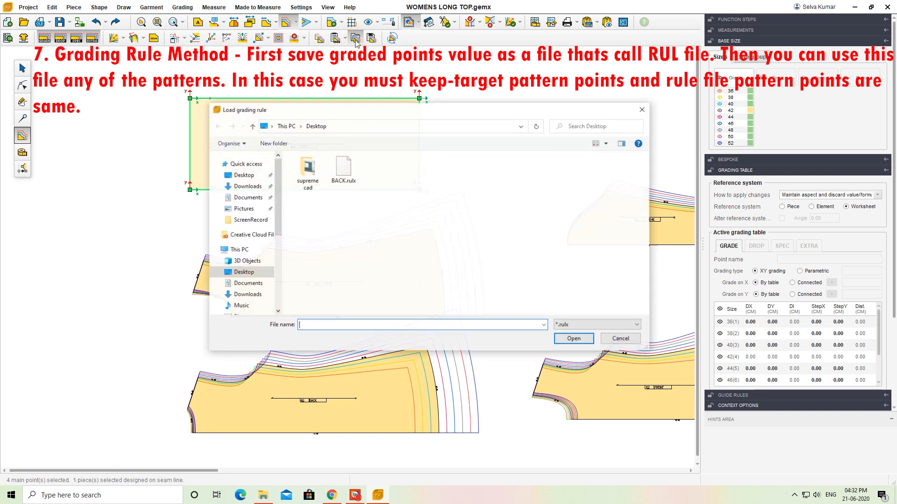
{"action": "left_click", "coordinate": [343, 169]}
{"action": "left_click", "coordinate": [574, 338]}
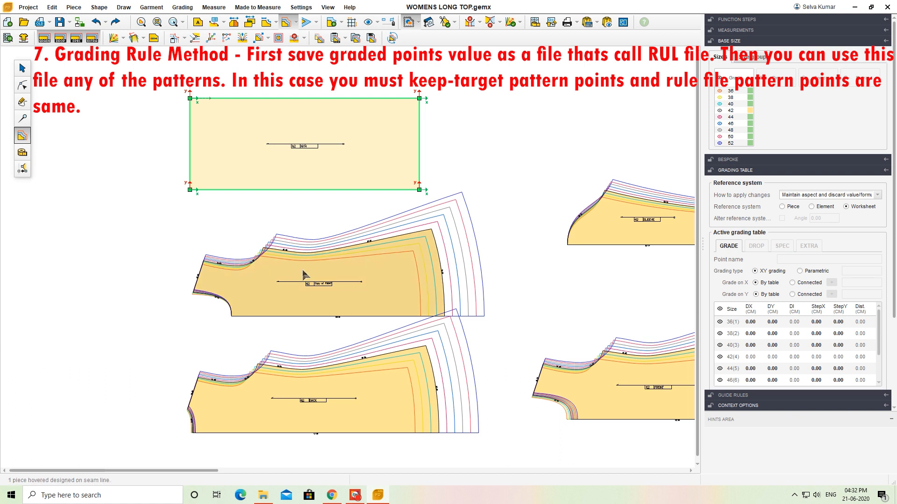
- Add three grading points to the rectangle, one each on its upper edge, right edge and lower edge
{"action": "left_click", "coordinate": [306, 146]}
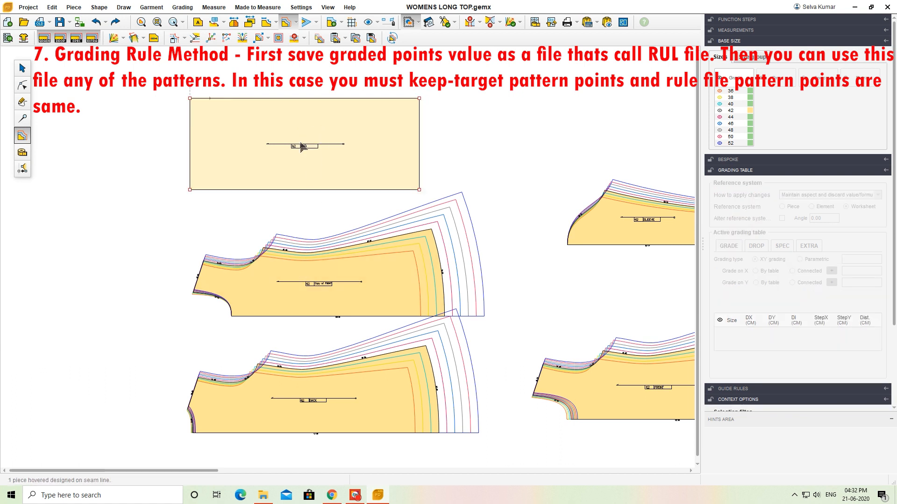
{"action": "left_click", "coordinate": [282, 98]}
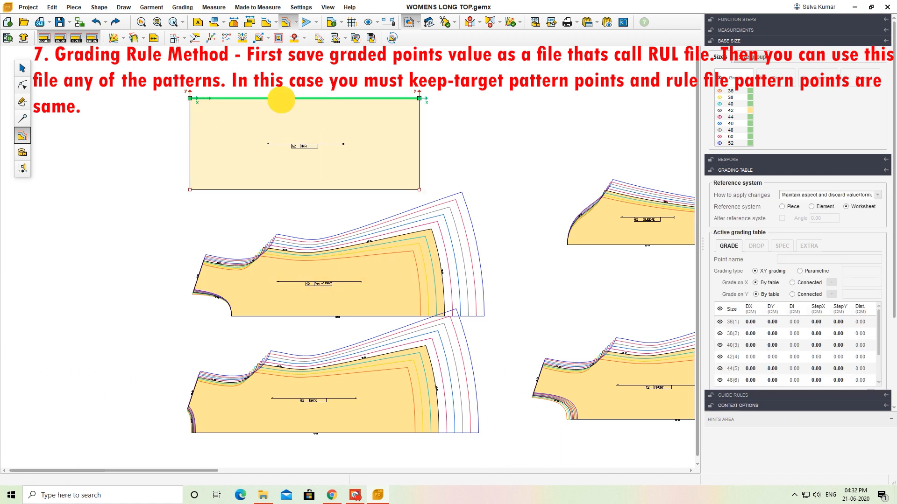
{"action": "left_click", "coordinate": [22, 85]}
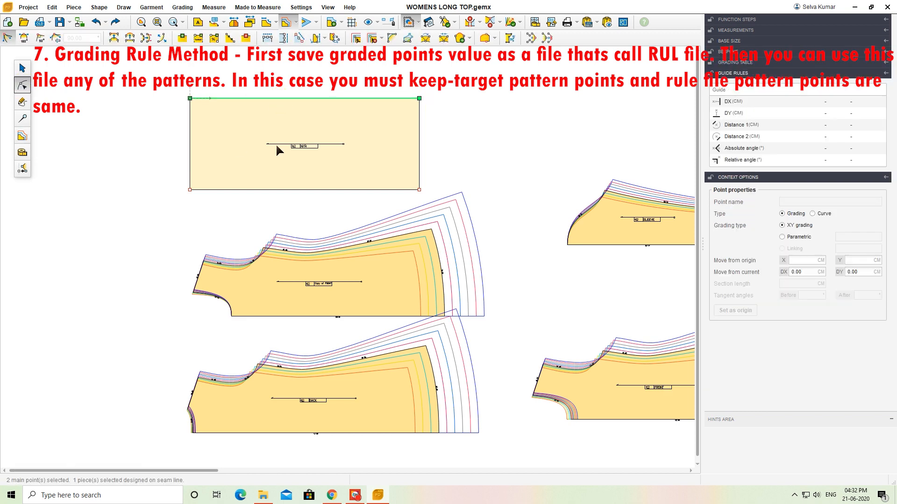
{"action": "left_click", "coordinate": [283, 98]}
{"action": "left_click", "coordinate": [283, 98]}
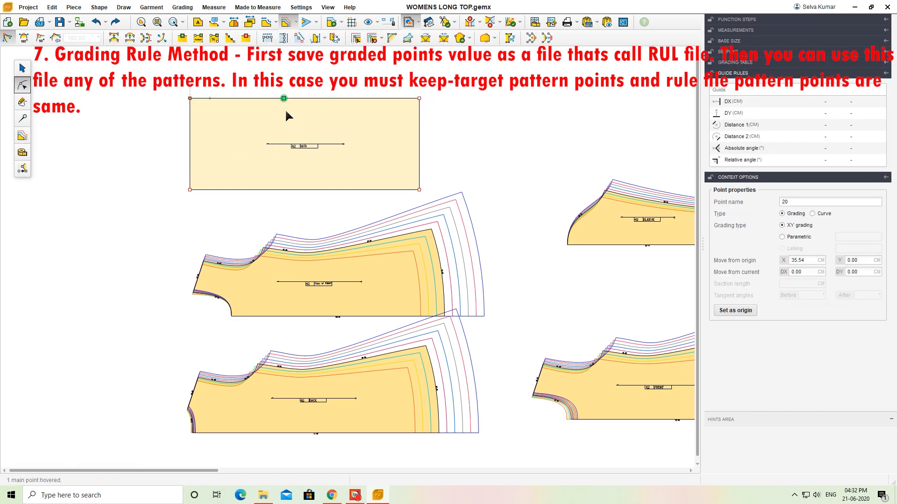
{"action": "left_click", "coordinate": [419, 145]}
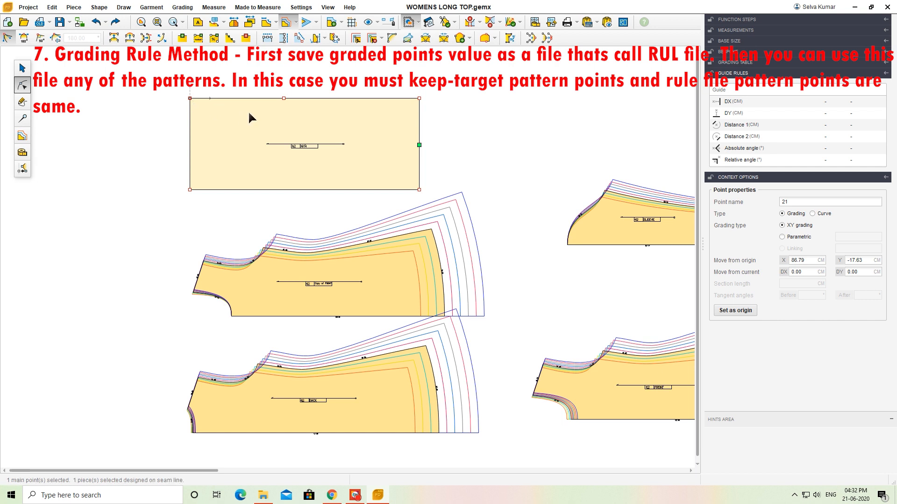
{"action": "left_click", "coordinate": [300, 190]}
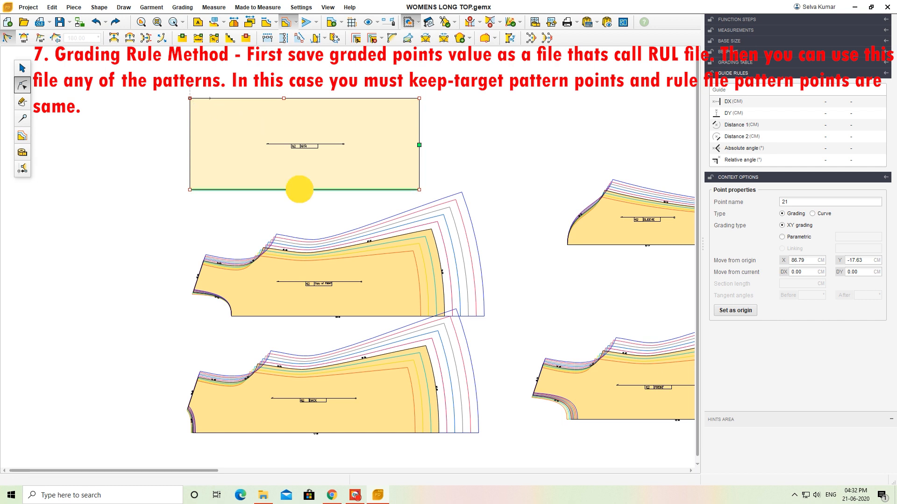
{"action": "left_click", "coordinate": [310, 218]}
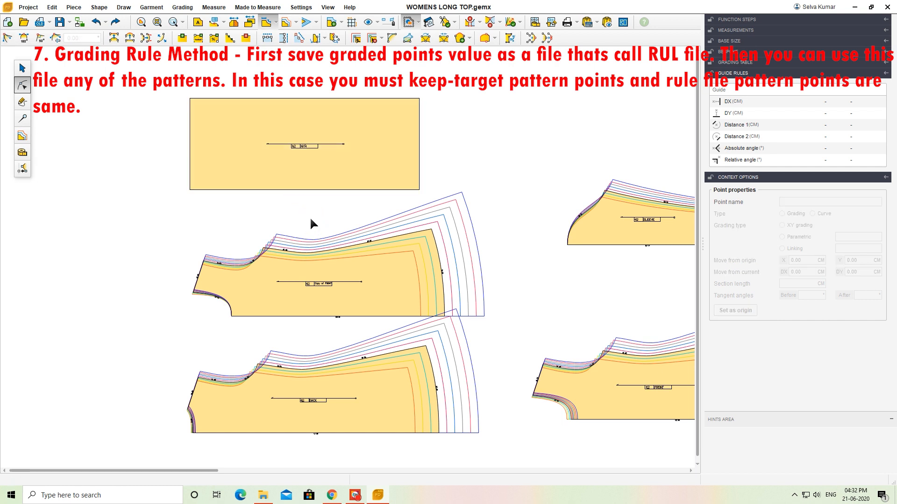
{"action": "left_click", "coordinate": [321, 157]}
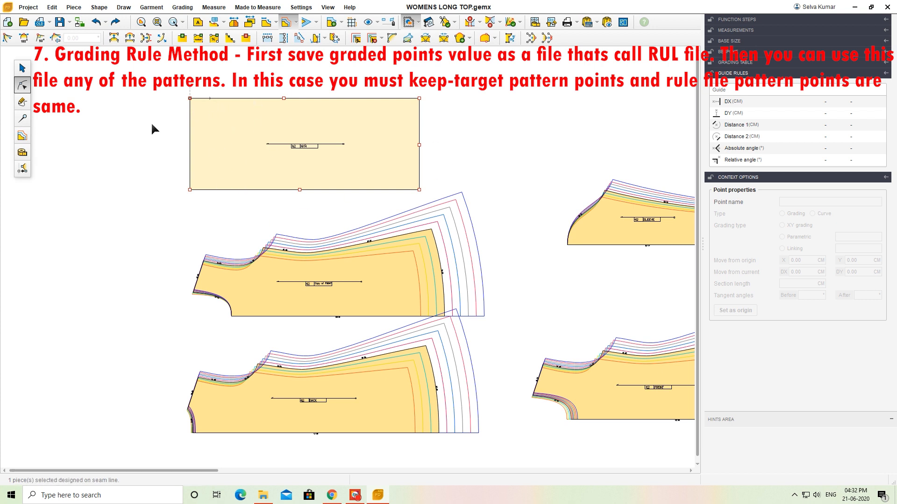
{"action": "left_click", "coordinate": [42, 143]}
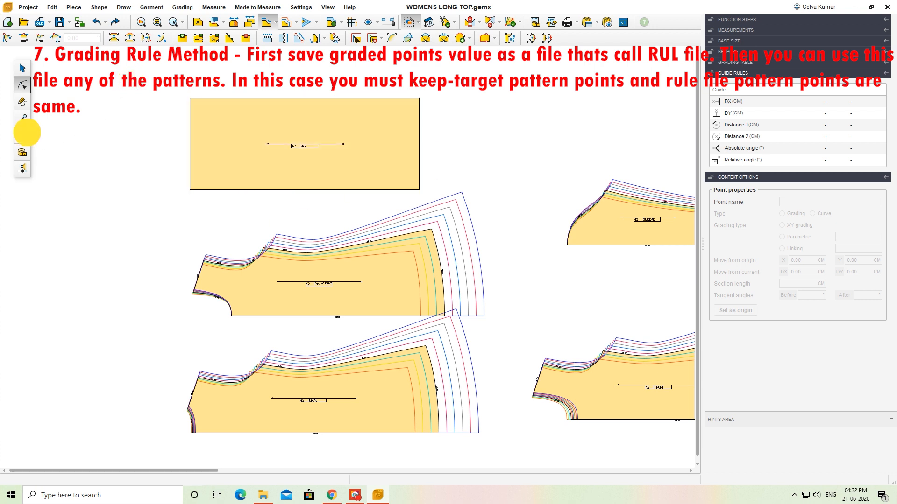
- Select all seven points of the rectangle and load the grading rule file BACK.rulx from the Desktop onto them
{"action": "left_click", "coordinate": [23, 135]}
{"action": "left_click_drag", "start_coordinate": [161, 73], "coordinate": [433, 202]}
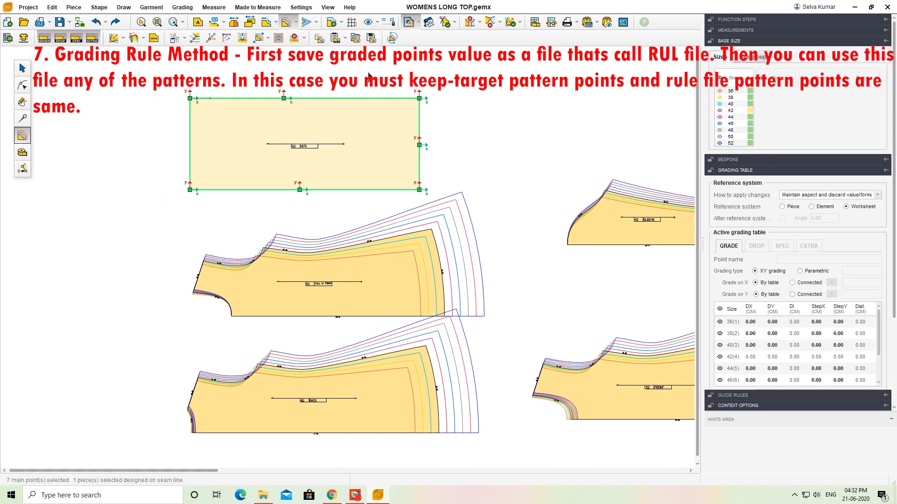
{"action": "left_click", "coordinate": [355, 38]}
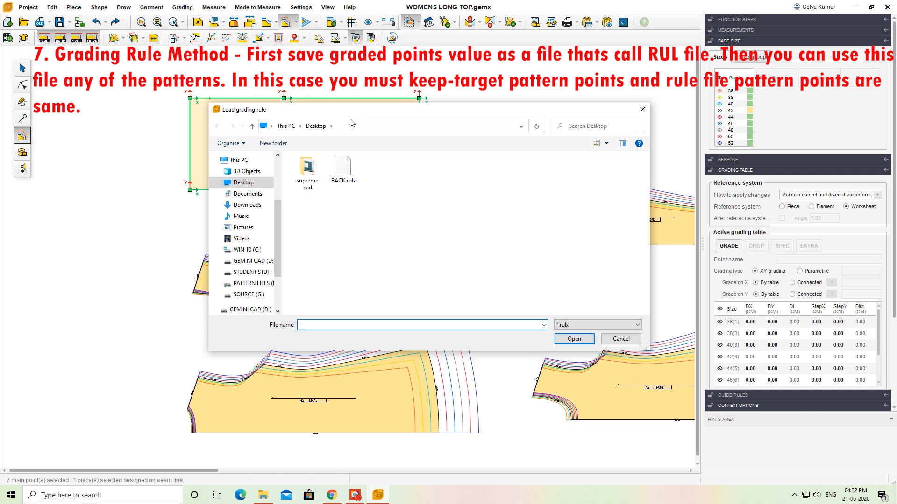
{"action": "left_click", "coordinate": [344, 169]}
{"action": "left_click", "coordinate": [560, 339]}
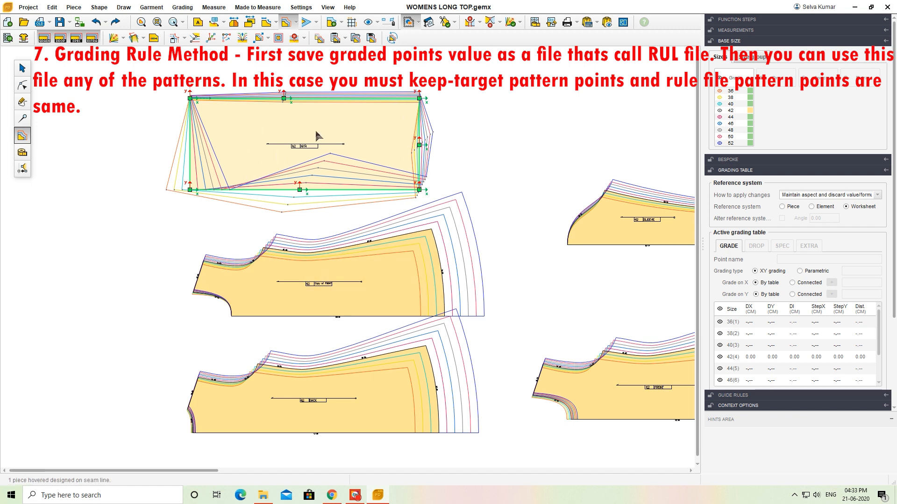
{"action": "left_click", "coordinate": [22, 67]}
{"action": "left_click", "coordinate": [270, 162]}
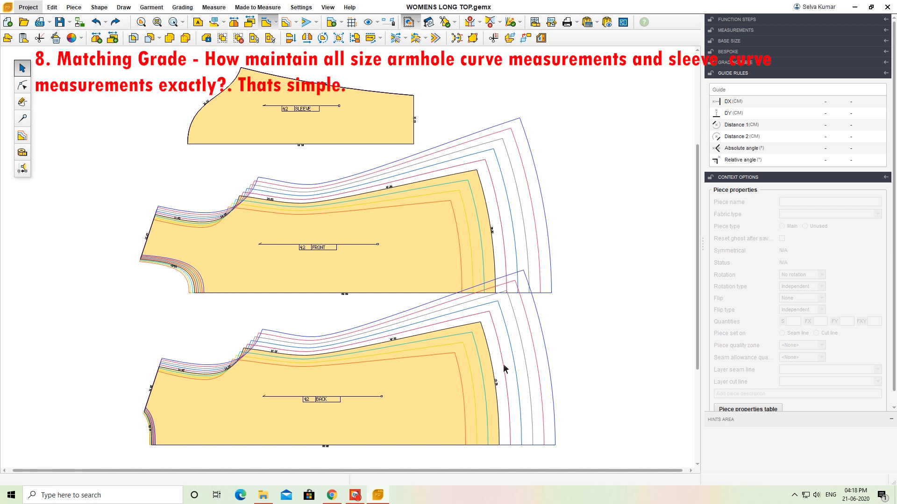
- Overlay the BACK piece on the FRONT piece, matching their hem corners on the centre line, to compare their grading
{"action": "left_click", "coordinate": [439, 400]}
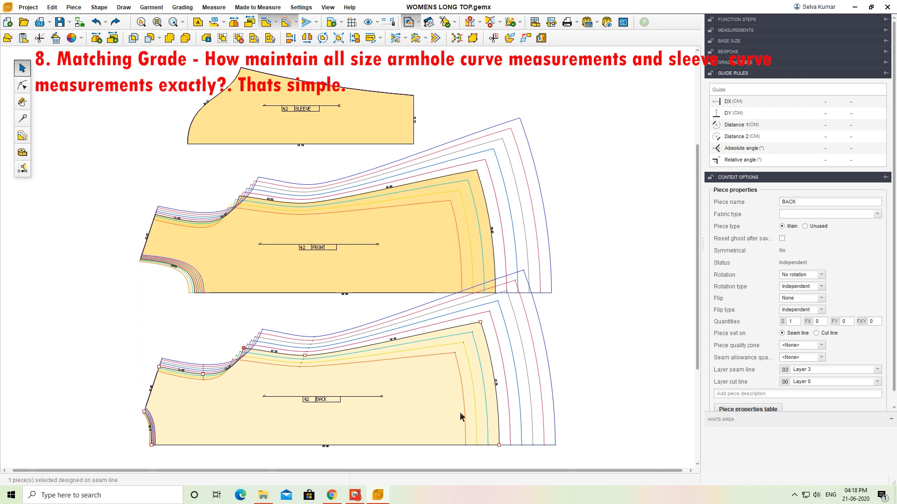
{"action": "left_click_drag", "start_coordinate": [500, 446], "coordinate": [495, 293]}
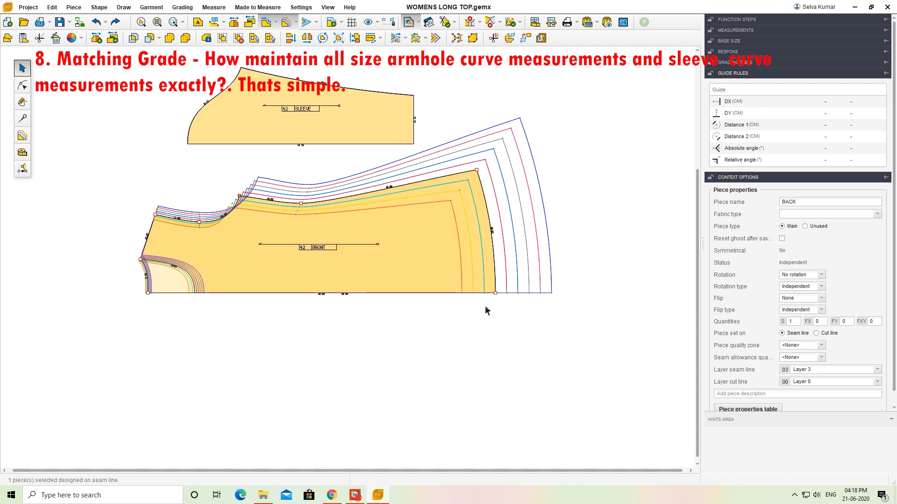
{"action": "scroll", "coordinate": [254, 216], "scroll_direction": "up", "scroll_amount": 1}
{"action": "scroll", "coordinate": [254, 216], "scroll_direction": "up", "scroll_amount": 2}
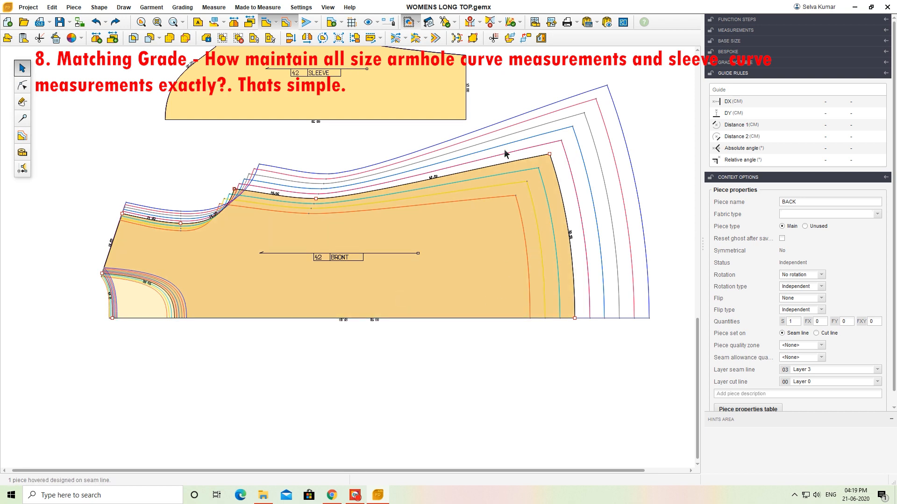
{"action": "scroll", "coordinate": [499, 155], "scroll_direction": "up", "scroll_amount": 3}
{"action": "scroll", "coordinate": [419, 241], "scroll_direction": "down", "scroll_amount": 2}
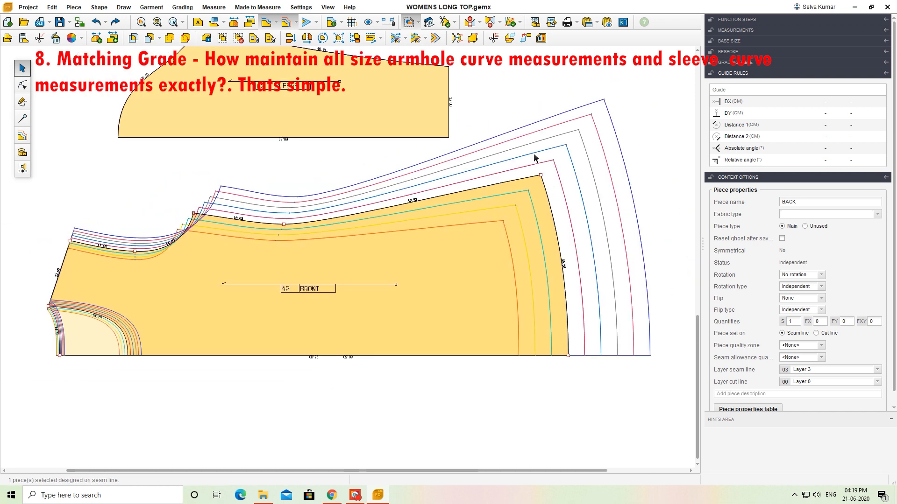
- Separate the overlaid pieces by moving the FRONT piece below the BACK piece
{"action": "scroll", "coordinate": [466, 300], "scroll_direction": "down", "scroll_amount": 4}
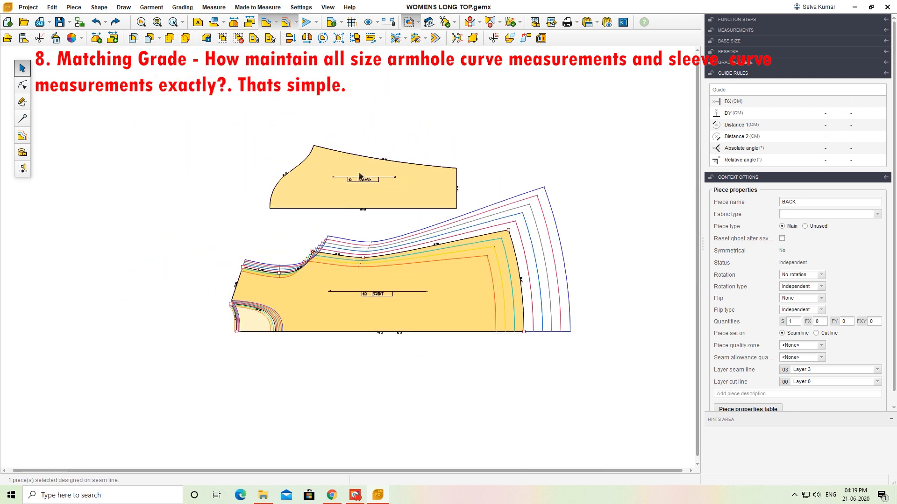
{"action": "left_click_drag", "start_coordinate": [449, 294], "coordinate": [429, 415]}
{"action": "scroll", "coordinate": [413, 269], "scroll_direction": "up", "scroll_amount": 2}
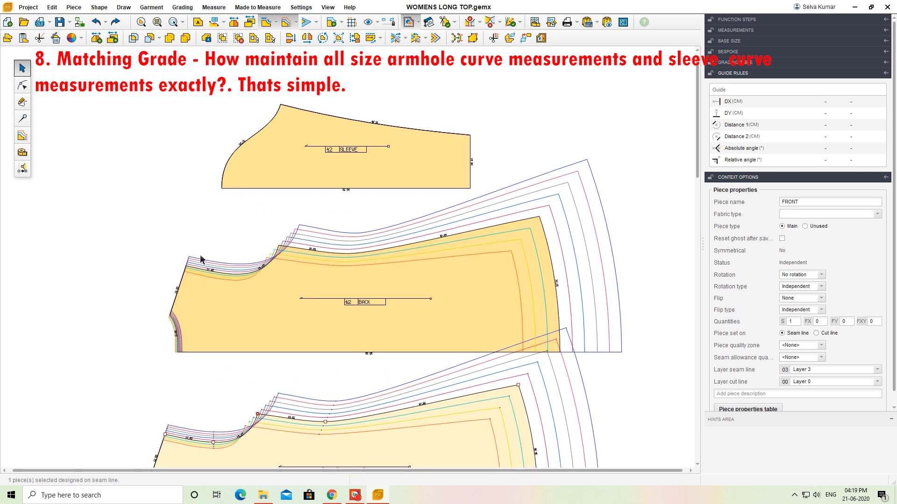
- Copy the section length and grading of the BACK armhole curve, from the shoulder point to the underarm point
{"action": "left_click", "coordinate": [249, 258]}
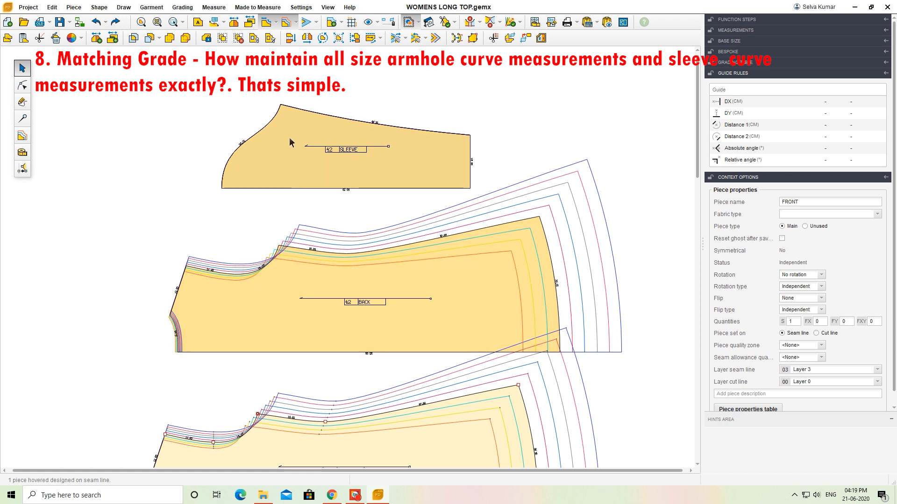
{"action": "scroll", "coordinate": [279, 102], "scroll_direction": "up", "scroll_amount": 2}
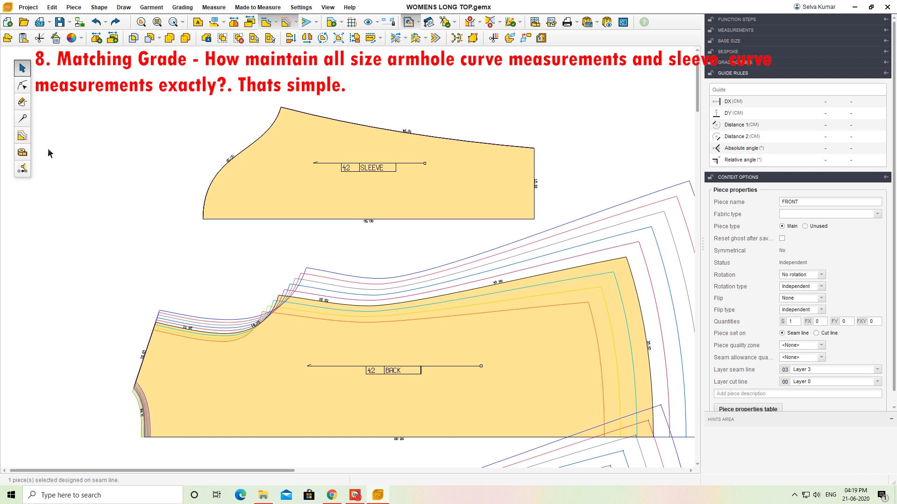
{"action": "left_click", "coordinate": [22, 135]}
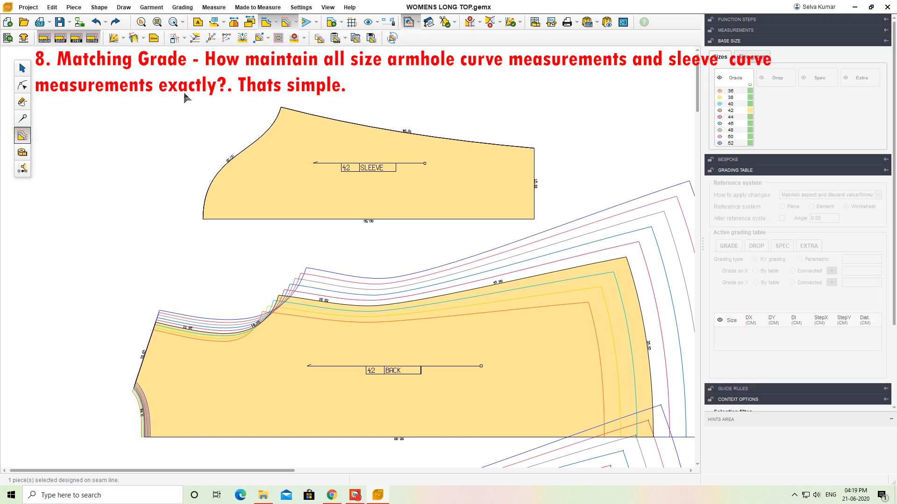
{"action": "left_click", "coordinate": [184, 39]}
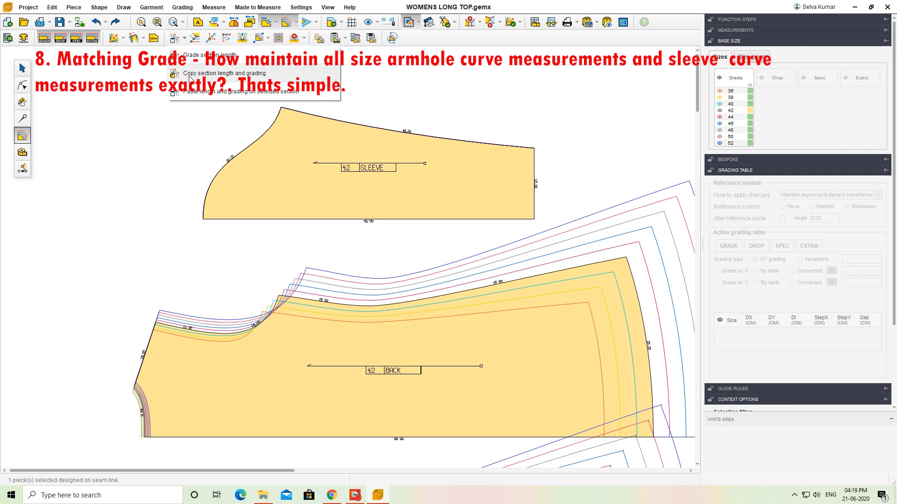
{"action": "left_click", "coordinate": [190, 74]}
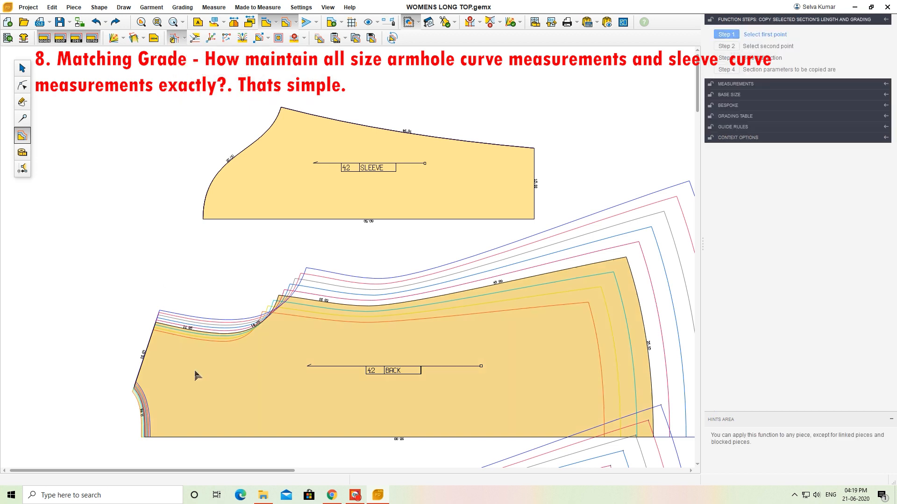
{"action": "left_click", "coordinate": [155, 322]}
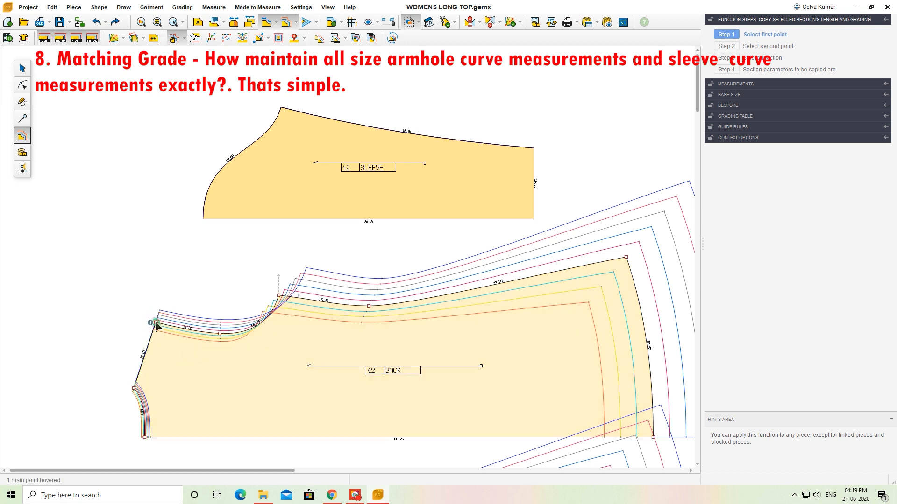
{"action": "left_click", "coordinate": [278, 296]}
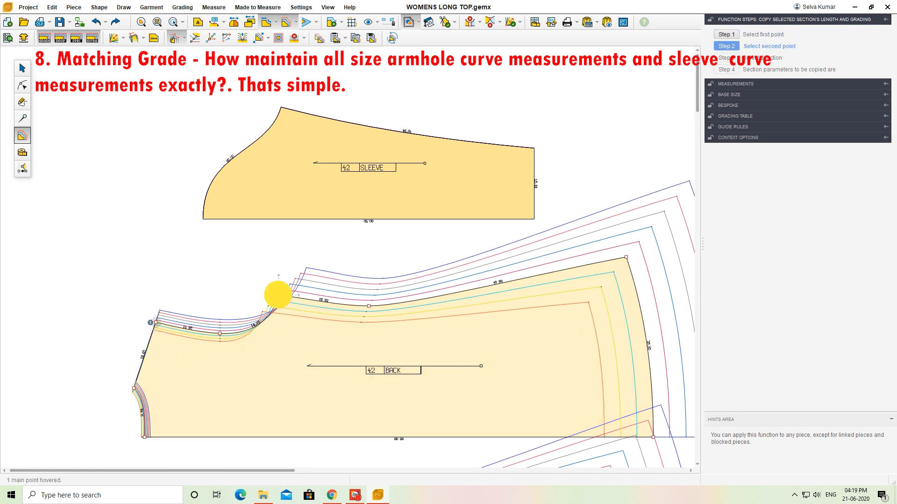
{"action": "left_click", "coordinate": [252, 331]}
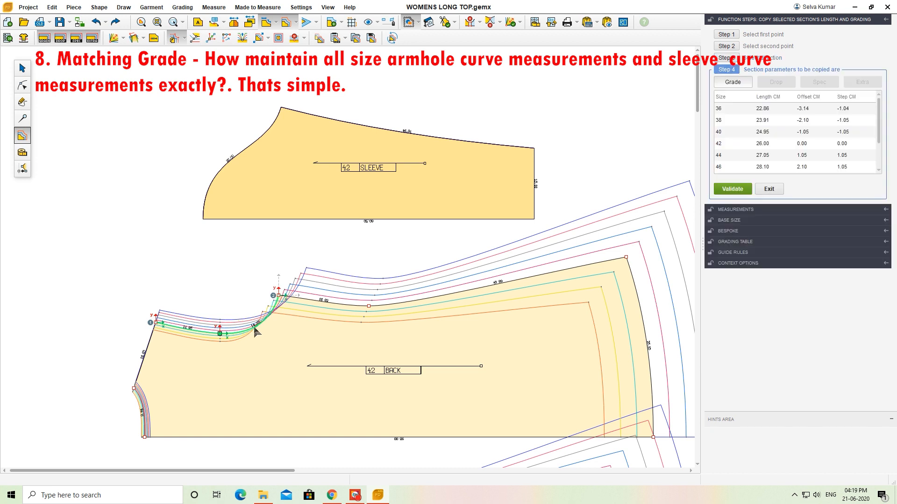
{"action": "left_click", "coordinate": [743, 190]}
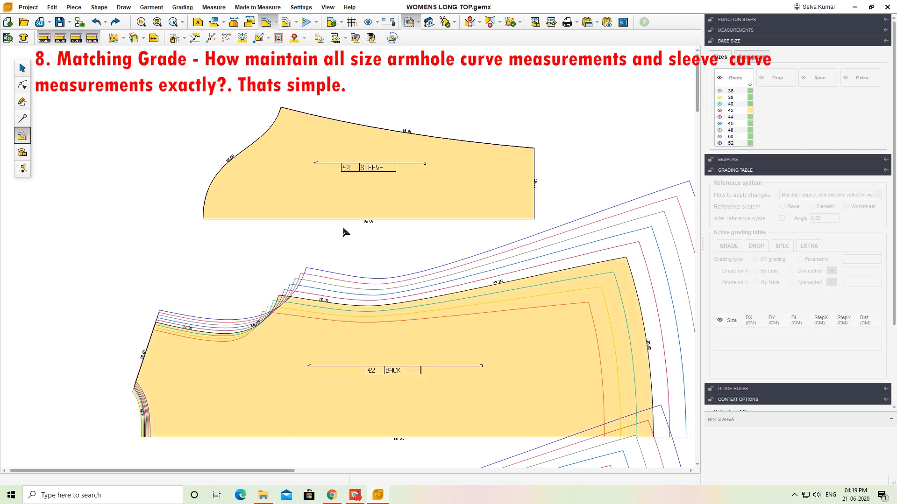
- Paste the copied section length onto the sleeve cap curve, adjusting its second point diagonally with the proportion maintained
{"action": "left_click", "coordinate": [184, 40]}
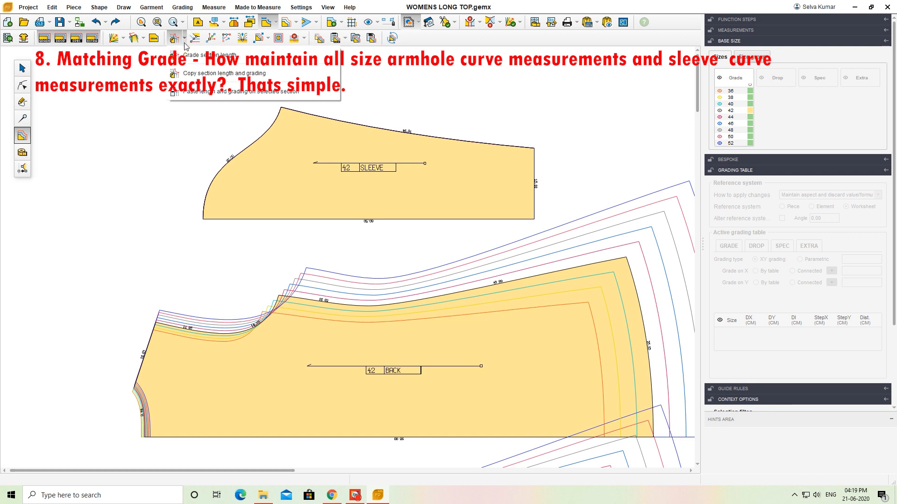
{"action": "left_click", "coordinate": [185, 92]}
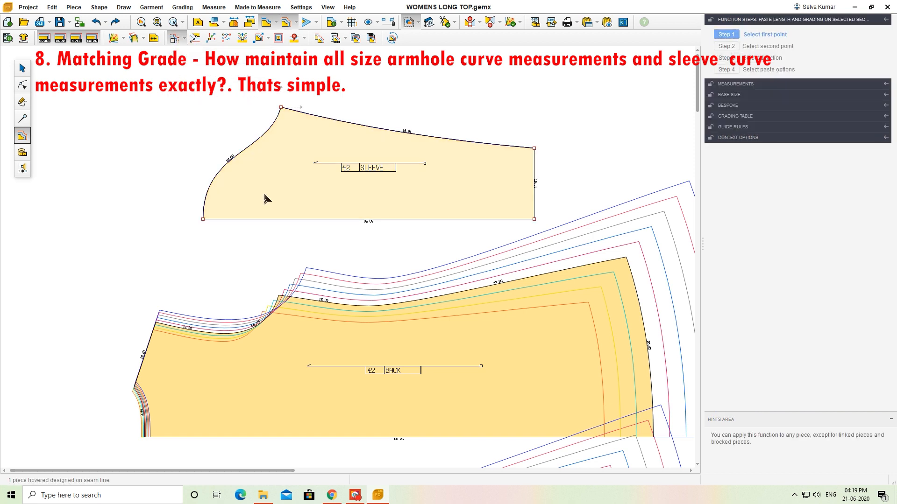
{"action": "left_click", "coordinate": [203, 219]}
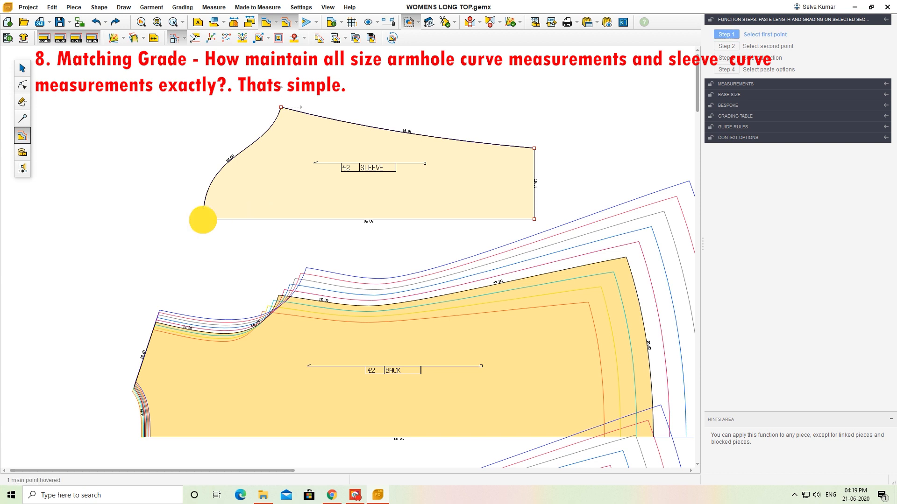
{"action": "left_click", "coordinate": [281, 107]}
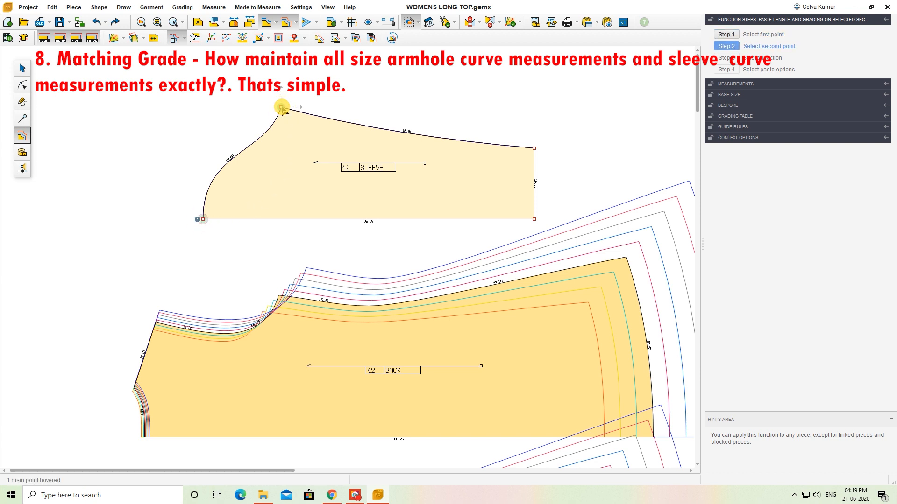
{"action": "left_click", "coordinate": [259, 139]}
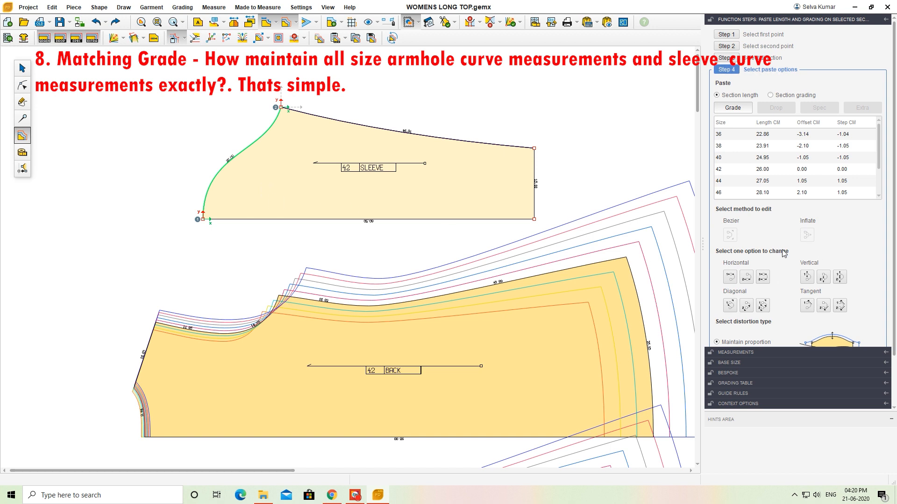
{"action": "scroll", "coordinate": [783, 244], "scroll_direction": "down", "scroll_amount": 1}
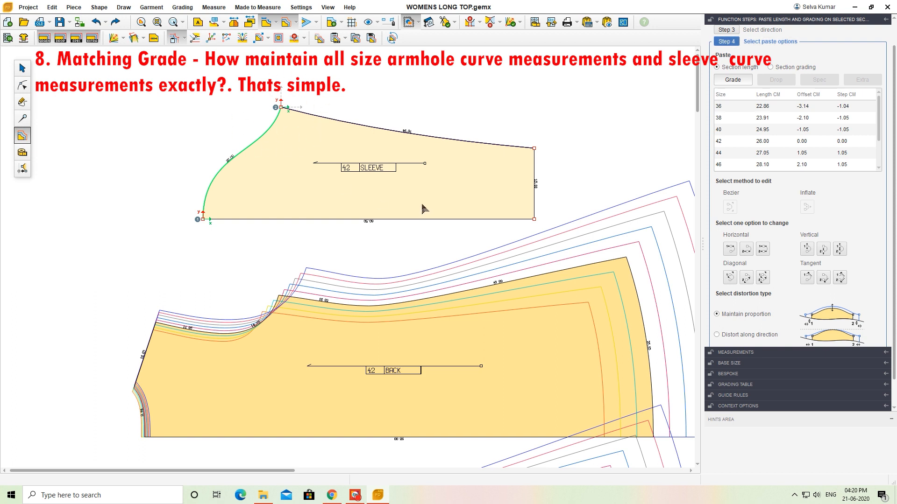
{"action": "left_click", "coordinate": [746, 278]}
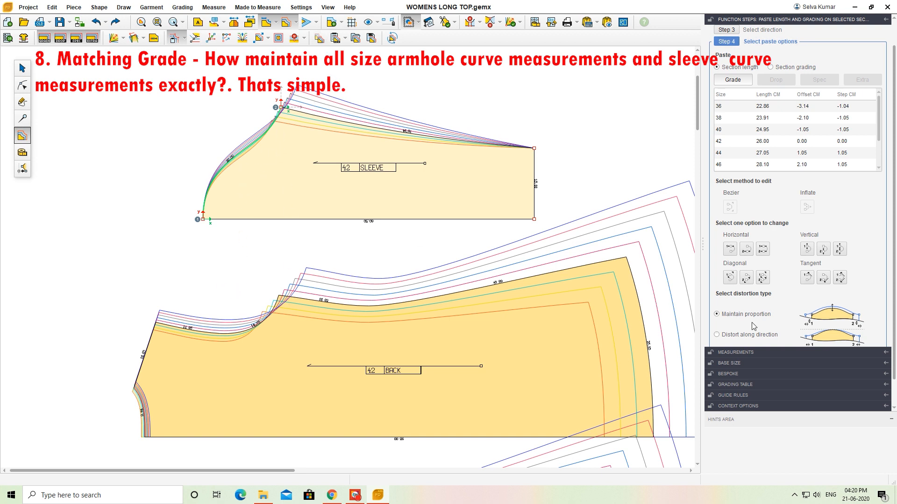
{"action": "scroll", "coordinate": [790, 286], "scroll_direction": "down", "scroll_amount": 1}
{"action": "left_click", "coordinate": [733, 331]}
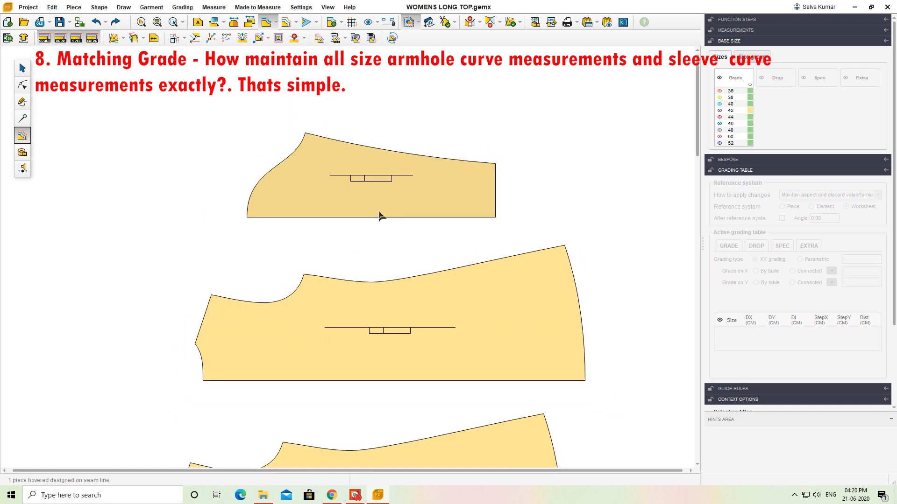
- Measure the BACK armhole perimeter in all sizes, name it ARMHOLE and add it to the measurements table
{"action": "left_click", "coordinate": [22, 153]}
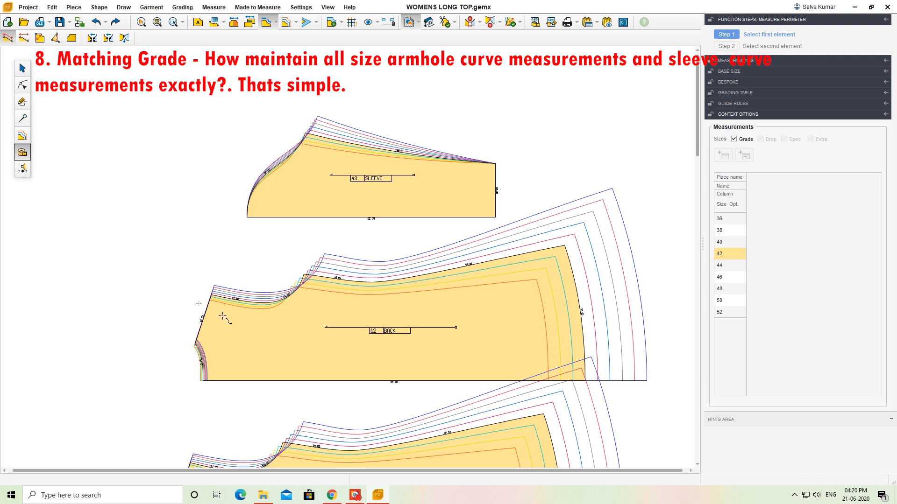
{"action": "left_click", "coordinate": [211, 294]}
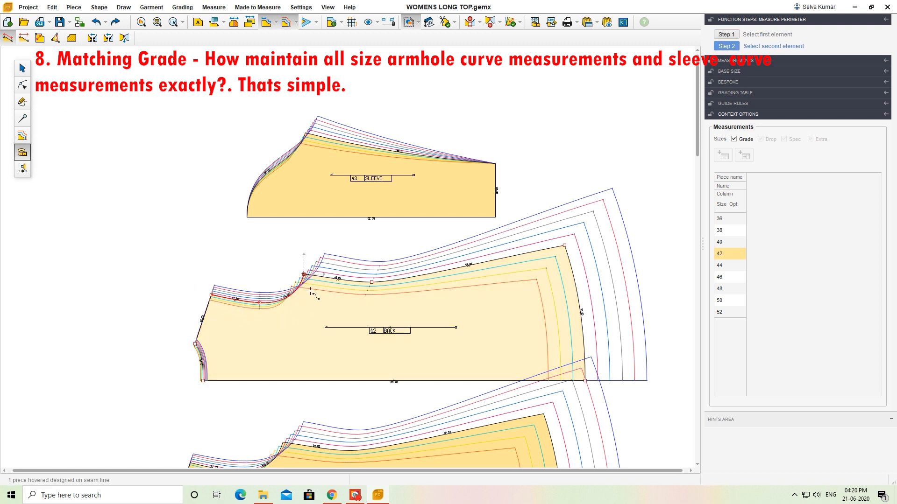
{"action": "left_click", "coordinate": [303, 274]}
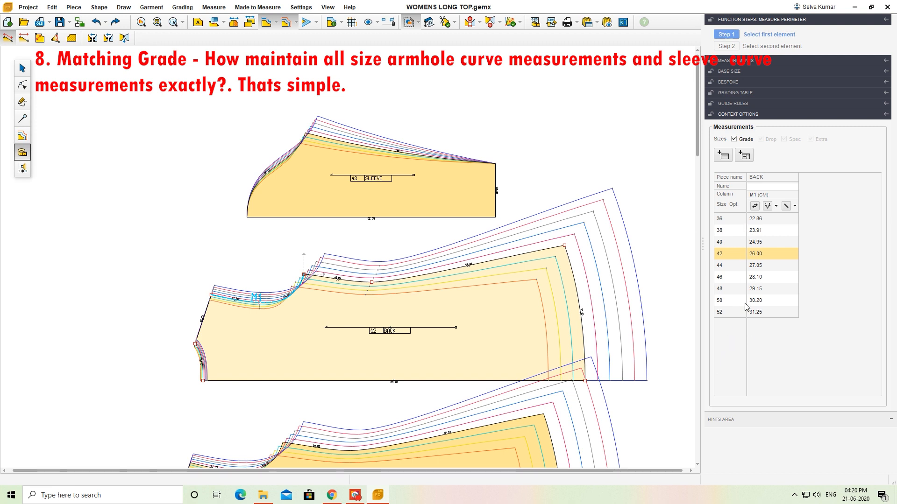
{"action": "left_click", "coordinate": [766, 185]}
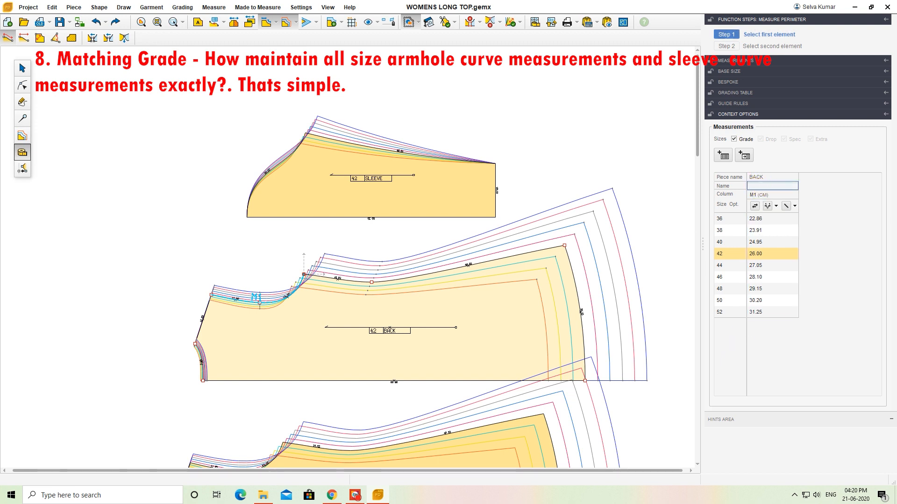
{"action": "type", "text": "ARMH"}
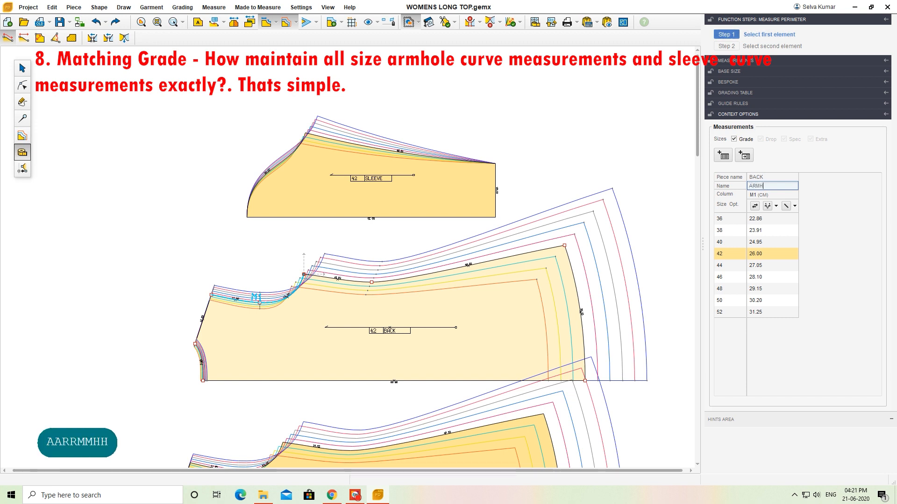
{"action": "type", "text": "OLE"}
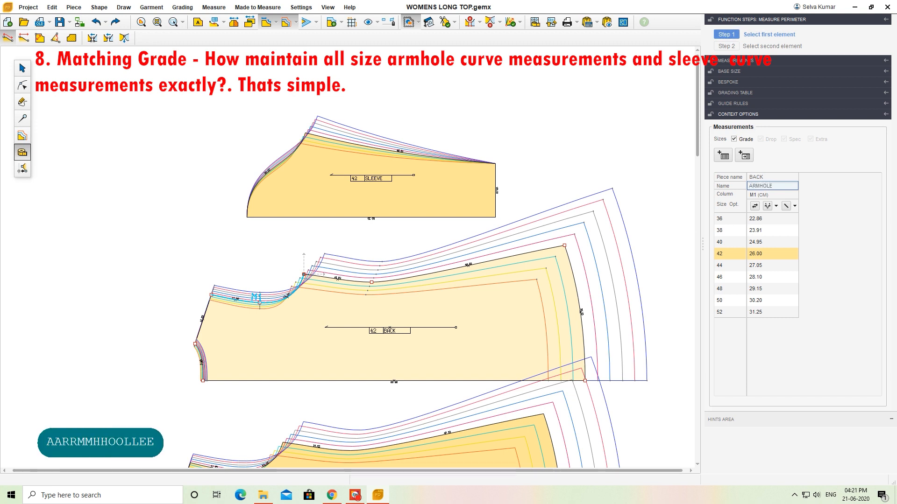
{"action": "left_click", "coordinate": [721, 156]}
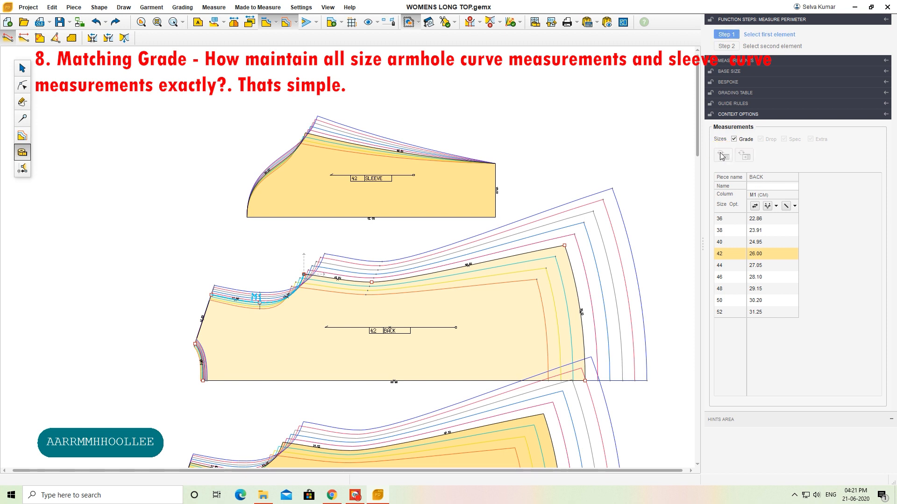
- Open the measurements table and name the BACK armhole measurement ARMHOLE
{"action": "left_click", "coordinate": [535, 23]}
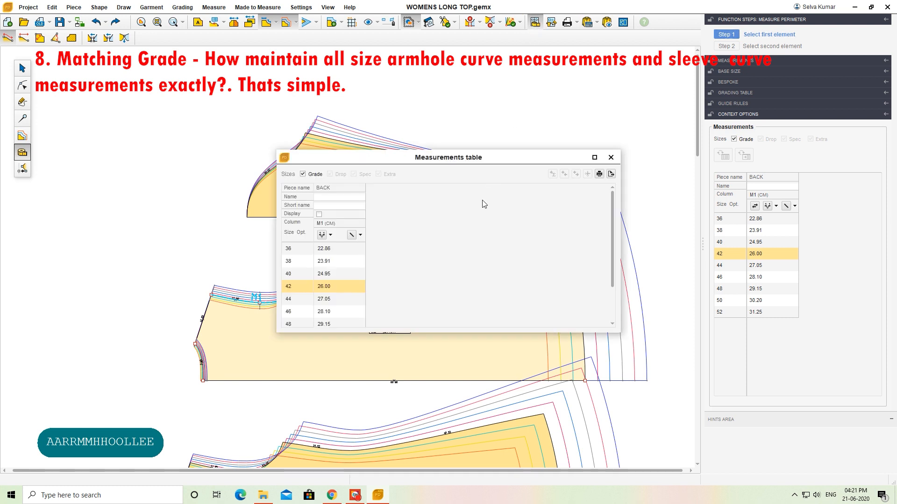
{"action": "left_click_drag", "start_coordinate": [501, 157], "coordinate": [693, 252]}
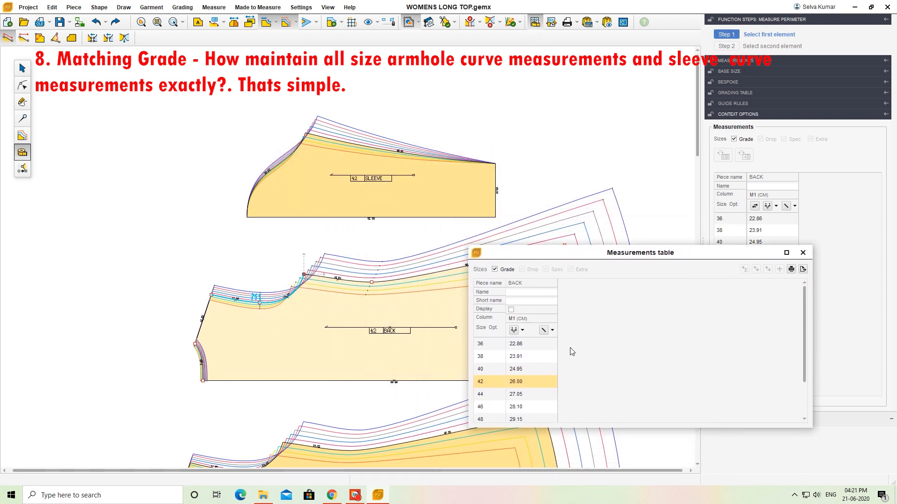
{"action": "left_click_drag", "start_coordinate": [653, 255], "coordinate": [613, 188]}
{"action": "left_click", "coordinate": [535, 225]}
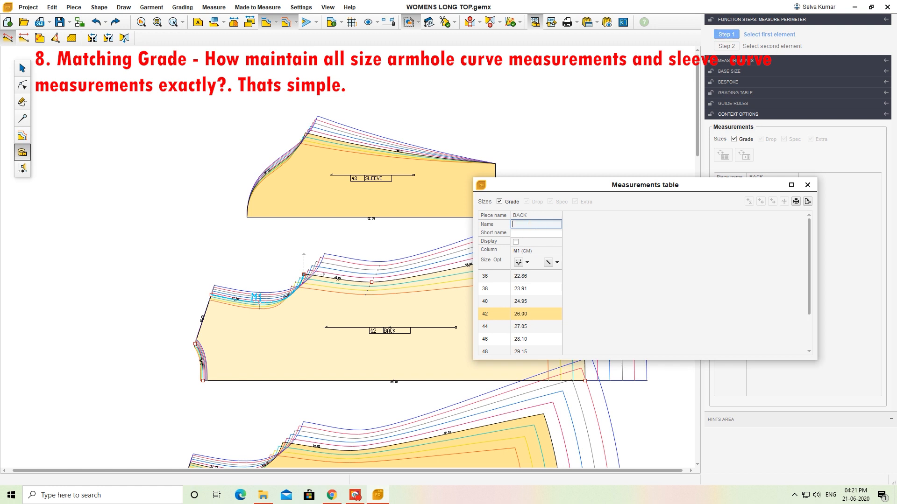
{"action": "type", "text": "ARH"}
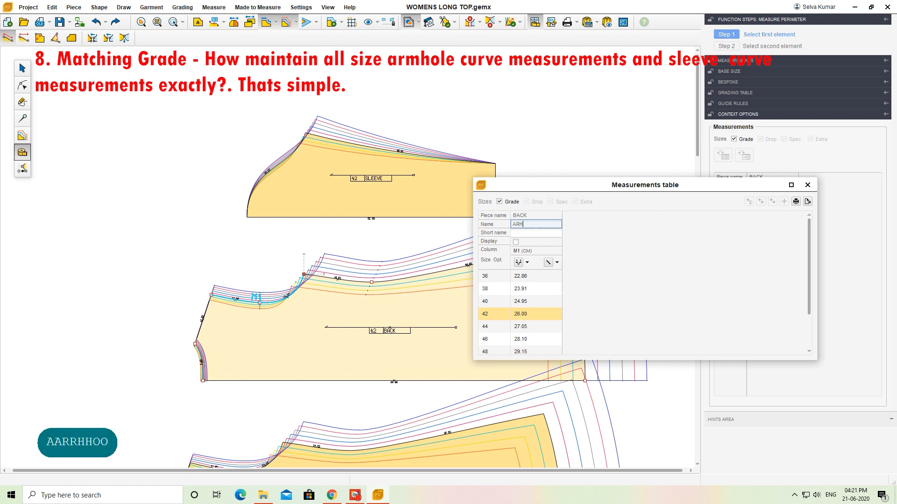
{"action": "type", "text": "OLE"}
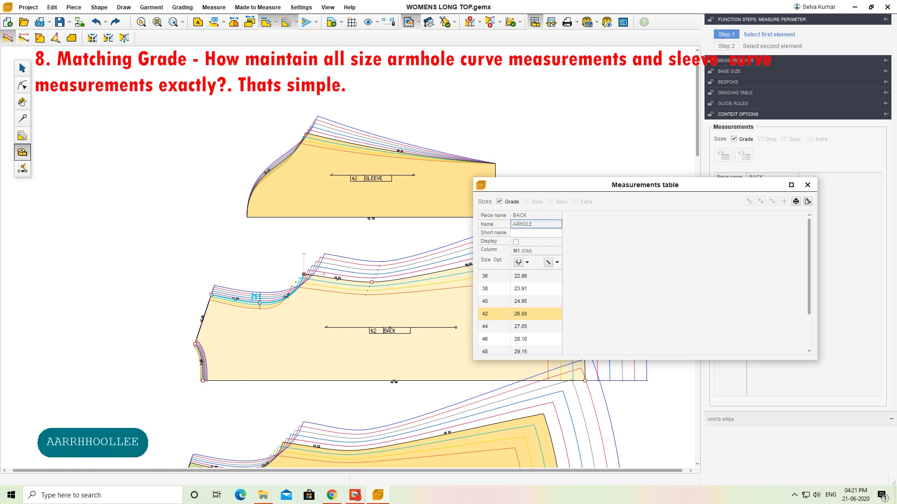
{"action": "key", "text": "Return"}
{"action": "key", "text": "Return"}
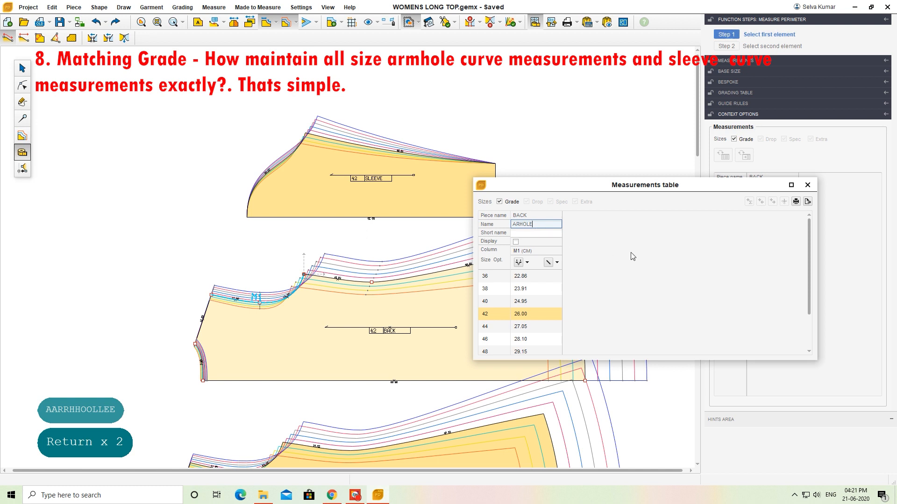
{"action": "left_click", "coordinate": [519, 225]}
{"action": "type", "text": "M"}
{"action": "left_click", "coordinate": [601, 241]}
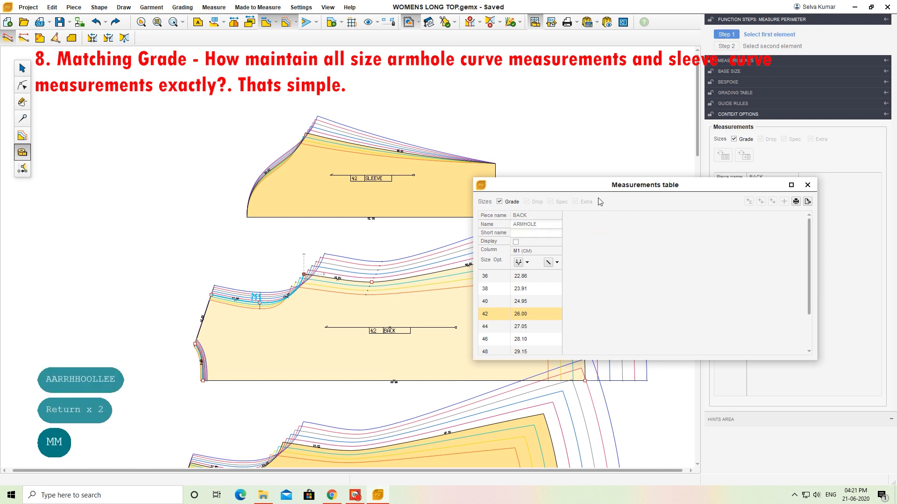
- Move the measurements table clear of the pieces and measure the sleeve cap curve in all sizes
{"action": "left_click_drag", "start_coordinate": [587, 189], "coordinate": [680, 19]}
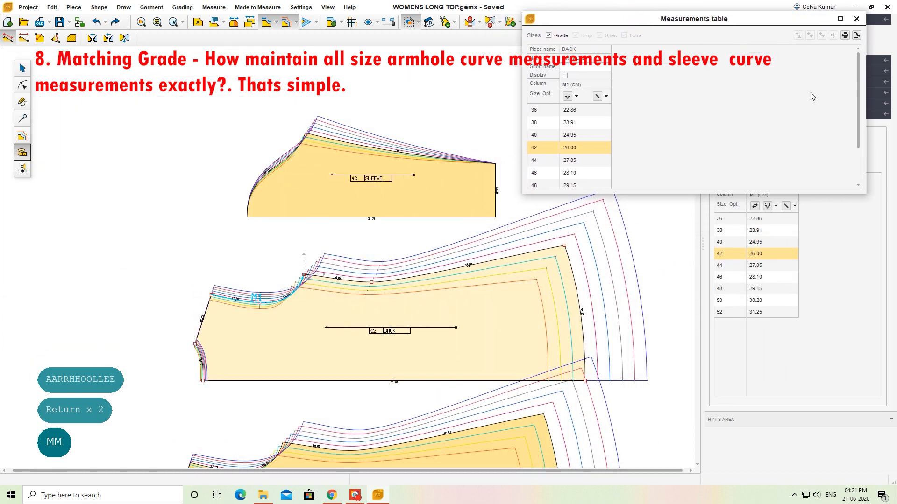
{"action": "left_click_drag", "start_coordinate": [868, 114], "coordinate": [708, 99]}
{"action": "mouse_move", "coordinate": [662, 11]}
{"action": "left_mouse_down"}
{"action": "mouse_move", "coordinate": [691, 12]}
{"action": "mouse_move", "coordinate": [649, 1]}
{"action": "left_mouse_up"}
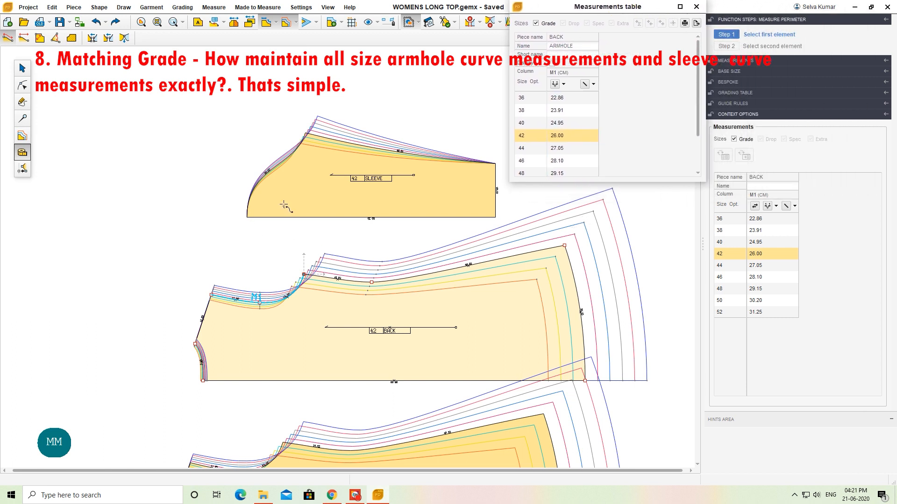
{"action": "left_click", "coordinate": [245, 216]}
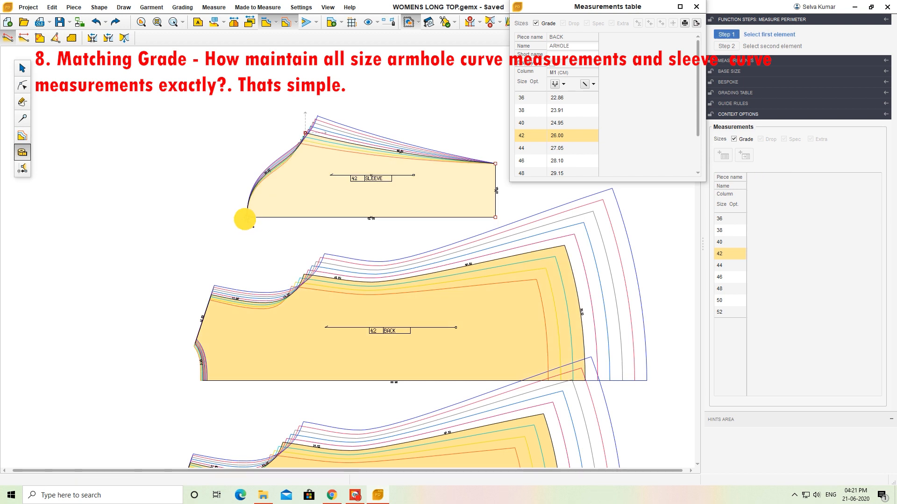
{"action": "left_click", "coordinate": [305, 133]}
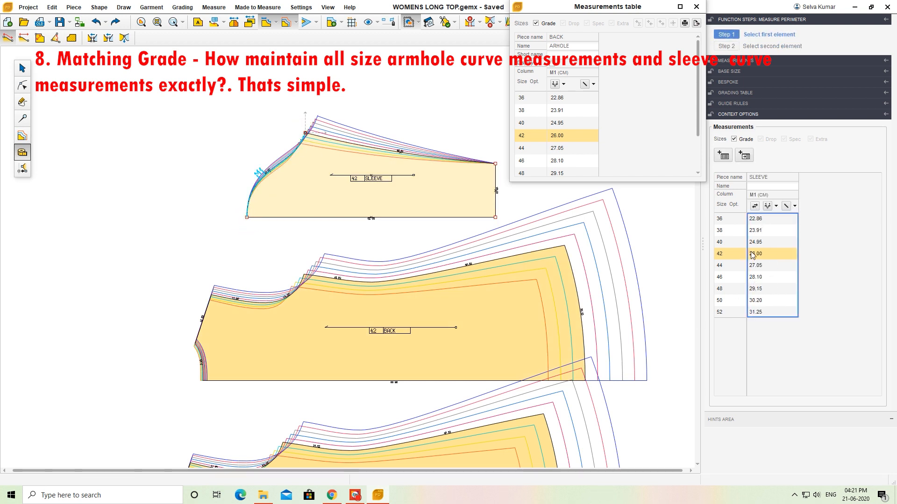
- Add the sleeve curve measurement to the measurements table as SLV CUVE and enlarge the table to show every size
{"action": "left_click", "coordinate": [723, 155]}
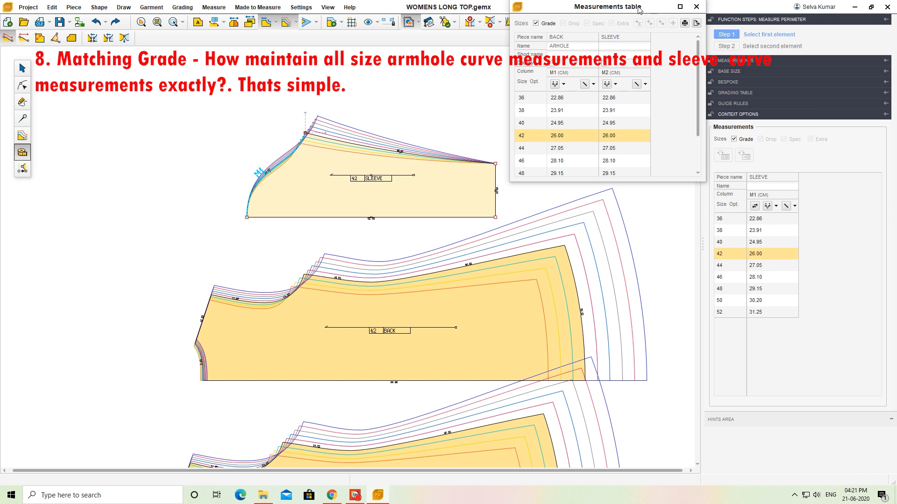
{"action": "left_click_drag", "start_coordinate": [640, 7], "coordinate": [589, 94]}
{"action": "left_click", "coordinate": [574, 133]}
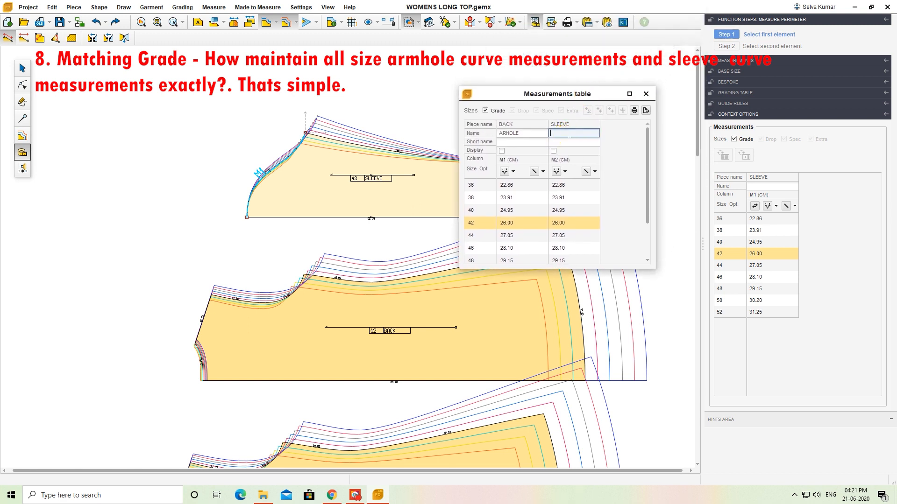
{"action": "type", "text": "SL"}
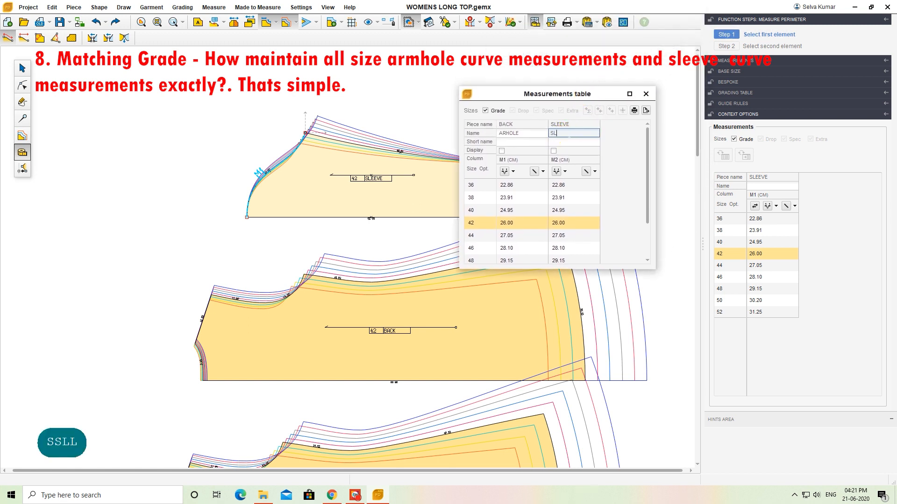
{"action": "type", "text": "V CU"}
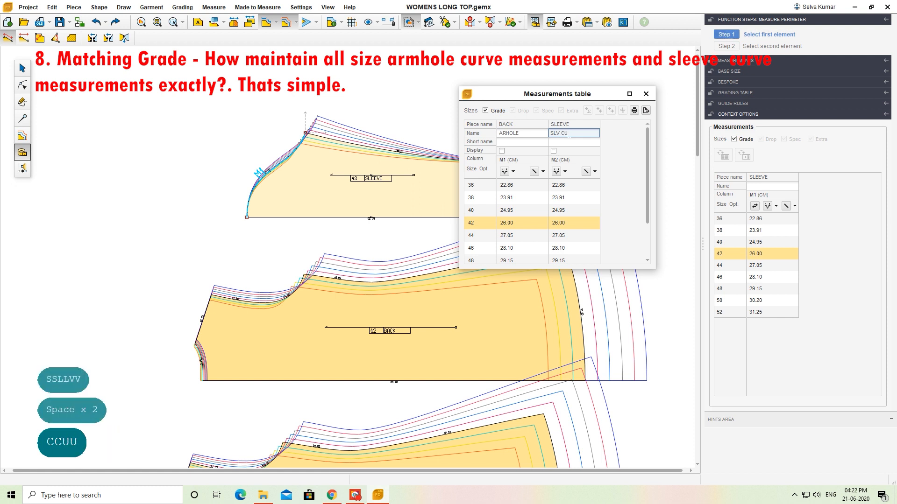
{"action": "type", "text": "VE"}
{"action": "key", "text": "Return"}
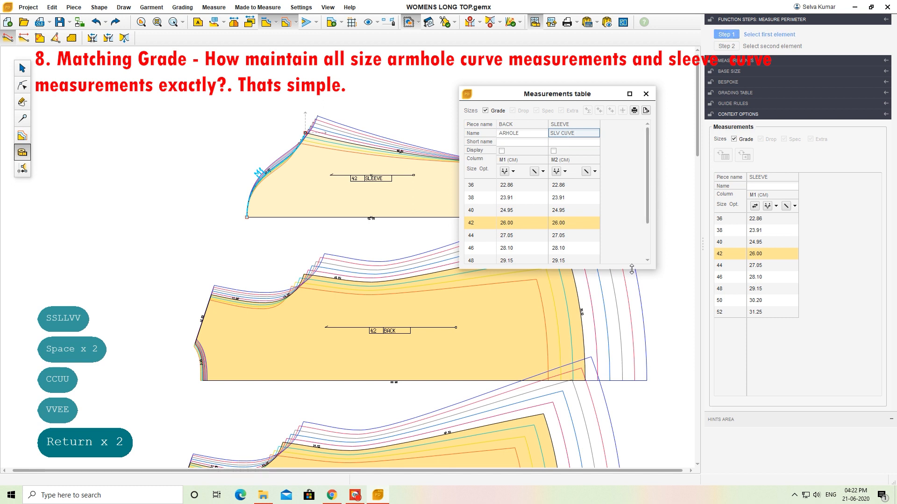
{"action": "left_click_drag", "start_coordinate": [632, 270], "coordinate": [621, 330]}
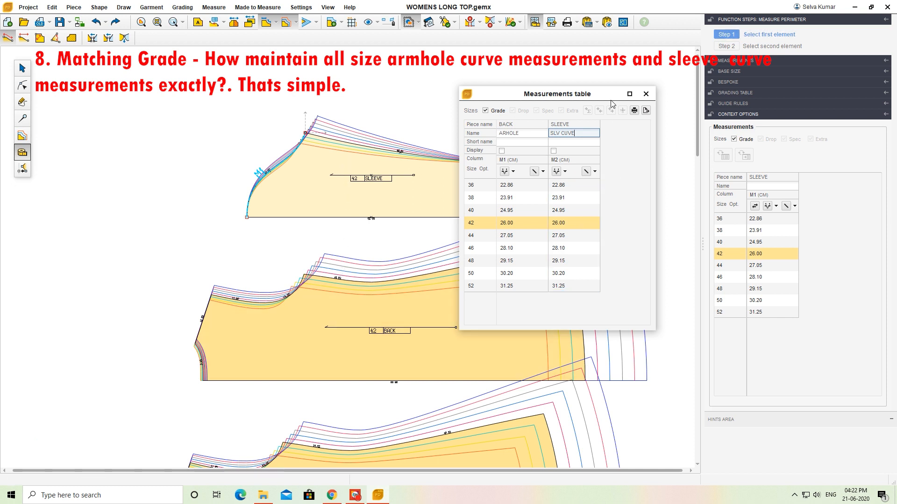
{"action": "left_click_drag", "start_coordinate": [610, 94], "coordinate": [416, 269]}
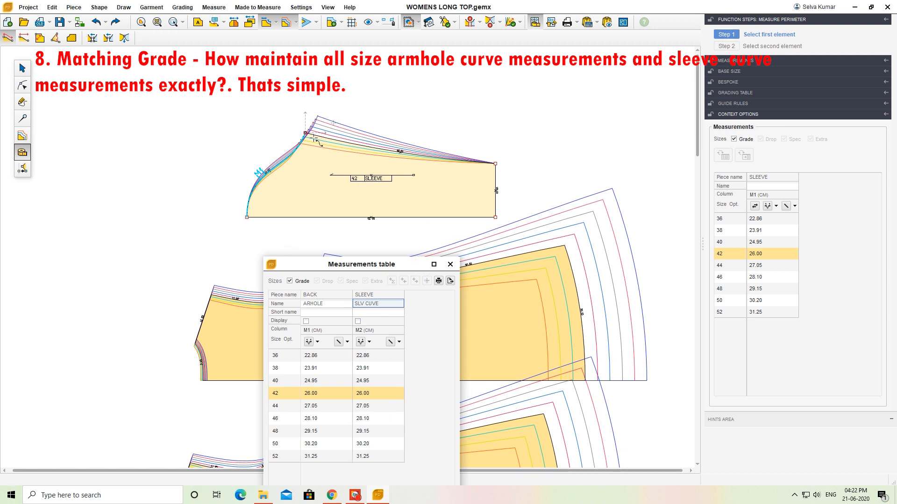
- Set the Y grading step of the SLEEVE's upper hem point to 0.5 cm for all sizes
{"action": "left_click", "coordinate": [22, 136]}
{"action": "left_click", "coordinate": [495, 164]}
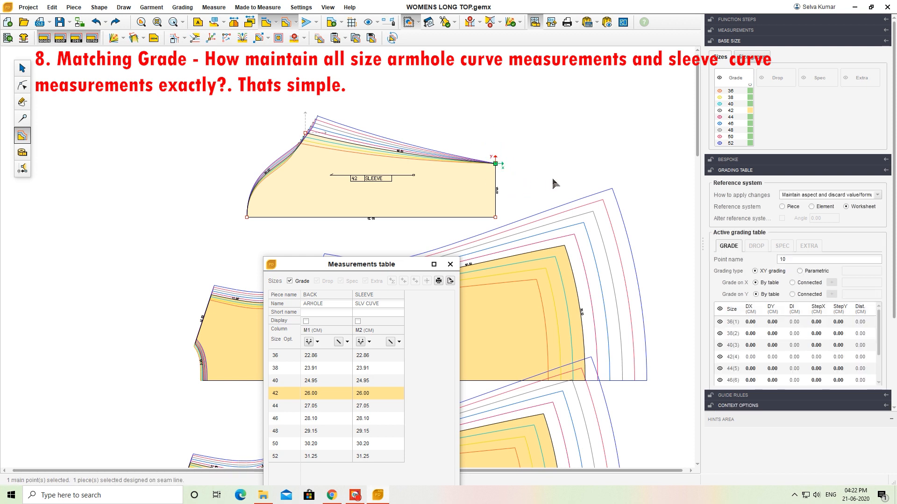
{"action": "left_click", "coordinate": [836, 309]}
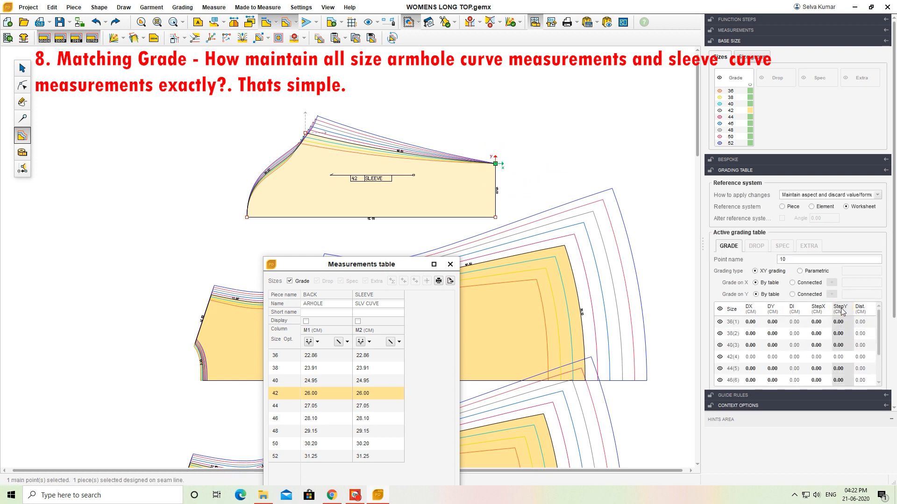
{"action": "type", "text": "0.5"}
{"action": "key", "text": "Return"}
{"action": "key", "text": "Return"}
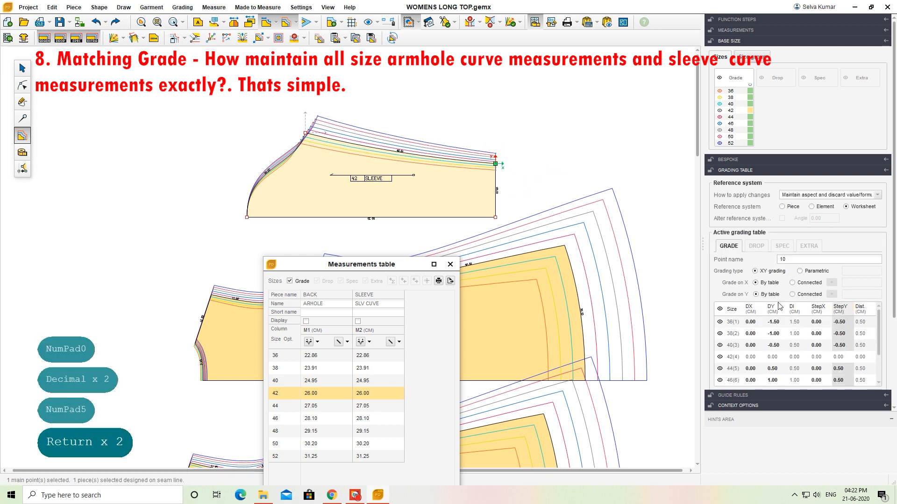
- Set the X grading step of both SLEEVE hem points to 1 cm for all sizes
{"action": "left_click_drag", "start_coordinate": [483, 131], "coordinate": [502, 236]}
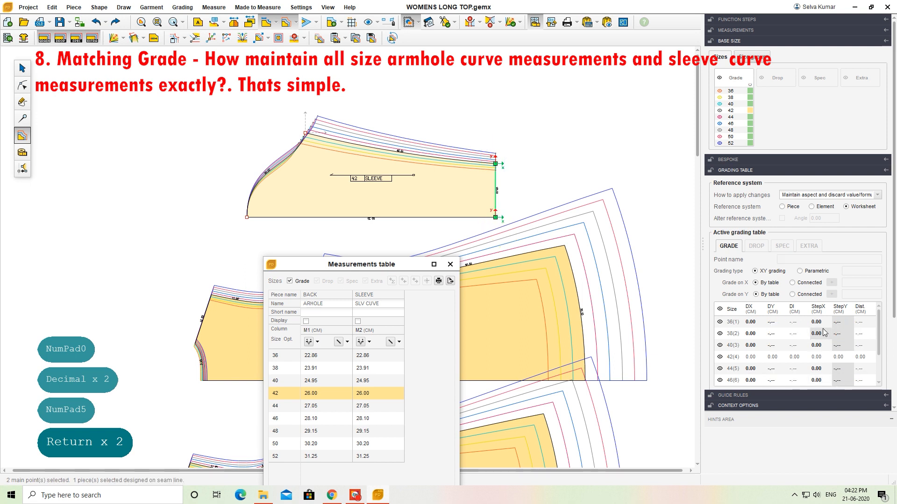
{"action": "left_click", "coordinate": [816, 310]}
{"action": "type", "text": "1"}
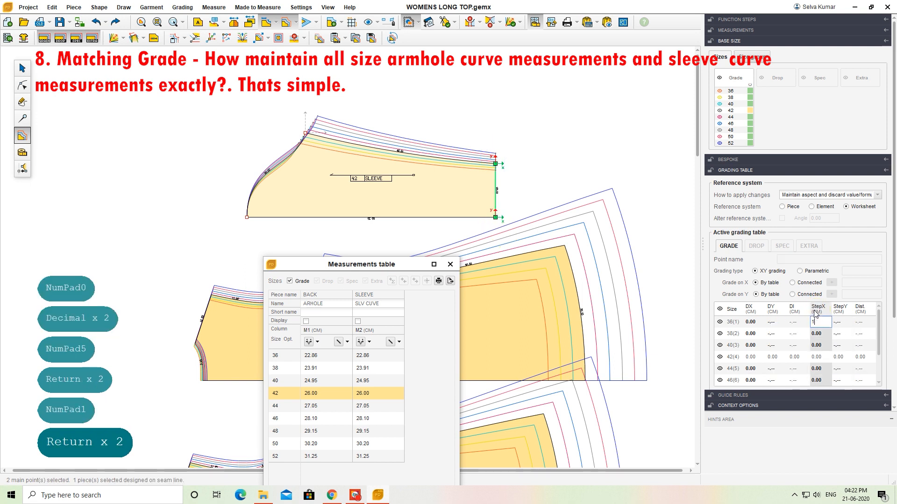
{"action": "key", "text": "Return"}
{"action": "key", "text": "Return"}
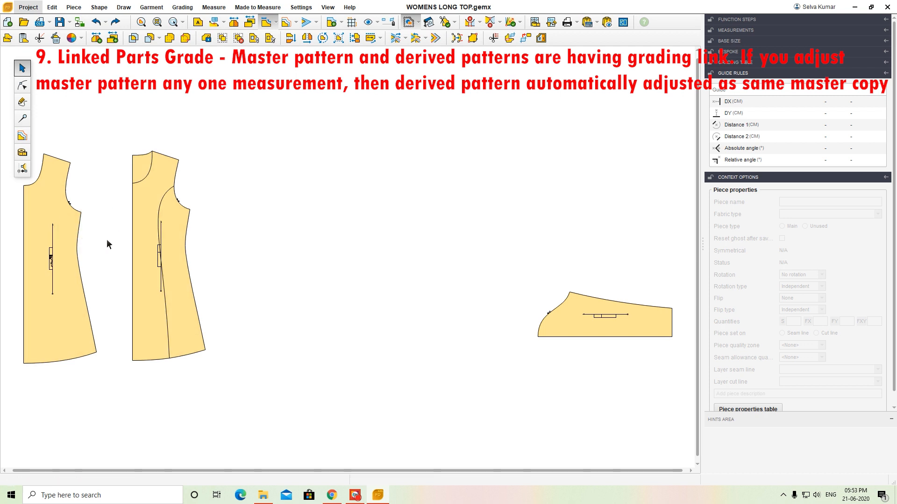
- Create a linked piece from the centre panel of the front piece with style lines and place it beside the master
{"action": "key", "text": "ctrl"}
{"action": "key", "text": "ctrl+a"}
{"action": "key", "text": "ctrl+a"}
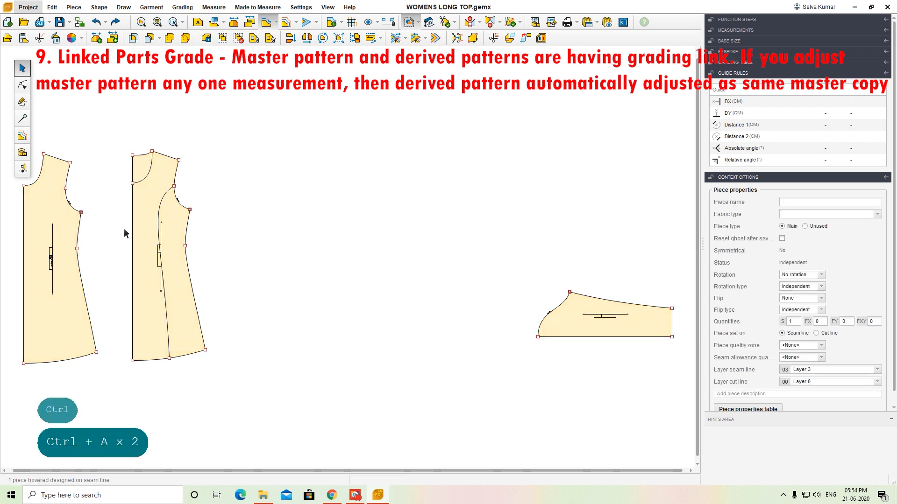
{"action": "scroll", "coordinate": [140, 204], "scroll_direction": "up", "scroll_amount": 1}
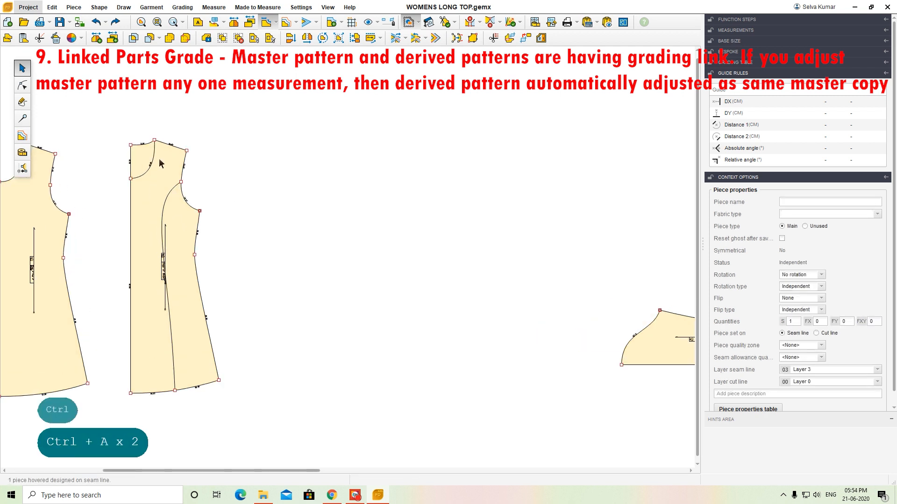
{"action": "scroll", "coordinate": [149, 220], "scroll_direction": "down", "scroll_amount": 1}
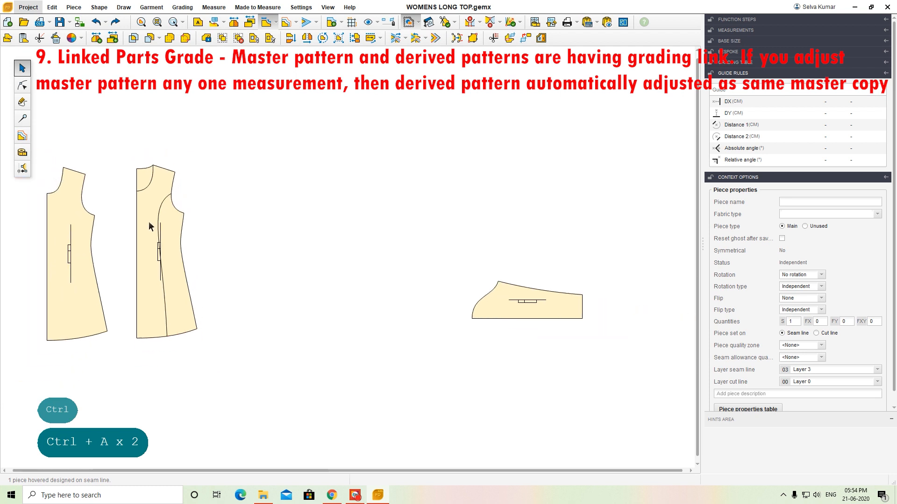
{"action": "scroll", "coordinate": [115, 224], "scroll_direction": "up", "scroll_amount": 1}
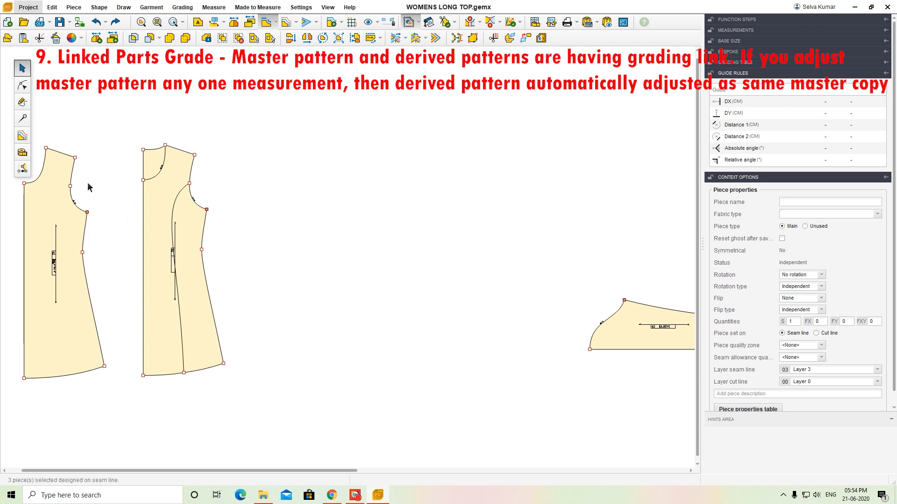
{"action": "left_click", "coordinate": [510, 39]}
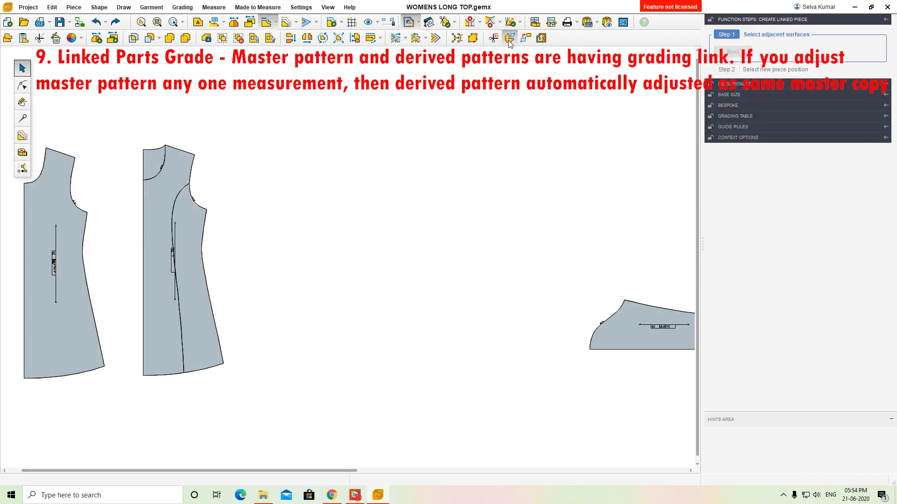
{"action": "key", "text": "F4"}
{"action": "left_click", "coordinate": [151, 199]}
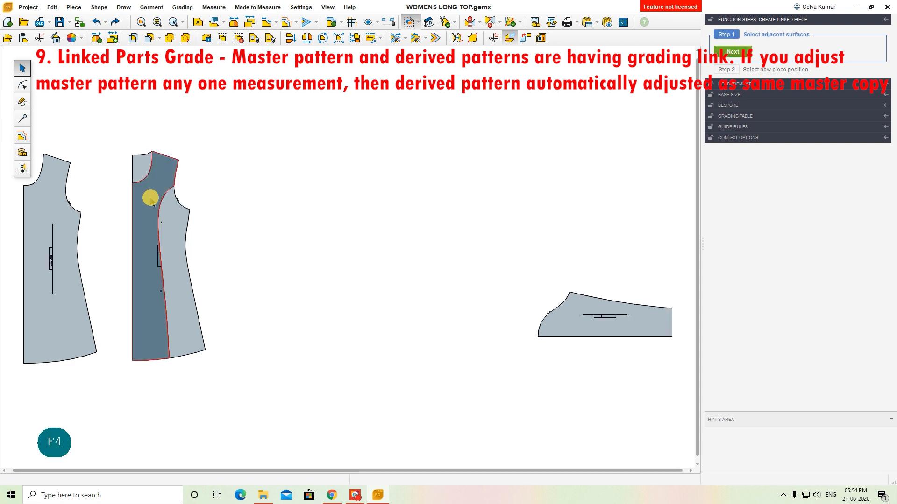
{"action": "left_click", "coordinate": [733, 52]}
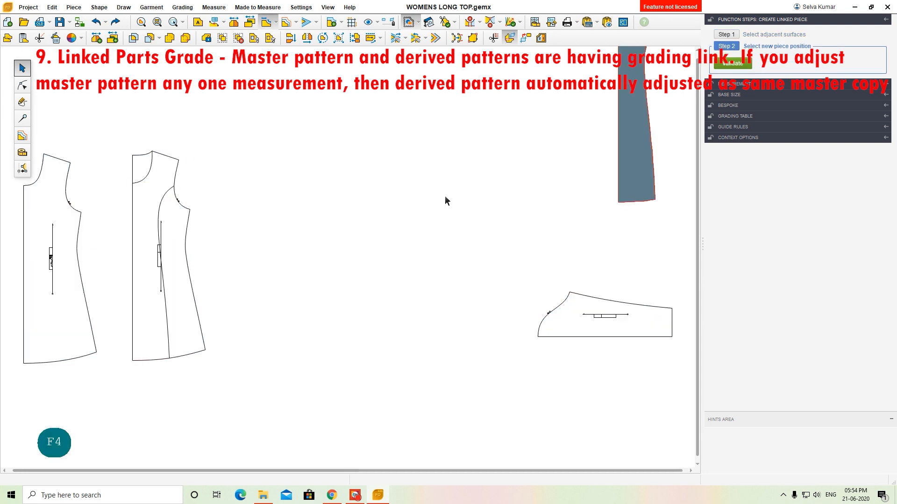
{"action": "left_click", "coordinate": [263, 263]}
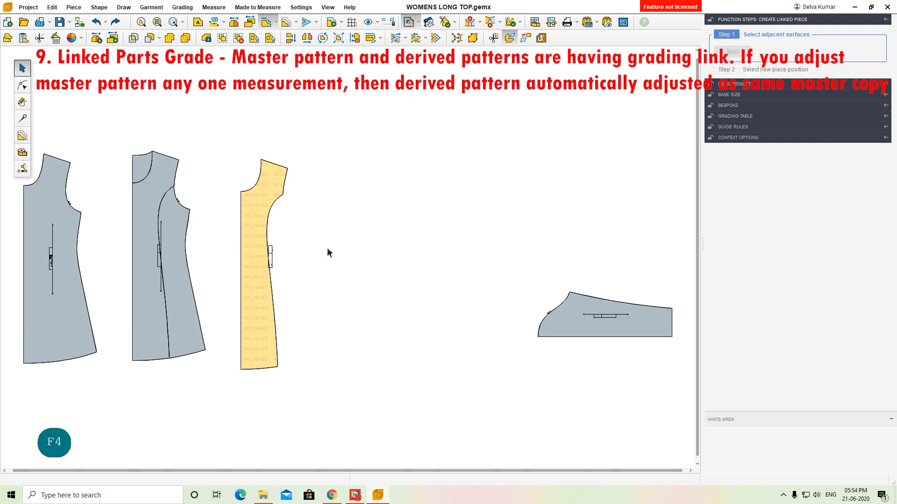
- Create a linked piece from the same front's side panel, place it beside the linked centre panel and save the pattern
{"action": "left_click", "coordinate": [169, 249]}
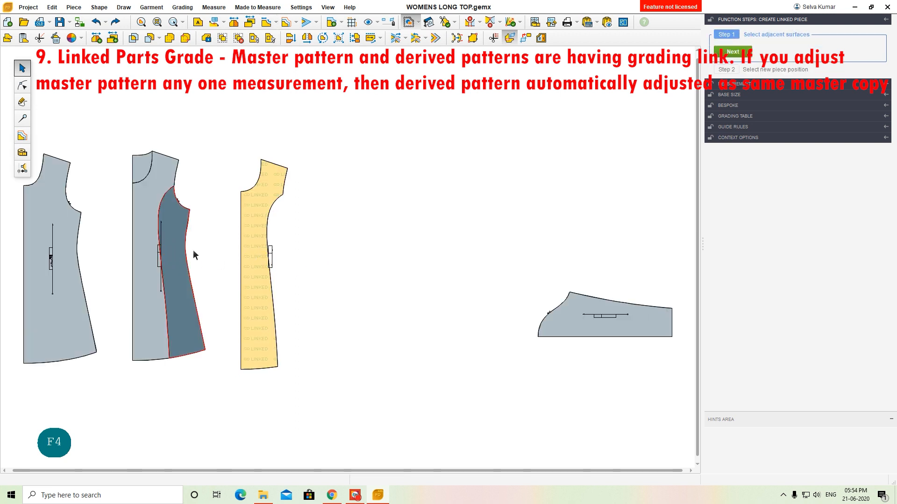
{"action": "left_click", "coordinate": [732, 51]}
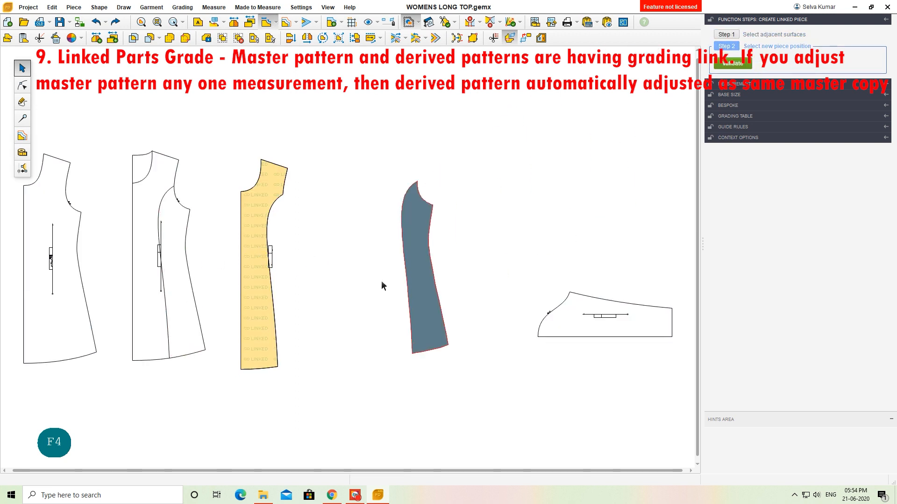
{"action": "left_click", "coordinate": [327, 285]}
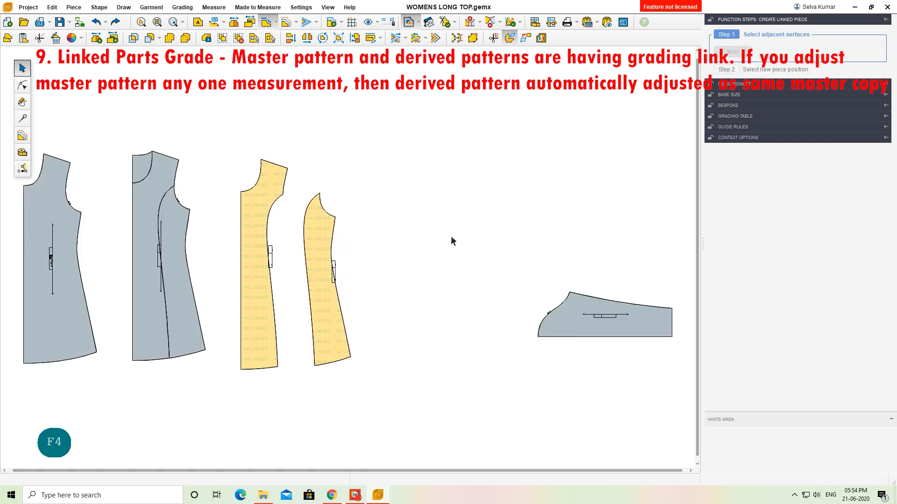
{"action": "key", "text": "Escape"}
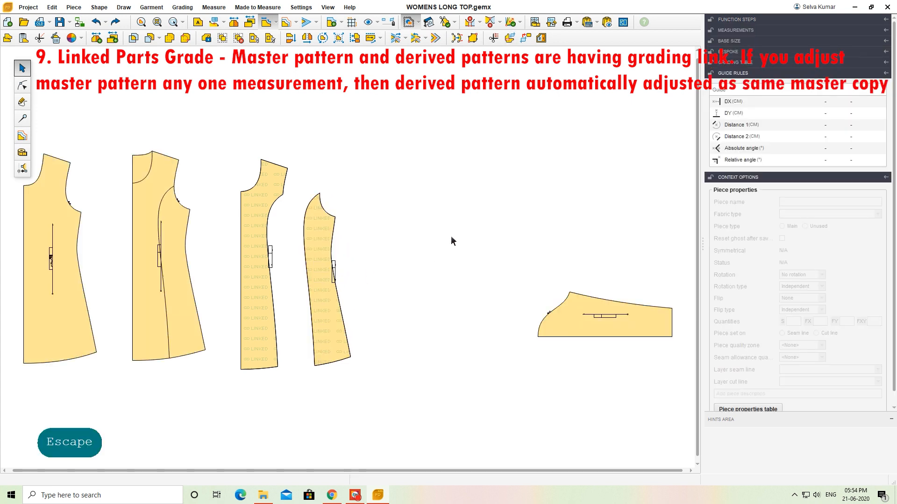
{"action": "key", "text": "ctrl+s"}
{"action": "key", "text": "ctrl+s"}
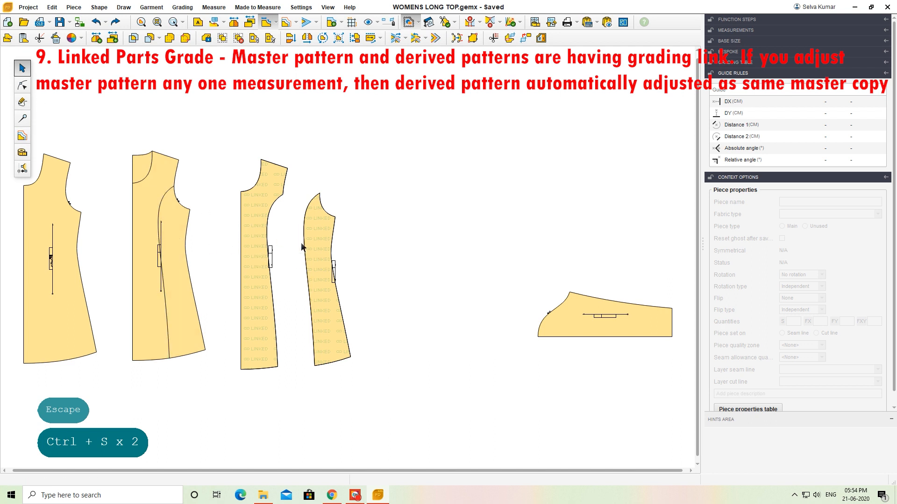
- Display the graded sizes on the master front, its two linked panels and the front piece without style lines
{"action": "left_click_drag", "start_coordinate": [370, 276], "coordinate": [120, 210]}
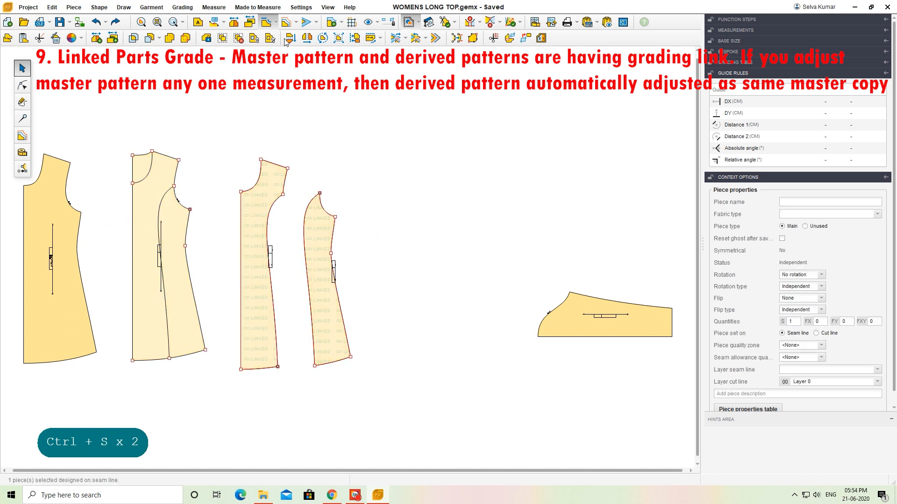
{"action": "left_click", "coordinate": [286, 22]}
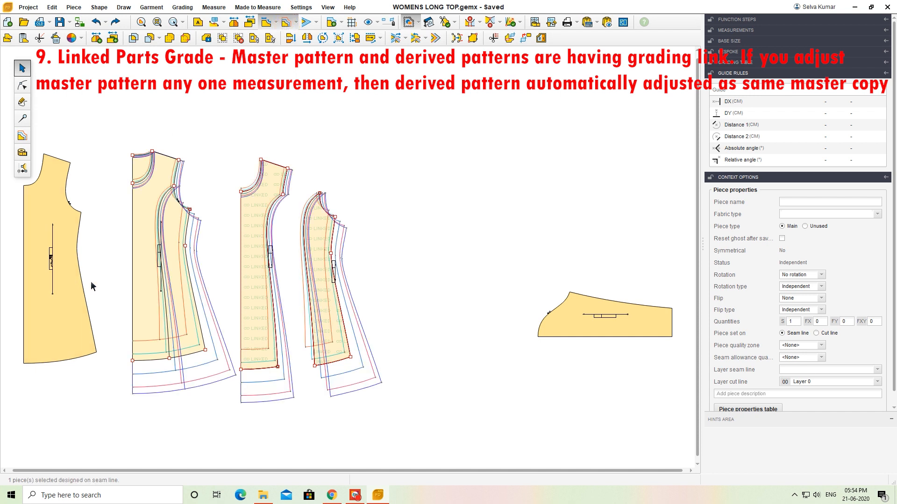
{"action": "left_click", "coordinate": [71, 283]}
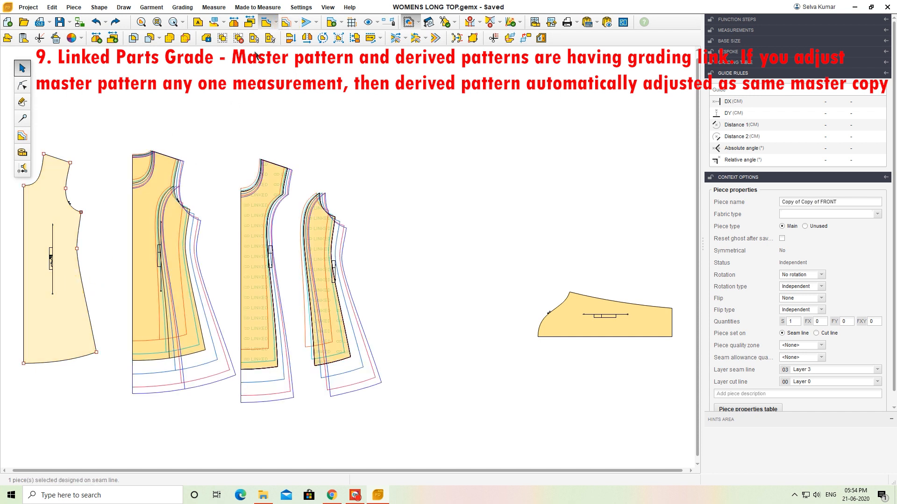
{"action": "left_click", "coordinate": [286, 22]}
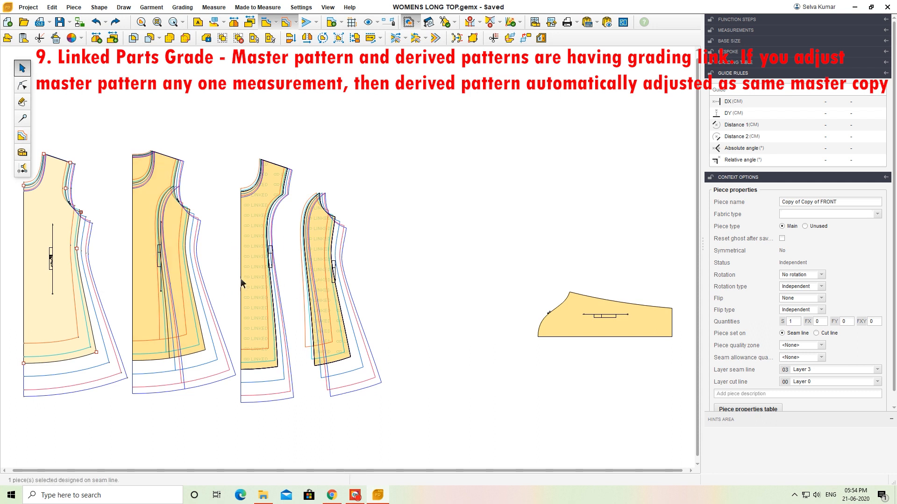
- Move the linked side panel so its top point meets the linked centre panel's armhole corner
{"action": "left_click", "coordinate": [313, 253]}
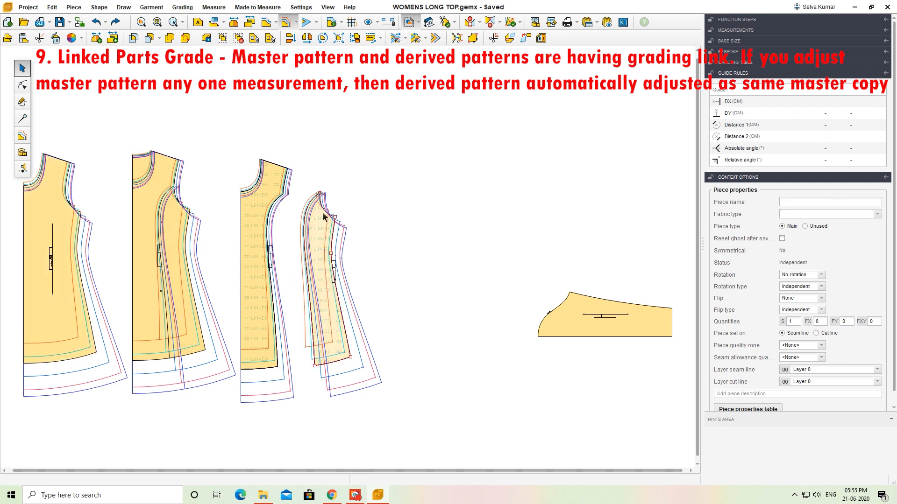
{"action": "left_click_drag", "start_coordinate": [320, 194], "coordinate": [283, 195]}
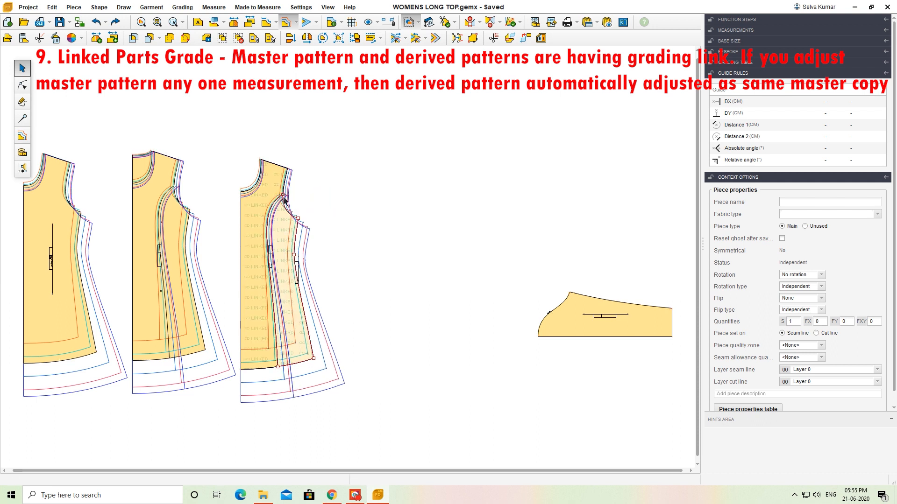
{"action": "left_click", "coordinate": [377, 243]}
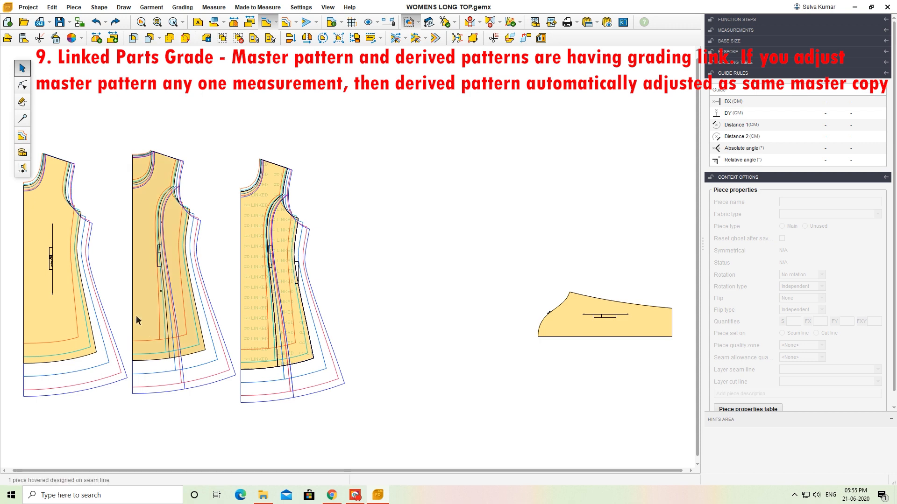
- Display all graded sizes, including the intermediate ones, on the three fronts
{"action": "left_click", "coordinate": [53, 213]}
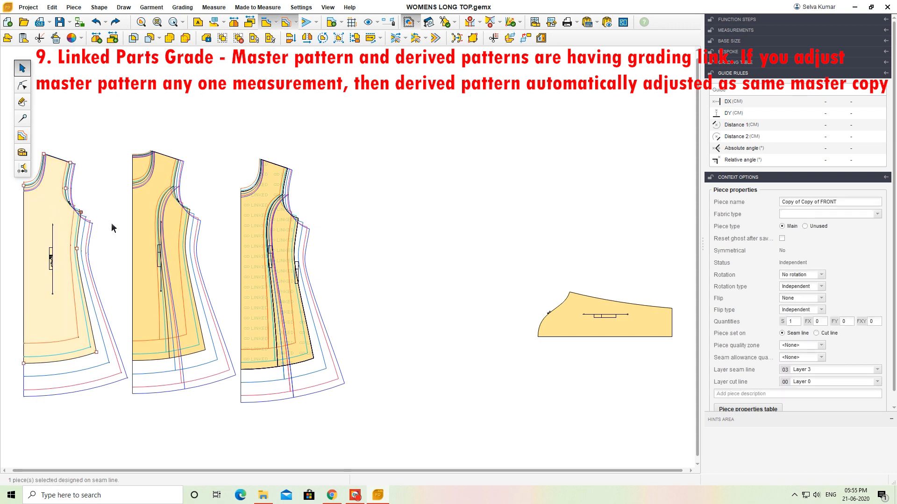
{"action": "key", "text": "F4"}
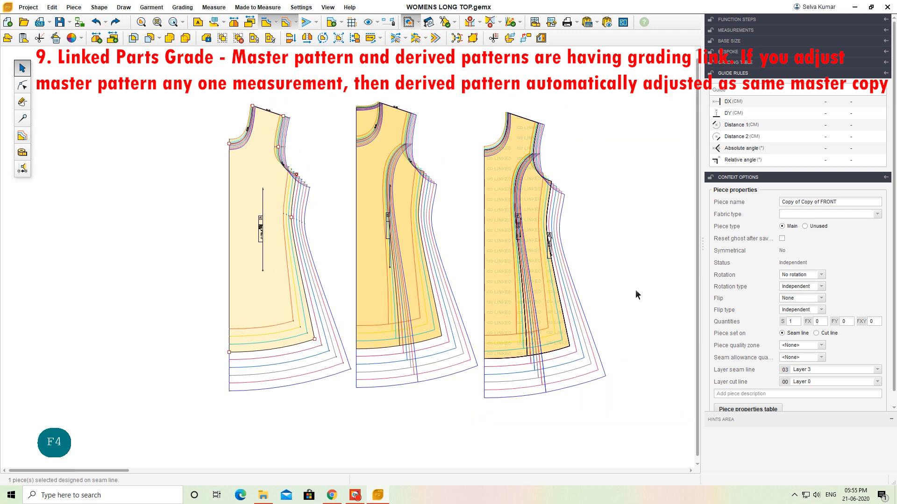
{"action": "scroll", "coordinate": [635, 289], "scroll_direction": "up", "scroll_amount": 1}
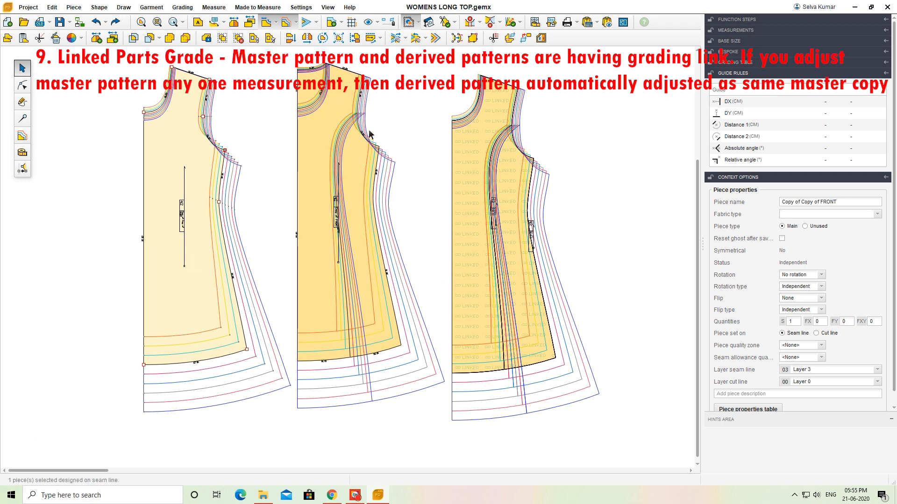
- Move the master front's hem, side waist and centre-front neck points by 5 cm in Y
{"action": "left_click", "coordinate": [22, 135]}
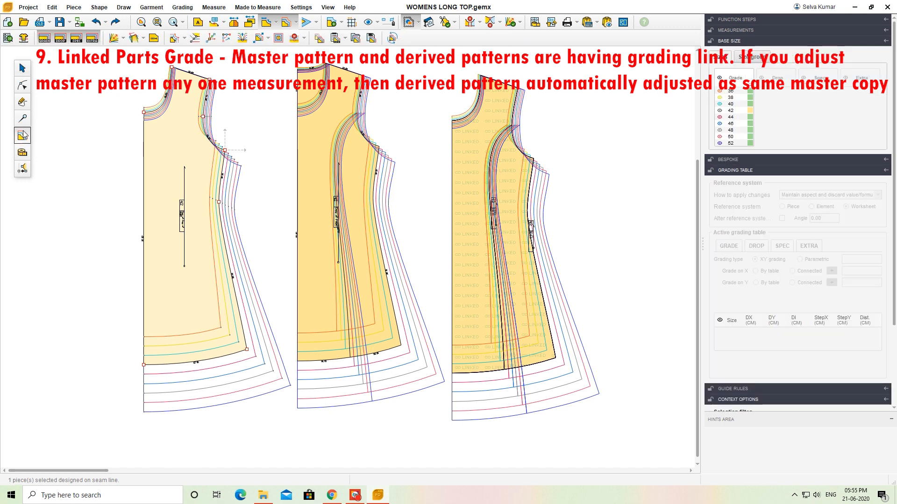
{"action": "left_click", "coordinate": [24, 86]}
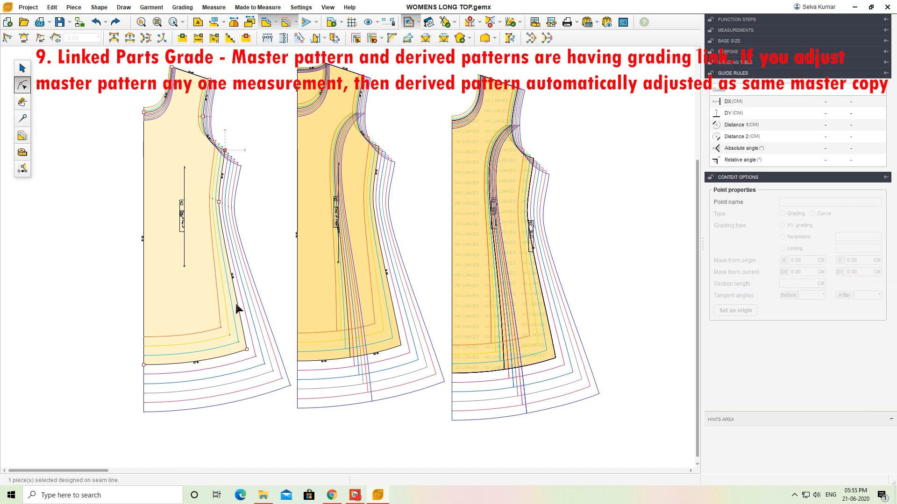
{"action": "left_click", "coordinate": [310, 304]}
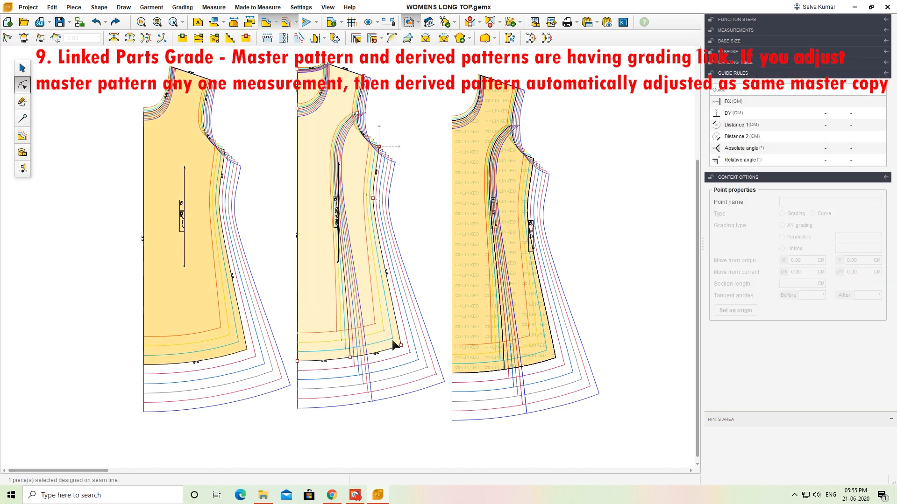
{"action": "left_click_drag", "start_coordinate": [423, 379], "coordinate": [289, 331]}
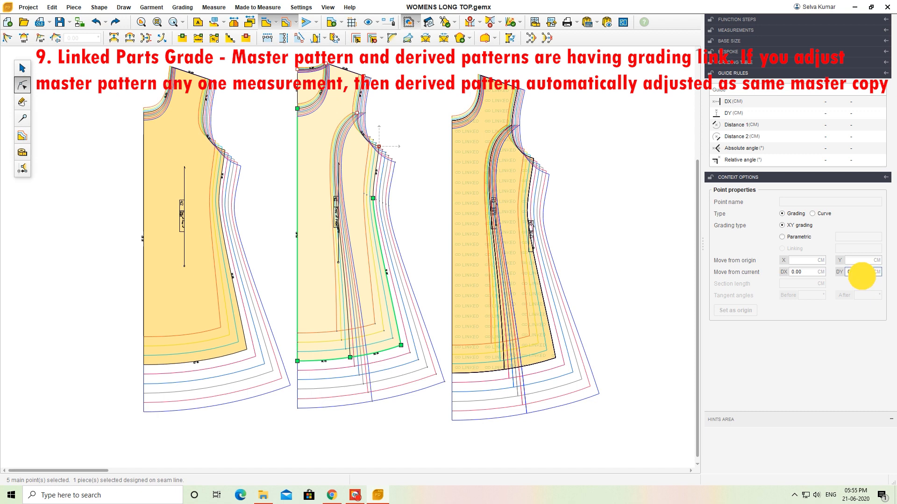
{"action": "left_click", "coordinate": [853, 272]}
{"action": "type", "text": "5"}
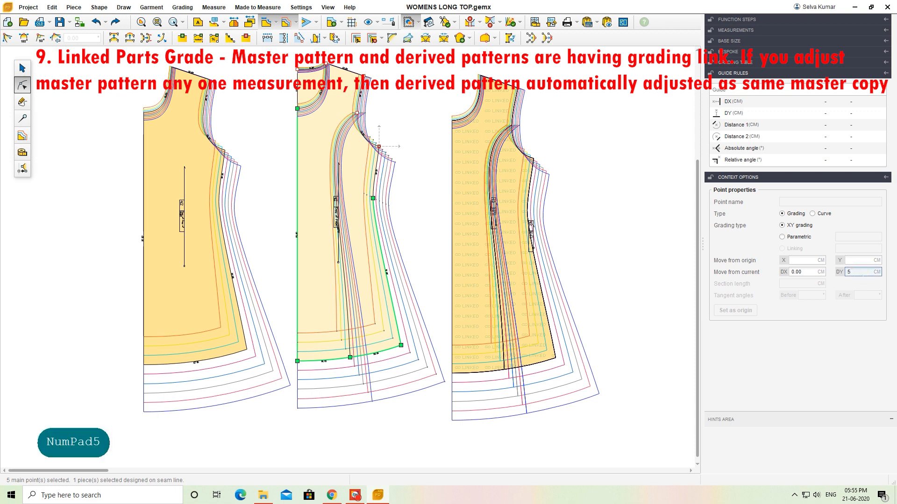
{"action": "key", "text": "Return"}
{"action": "key", "text": "Return"}
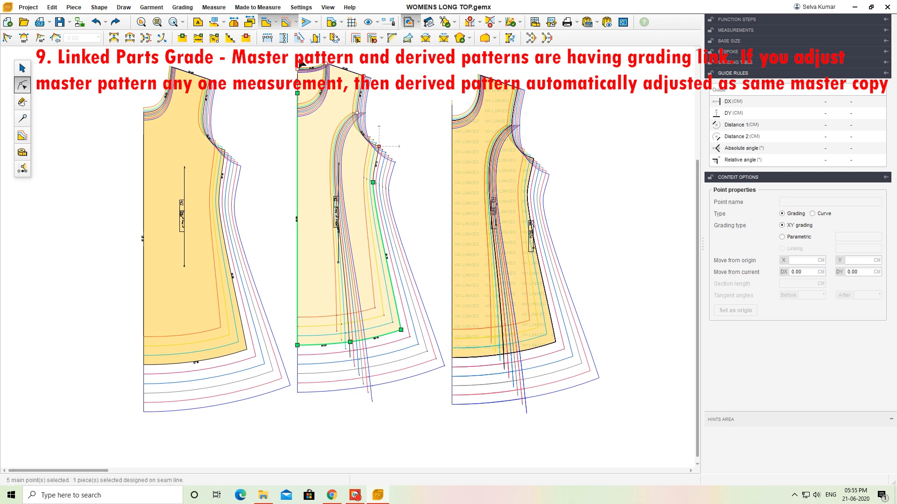
- Hide the graded sizes on the master front and its two linked panels
{"action": "left_click", "coordinate": [287, 27]}
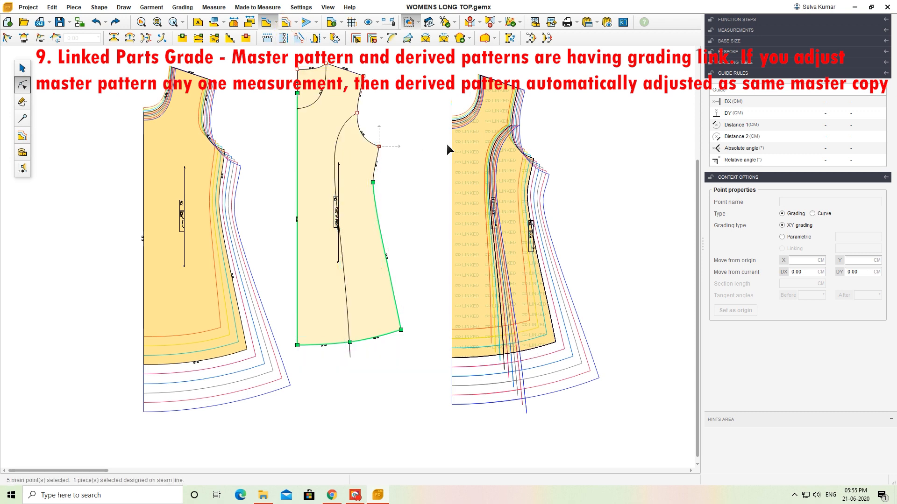
{"action": "left_click", "coordinate": [429, 186]}
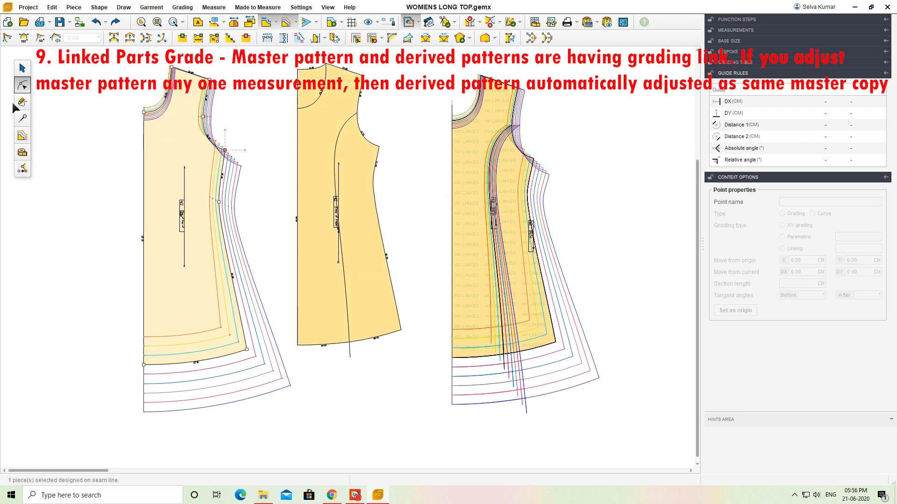
{"action": "left_click", "coordinate": [22, 68]}
{"action": "left_click", "coordinate": [456, 136]}
{"action": "left_click_drag", "start_coordinate": [435, 67], "coordinate": [609, 387]}
{"action": "left_click", "coordinate": [475, 200]}
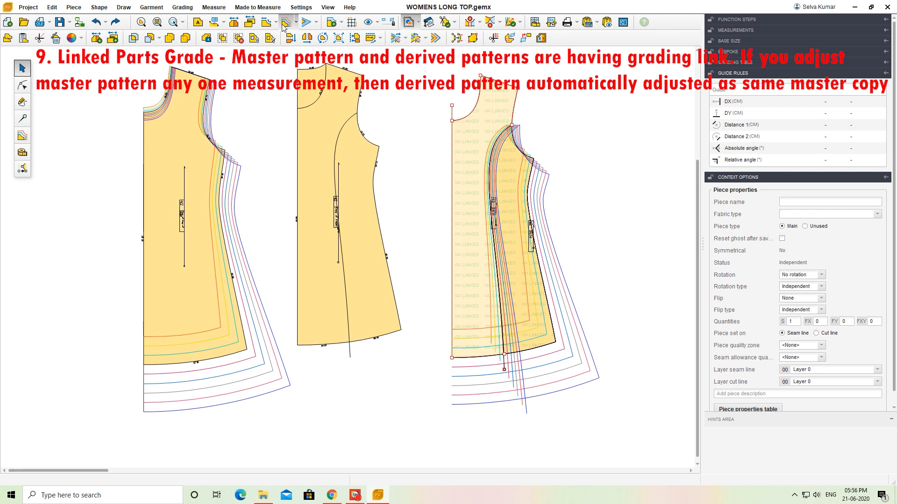
{"action": "left_click", "coordinate": [506, 193]}
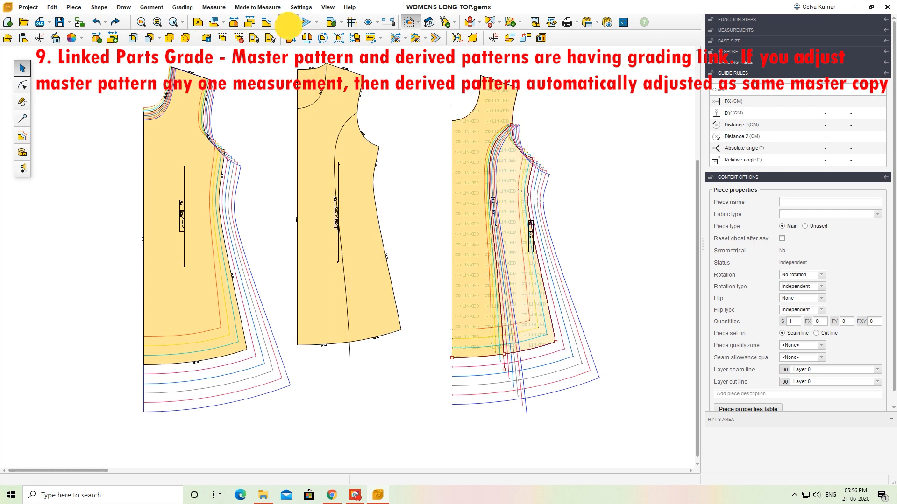
{"action": "left_click", "coordinate": [287, 25]}
{"action": "left_click", "coordinate": [420, 173]}
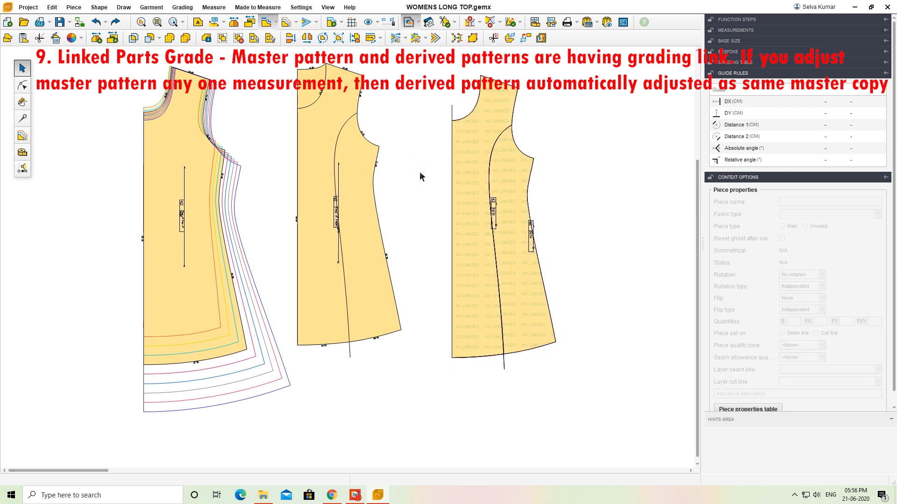
- Hide the graded sizes on the front without style lines and move that piece slightly down
{"action": "left_click", "coordinate": [357, 296]}
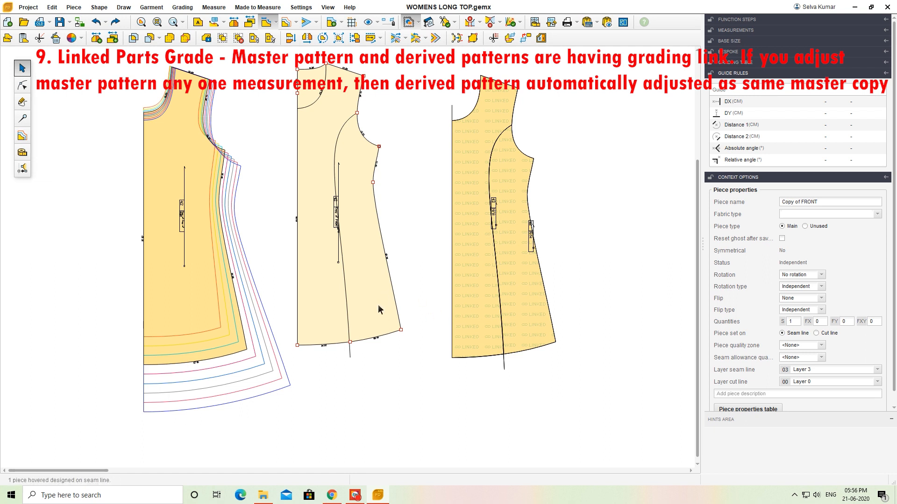
{"action": "left_click", "coordinate": [200, 328]}
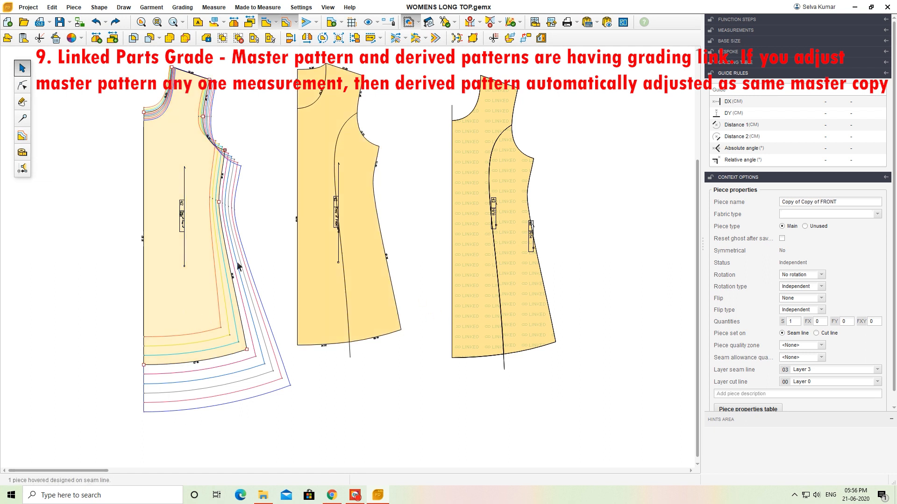
{"action": "left_click", "coordinate": [268, 24]}
{"action": "left_click", "coordinate": [287, 22]}
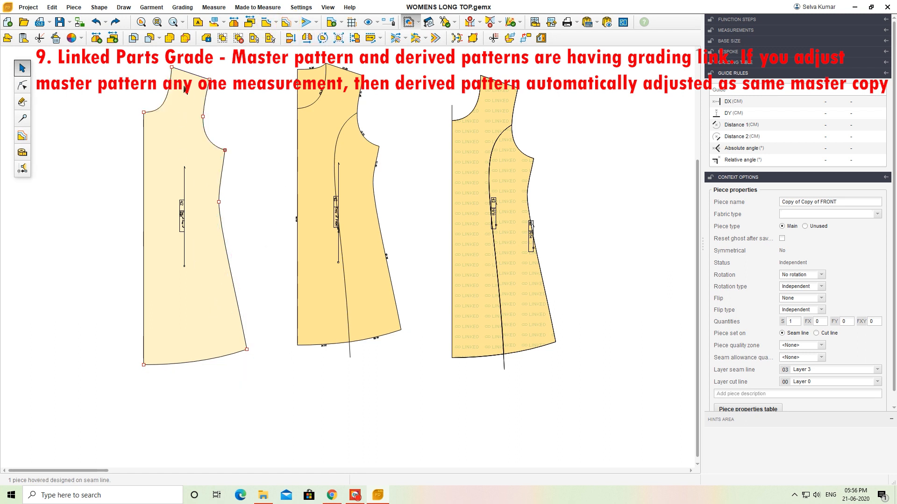
{"action": "left_click", "coordinate": [330, 70]}
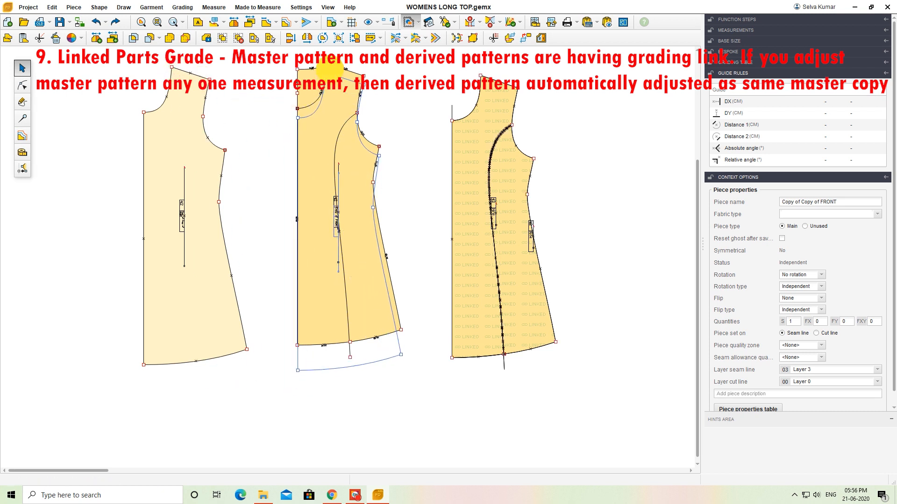
{"action": "left_click_drag", "start_coordinate": [330, 69], "coordinate": [170, 75]}
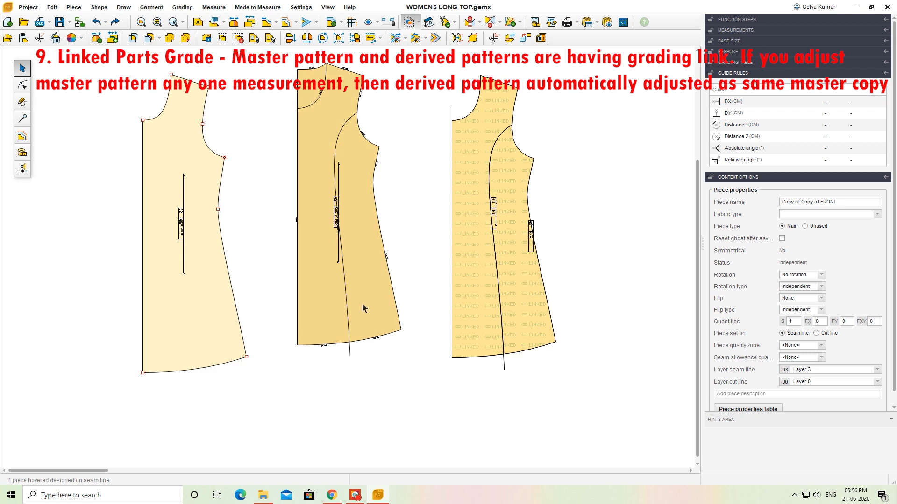
- Display the graded sizes again on all the front pieces and linked panels
{"action": "left_click", "coordinate": [21, 133]}
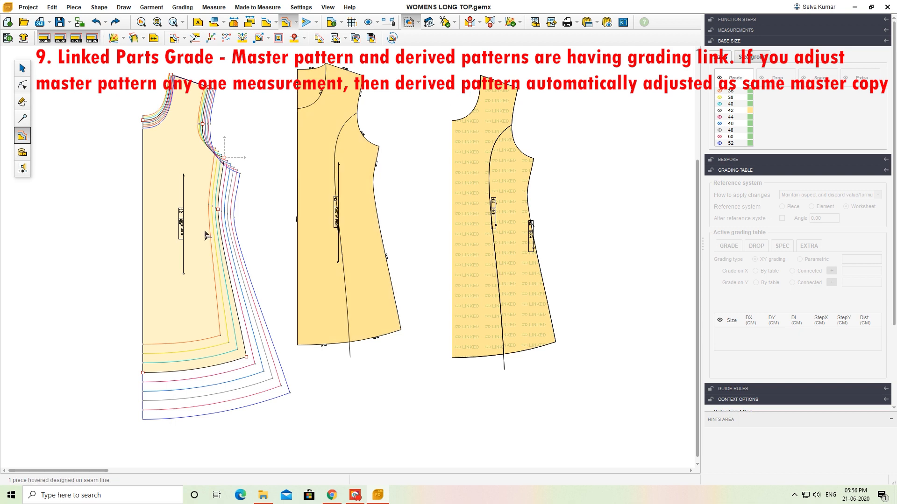
{"action": "key", "text": "ctrl+a"}
{"action": "key", "text": "ctrl+a"}
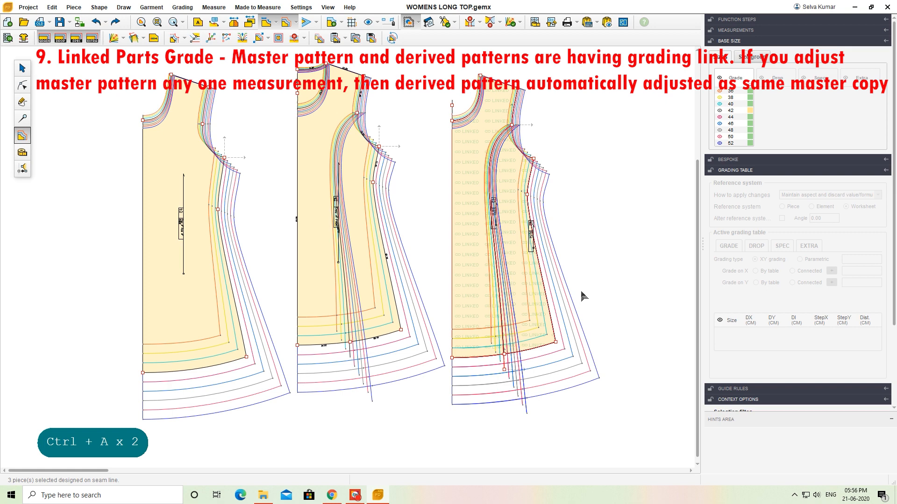
{"action": "left_click", "coordinate": [23, 66]}
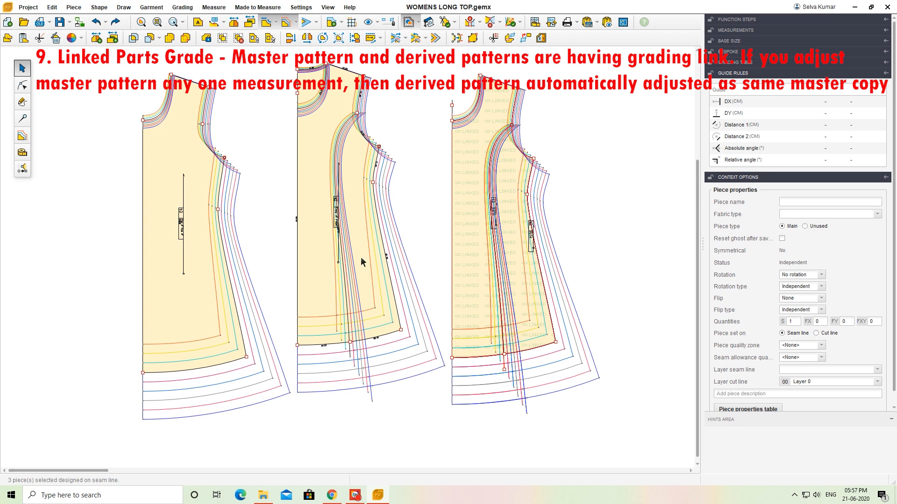
{"action": "left_click", "coordinate": [23, 136]}
{"action": "left_click_drag", "start_coordinate": [285, 313], "coordinate": [422, 352]}
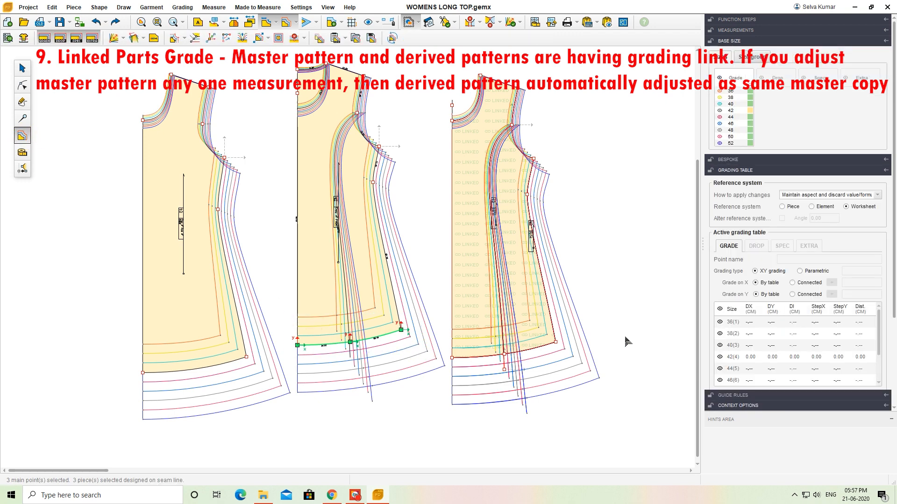
{"action": "left_click_drag", "start_coordinate": [294, 328], "coordinate": [314, 356]}
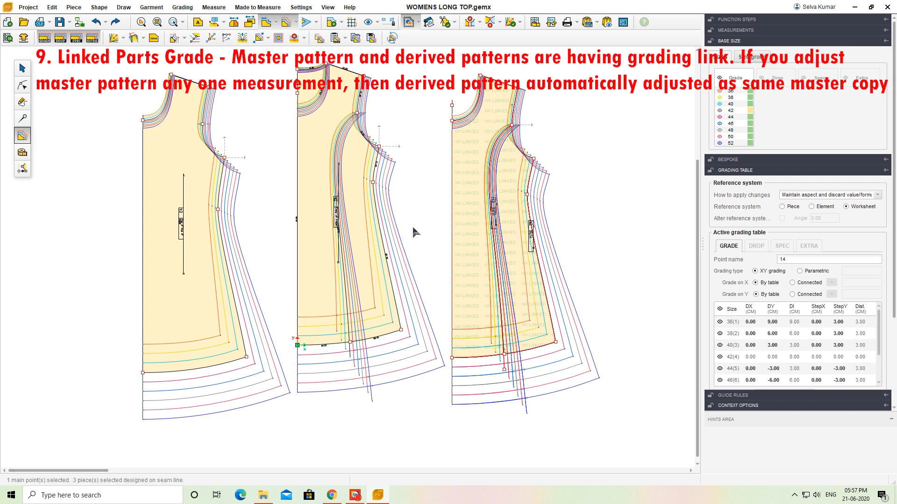
{"action": "left_click_drag", "start_coordinate": [401, 131], "coordinate": [410, 219]}
- Set the X grading step of the master front's underarm and side waist points to 2 cm across the sizes
{"action": "left_click", "coordinate": [366, 195]}
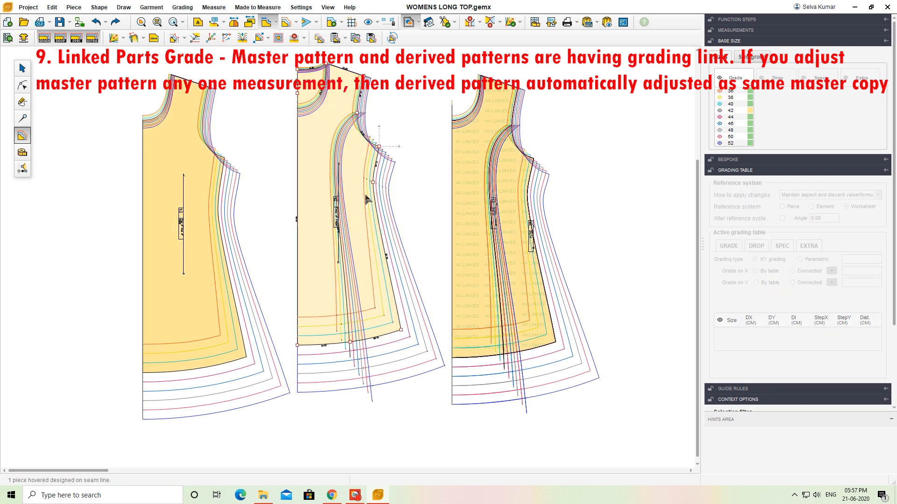
{"action": "left_click_drag", "start_coordinate": [372, 134], "coordinate": [427, 344]}
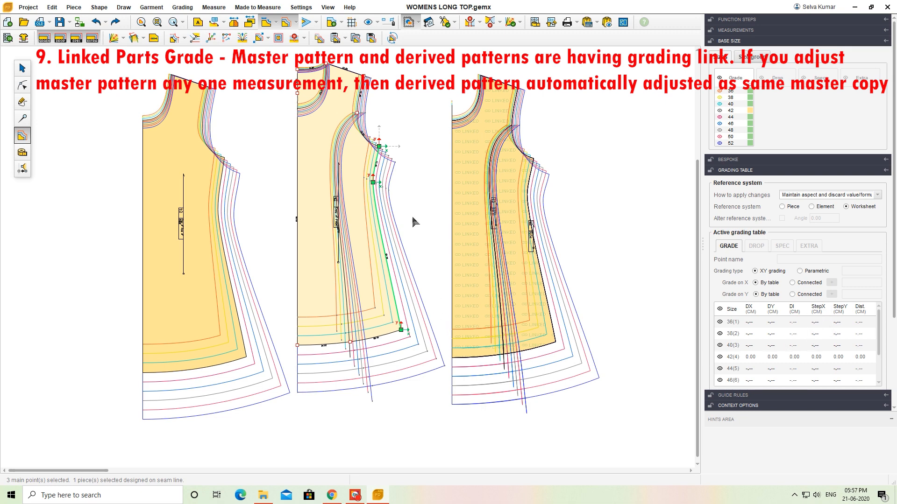
{"action": "left_click_drag", "start_coordinate": [373, 136], "coordinate": [411, 197]}
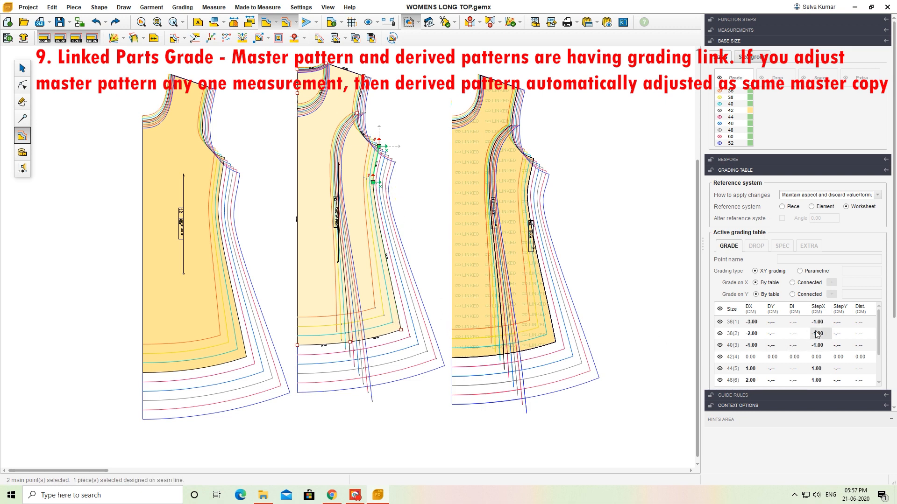
{"action": "left_click", "coordinate": [818, 310]}
{"action": "type", "text": "2"}
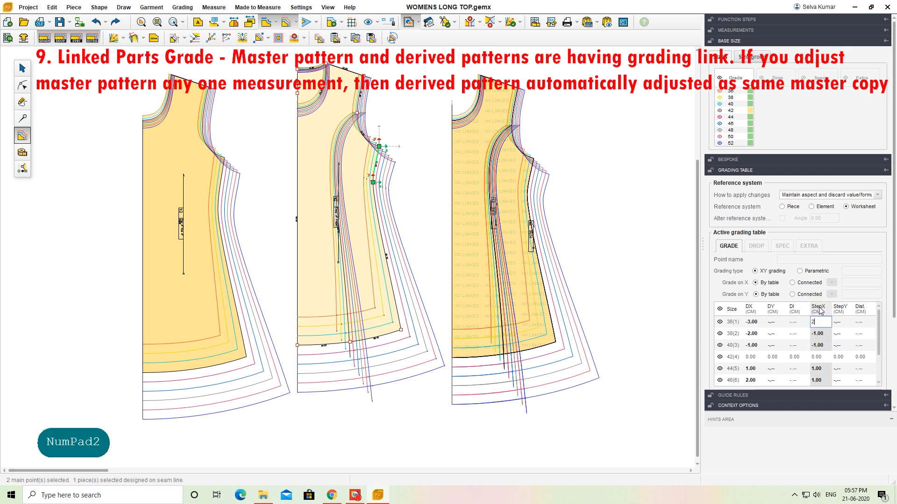
{"action": "key", "text": "Return"}
{"action": "key", "text": "Return"}
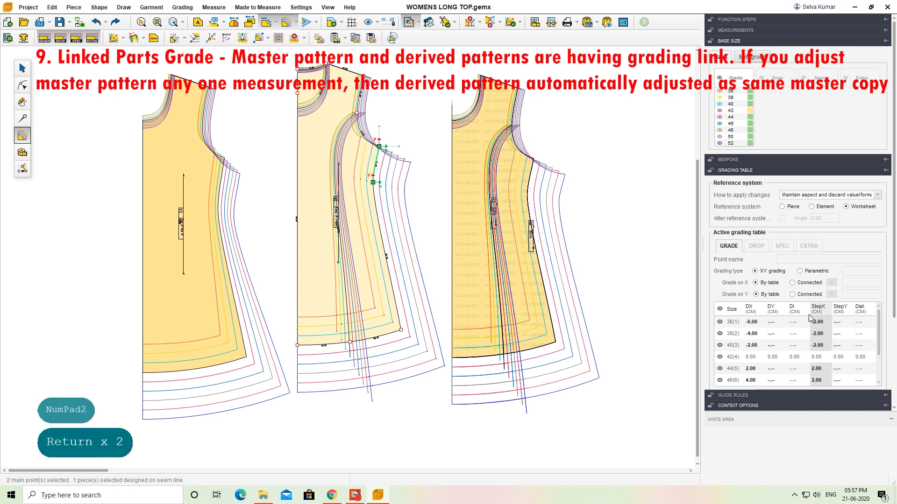